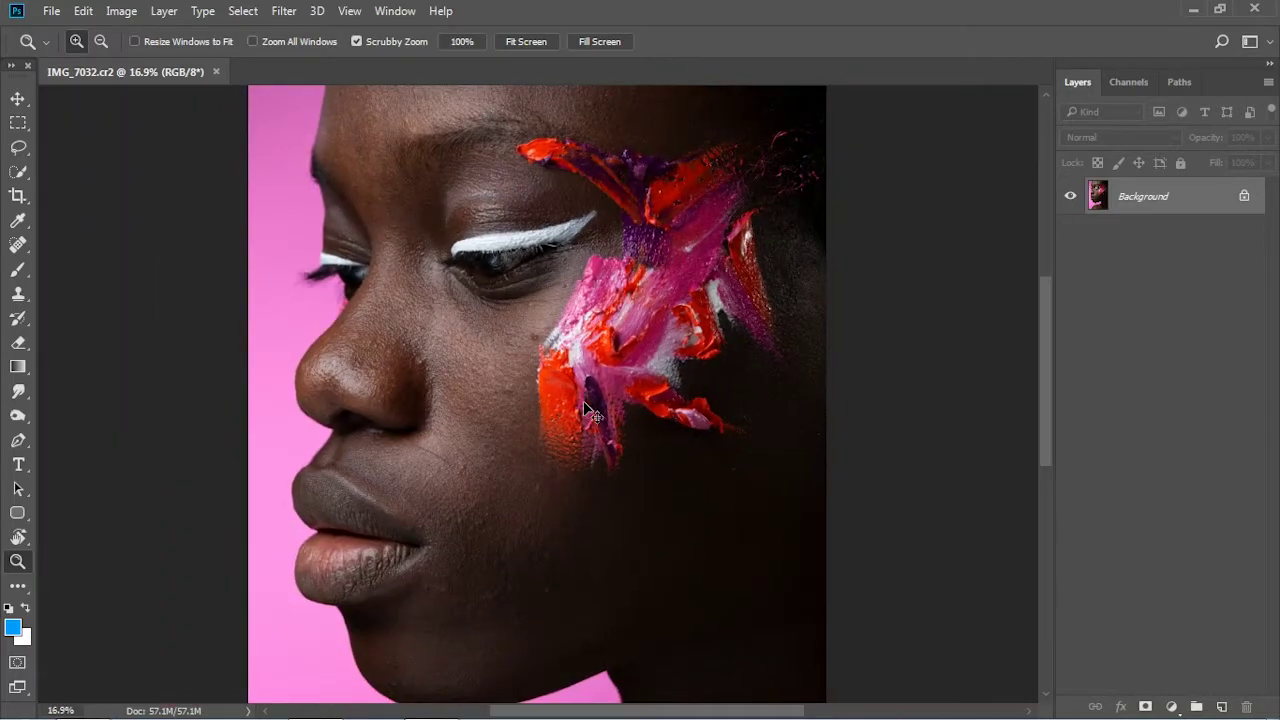
- Duplicate the Background photo into Layer 1 and zoom in on the face
key("ctrl+j")
left_click_drag(365, 252, 363, 318)
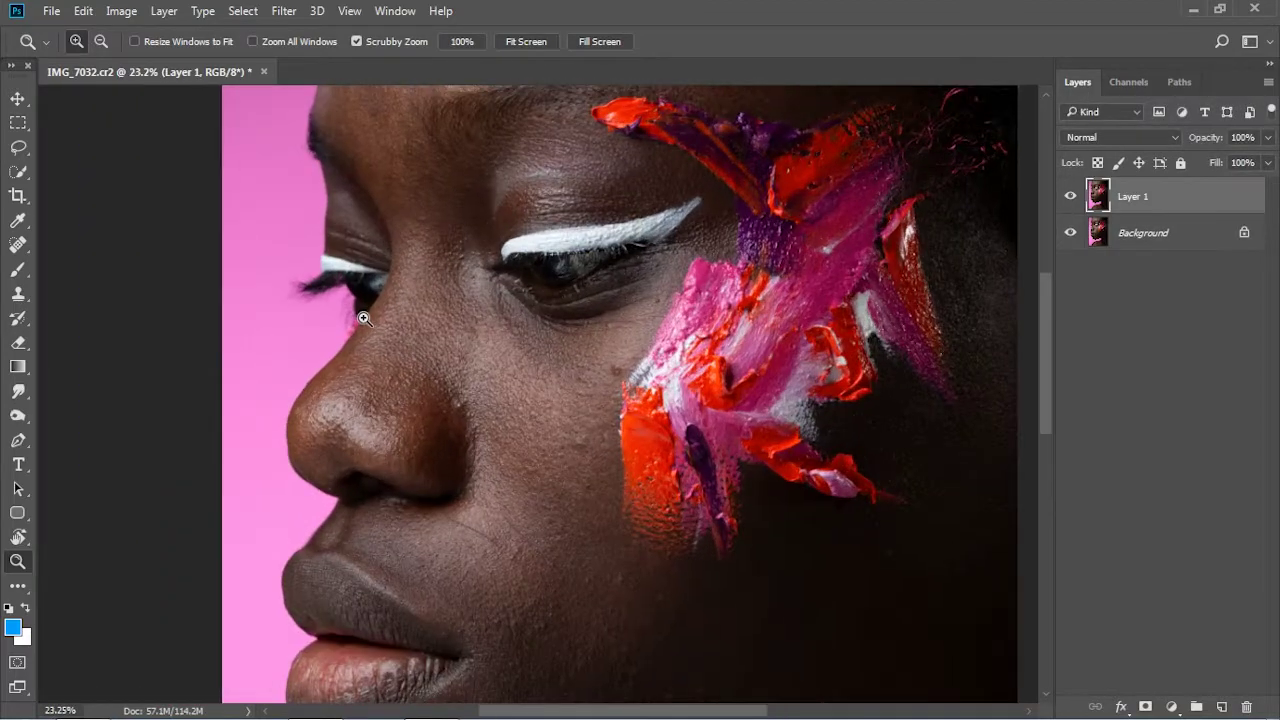
scroll(363, 318, "up", 2)
left_click(284, 11)
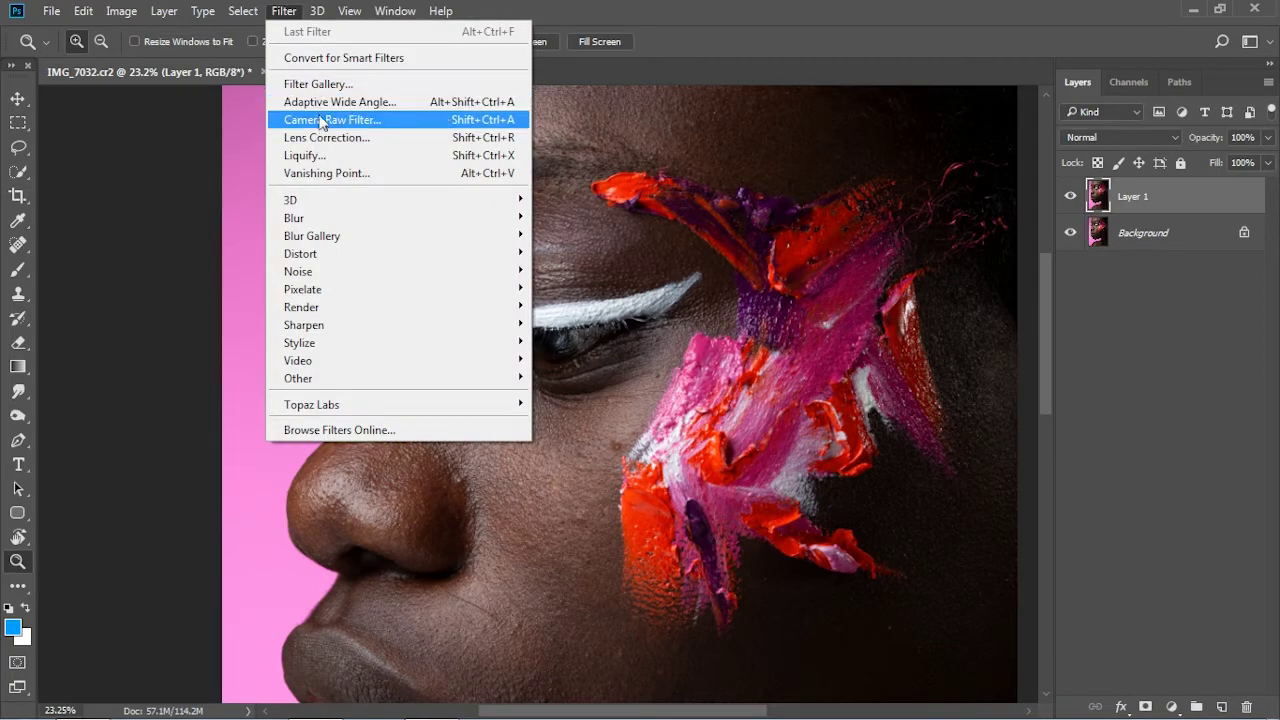
- Open the Camera Raw filter on Layer 1 and enlarge its window
key("Escape")
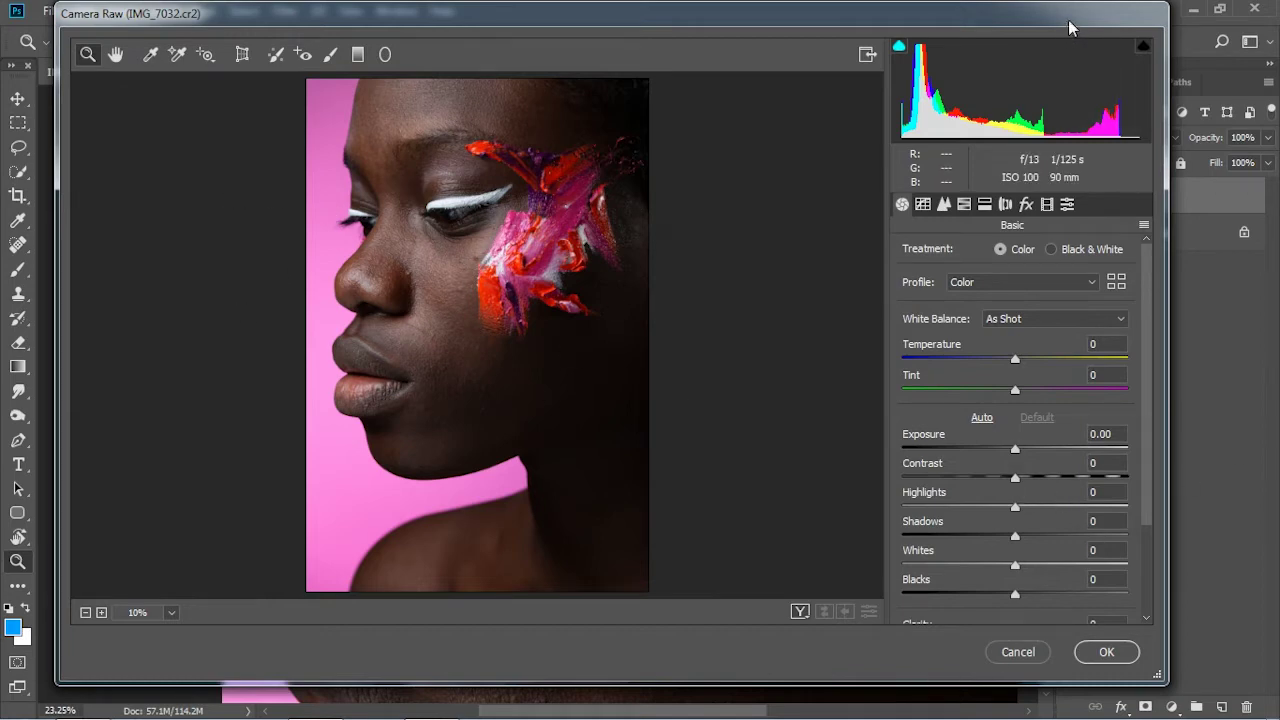
left_click_drag(1067, 6, 1124, 6)
left_click_drag(1213, 673, 1277, 718)
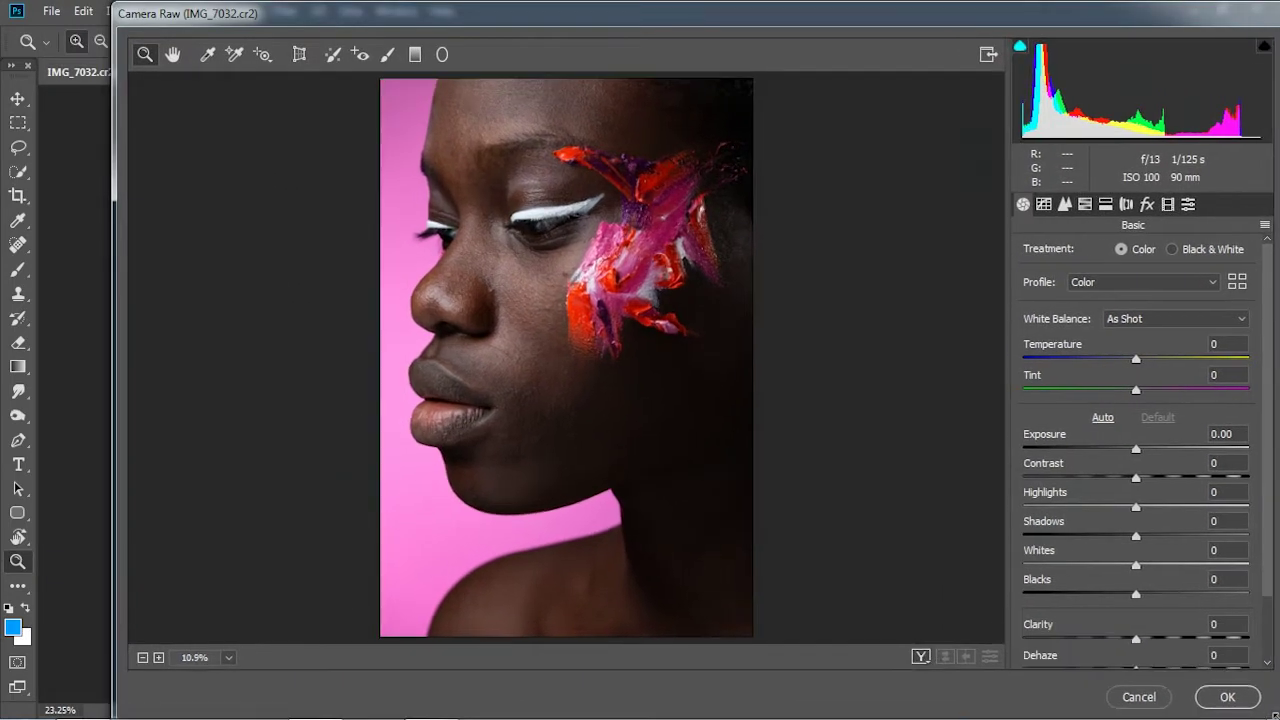
left_click_drag(332, 8, 260, 8)
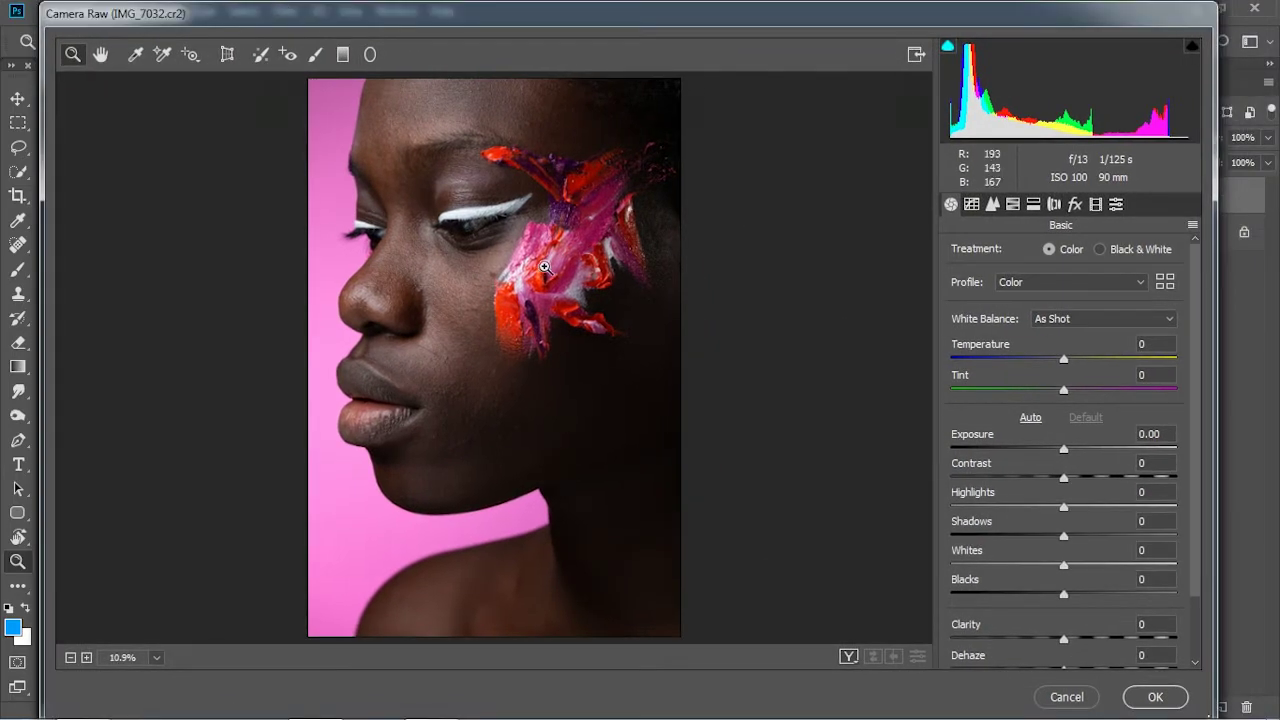
- Pull Highlights down to -78 while zooming the preview around the cheek
left_click(496, 409, "alt")
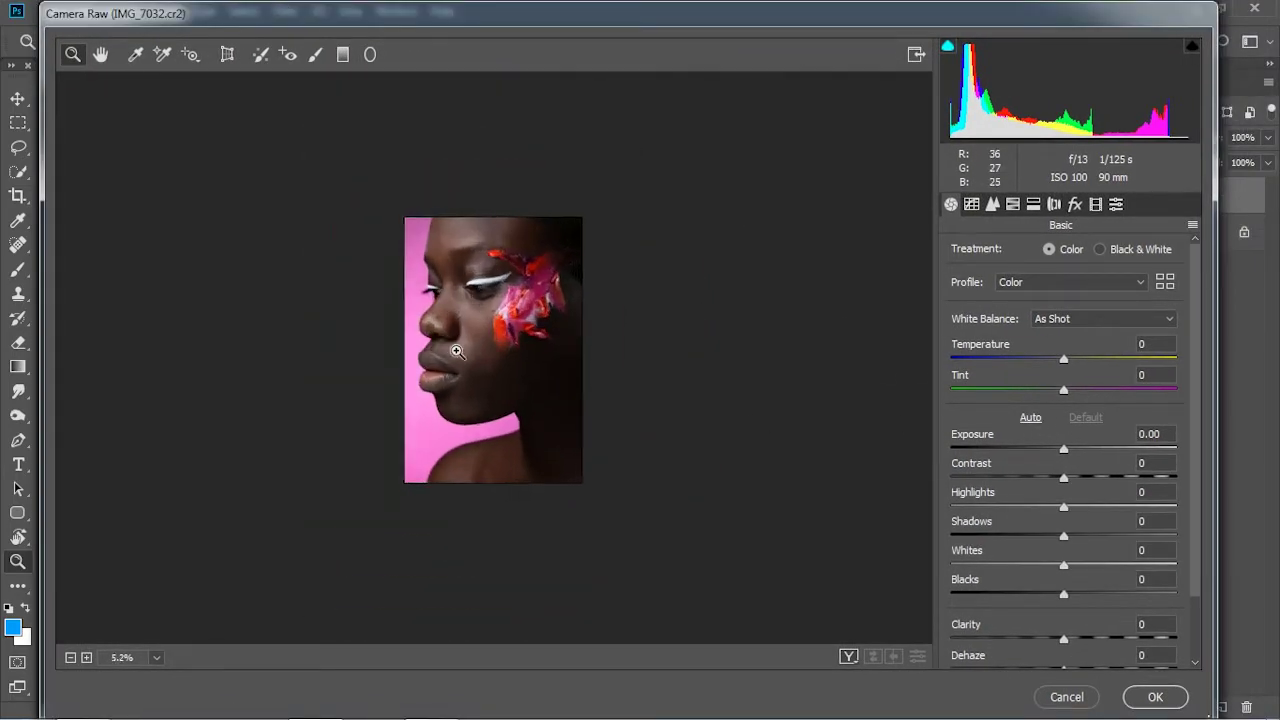
left_click(487, 303)
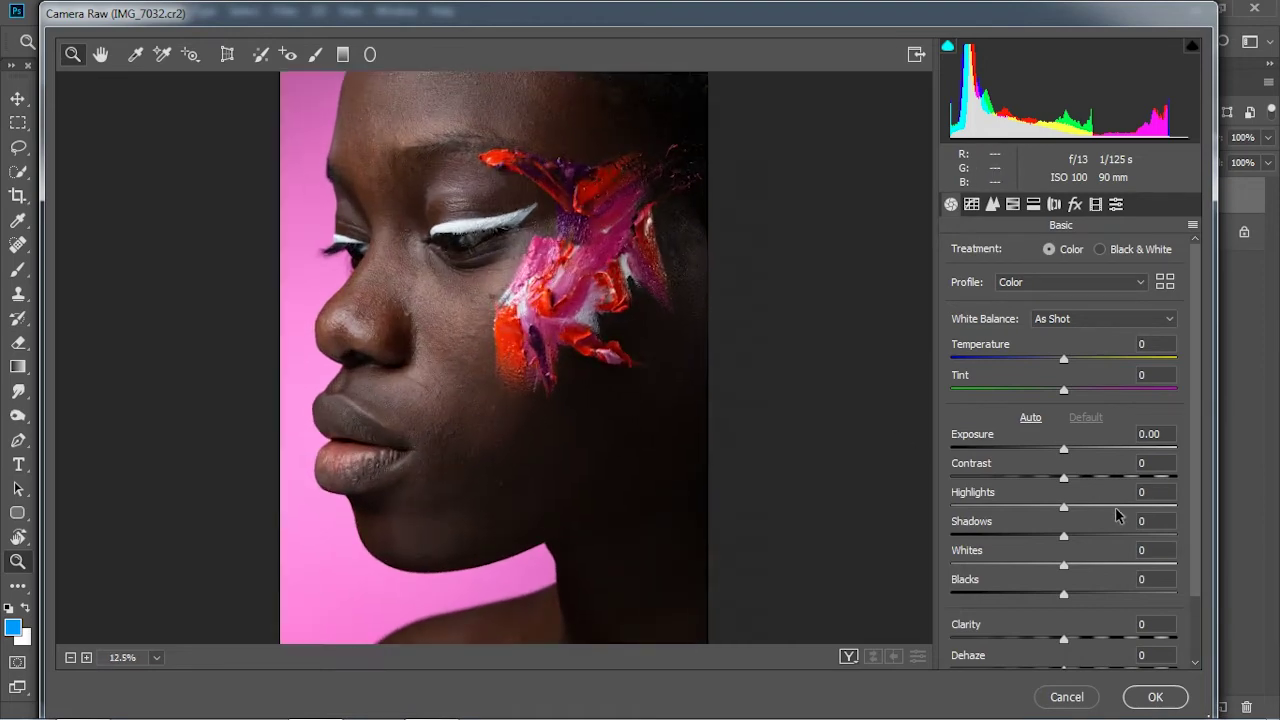
left_click(588, 517, "alt")
left_click(574, 491, "alt")
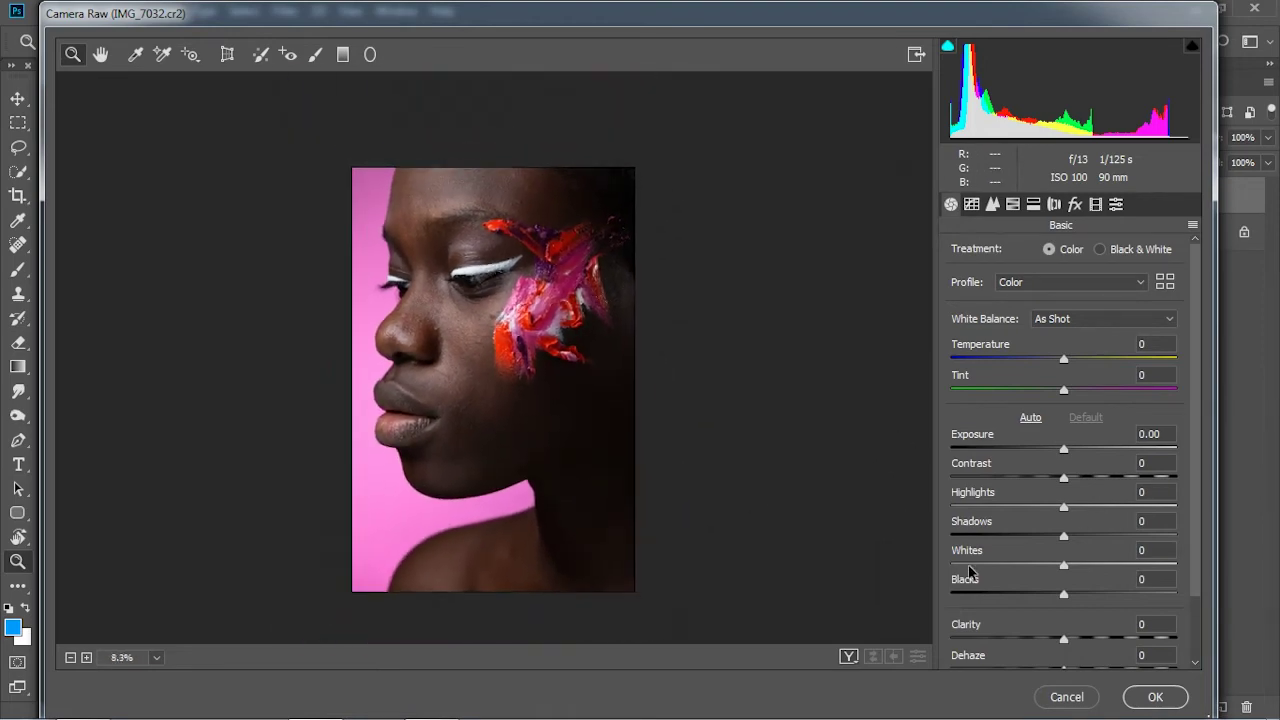
mouse_move(1064, 513)
left_mouse_down()
mouse_move(952, 517)
mouse_move(1014, 516)
mouse_move(976, 510)
left_mouse_up()
- Try Auto then As Shot white balance, and lower Highlights to -83
left_click(1067, 319)
left_click(1050, 340)
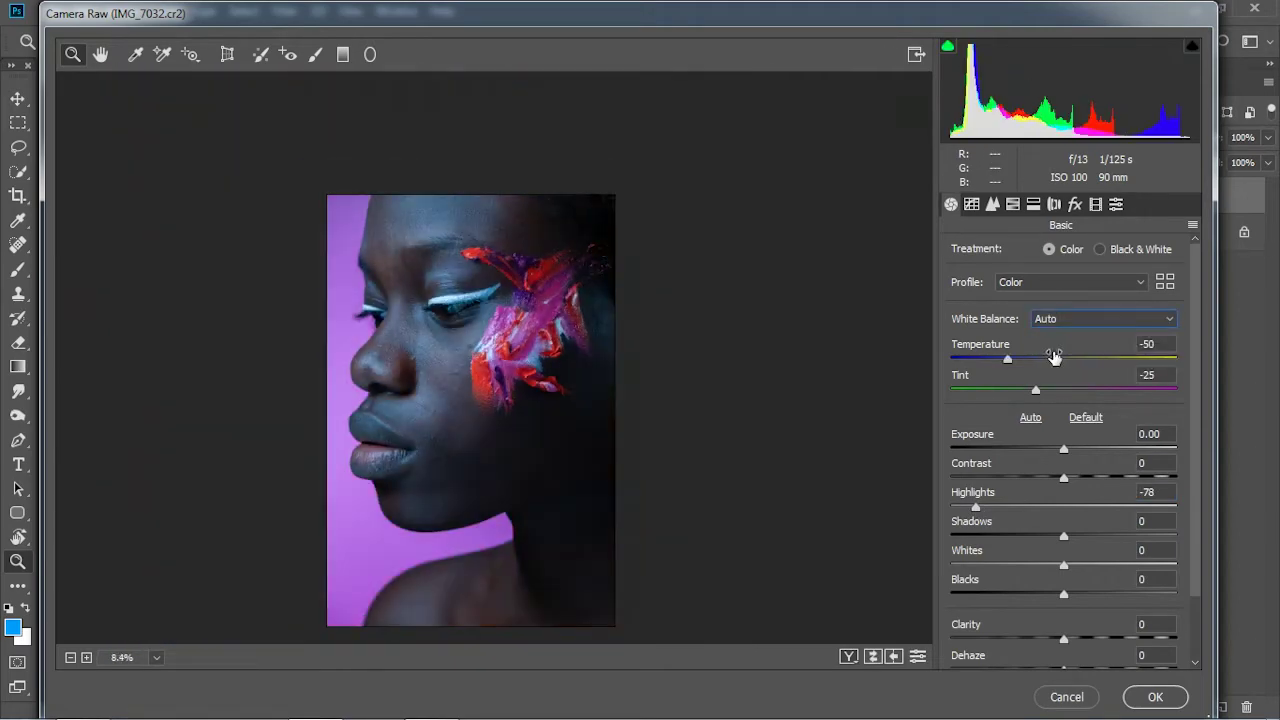
left_click(1113, 316)
left_click(1085, 335)
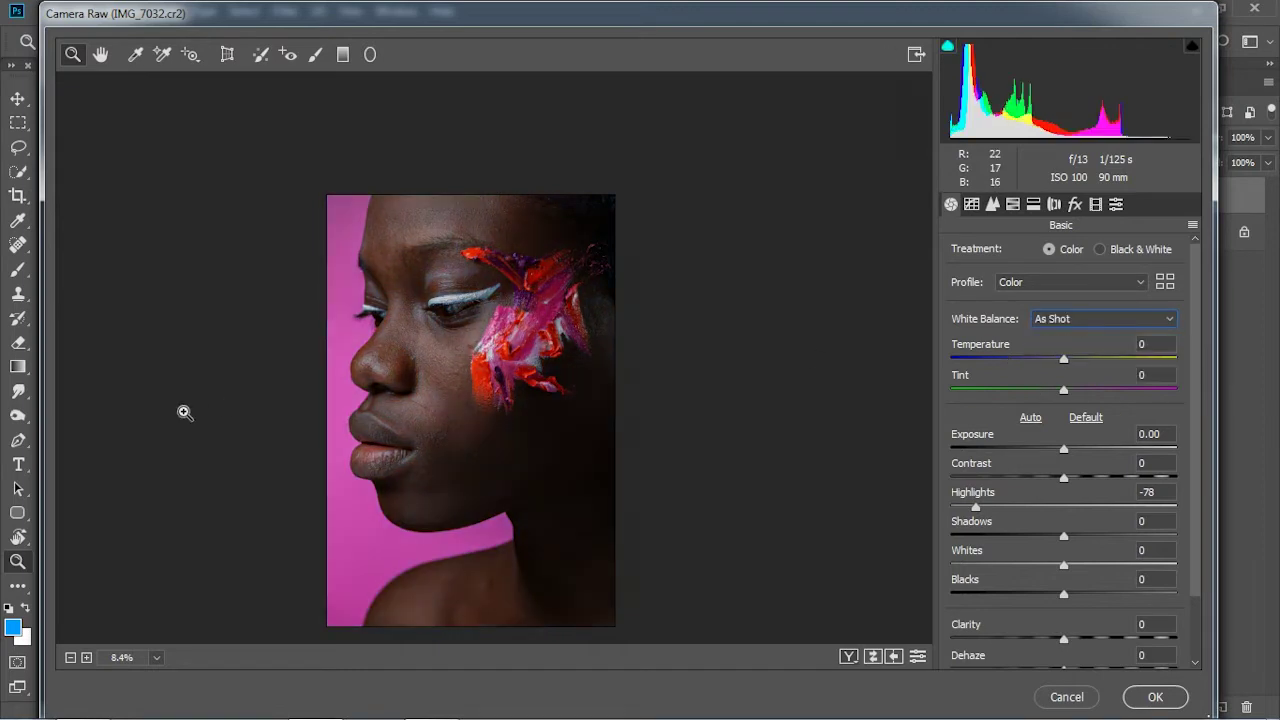
left_click_drag(545, 378, 565, 381)
mouse_move(976, 508)
left_mouse_down()
mouse_move(956, 508)
mouse_move(969, 508)
left_mouse_up()
- Lift Shadows to +93 and lower Whites to -3
left_click_drag(1063, 536, 1170, 566)
mouse_move(591, 323)
left_mouse_down()
mouse_move(523, 320)
mouse_move(466, 281)
left_mouse_up()
mouse_move(805, 450)
left_mouse_down()
mouse_move(826, 486)
mouse_move(730, 419)
left_mouse_up()
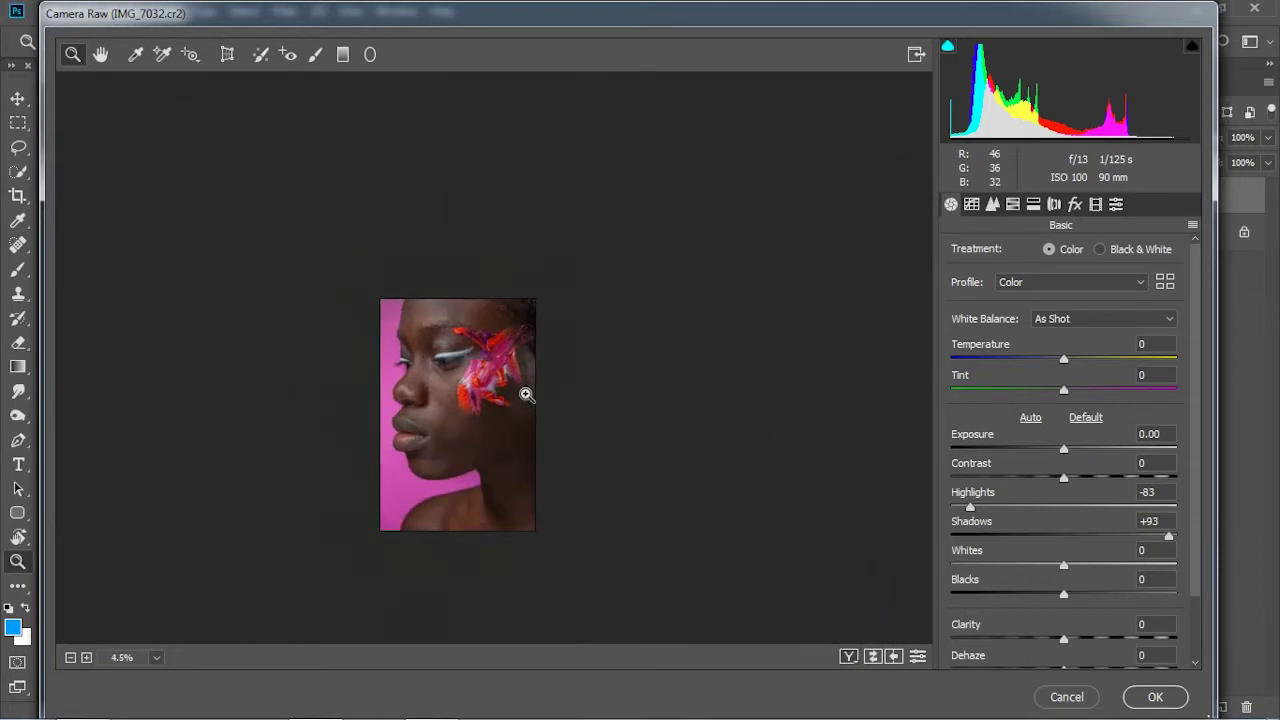
left_click_drag(526, 395, 537, 407)
mouse_move(1062, 567)
left_mouse_down()
mouse_move(1108, 569)
mouse_move(969, 591)
mouse_move(1150, 594)
mouse_move(1068, 603)
mouse_move(1102, 602)
left_mouse_up()
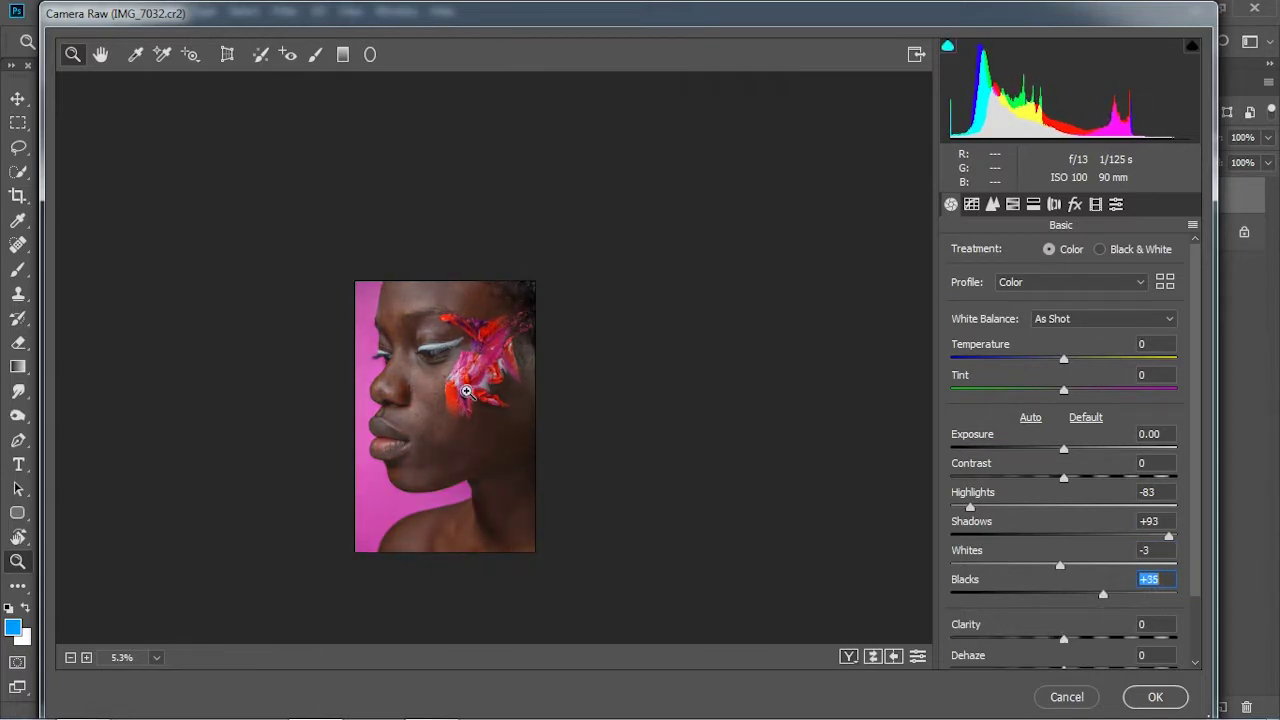
- Add Clarity +8 and Dehaze +5, then set Temperature -6 and Tint -10
scroll(1063, 628, "down", 1)
left_click_drag(1064, 594, 1069, 628)
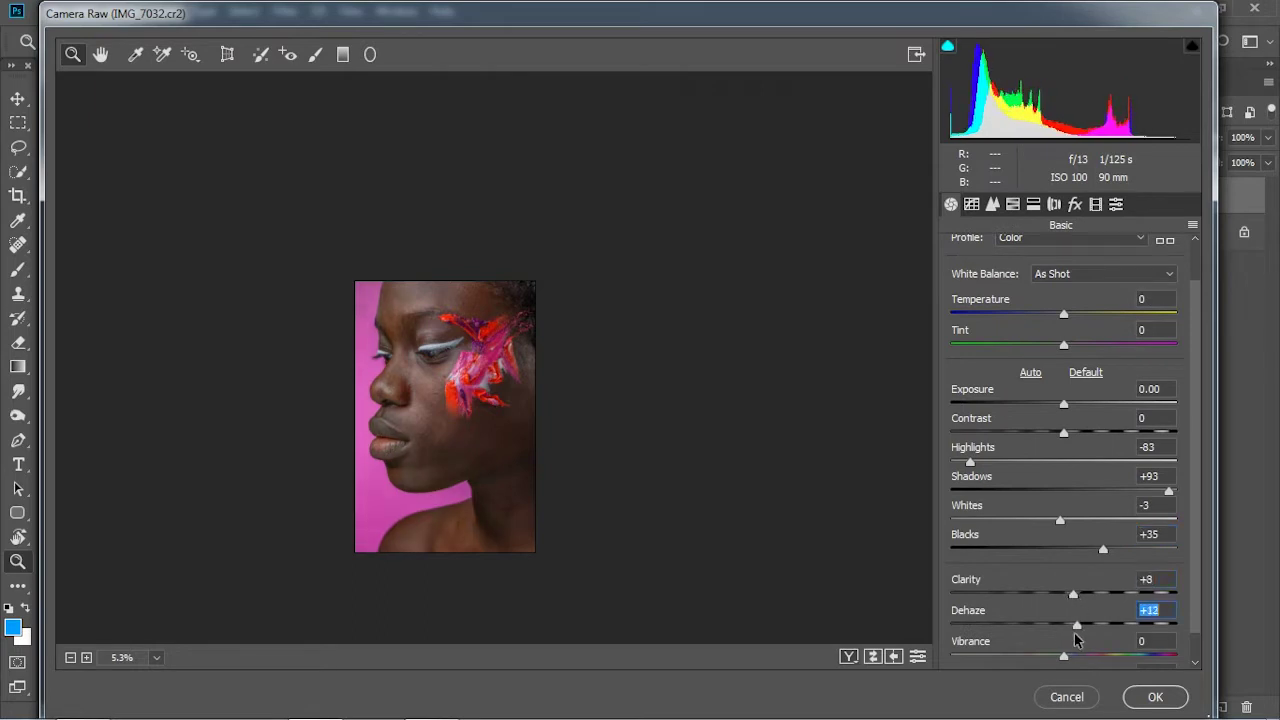
type("+5")
left_click(410, 351)
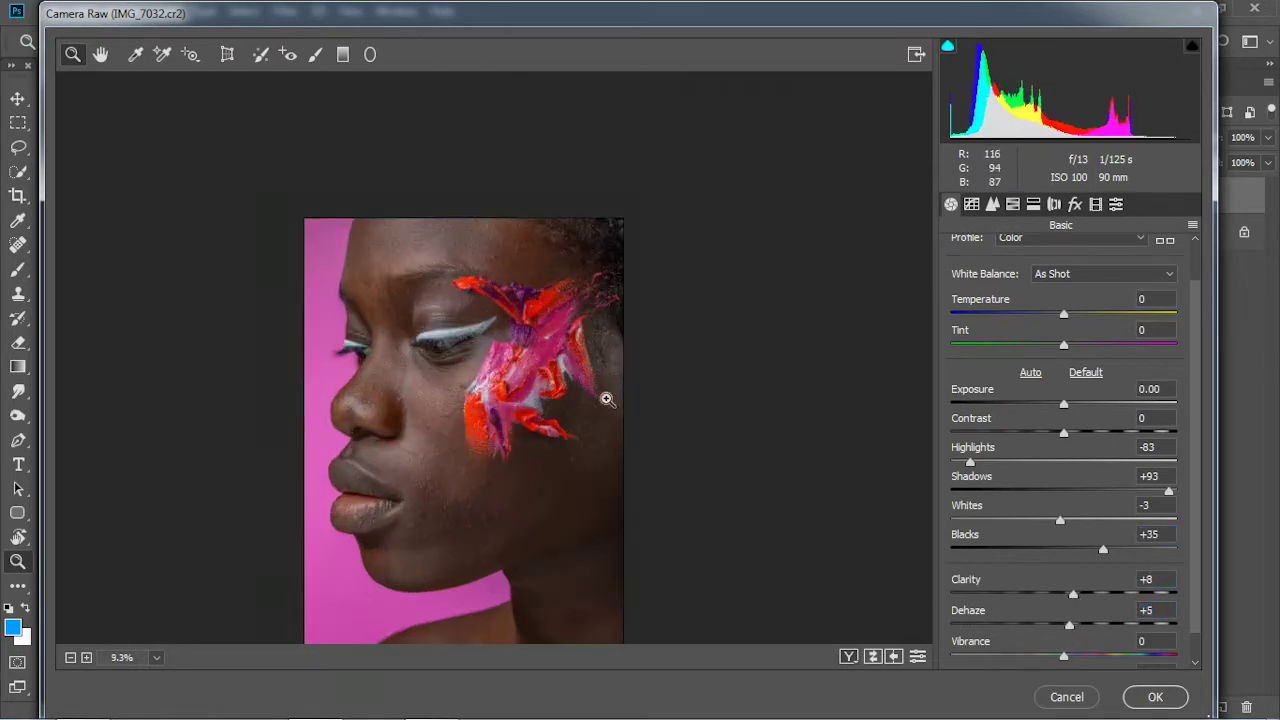
mouse_move(1064, 316)
left_mouse_down()
mouse_move(1046, 316)
mouse_move(1058, 318)
left_mouse_up()
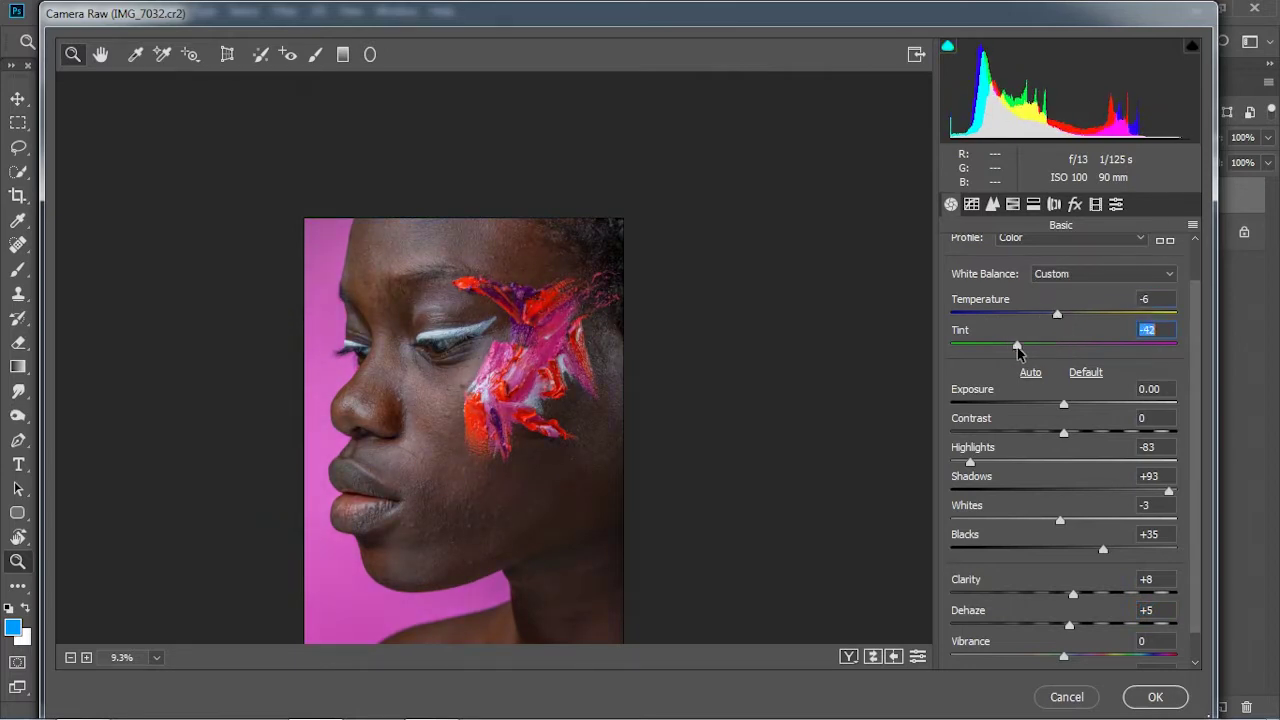
left_click_drag(1018, 352, 913, 352)
mouse_move(1088, 349)
left_mouse_down()
mouse_move(1026, 346)
mouse_move(1052, 354)
left_mouse_up()
- In HSL Adjustments, shift the Magentas hue to +100 and nudge Oranges hue slightly
left_click(992, 204)
left_click(728, 366, "alt")
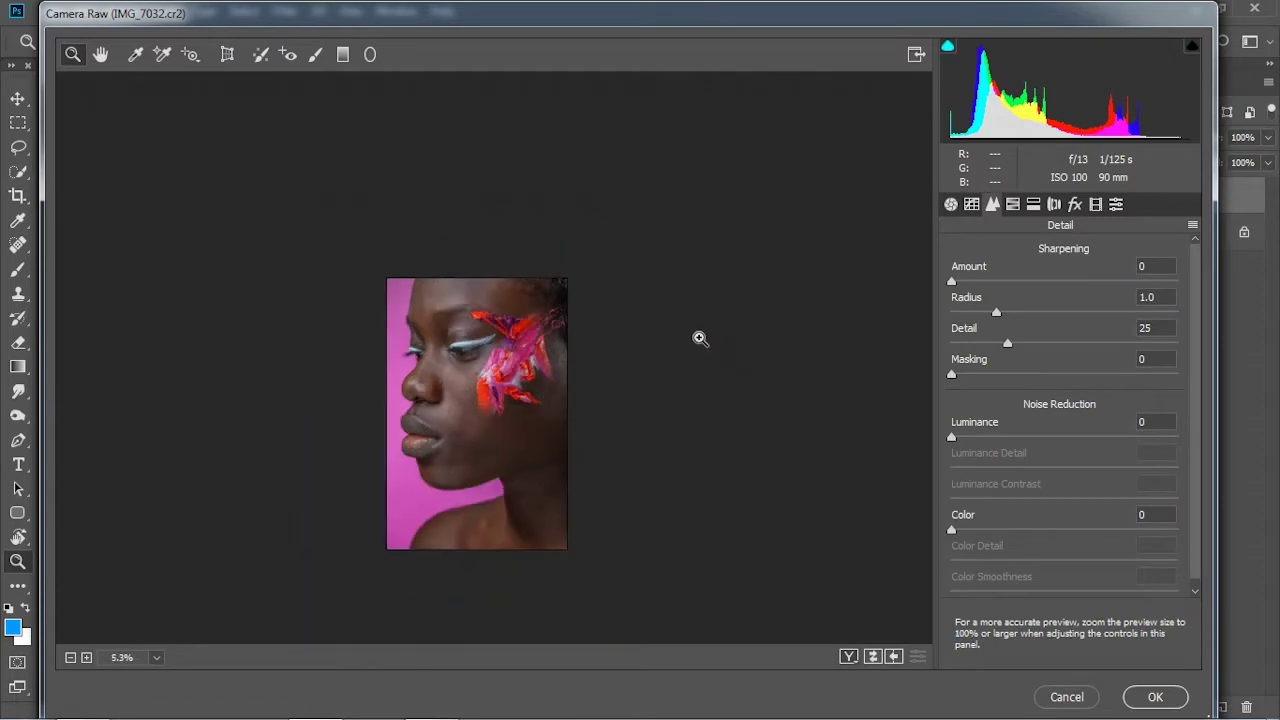
left_click(471, 383)
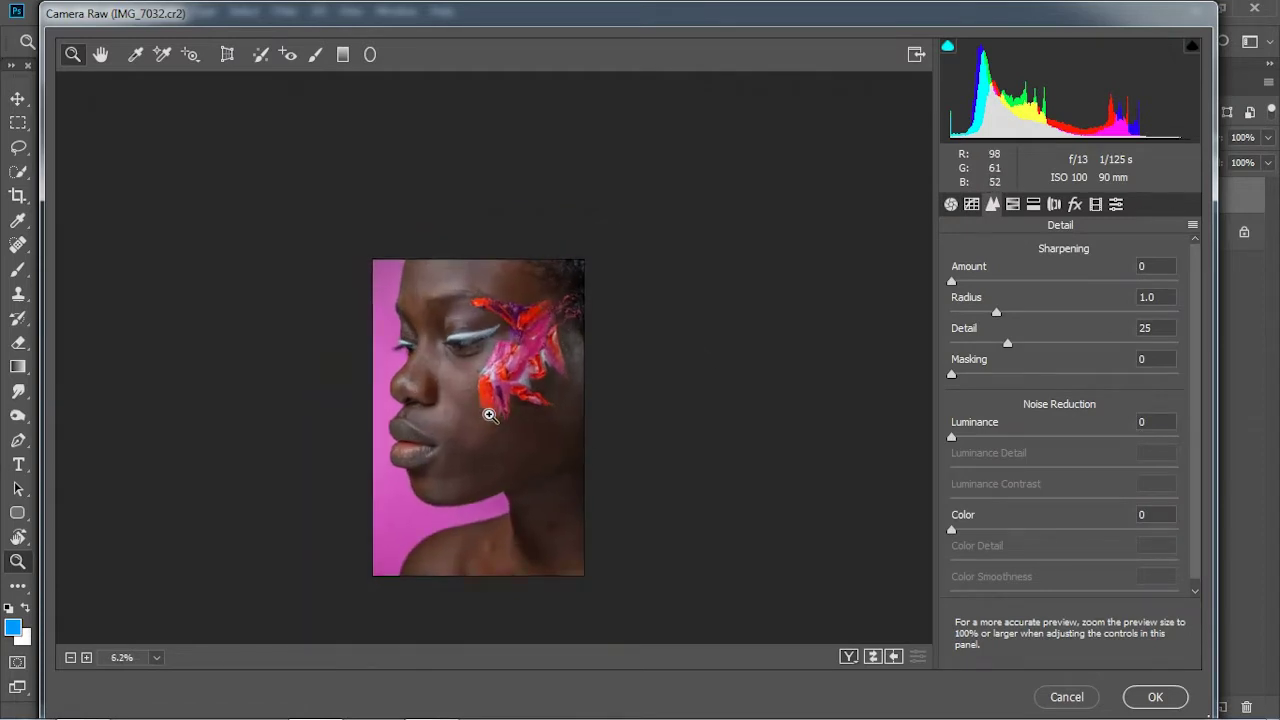
left_click(1013, 205)
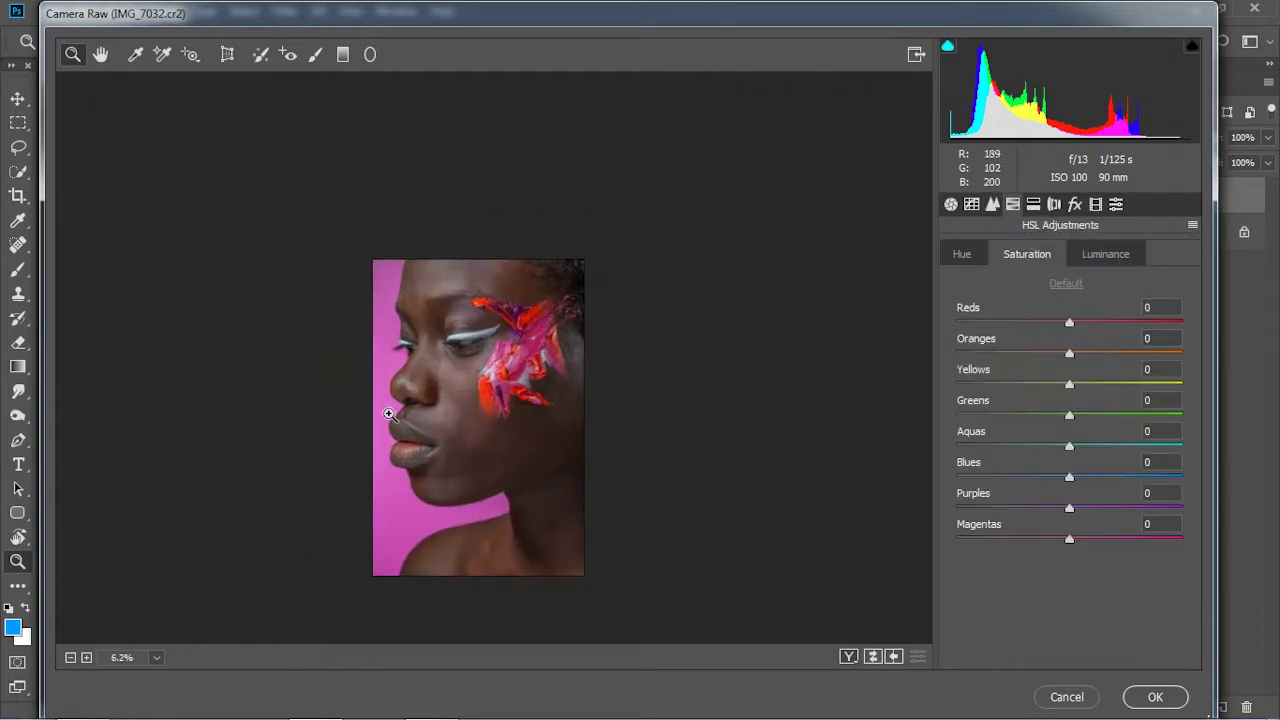
left_click_drag(389, 414, 486, 427)
left_click(961, 256)
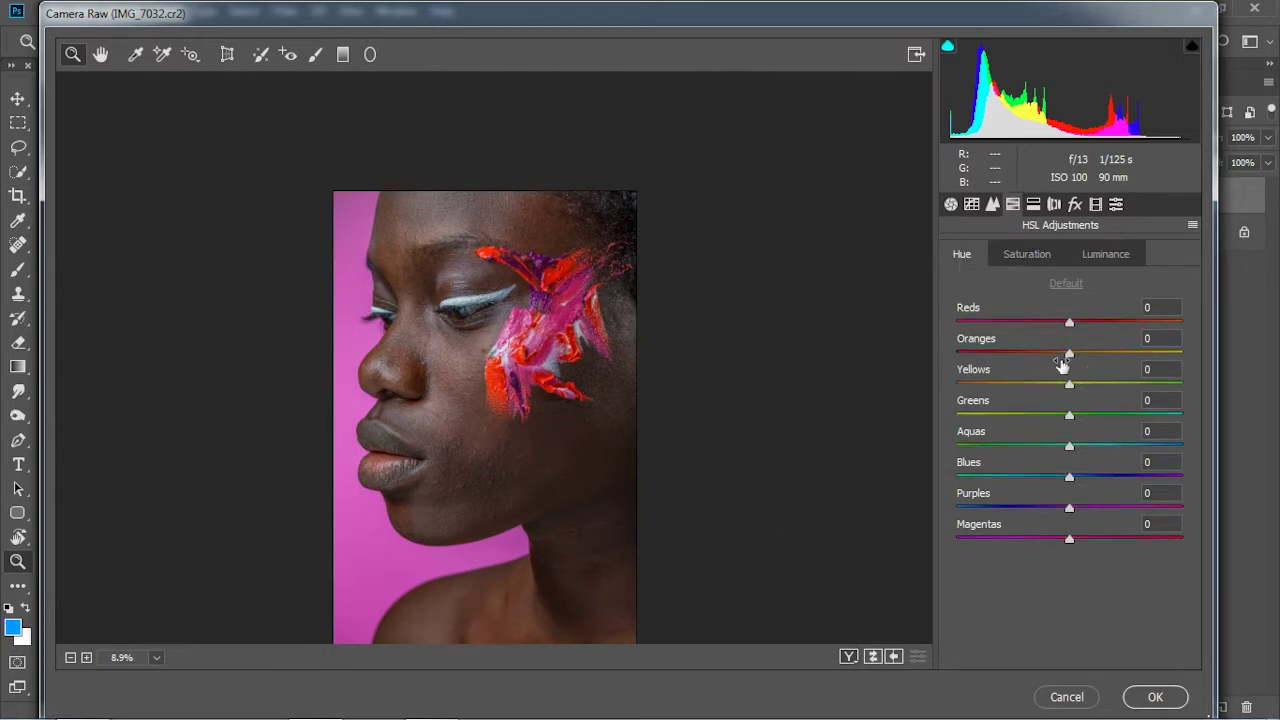
mouse_move(1061, 545)
left_mouse_down()
mouse_move(951, 541)
mouse_move(1166, 560)
mouse_move(951, 538)
mouse_move(1229, 564)
left_mouse_up()
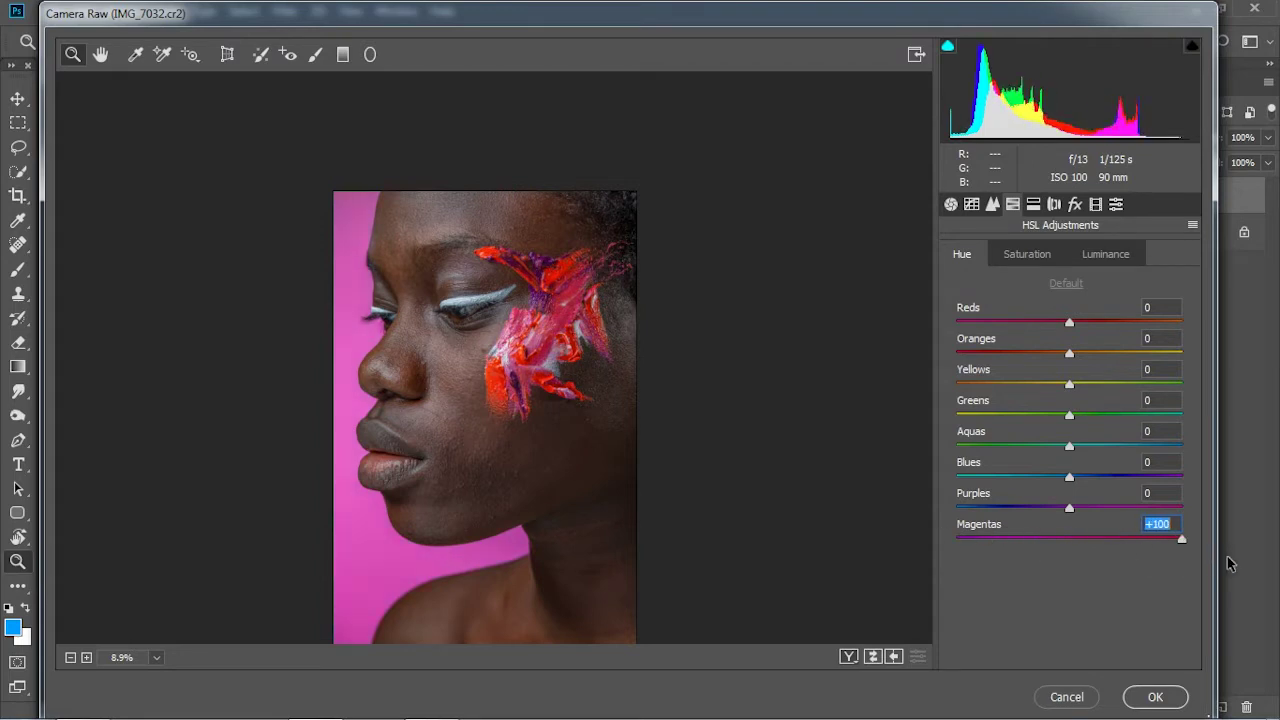
mouse_move(1079, 362)
left_mouse_down()
mouse_move(1180, 362)
mouse_move(1071, 366)
mouse_move(1084, 376)
left_mouse_up()
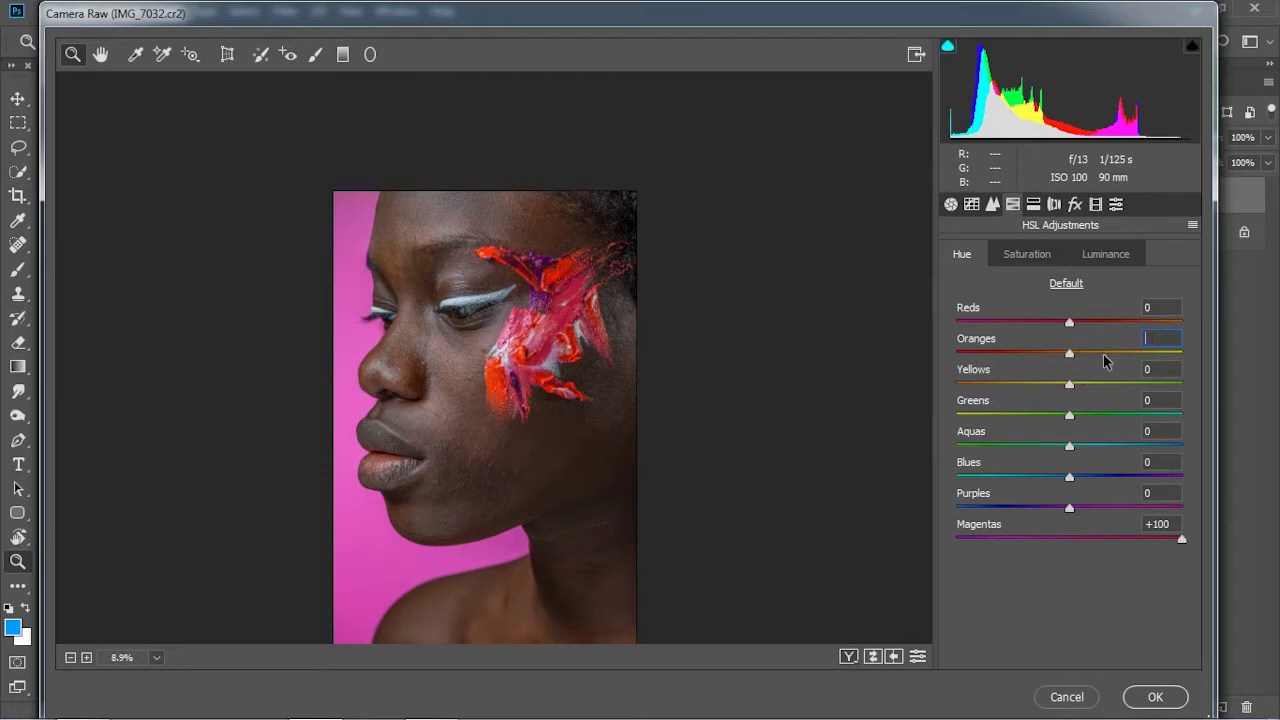
- Raise Magentas saturation slightly and set Magentas luminance to +10
left_click(1028, 256)
mouse_move(1073, 538)
left_mouse_down()
mouse_move(1160, 538)
mouse_move(1086, 532)
mouse_move(1143, 528)
mouse_move(1128, 516)
left_mouse_up()
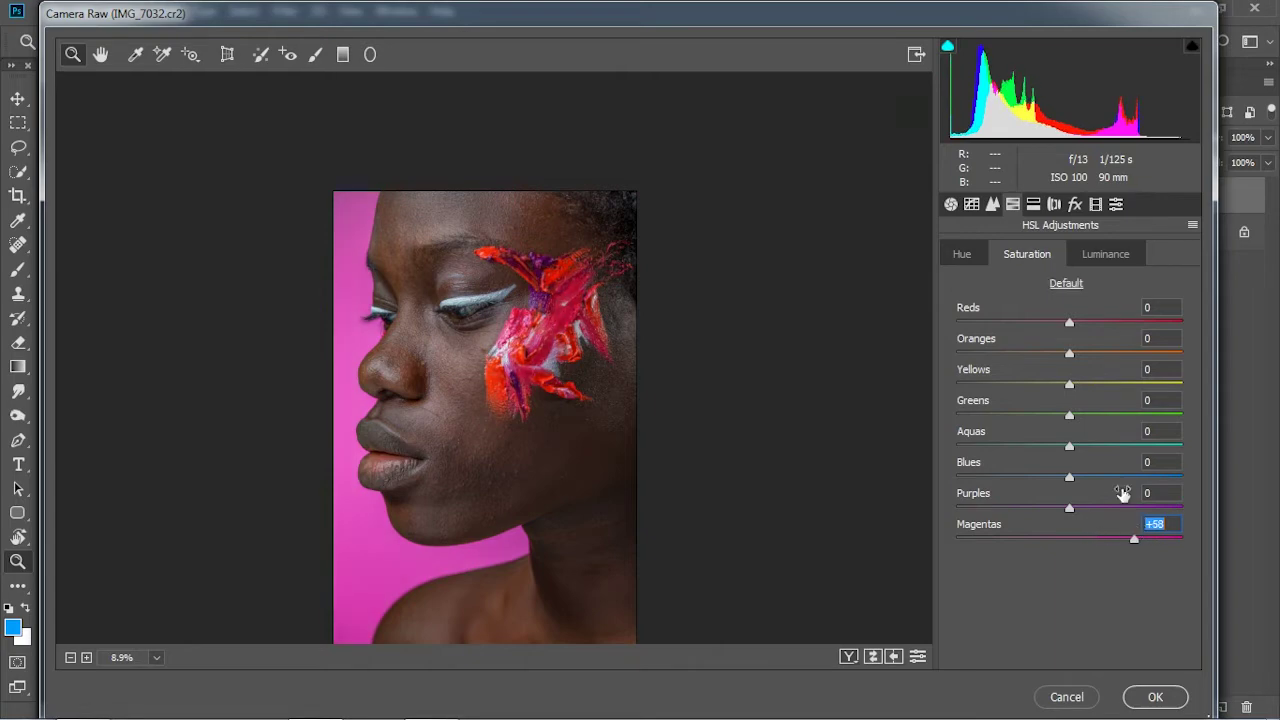
left_click(1120, 258)
mouse_move(1062, 548)
left_mouse_down()
mouse_move(1189, 551)
mouse_move(1093, 562)
mouse_move(1086, 550)
left_mouse_up()
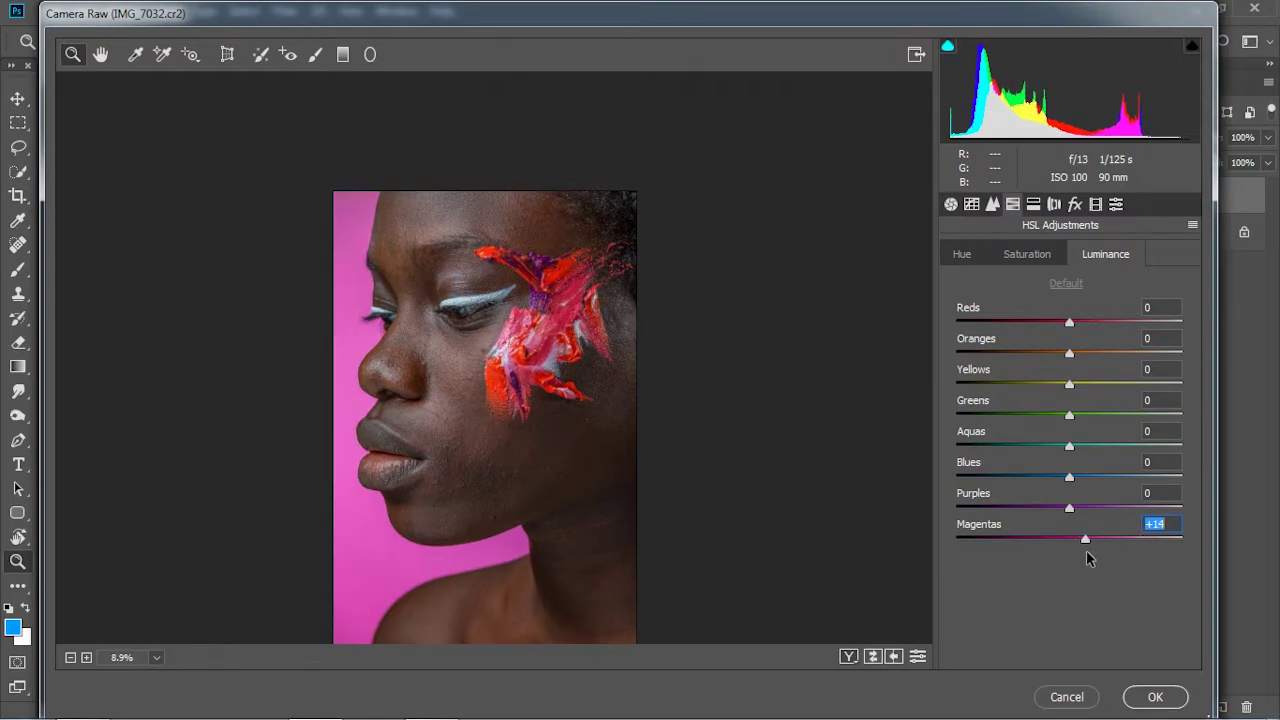
left_click(573, 433)
left_click_drag(573, 433, 471, 363)
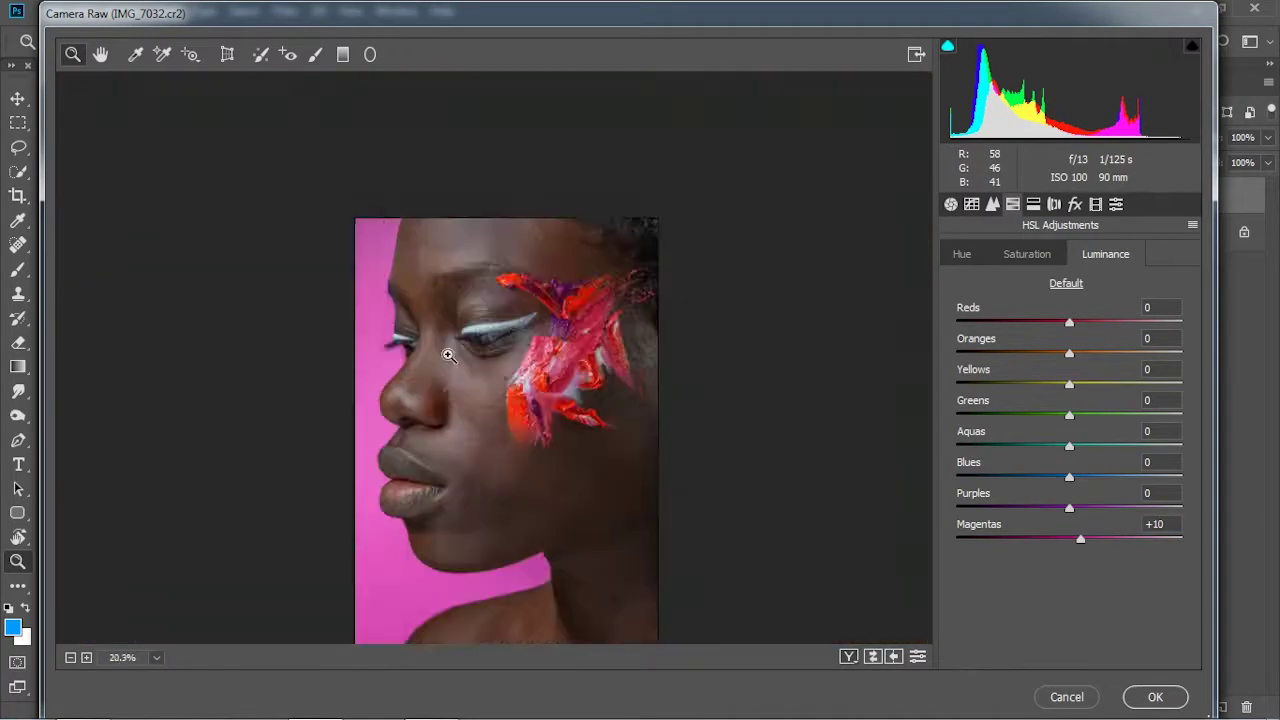
- Apply the Camera Raw edits and inspect the painted cheek up close
left_click(1154, 697)
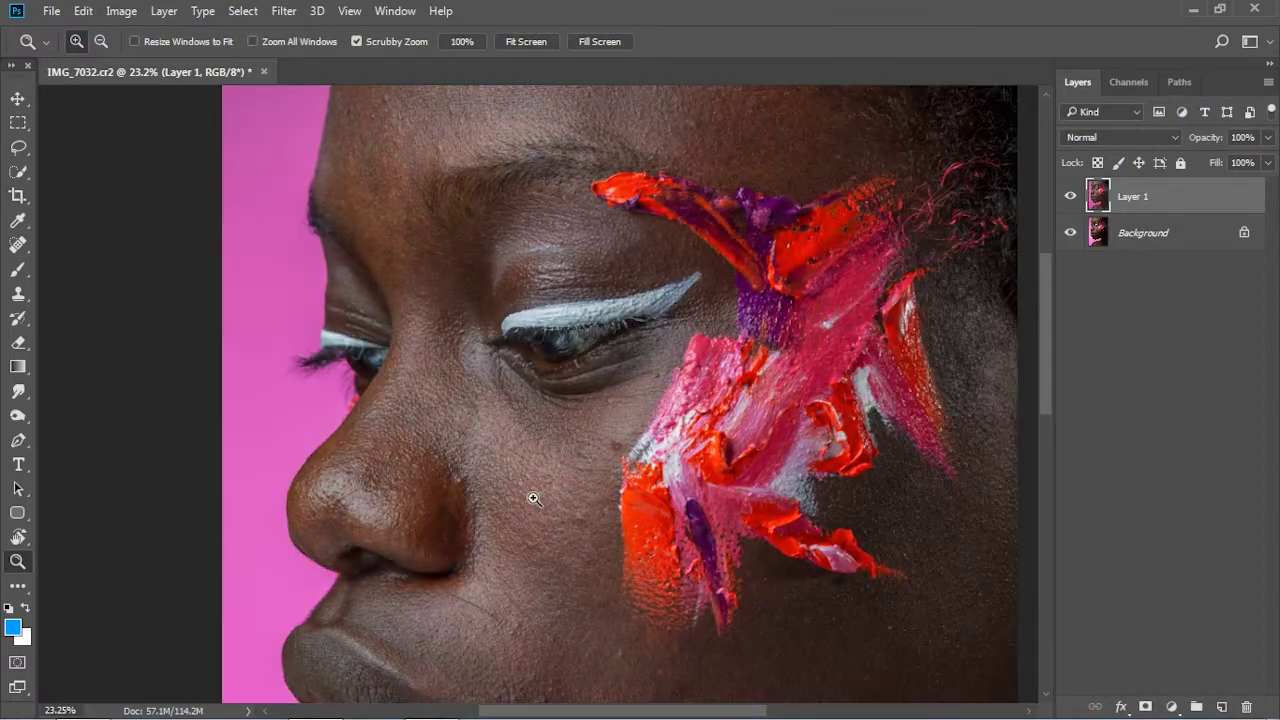
mouse_move(534, 494)
left_mouse_down()
mouse_move(483, 380)
mouse_move(491, 391)
mouse_move(660, 386)
left_mouse_up()
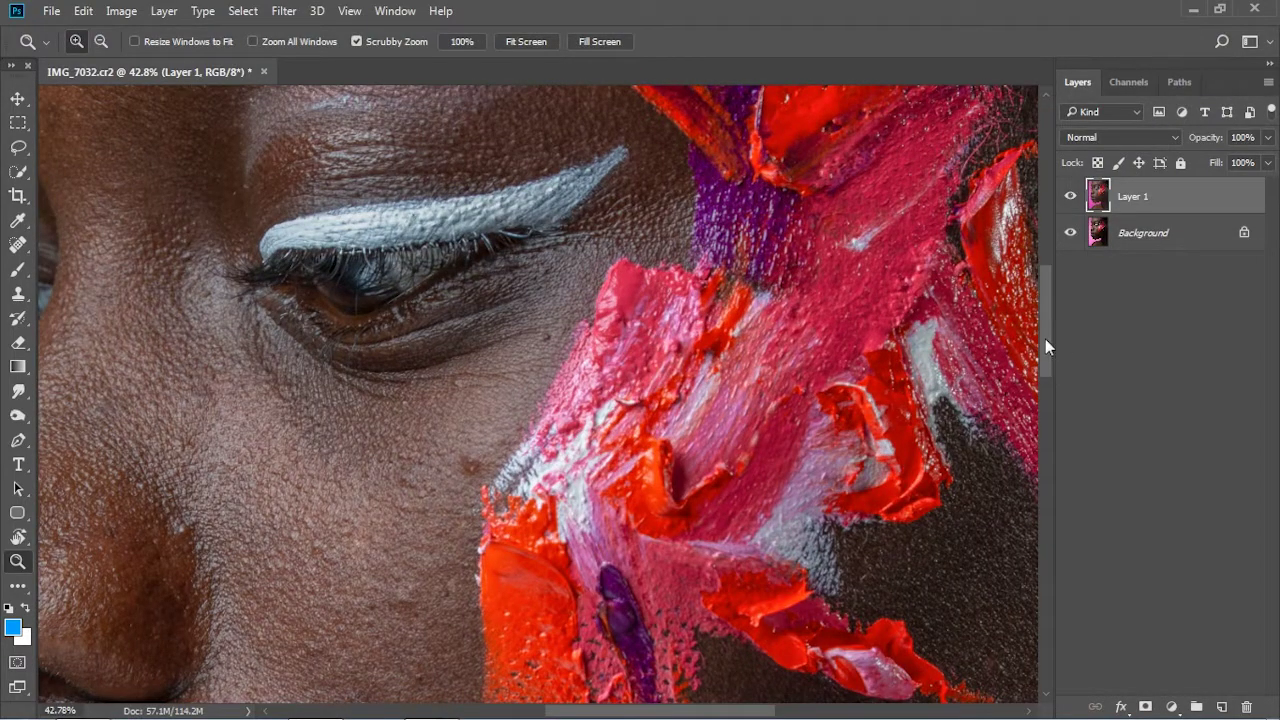
scroll(1045, 345, "up", 5)
mouse_move(760, 354)
left_mouse_down()
mouse_move(686, 354)
mouse_move(669, 322)
mouse_move(549, 377)
mouse_move(480, 380)
left_mouse_up()
left_click(1143, 236)
- Name the top copy of the edited layer 'high' and the lower one 'low'
left_click(1155, 207)
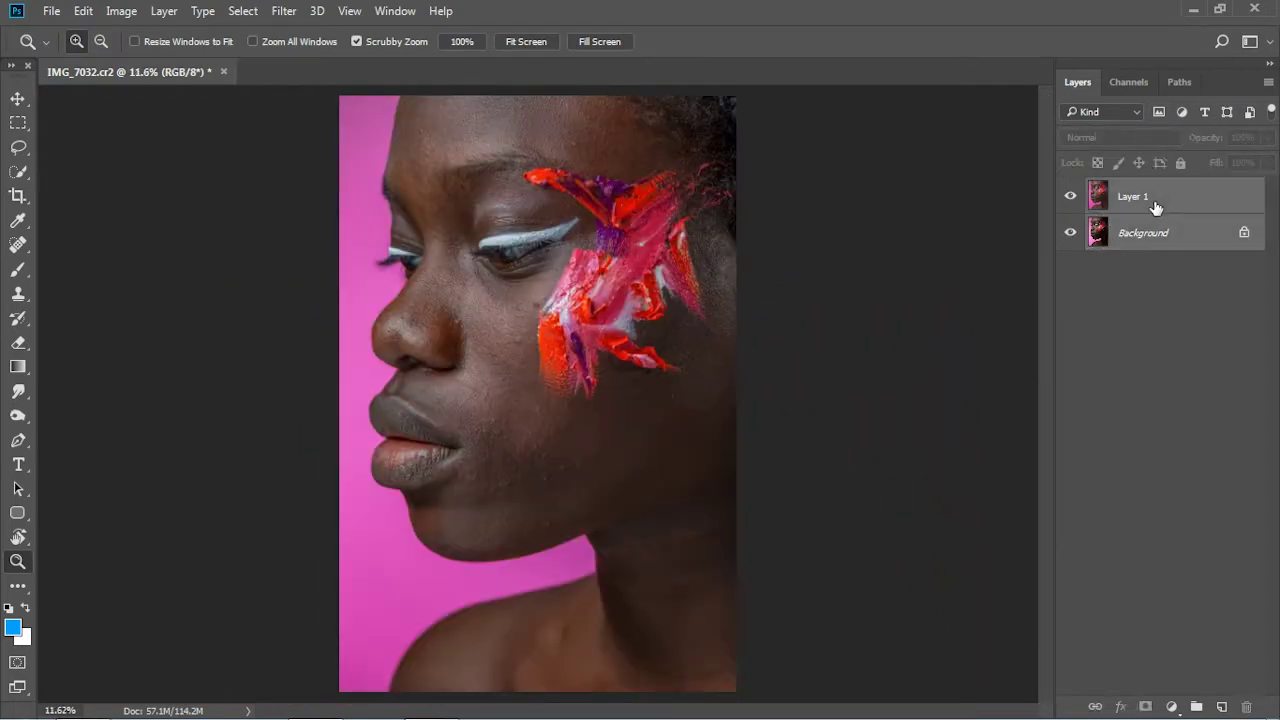
key("ctrl+e")
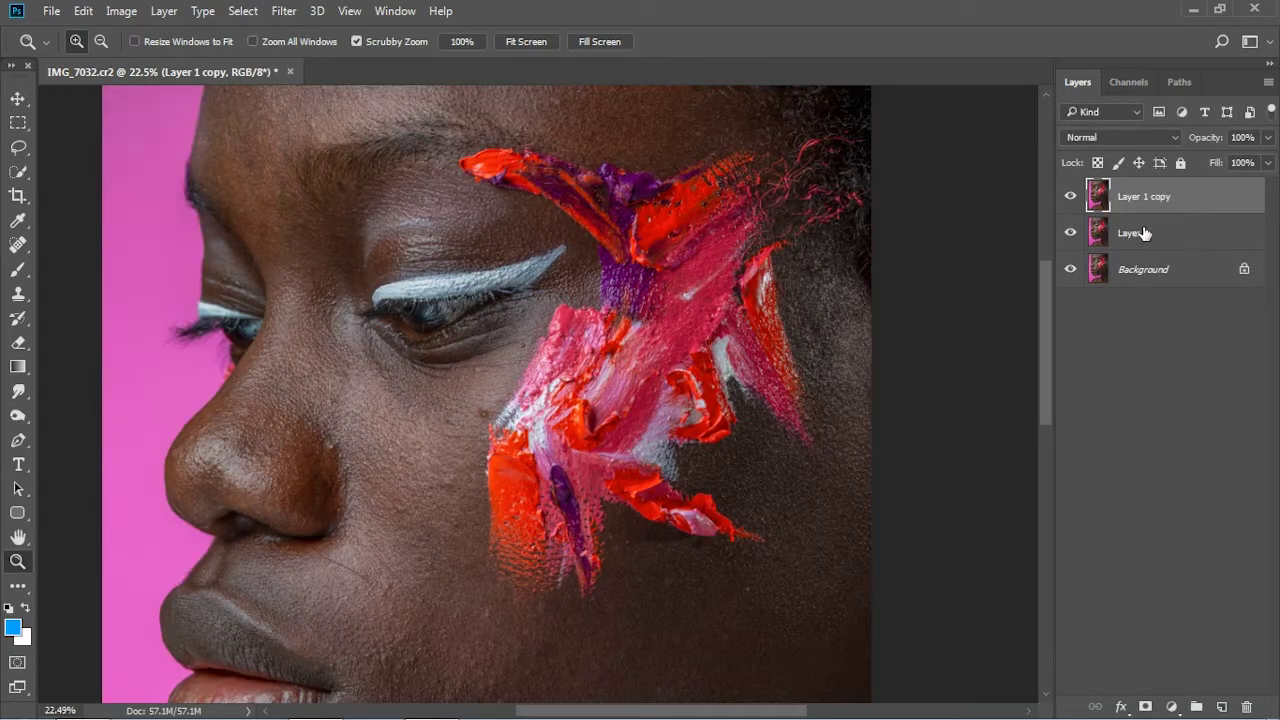
double_click(1150, 197)
type("high")
key("Return")
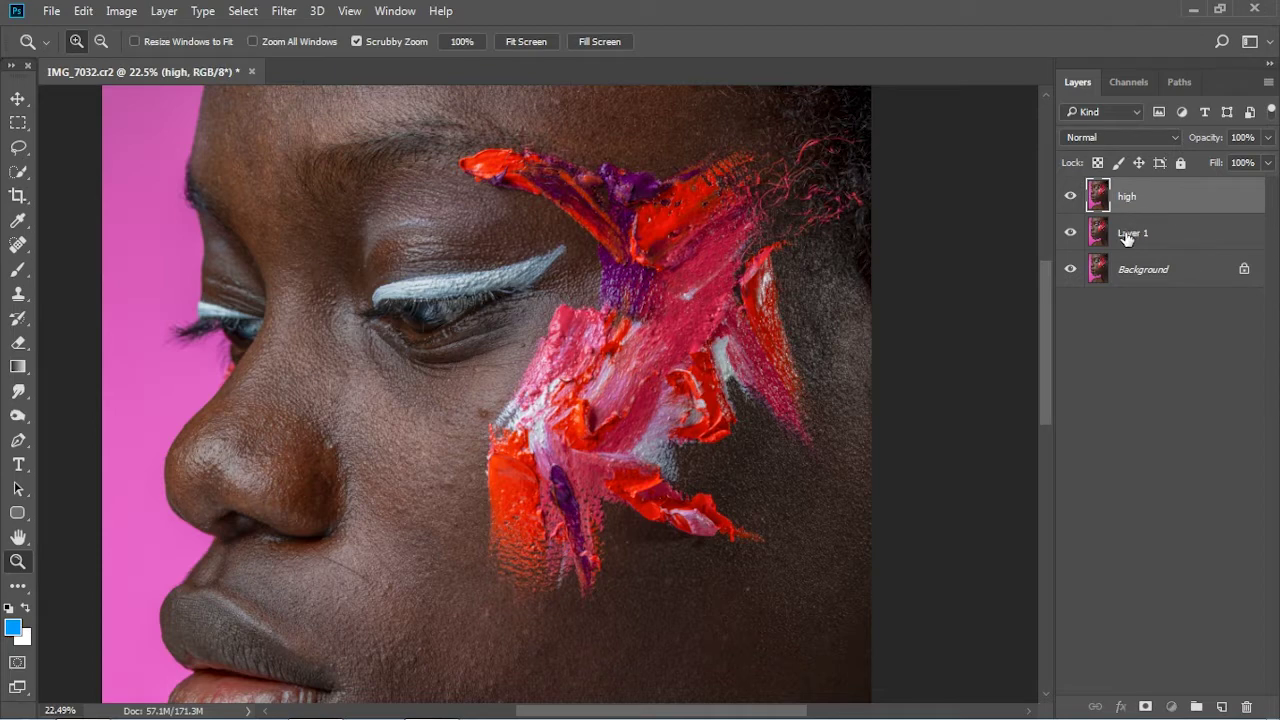
double_click(1131, 233)
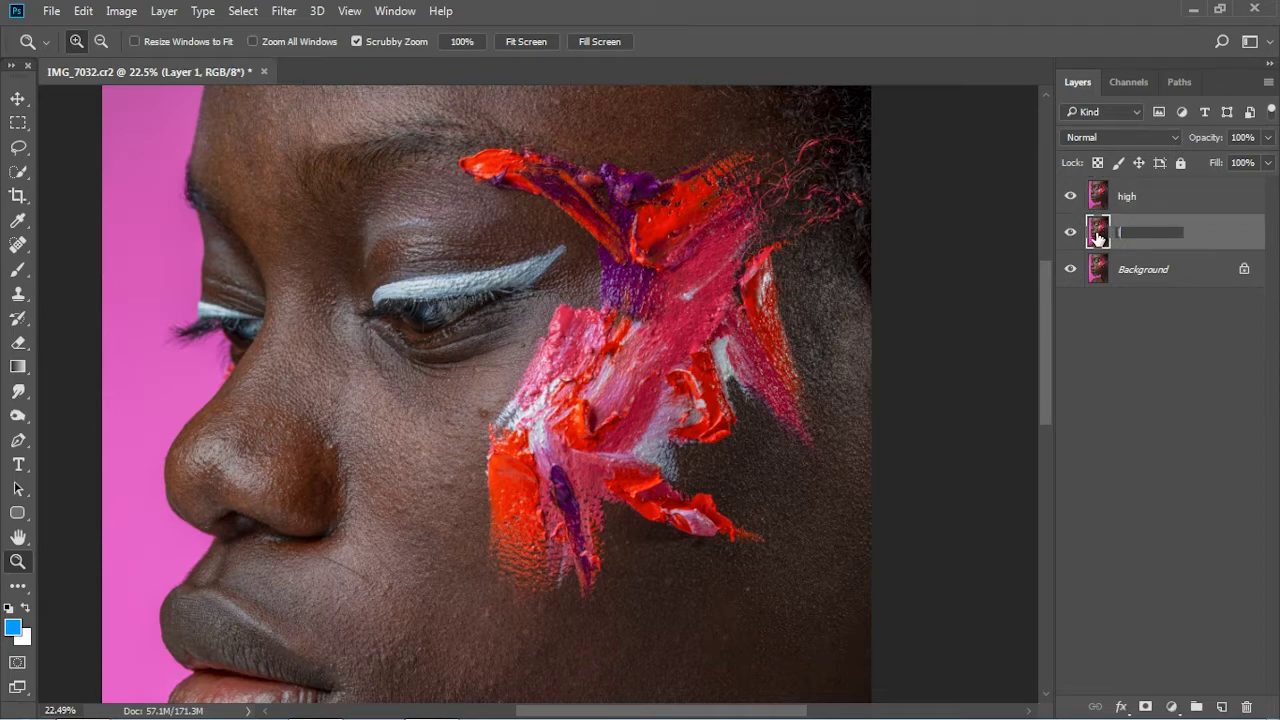
type("low")
key("Return")
- Hide the high layer and make low the active layer
left_click(1122, 200)
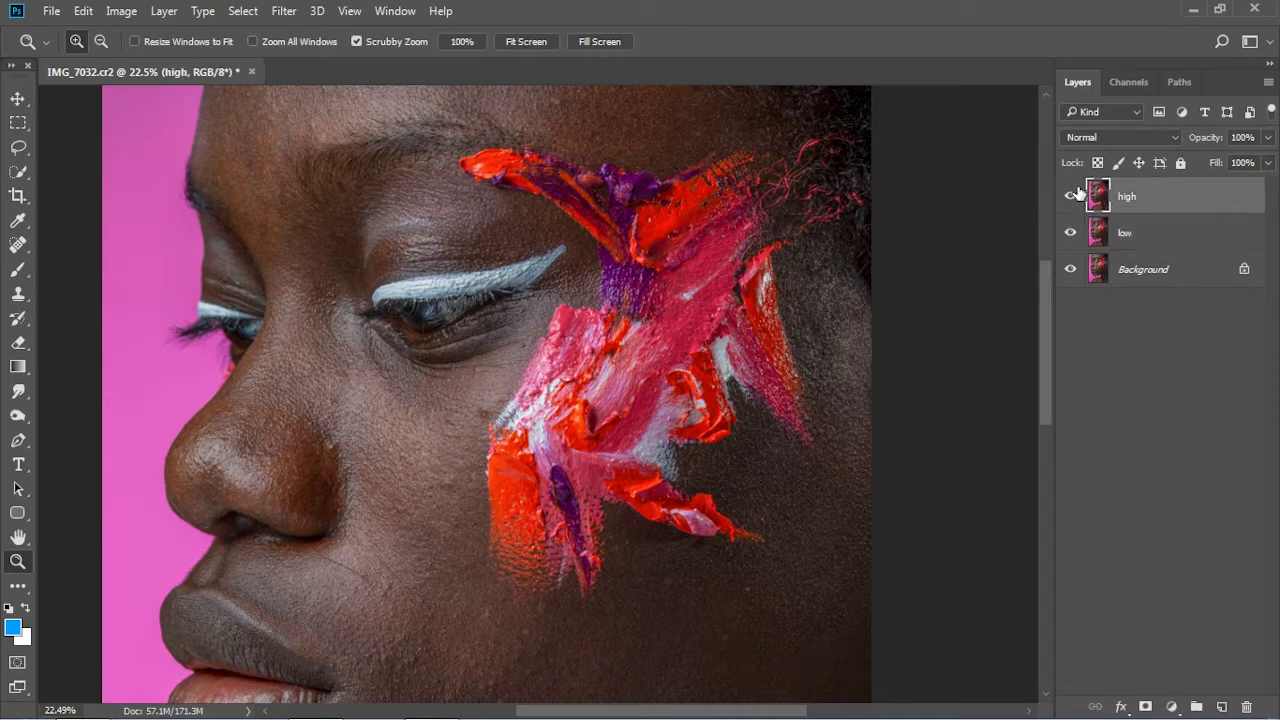
left_click(1071, 197)
left_click(1150, 234)
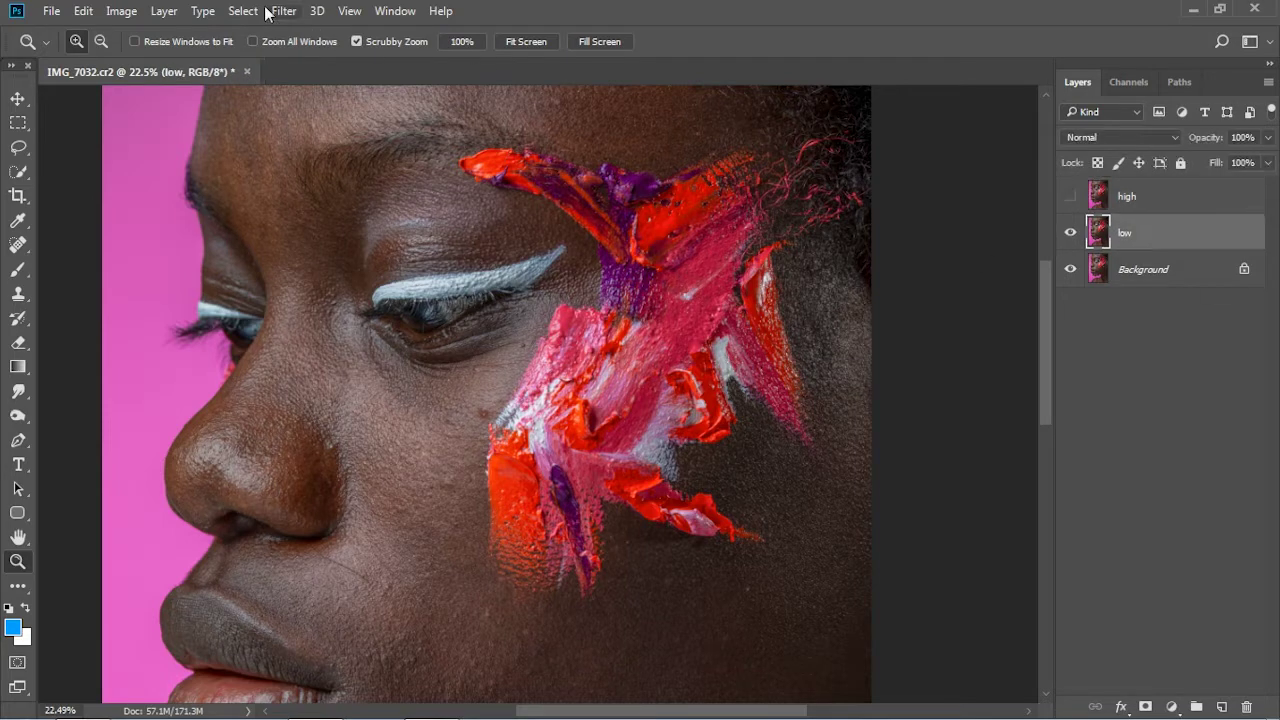
left_click(284, 11)
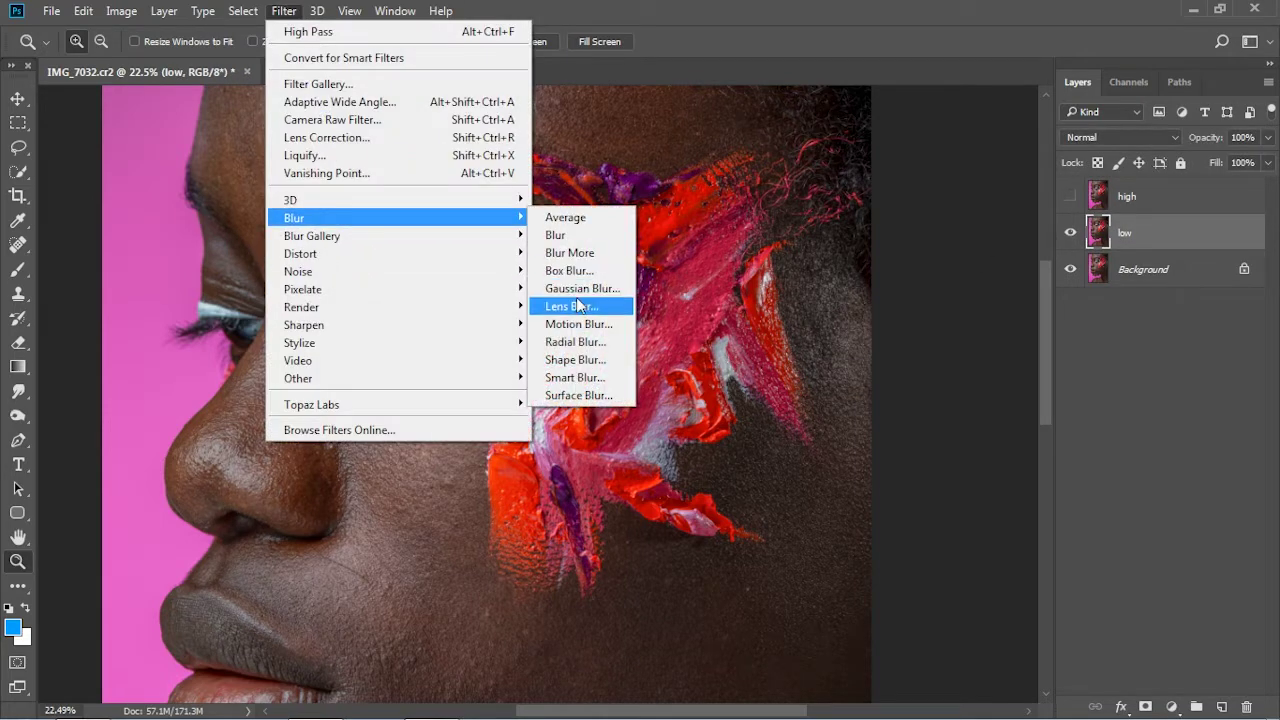
- Blur the low layer with a 15.3 px Gaussian Blur
left_click(580, 289)
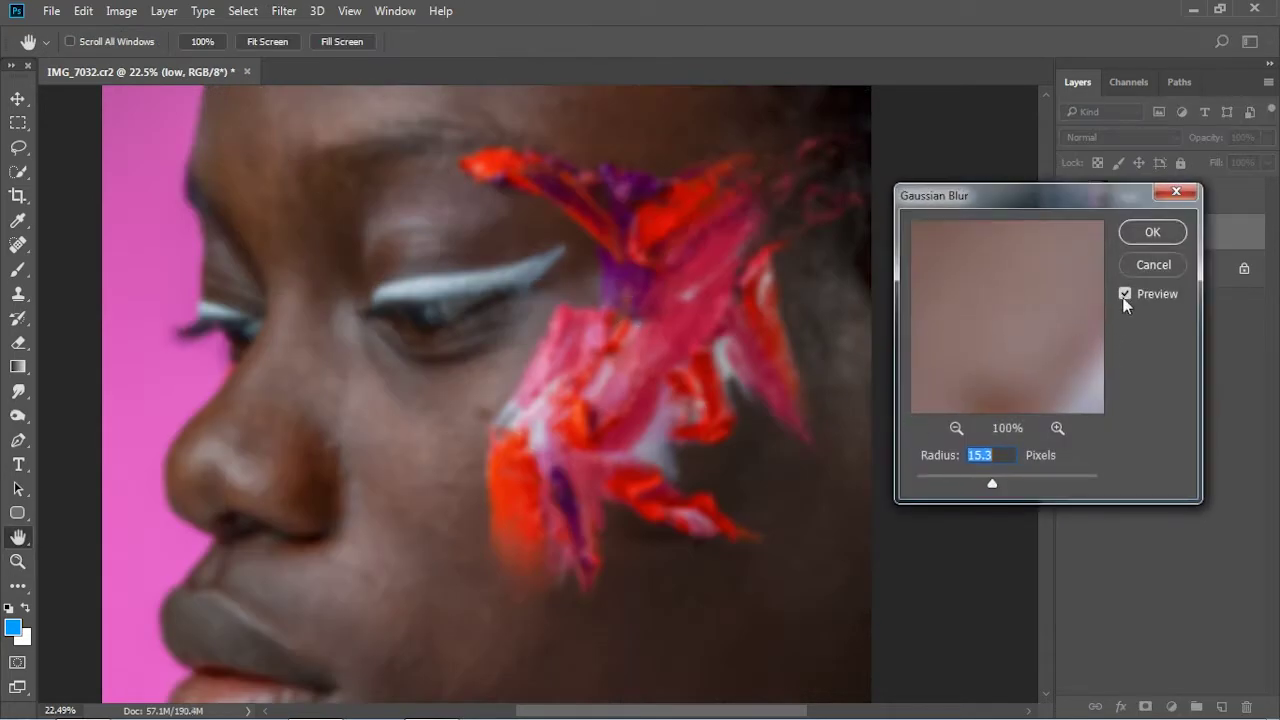
left_click(1137, 241)
left_click(1150, 196)
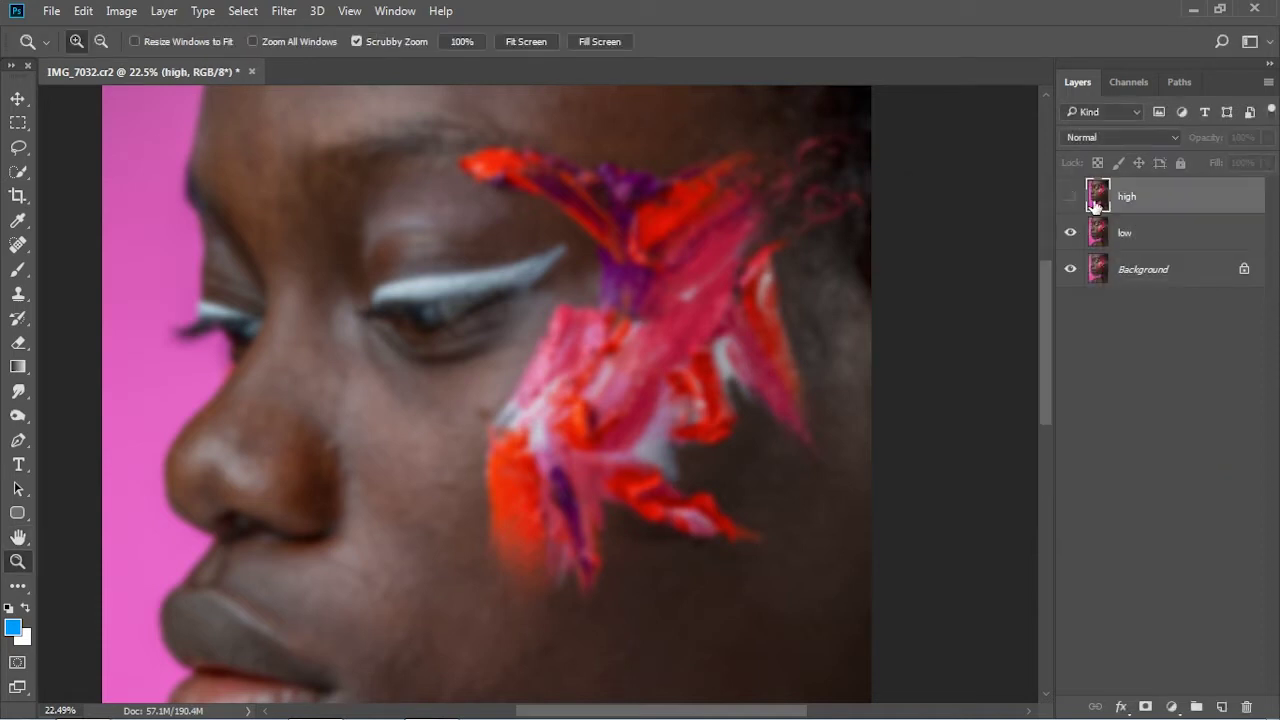
- Apply Image on high: subtract low with Scale 2 and Offset 128
left_click(121, 11)
left_click(151, 279)
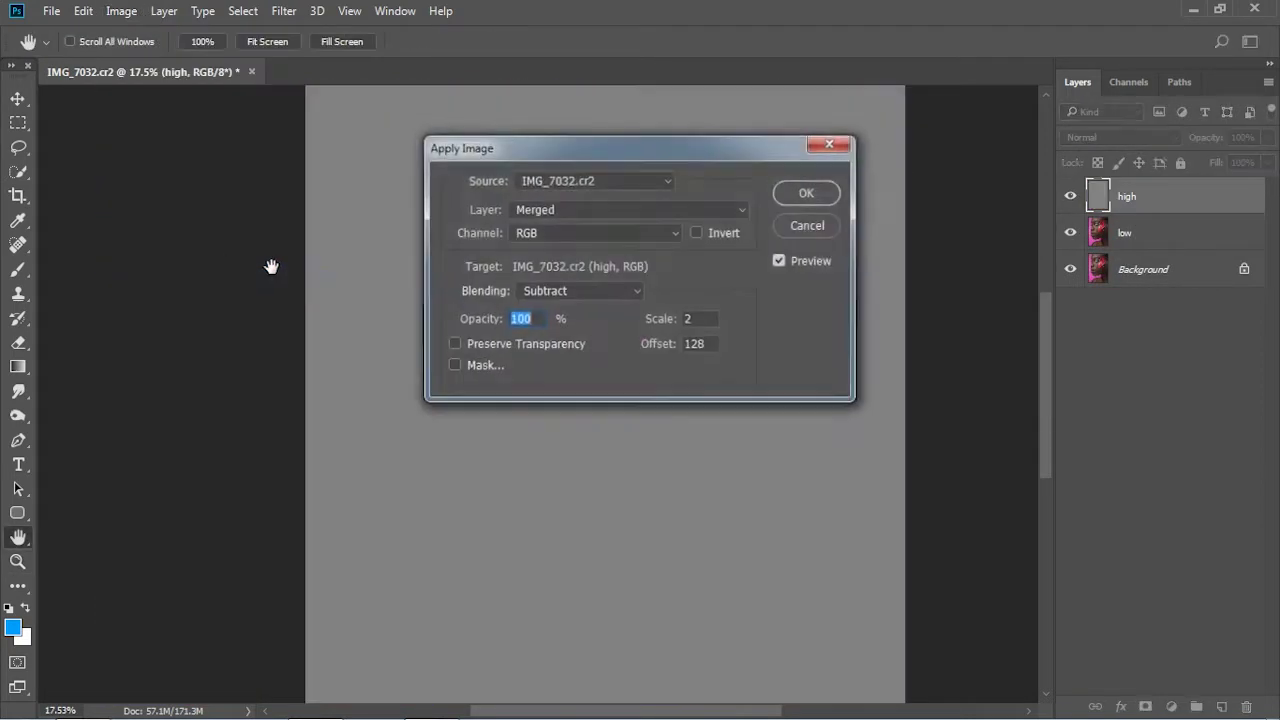
left_click(563, 212)
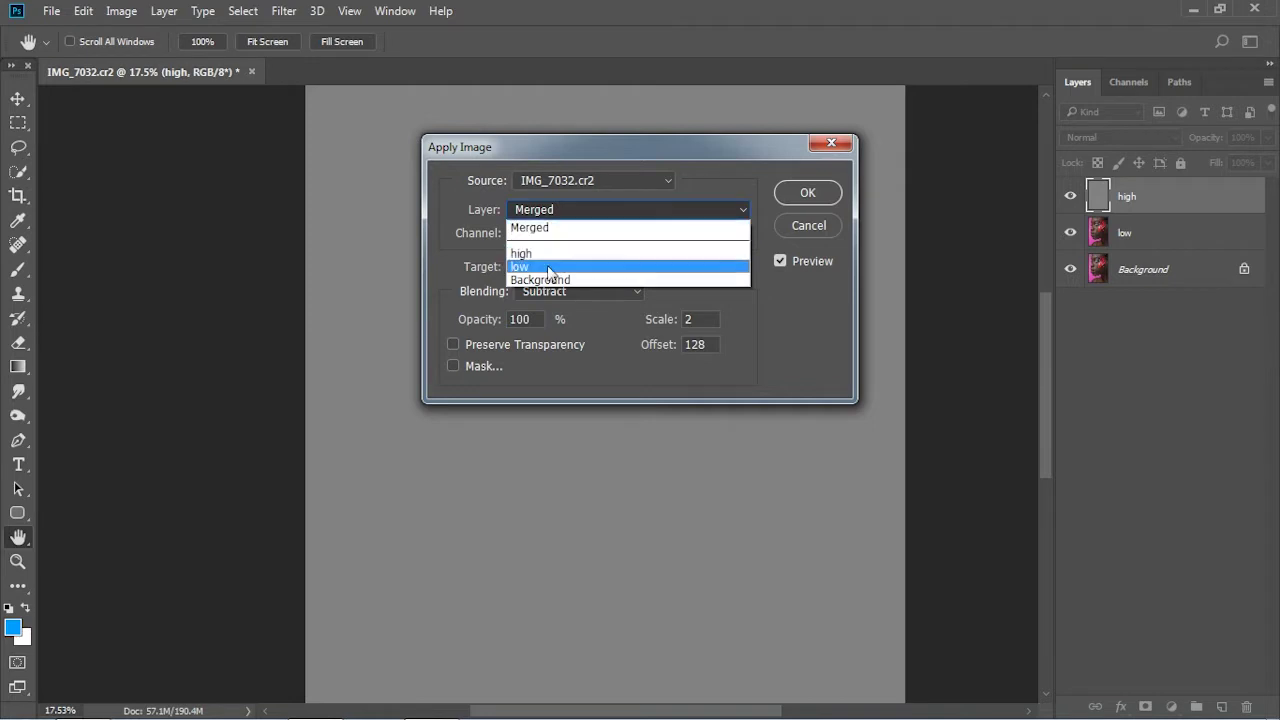
left_click(626, 260)
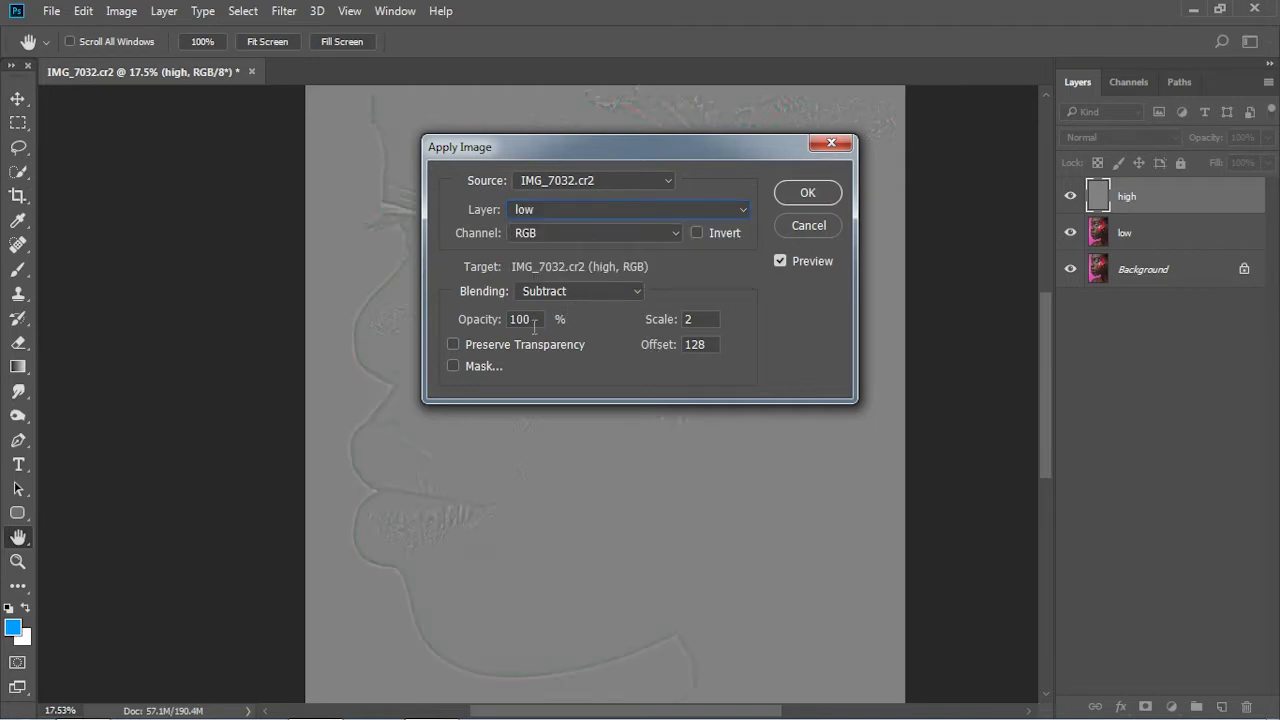
left_click(700, 319)
left_click(702, 344)
left_click(597, 289)
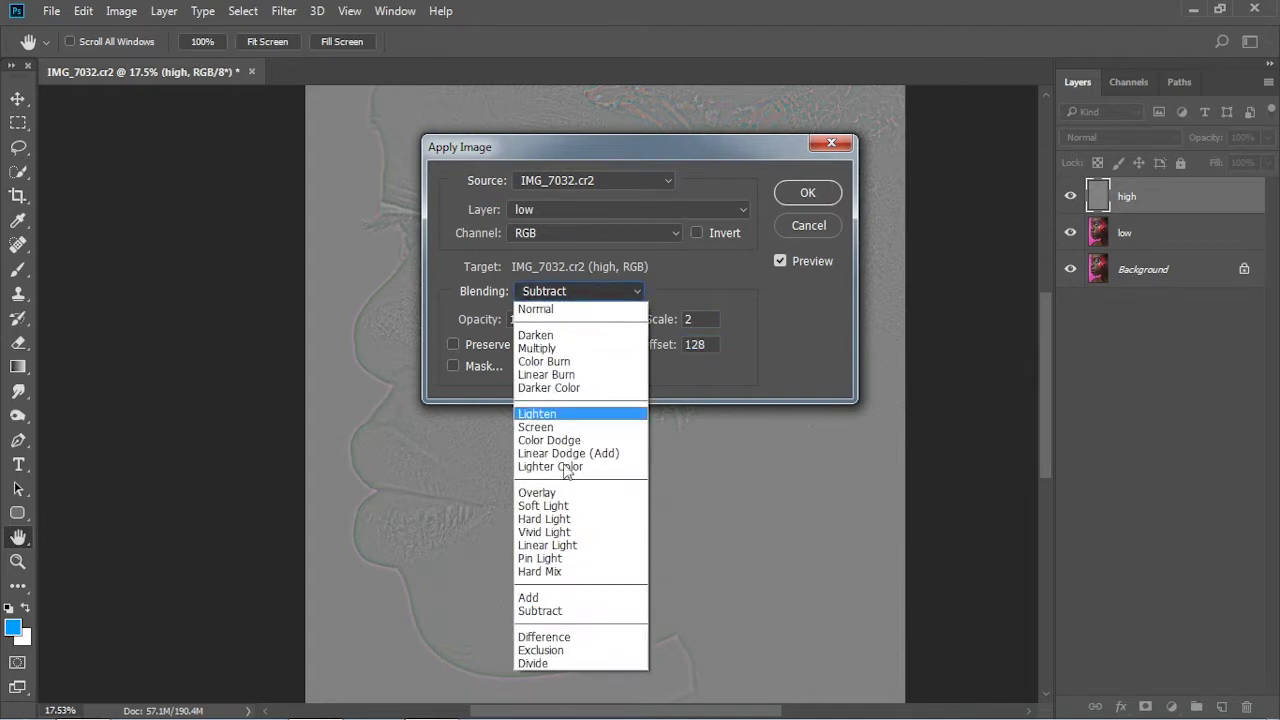
left_click(553, 610)
left_click(824, 204)
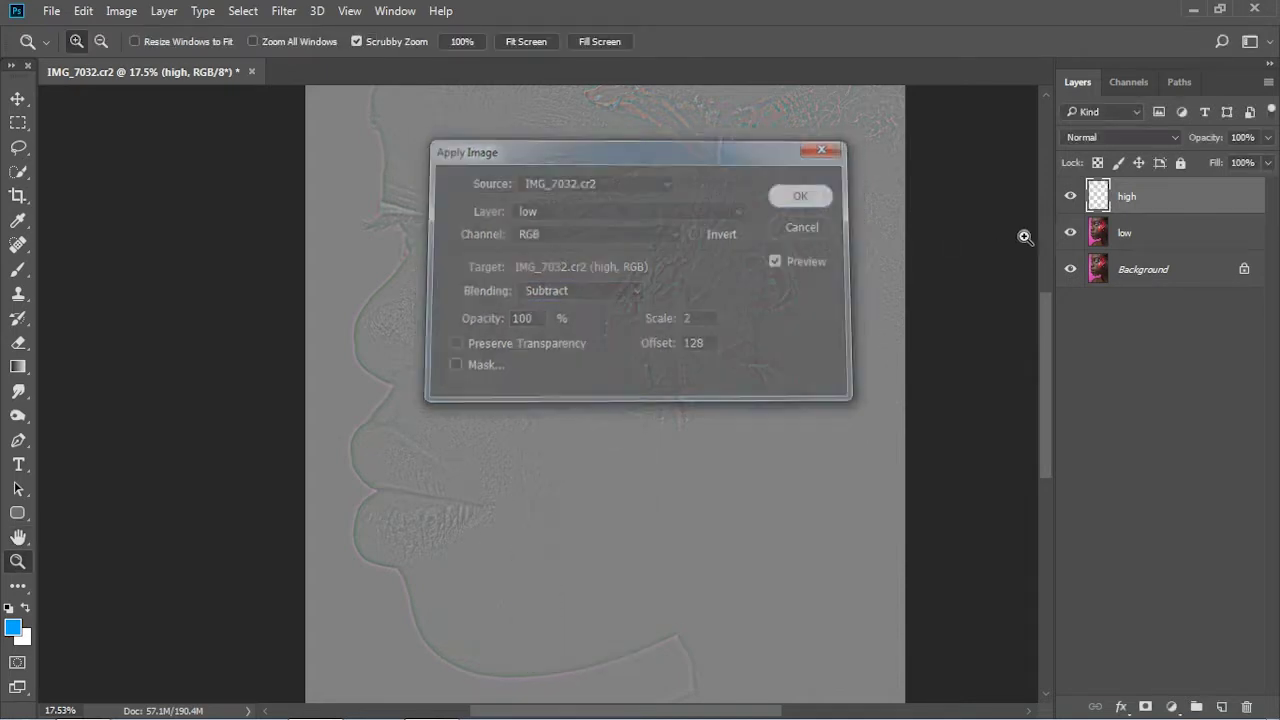
- Set the high layer's blend mode to Linear Light
left_click(1110, 137)
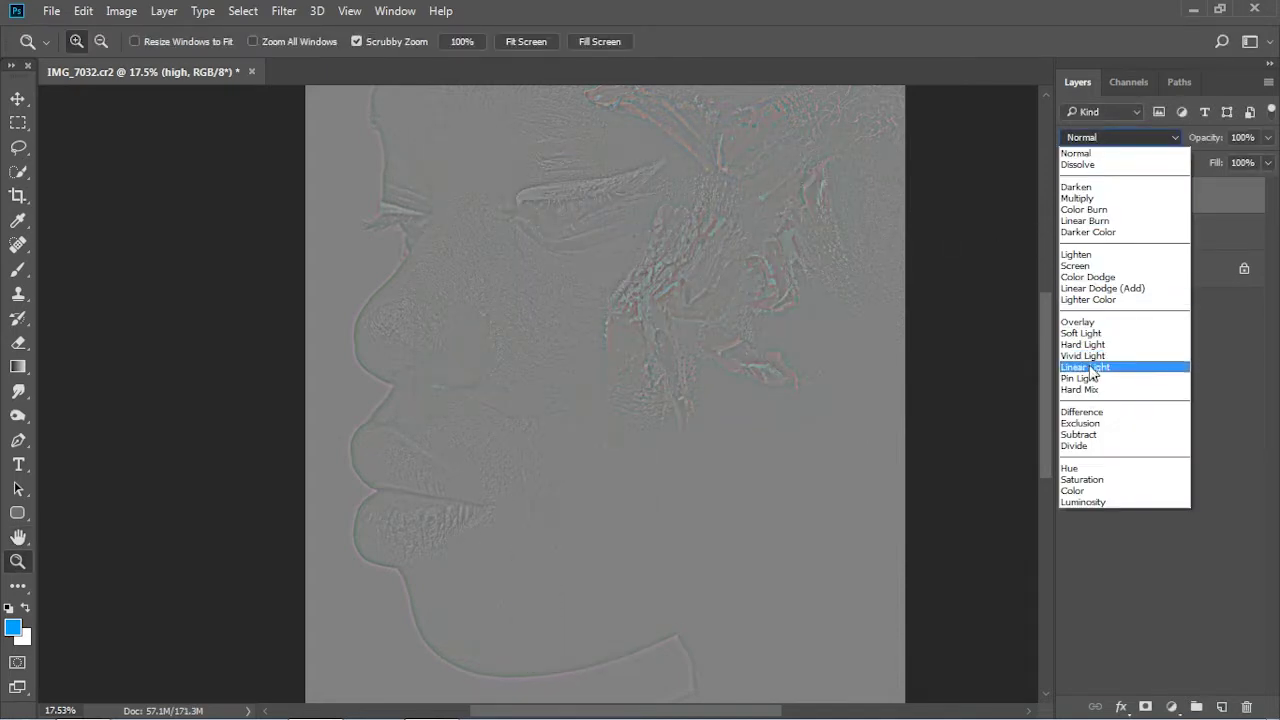
left_click(1090, 367)
mouse_move(374, 349)
left_mouse_down()
mouse_move(902, 268)
mouse_move(940, 215)
left_mouse_up()
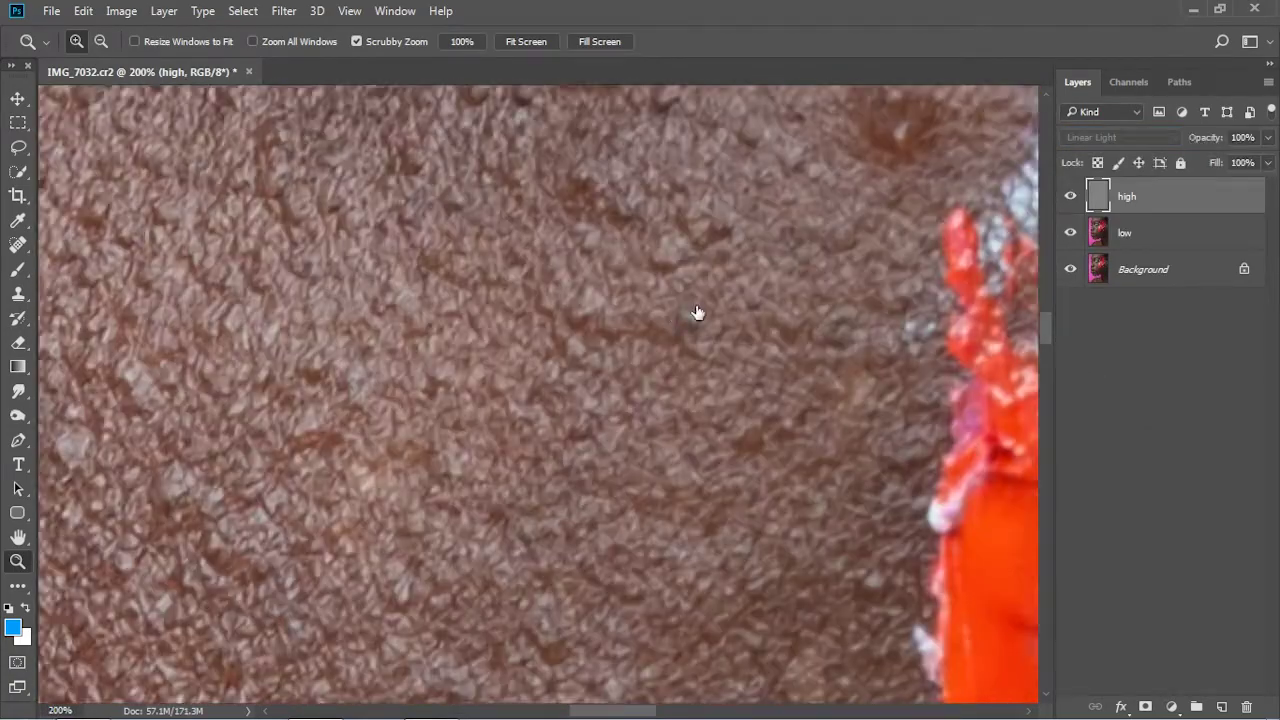
- Magnify the cheek skin beside the paint with the high layer active
mouse_move(694, 308)
left_mouse_down()
mouse_move(629, 309)
mouse_move(589, 271)
mouse_move(746, 512)
mouse_move(649, 437)
mouse_move(820, 380)
left_mouse_up()
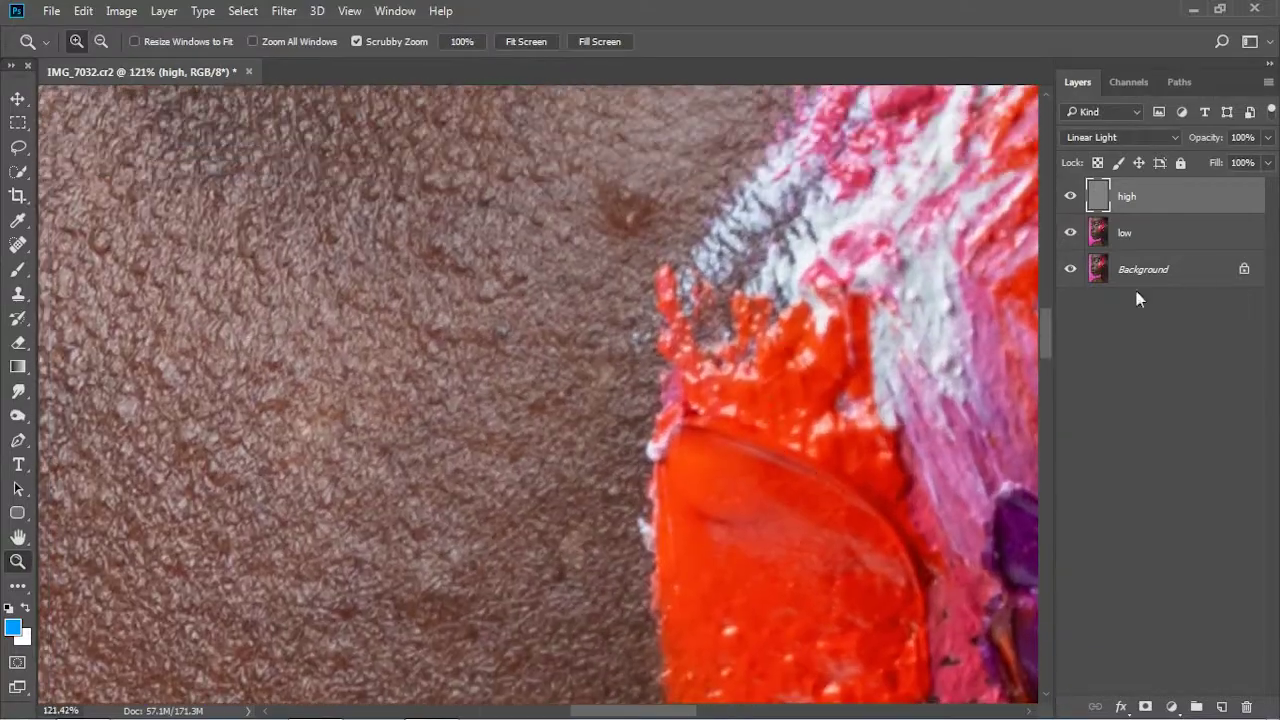
left_click(1150, 244)
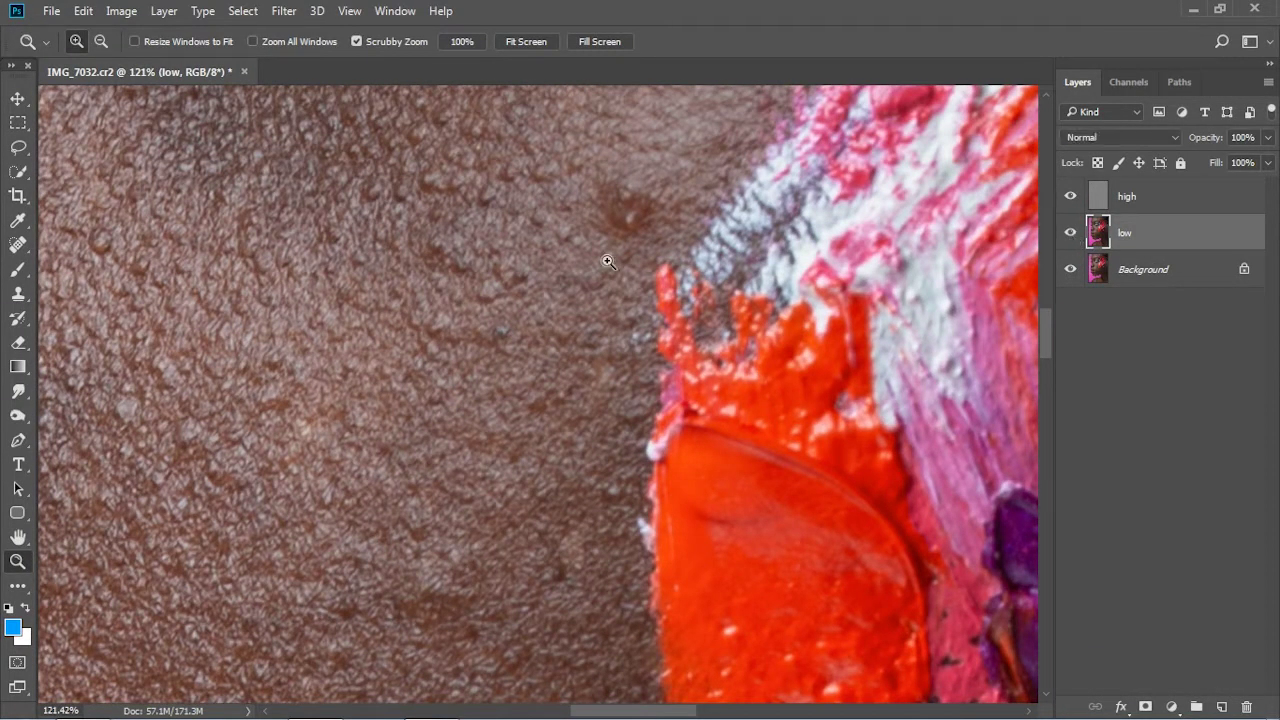
mouse_move(608, 261)
left_mouse_down()
mouse_move(503, 314)
mouse_move(311, 267)
left_mouse_up()
left_click(1140, 205)
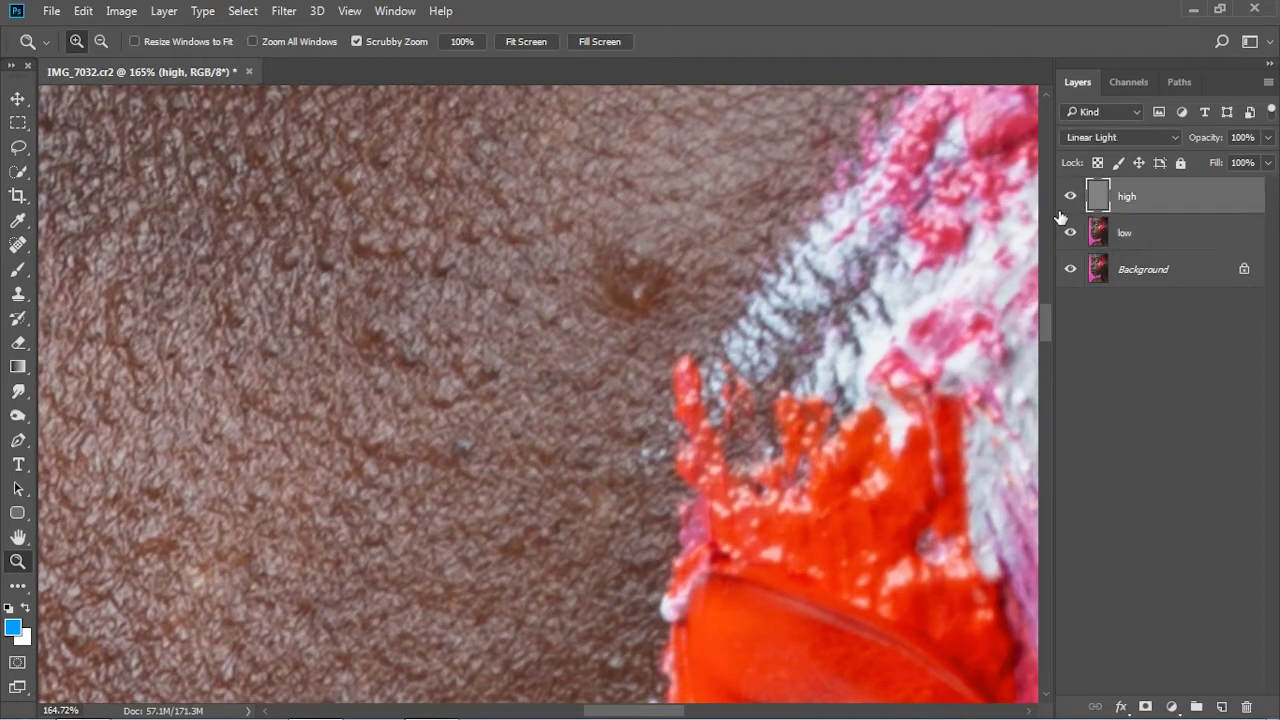
- Try the brush and Clone Stamp tools, settling on the Spot Healing Brush
left_click(18, 244)
left_click(18, 269)
right_click(18, 269)
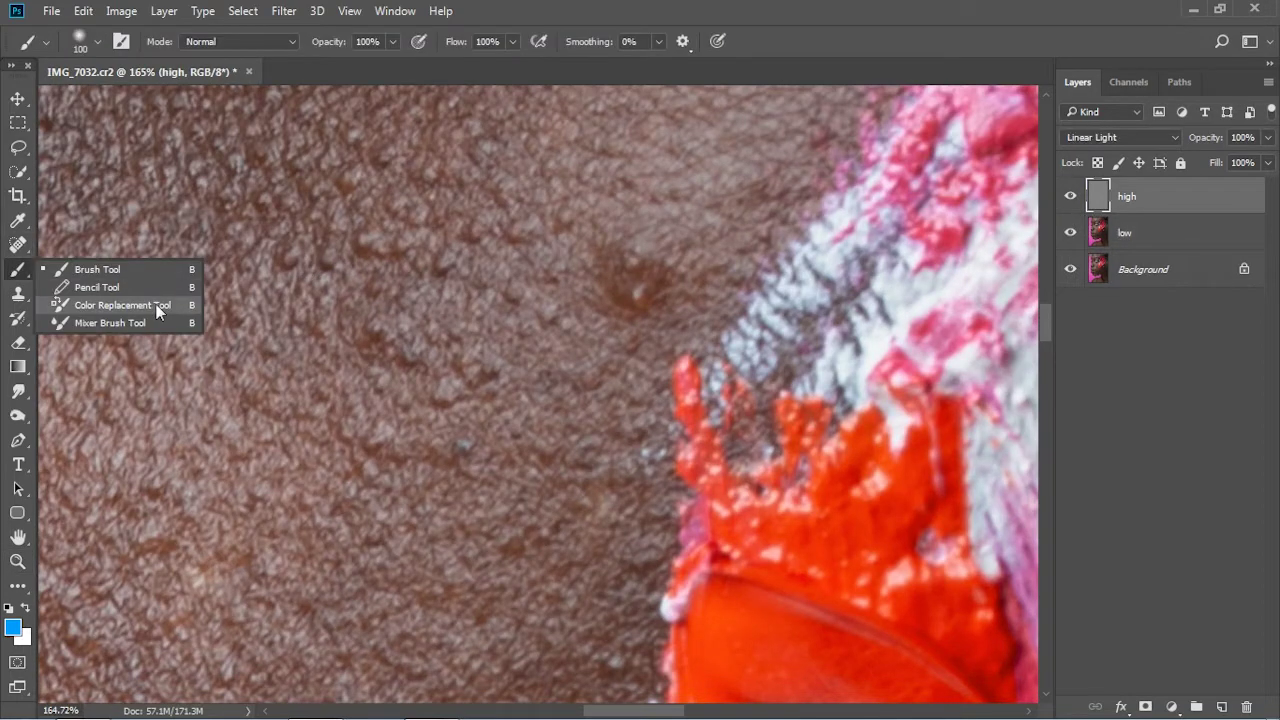
left_click(18, 293)
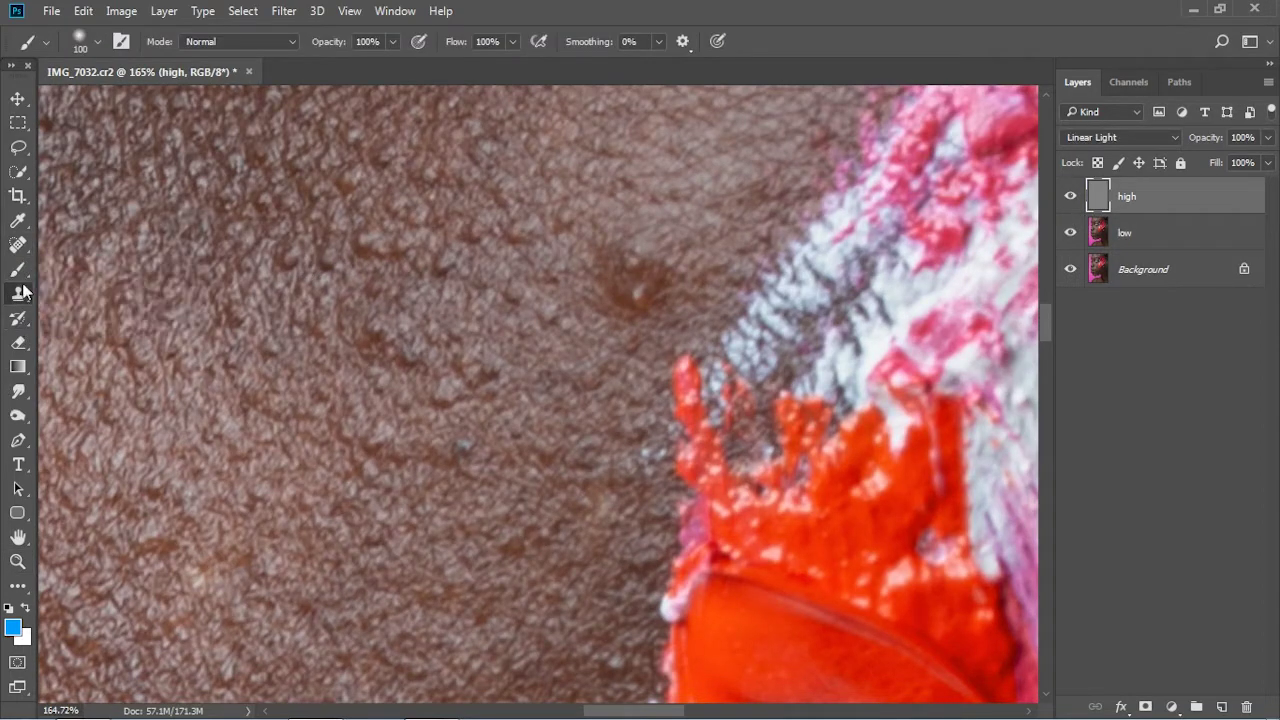
scroll(656, 206, "up", 1)
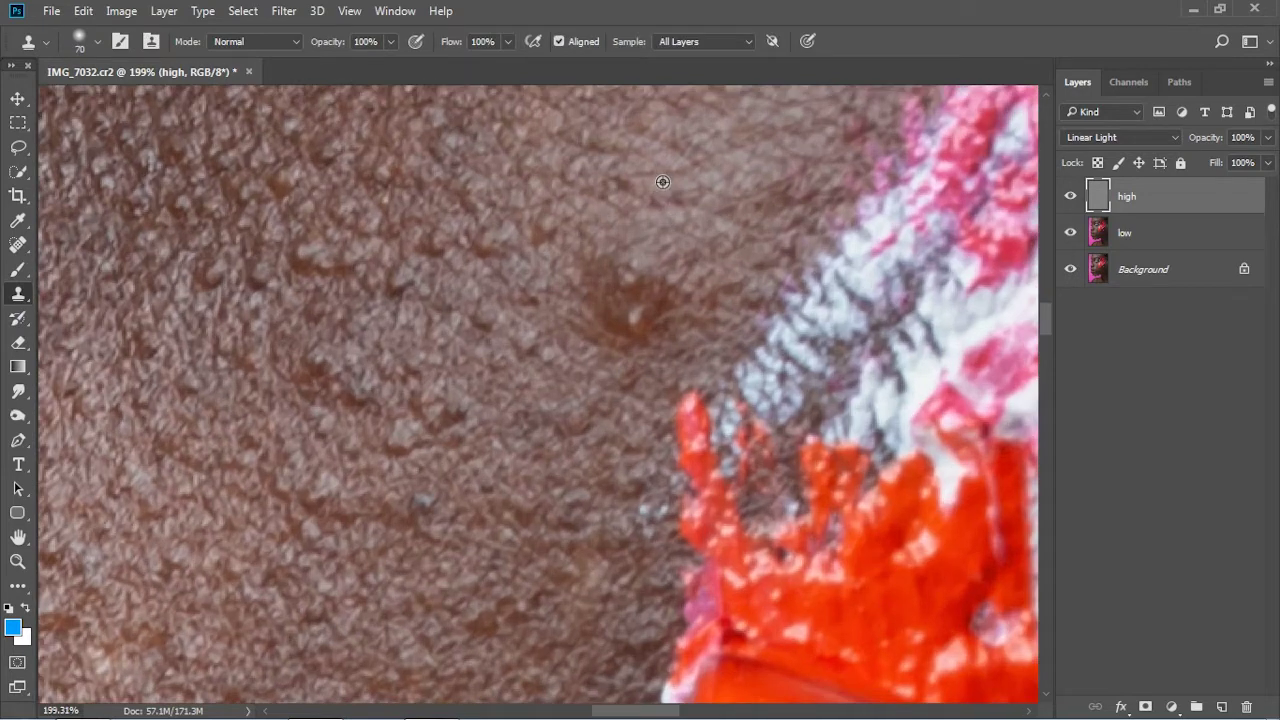
left_click(18, 244)
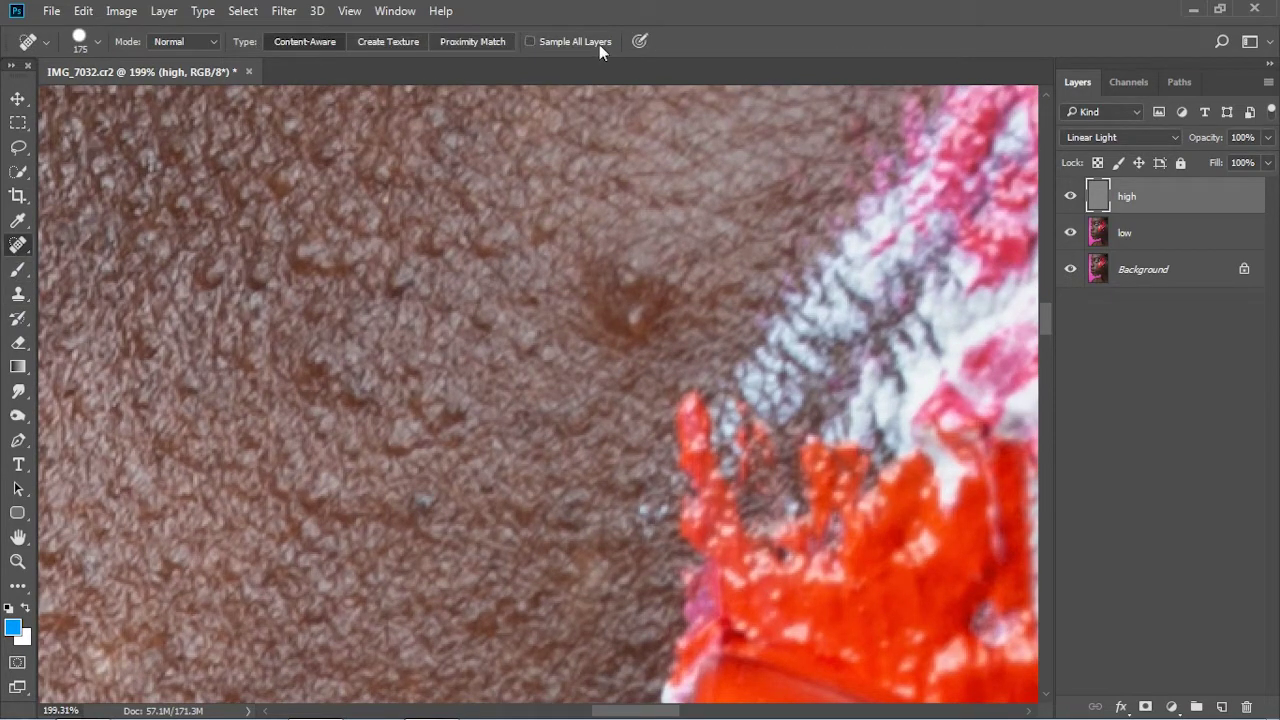
- Shrink the healing brush to 40 and heal dark spots across the cheek
key("bracketleft")
key("bracketleft")
key("bracketleft")
mouse_move(580, 271)
left_mouse_down()
mouse_move(605, 325)
mouse_move(650, 340)
mouse_move(606, 360)
mouse_move(678, 355)
mouse_move(628, 338)
mouse_move(632, 356)
left_mouse_up()
scroll(587, 316, "up", 2)
key("bracketleft")
key("bracketleft")
key("bracketleft")
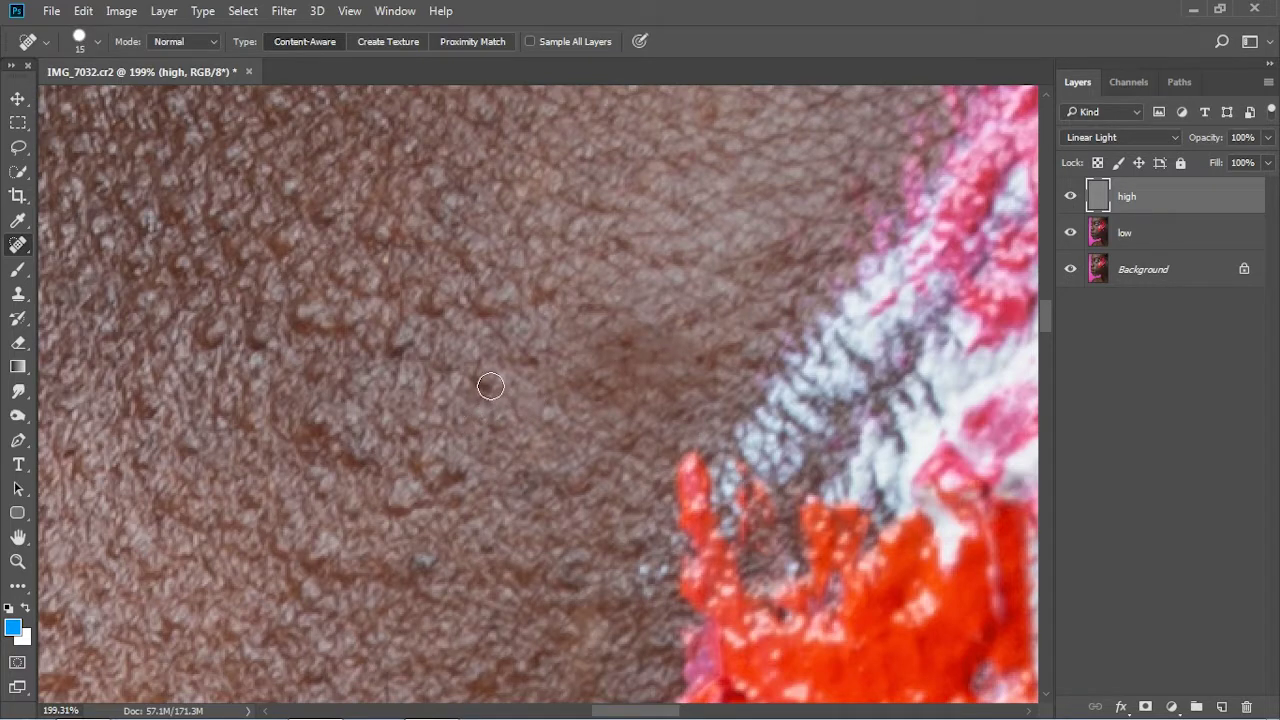
left_click(400, 340)
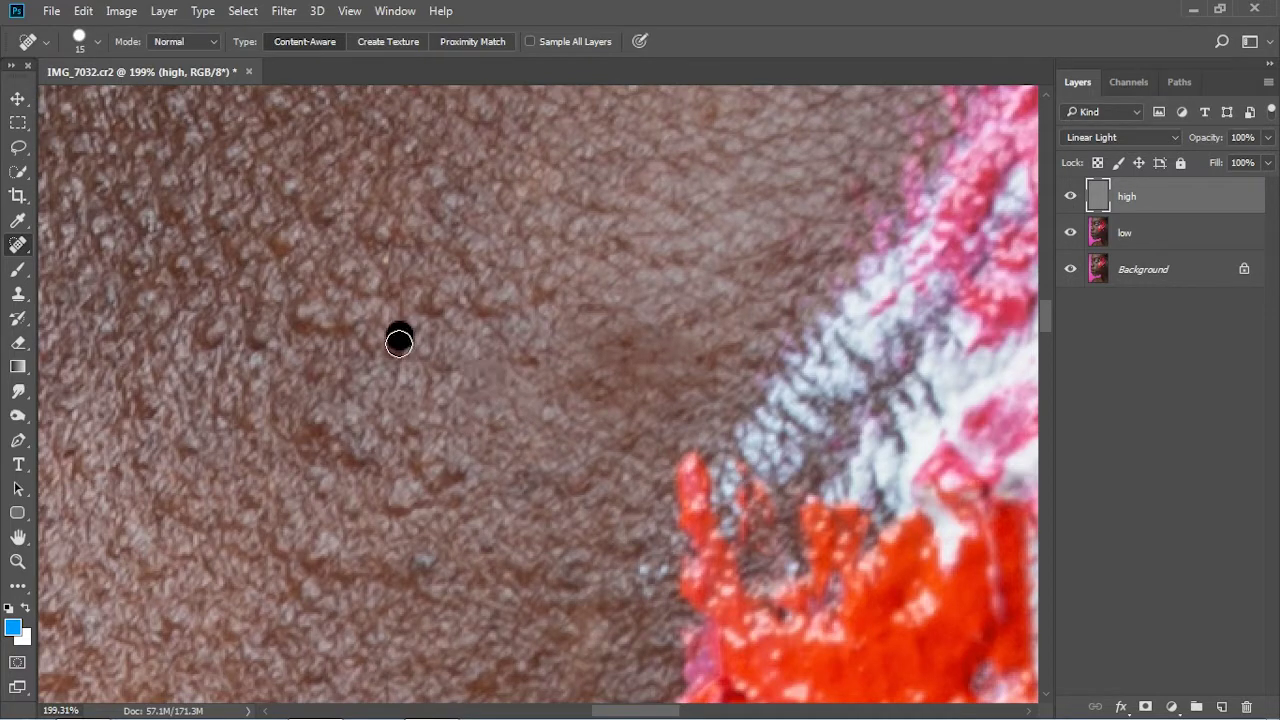
mouse_move(443, 316)
left_mouse_down()
mouse_move(432, 296)
mouse_move(496, 305)
left_mouse_up()
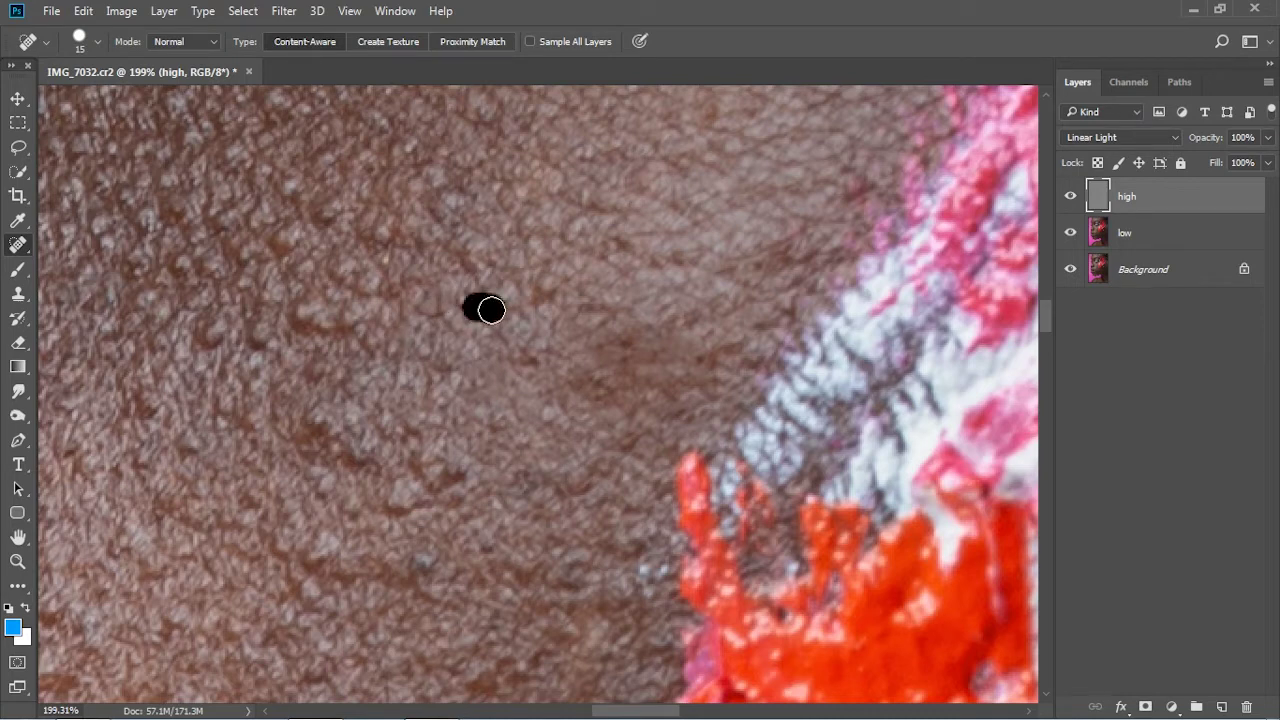
left_click_drag(305, 303, 334, 318)
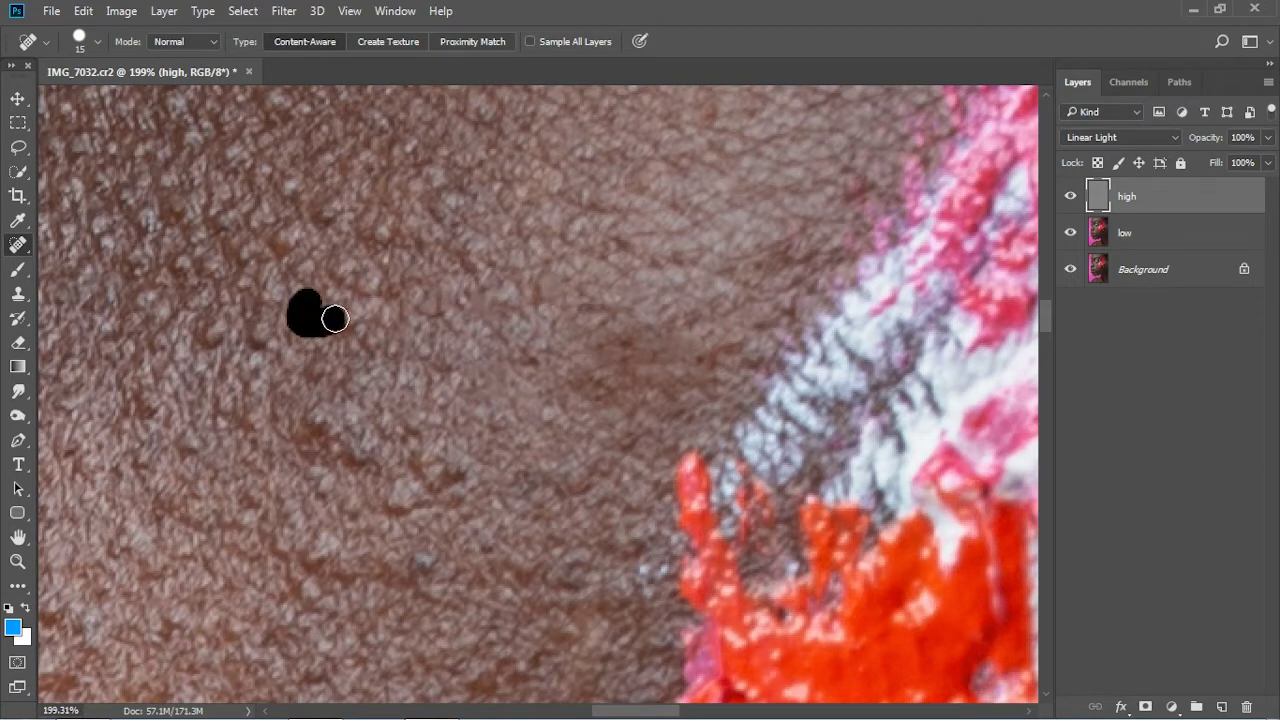
- Heal small spots lower on the left cheek at brush sizes 10 and 15
key("bracketleft")
left_click(255, 334)
scroll(300, 350, "up", 1)
key("bracketright")
mouse_move(272, 388)
left_mouse_down()
mouse_move(255, 401)
mouse_move(304, 382)
left_mouse_up()
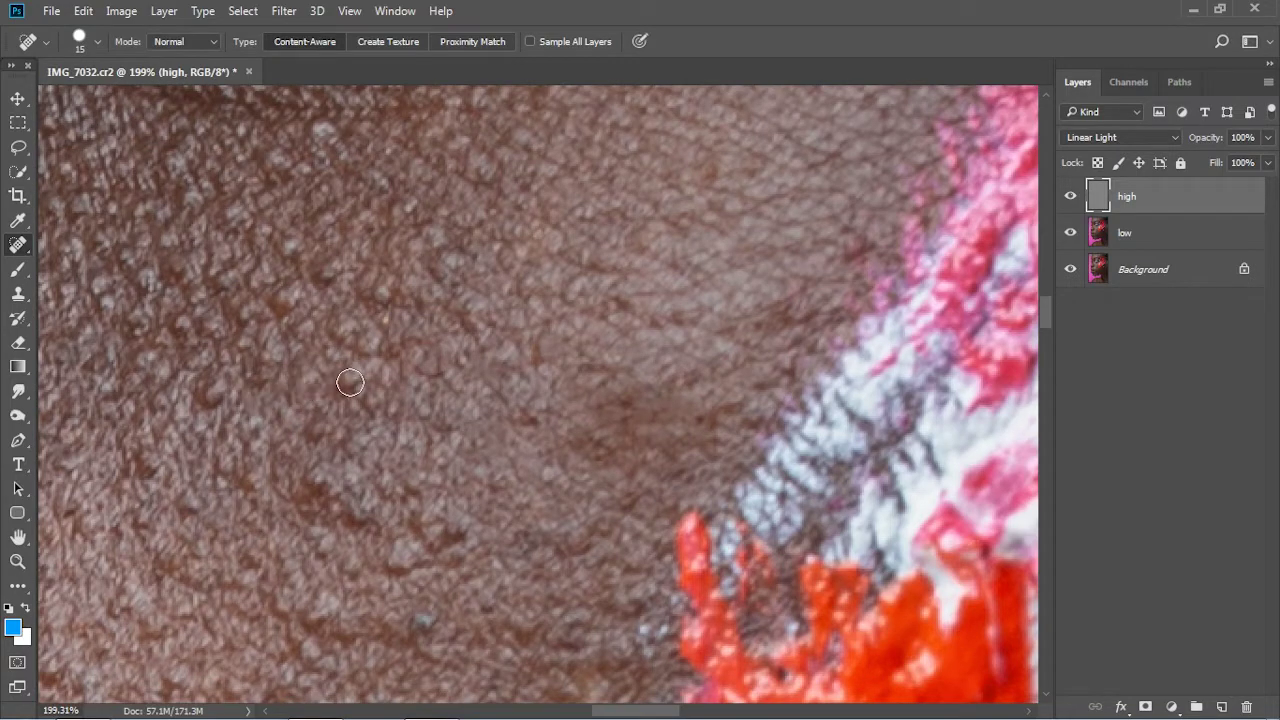
scroll(614, 389, "down", 3)
scroll(583, 431, "down", 2)
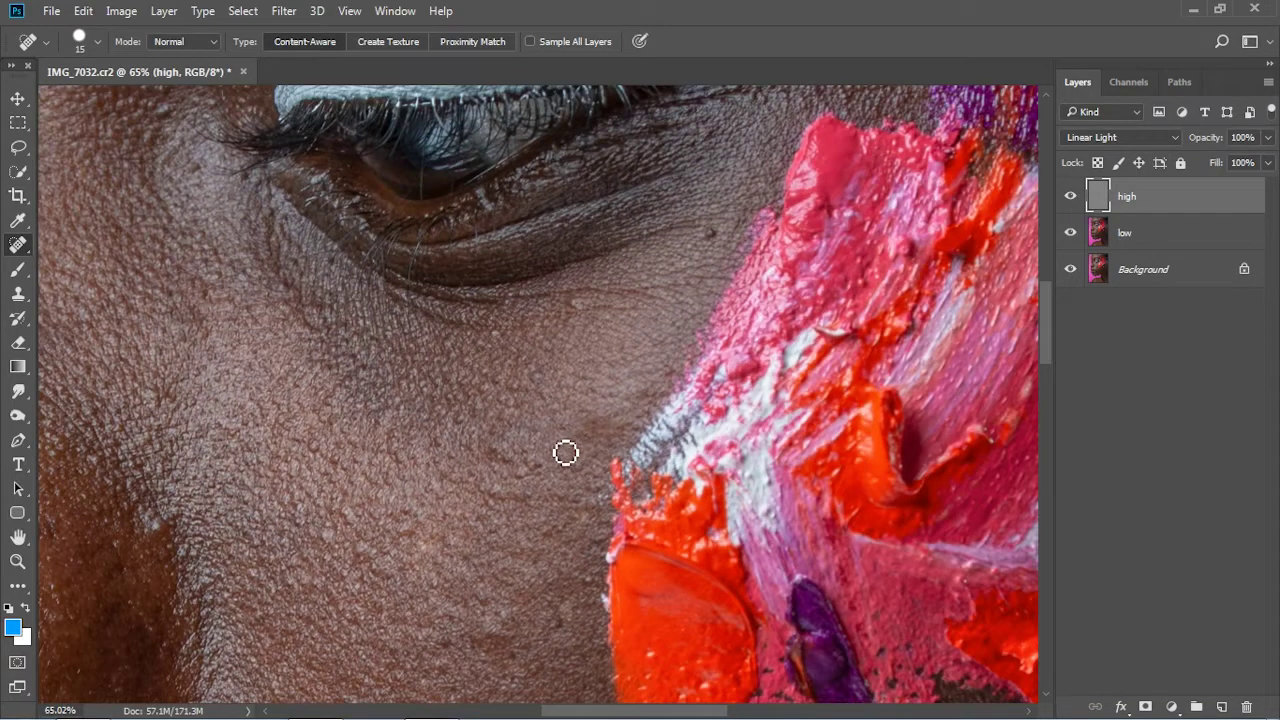
- Toggle the high layer to compare, heal two more spots, then undo both
left_click(1066, 197)
scroll(457, 443, "up", 3)
scroll(560, 380, "up", 2)
left_click(577, 253)
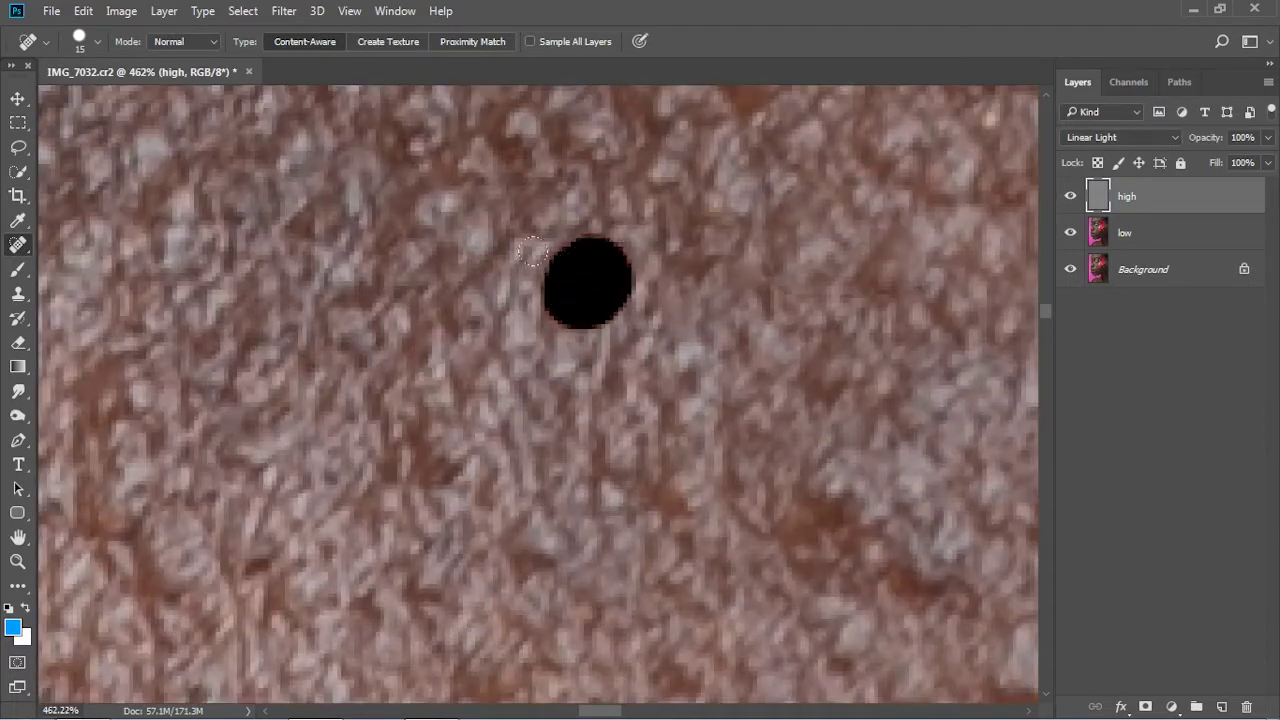
scroll(500, 330, "down", 2)
left_click(440, 387)
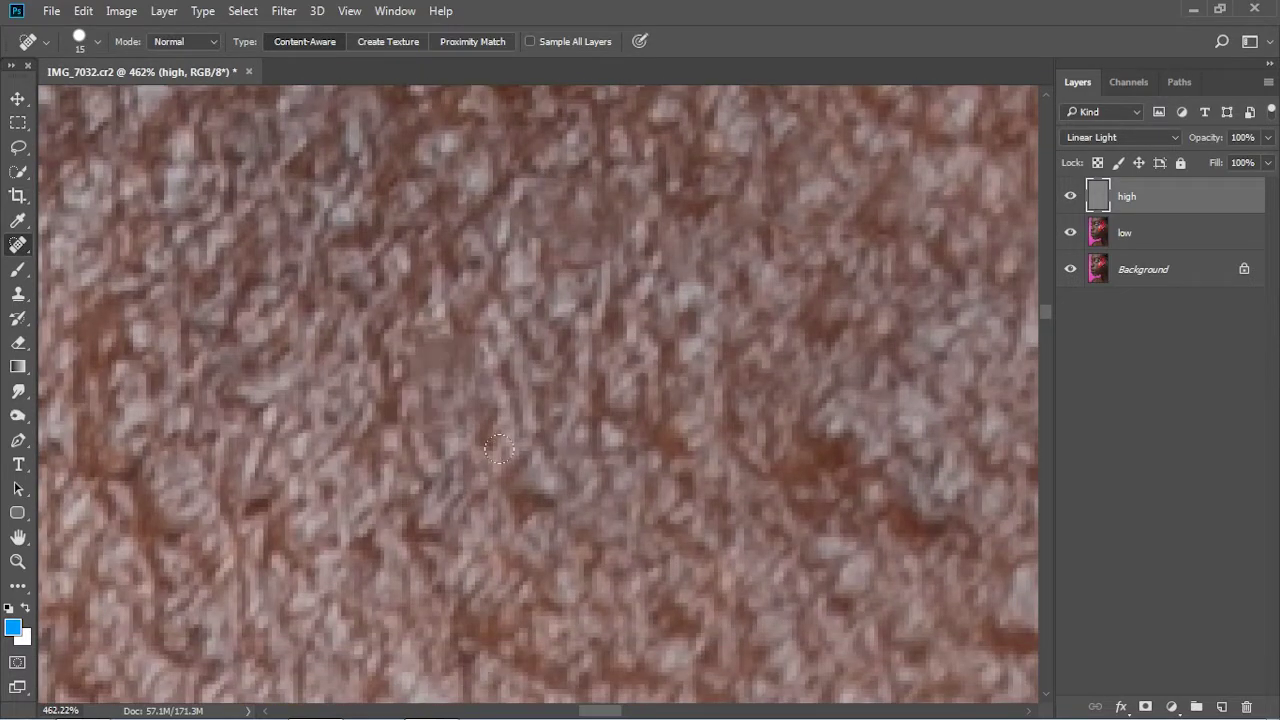
key("ctrl+z")
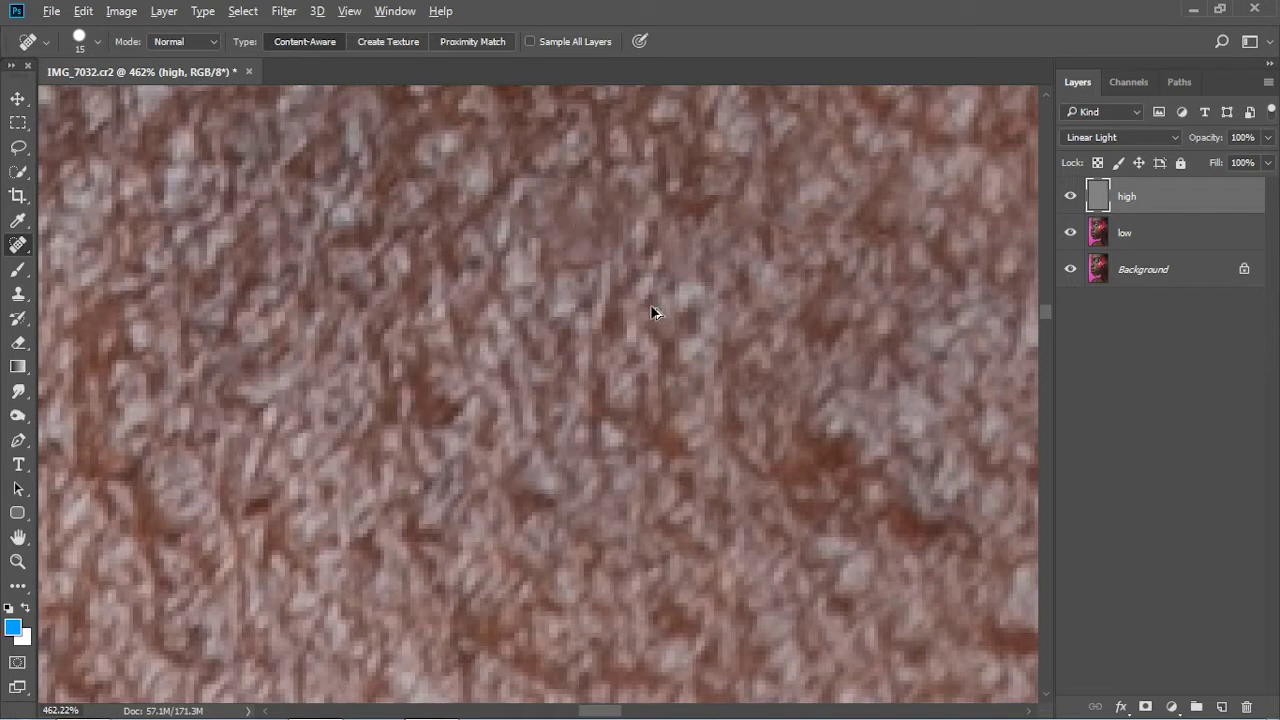
key("ctrl+z")
- Set up a smaller Clone Stamp sampling only the Current Layer
left_click(18, 293)
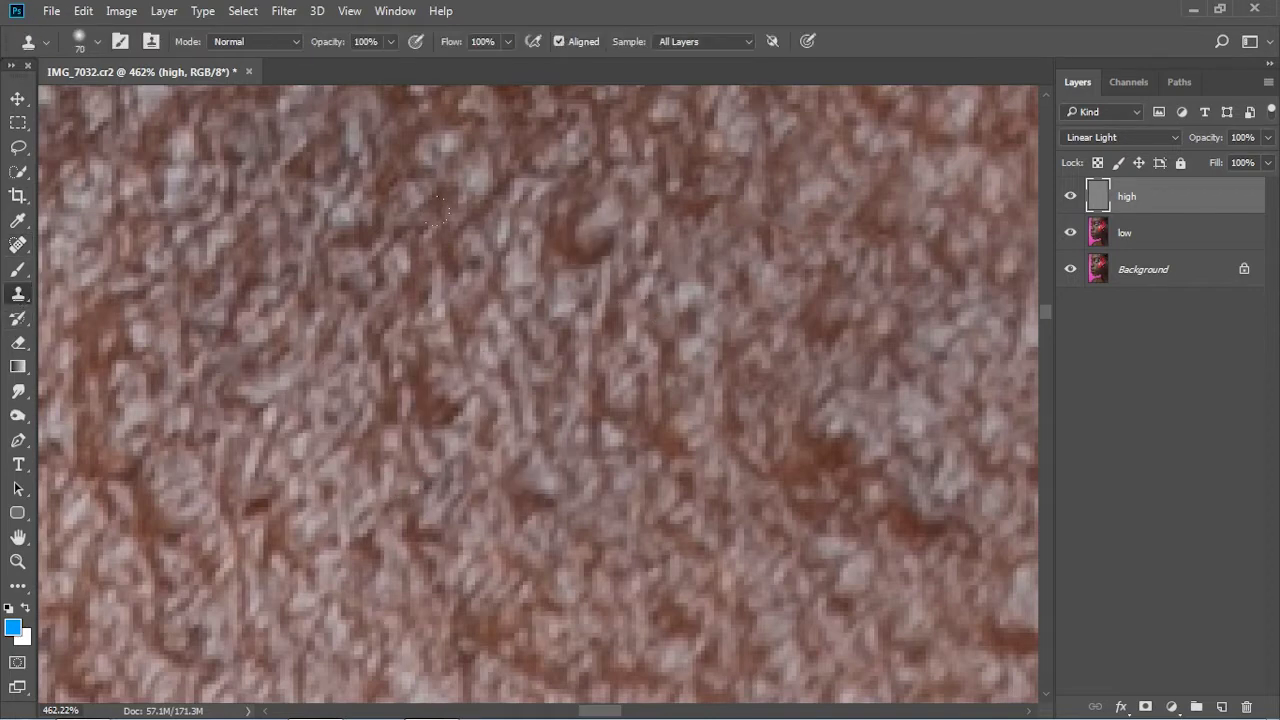
key("bracketleft")
scroll(449, 232, "up", 1)
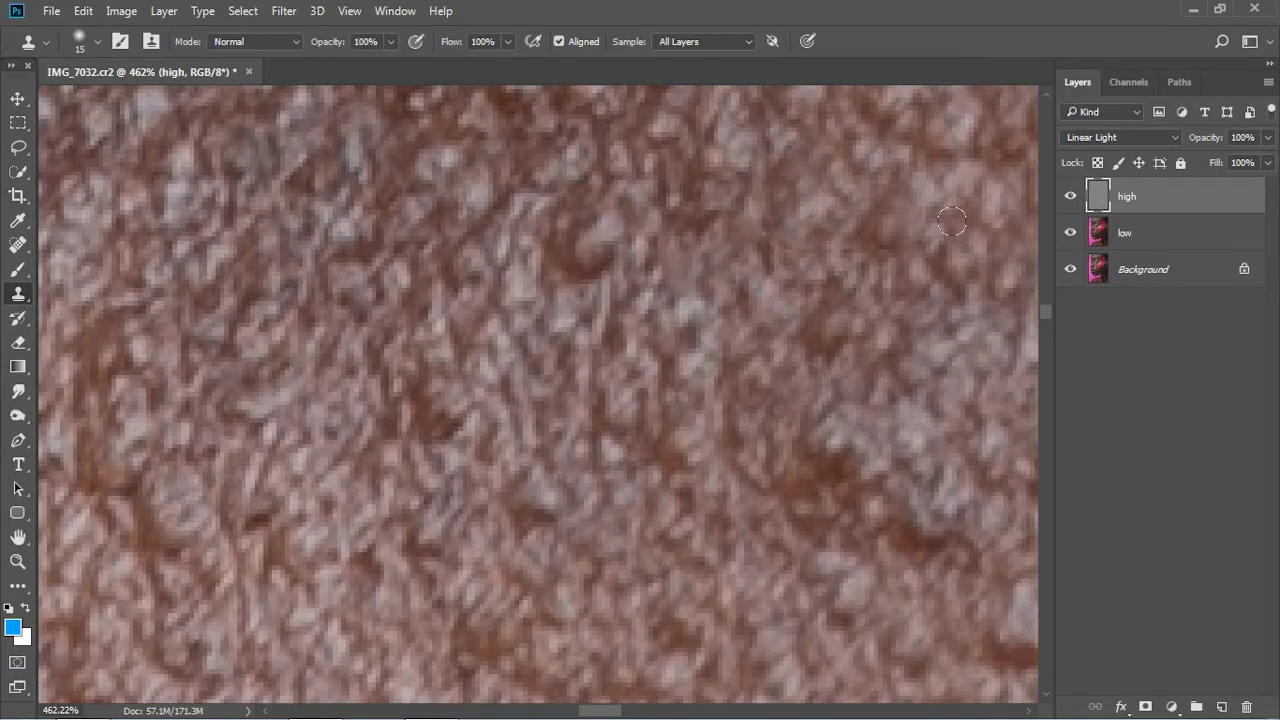
left_click(705, 41)
left_click(690, 55)
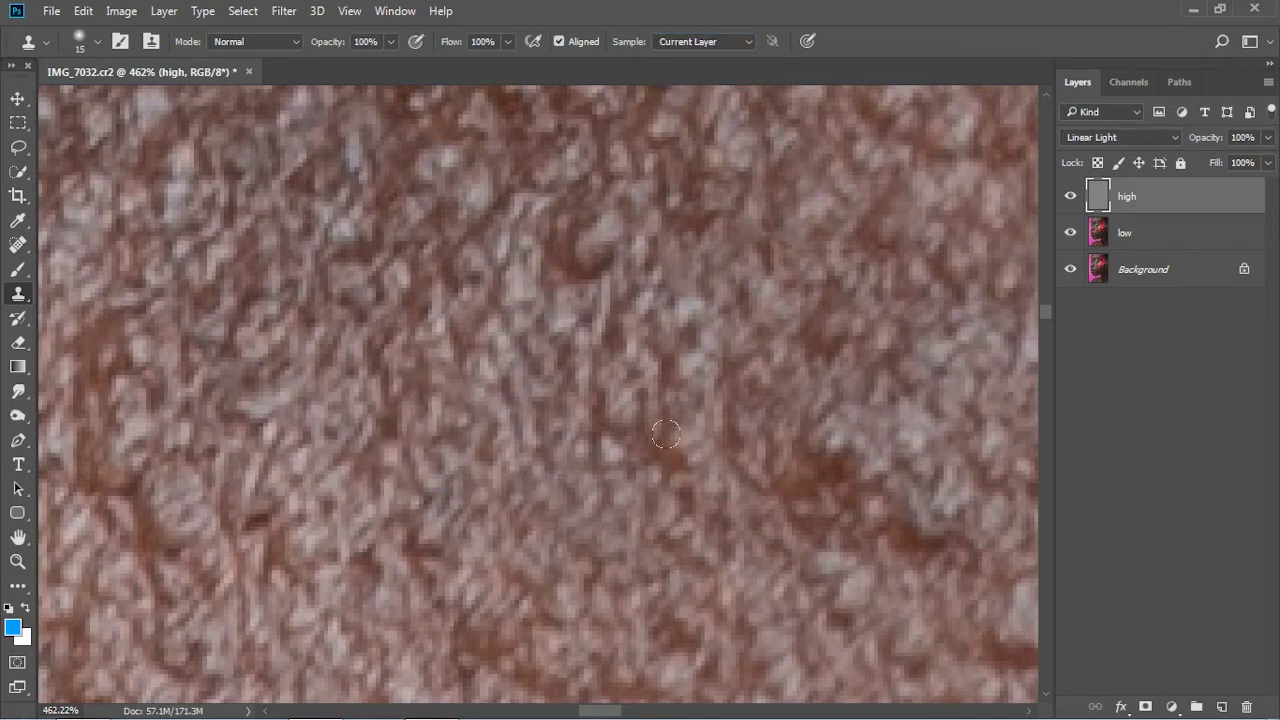
- Clone clean texture over four blemished, uneven skin patches on the high layer
scroll(668, 485, "down", 2)
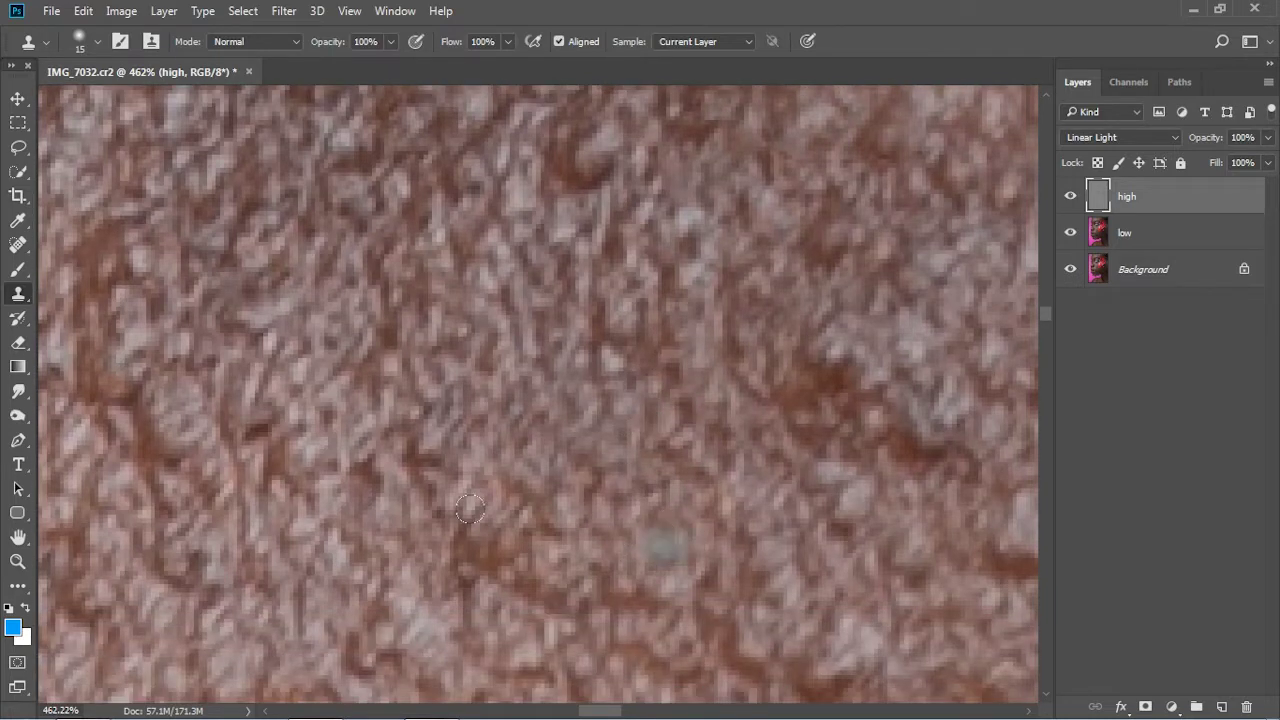
scroll(660, 530, "down", 2)
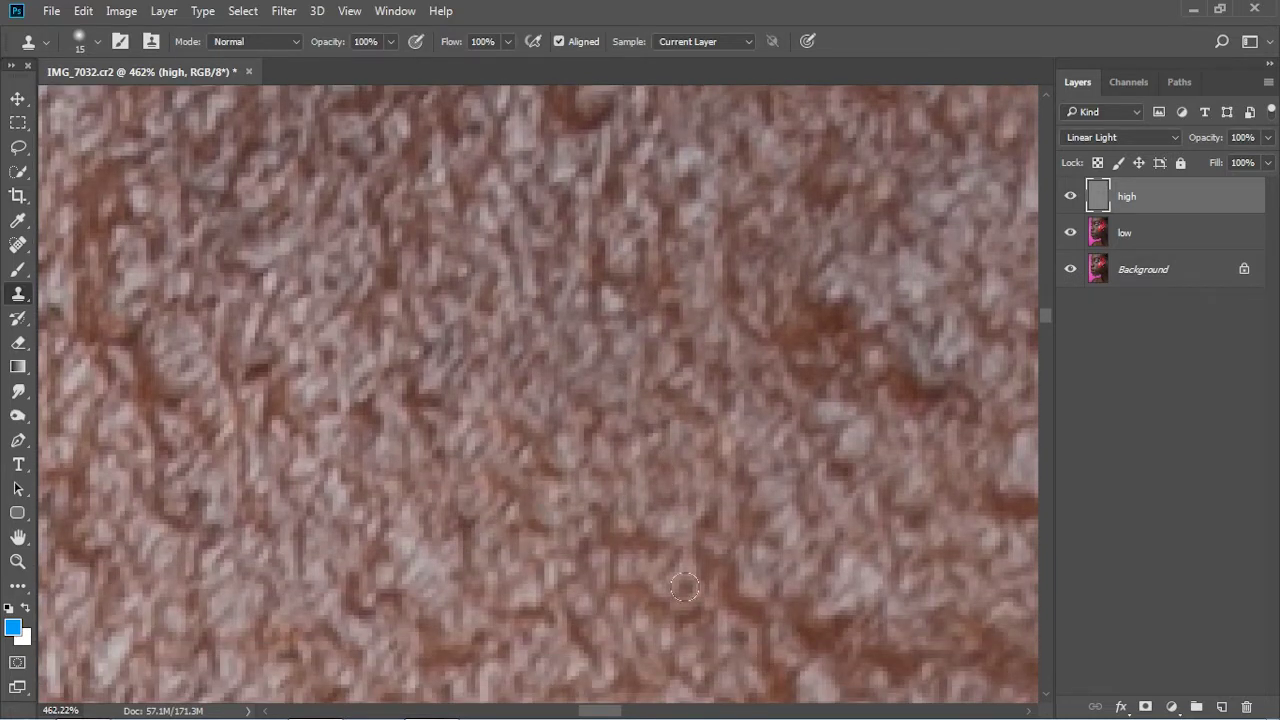
scroll(719, 566, "down", 2)
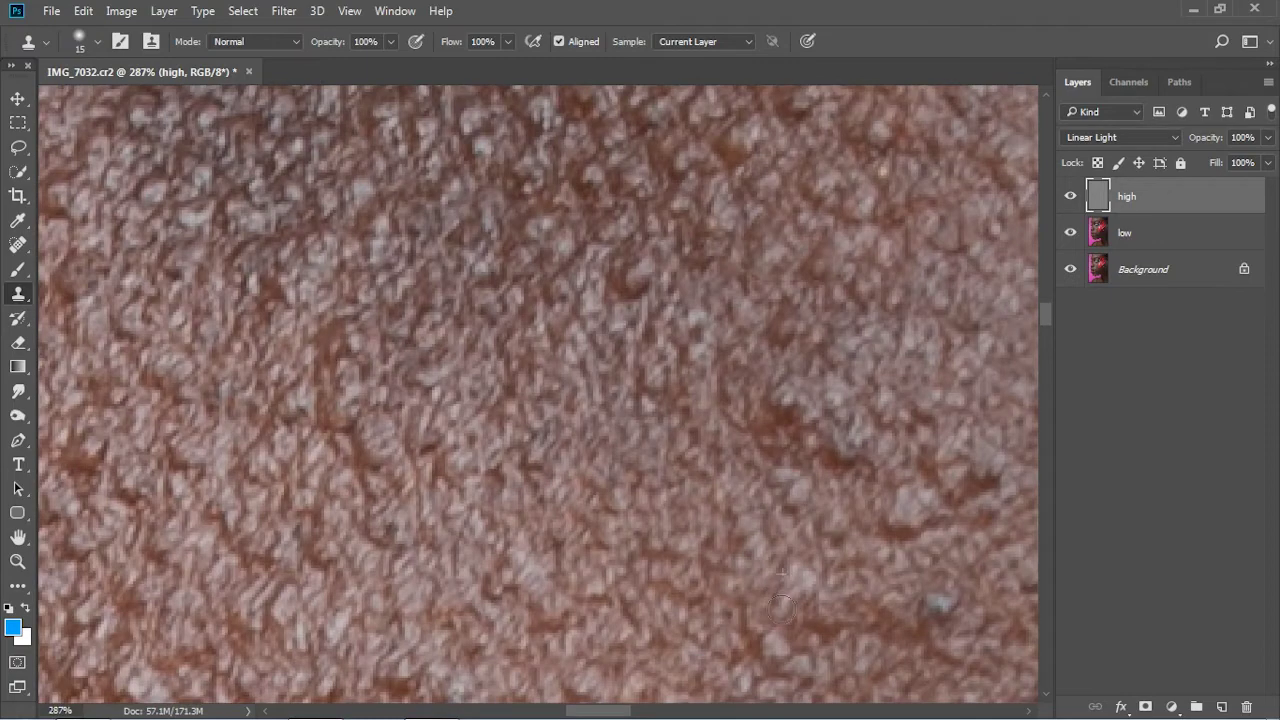
scroll(810, 595, "up", 2)
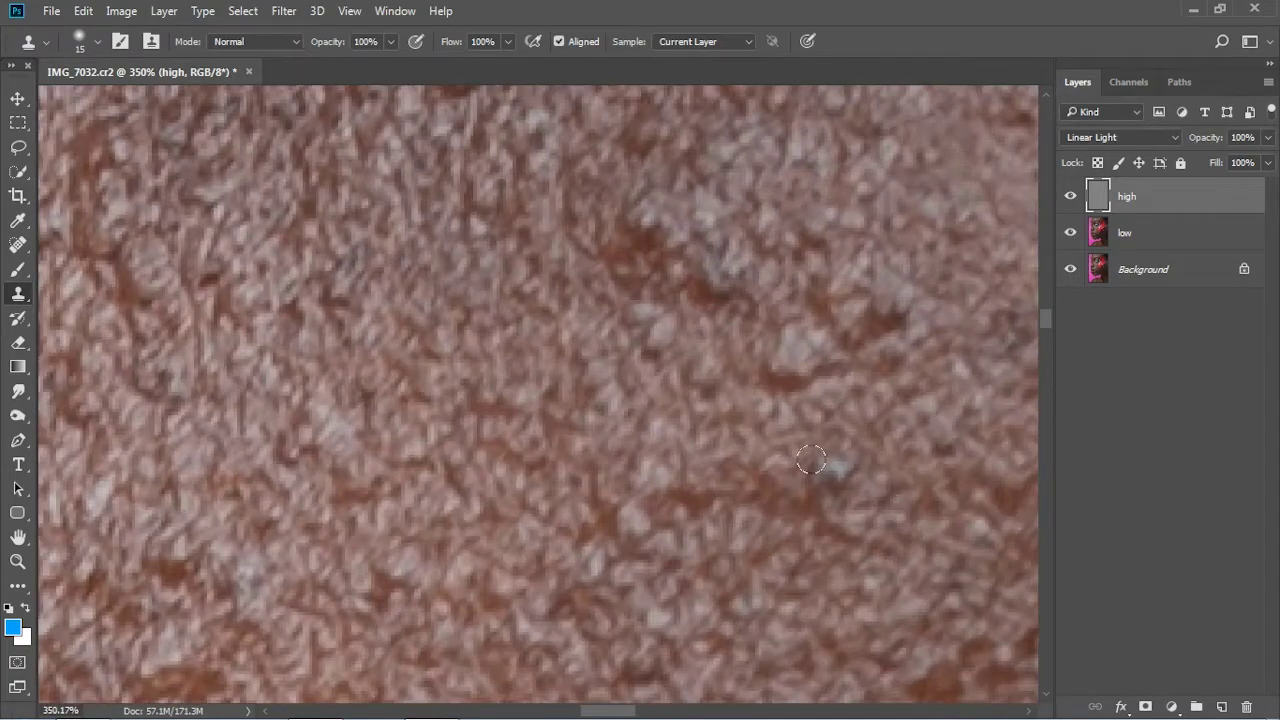
left_click_drag(811, 460, 834, 471)
left_click_drag(890, 302, 890, 288)
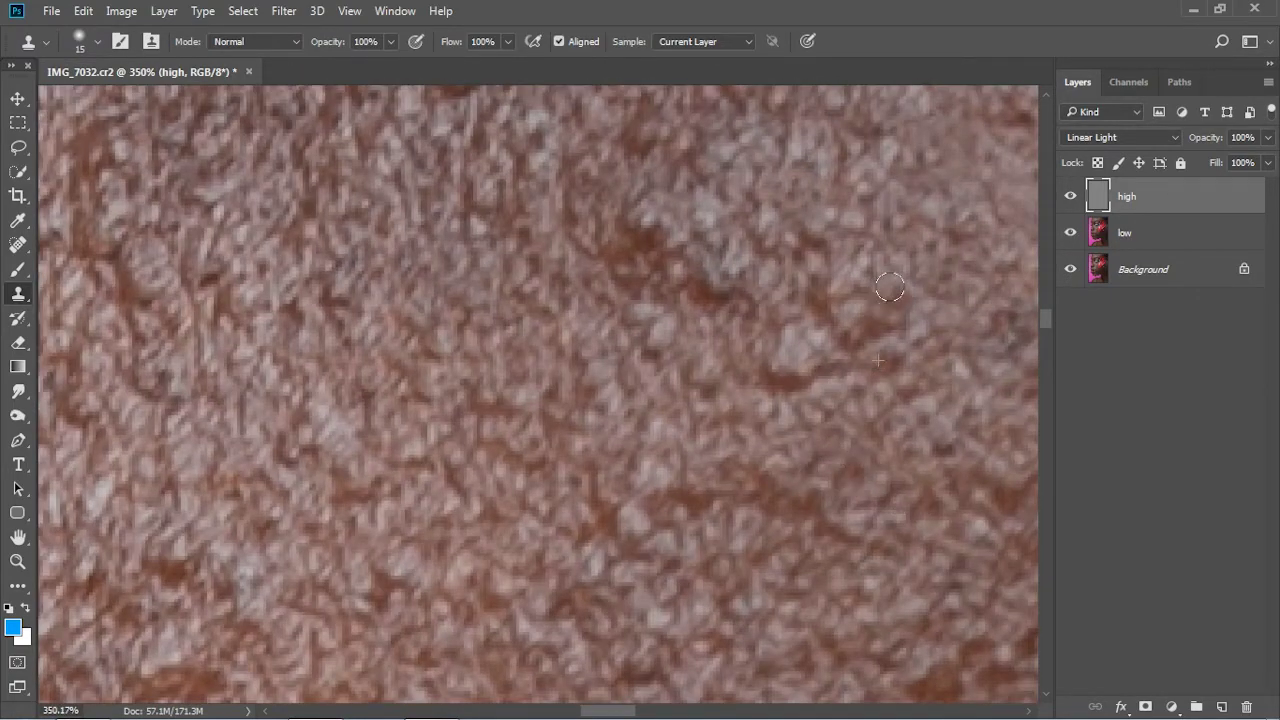
left_click_drag(853, 411, 812, 366)
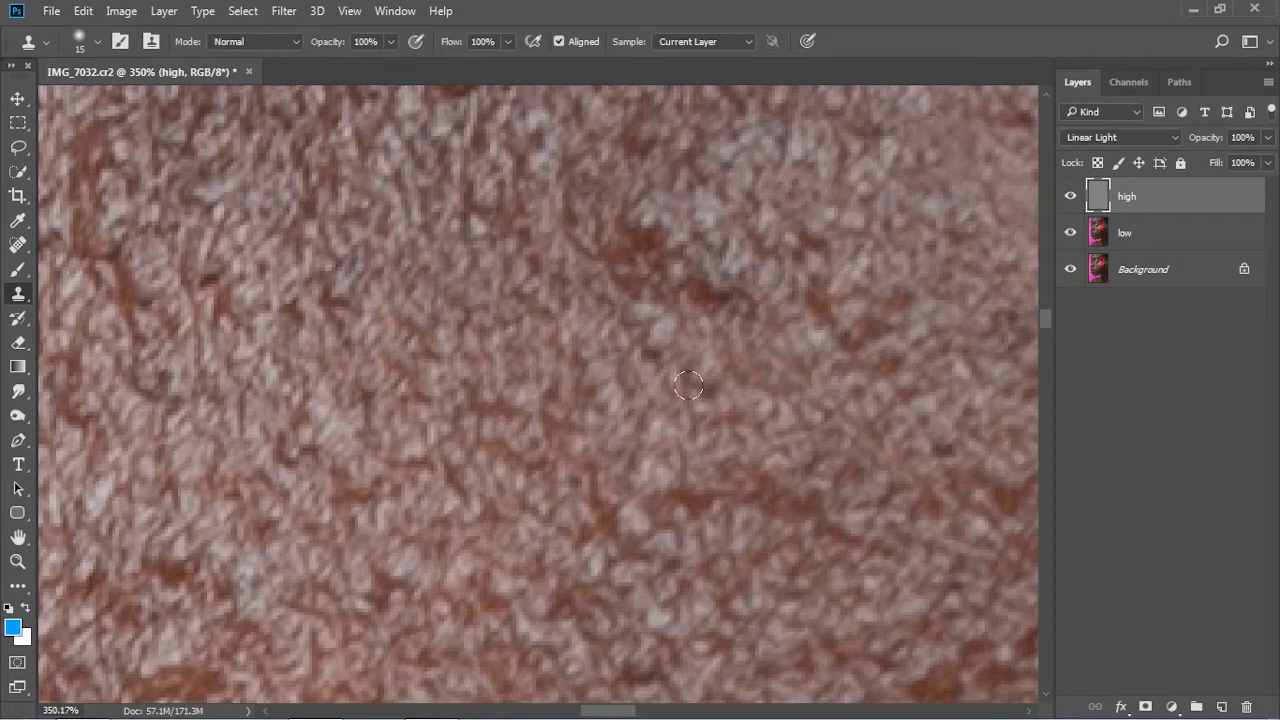
left_click_drag(641, 337, 659, 337)
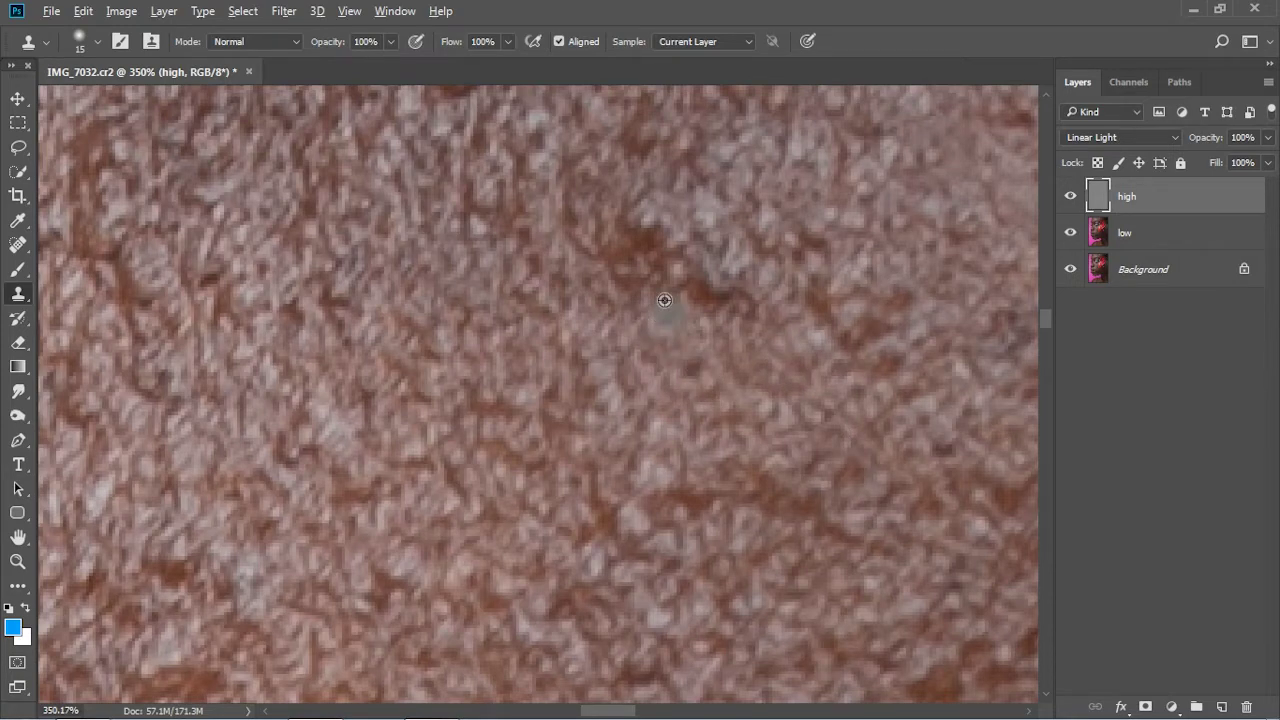
scroll(664, 300, "up", 1)
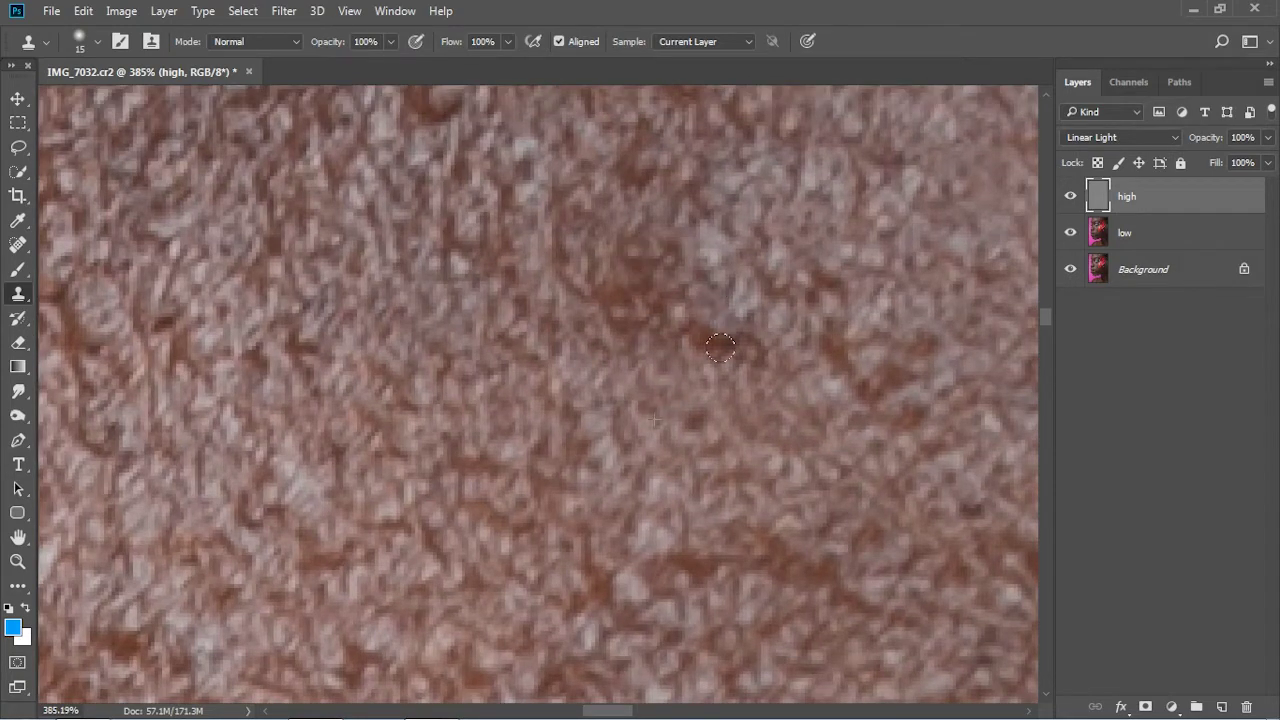
scroll(631, 393, "down", 10)
scroll(278, 352, "up", 10)
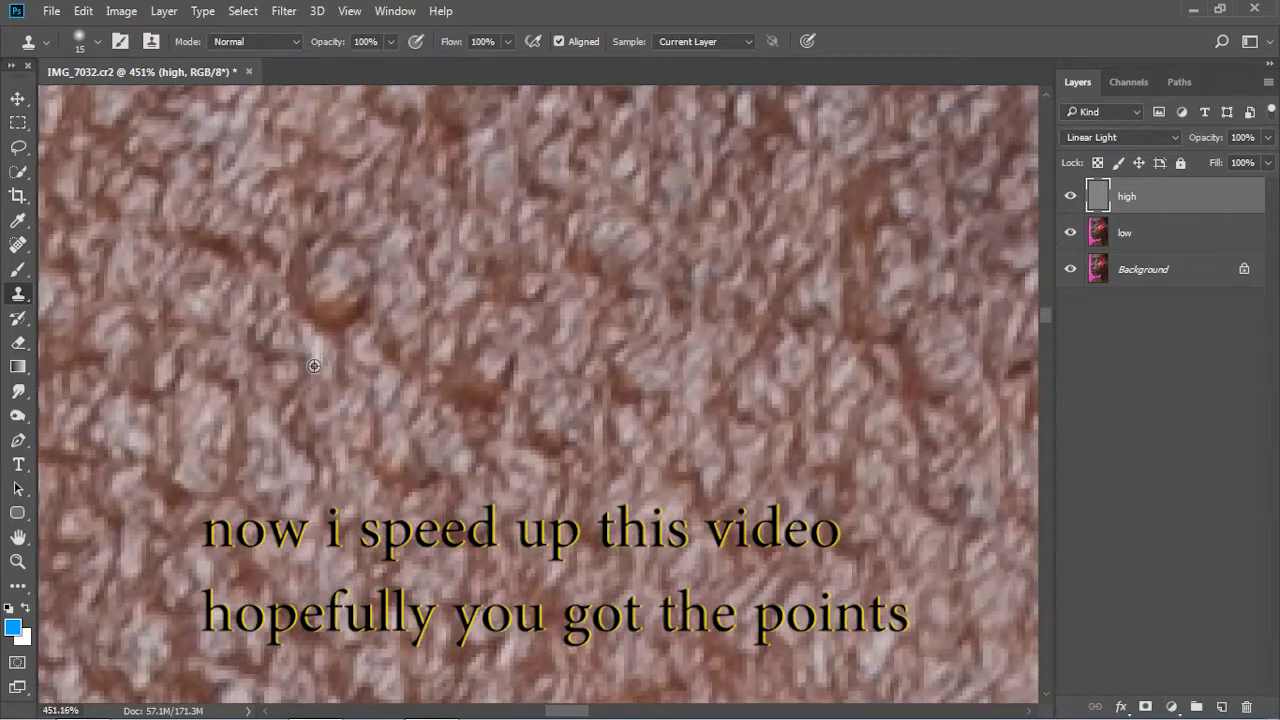
- Clone out a small skin blemish, then resize the Clone Stamp brush to 25
left_click(330, 300)
scroll(486, 443, "down", 3)
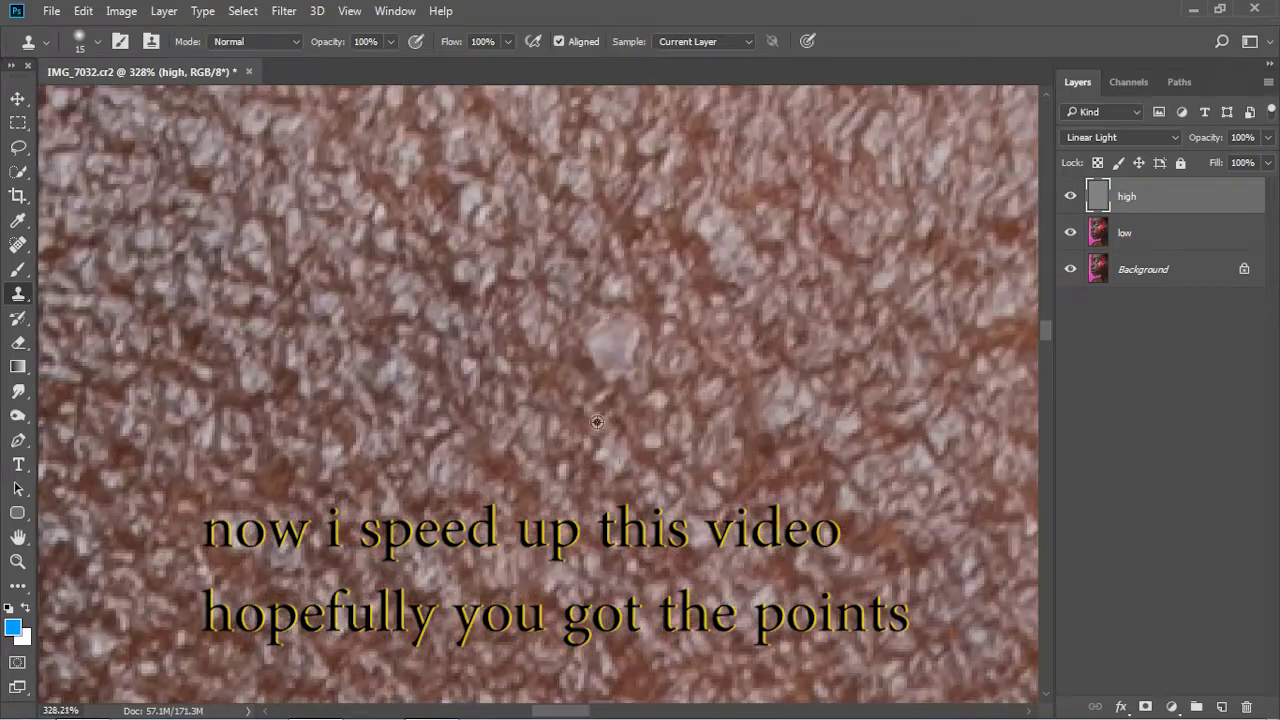
scroll(600, 400, "down", 5)
scroll(523, 408, "up", 2)
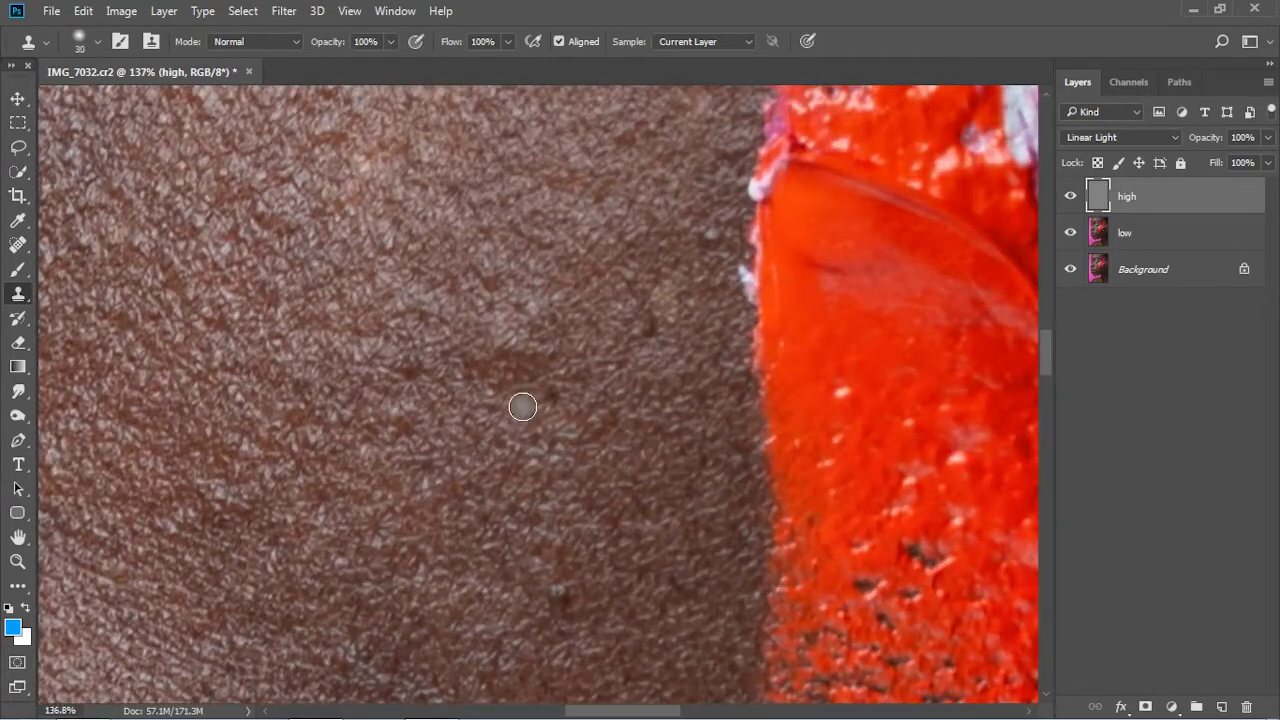
scroll(451, 500, "up", 3)
scroll(300, 330, "up", 2)
key("bracketleft")
key("bracketleft")
key("bracketleft")
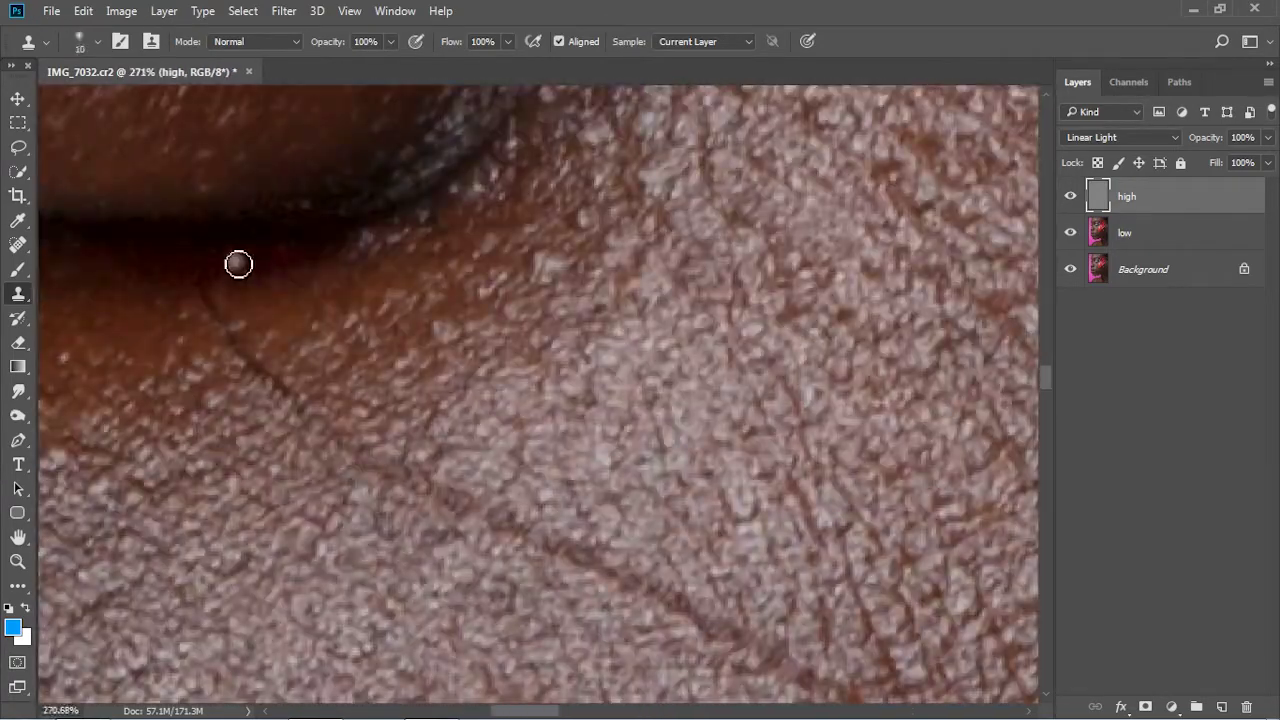
key("bracketright")
key("bracketright")
key("bracketright")
- Continue clone-stamping blemishes across the cheek on the high layer
scroll(386, 463, "up", 2)
scroll(530, 600, "down", 2)
scroll(631, 448, "down", 1)
scroll(443, 465, "down", 3)
scroll(748, 474, "up", 3)
scroll(575, 420, "up", 1)
scroll(575, 420, "down", 1)
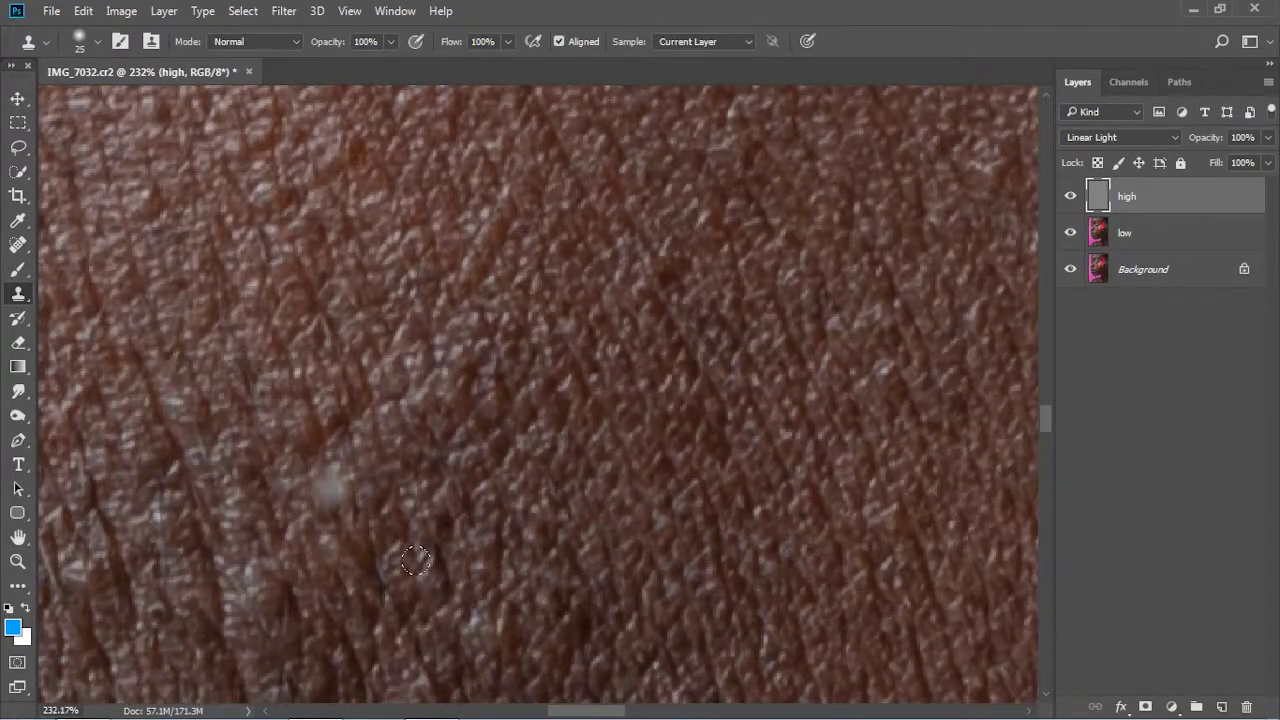
scroll(777, 400, "down", 1)
scroll(690, 475, "down", 1)
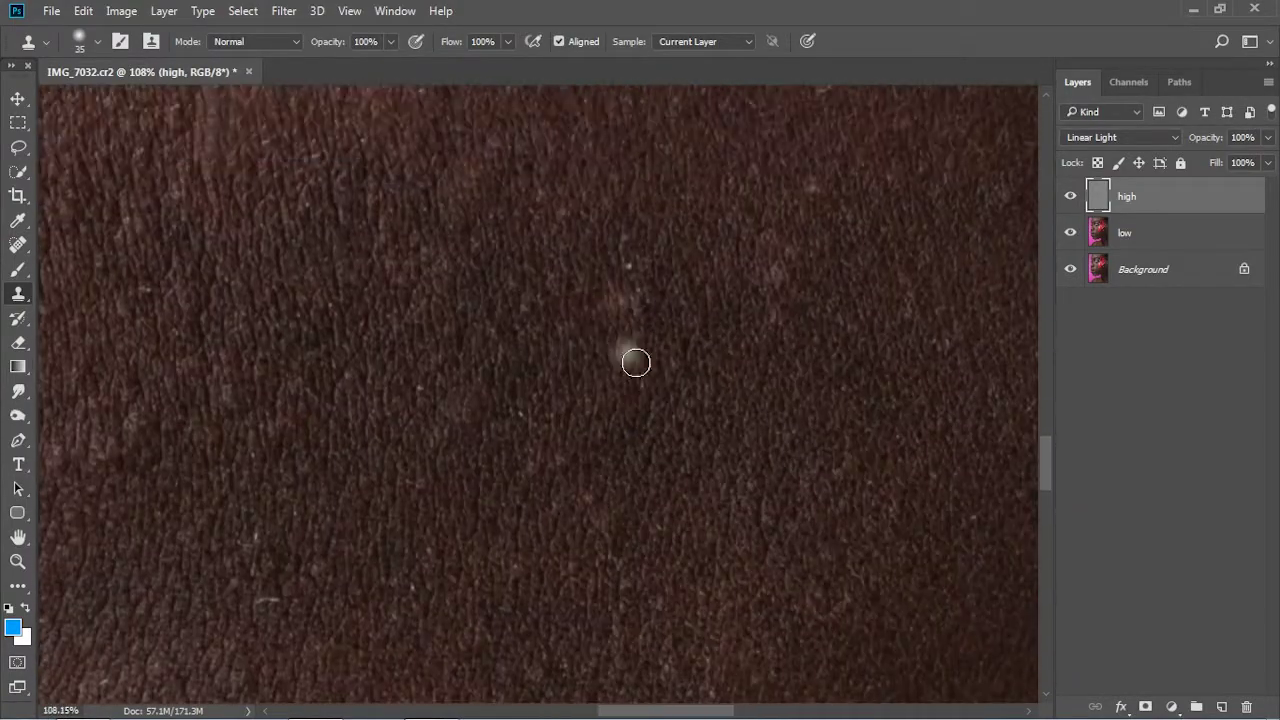
scroll(371, 460, "up", 1)
scroll(585, 455, "up", 1)
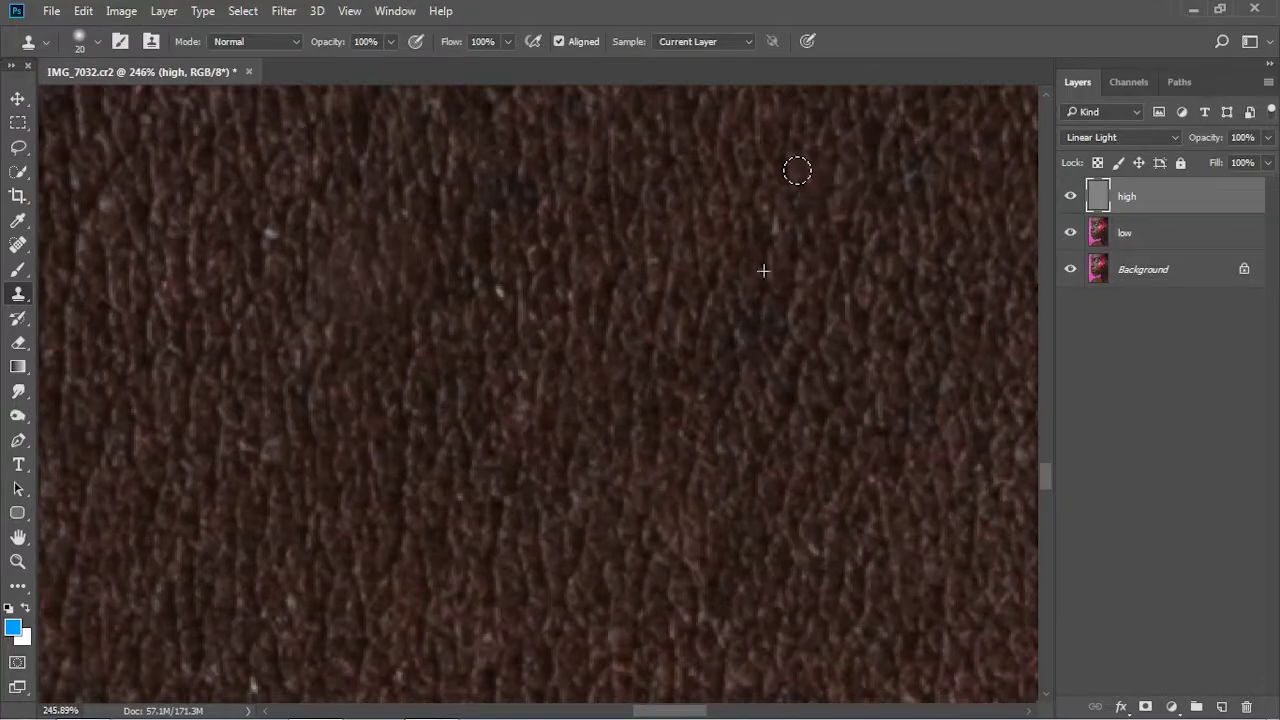
scroll(797, 170, "down", 1)
scroll(449, 294, "up", 1)
scroll(846, 451, "up", 1)
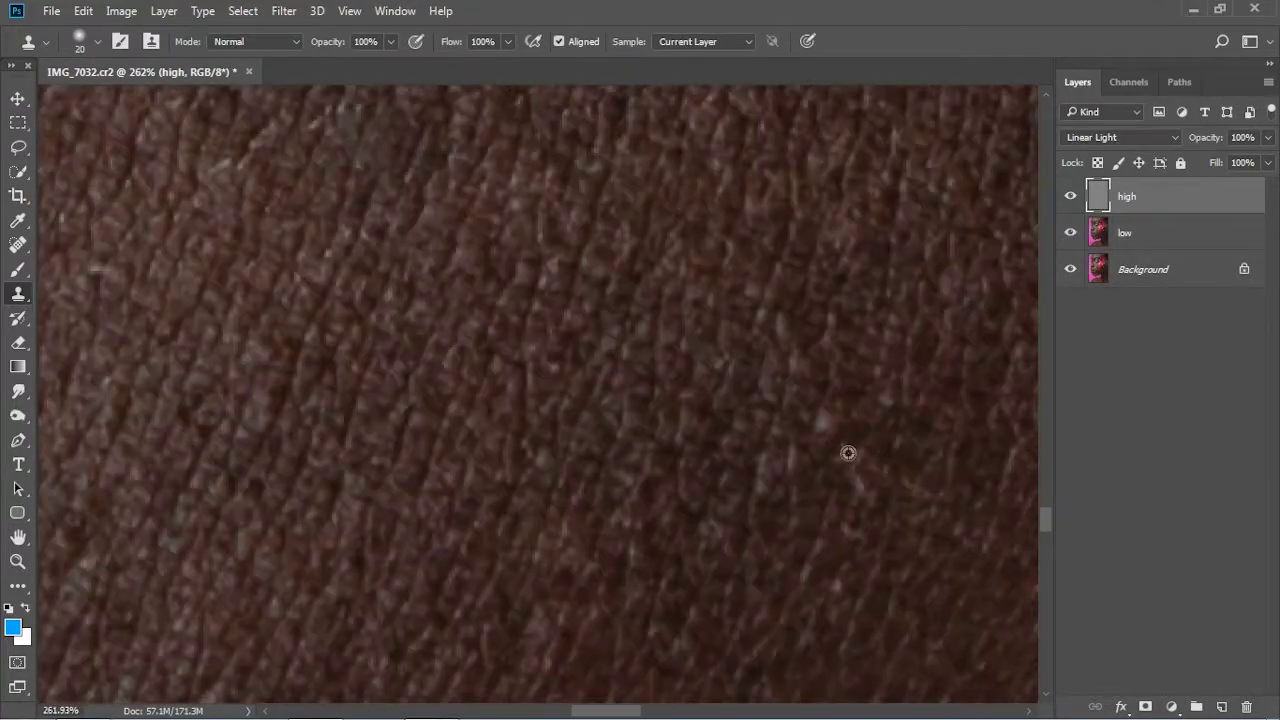
scroll(549, 380, "up", 2)
scroll(503, 337, "down", 3)
scroll(221, 347, "up", 3)
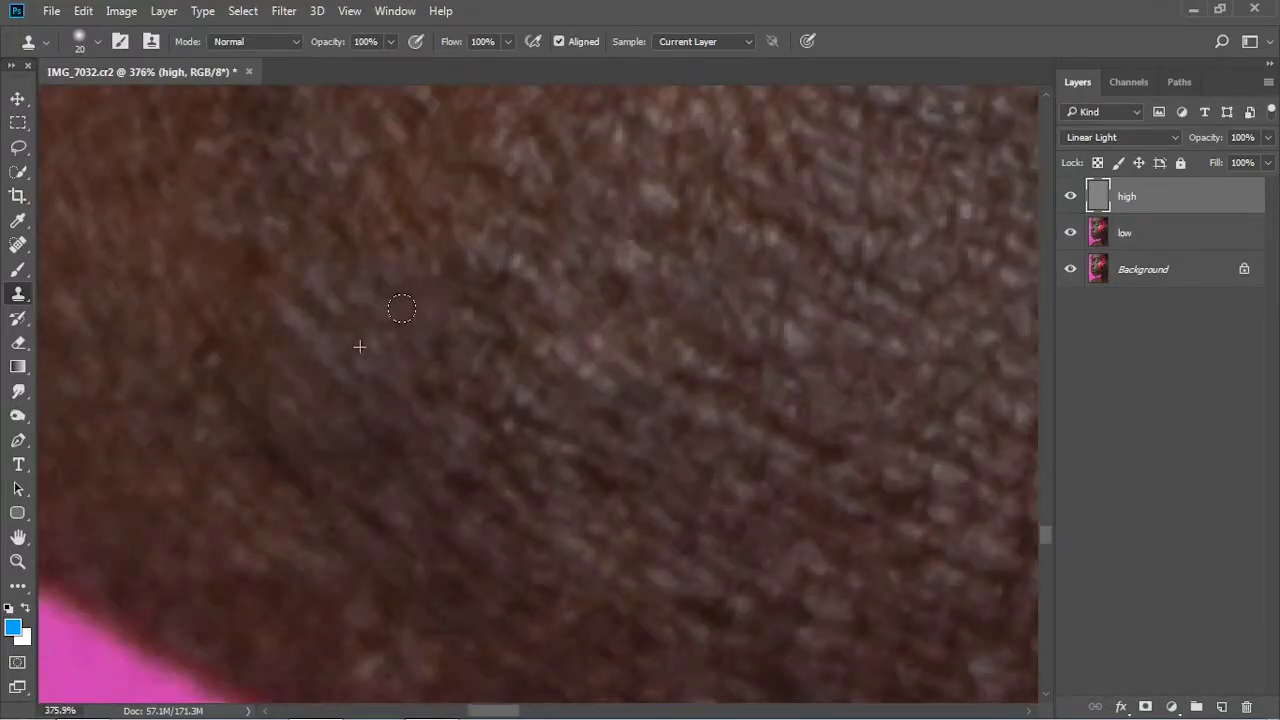
scroll(680, 175, "down", 3)
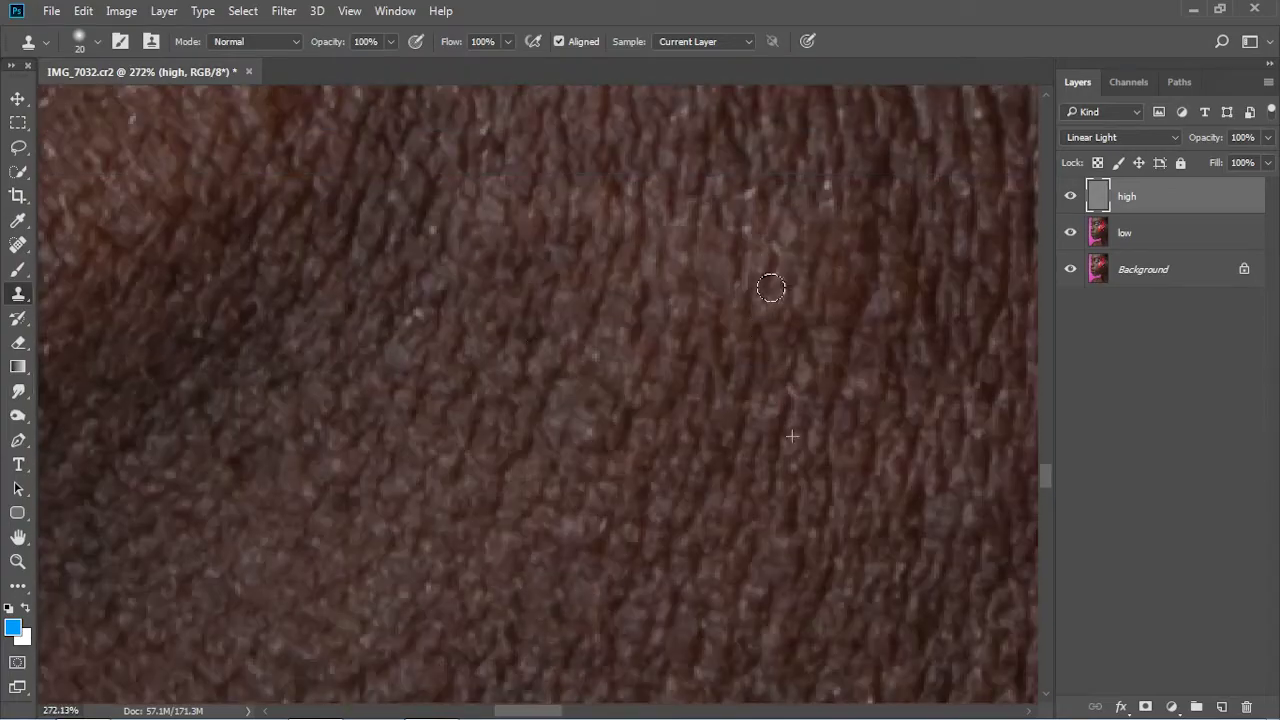
scroll(776, 535, "down", 3)
scroll(709, 491, "up", 3)
scroll(694, 294, "up", 2)
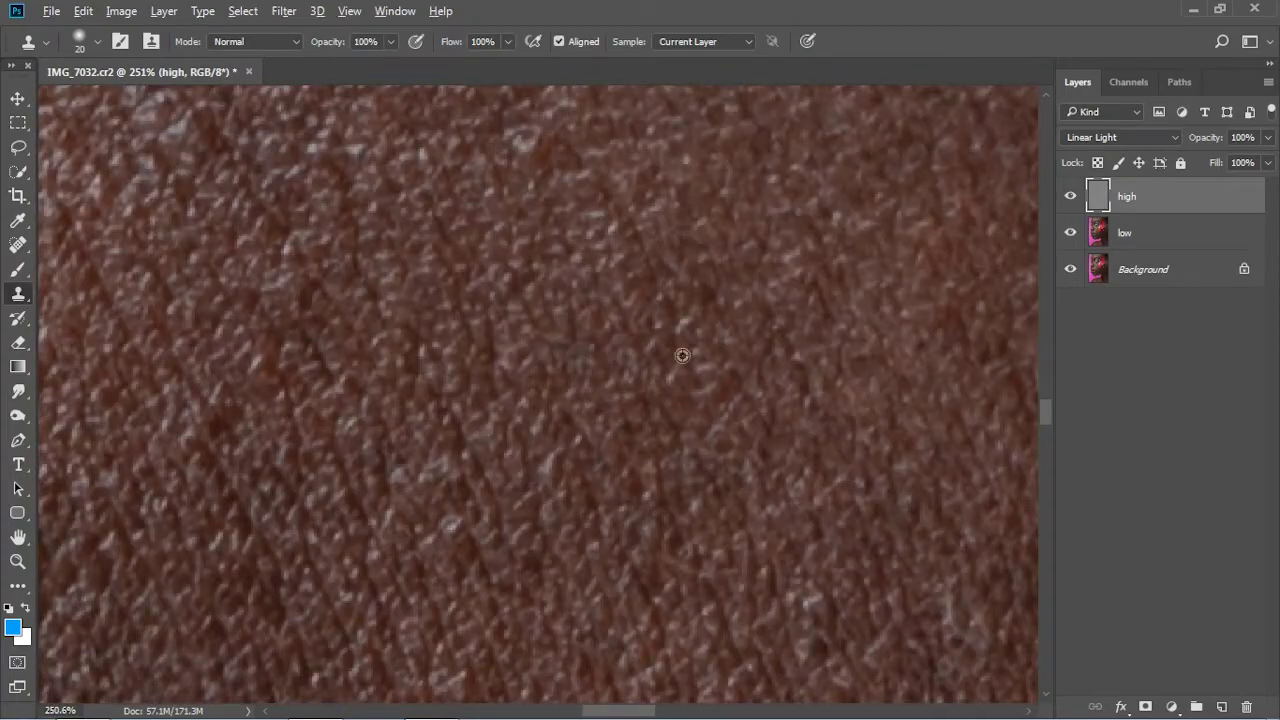
scroll(669, 414, "down", 1)
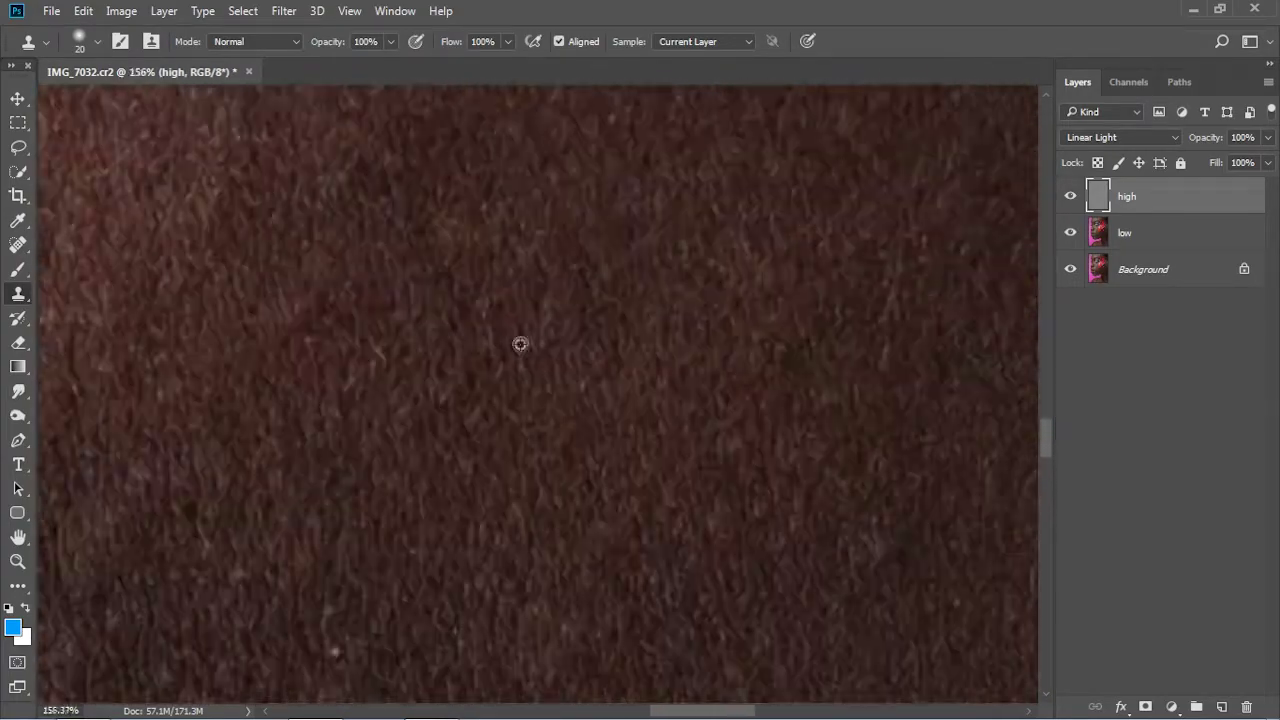
scroll(280, 280, "down", 2)
scroll(163, 346, "down", 2)
scroll(331, 331, "up", 1)
scroll(490, 421, "down", 2)
scroll(490, 421, "up", 2)
scroll(254, 491, "up", 1)
scroll(235, 433, "up", 2)
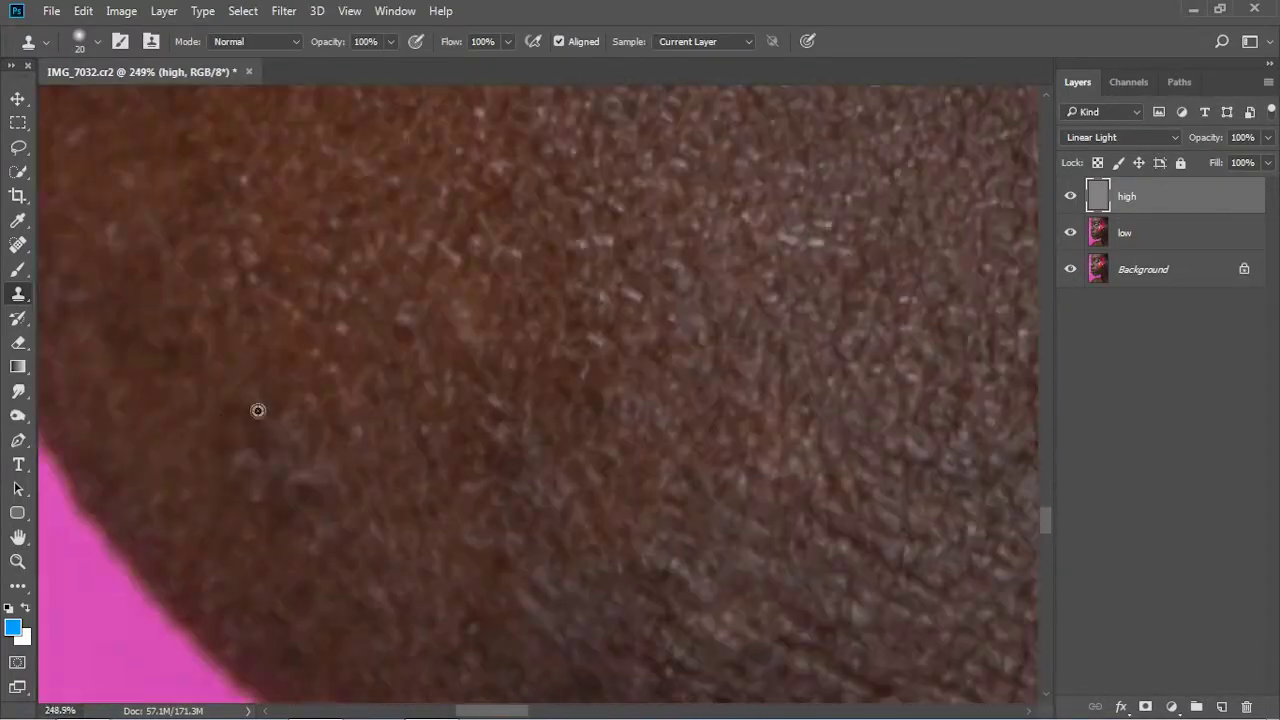
- Pan to another part of the chin and keep cleaning blemishes there
left_click_drag(458, 420, 383, 354)
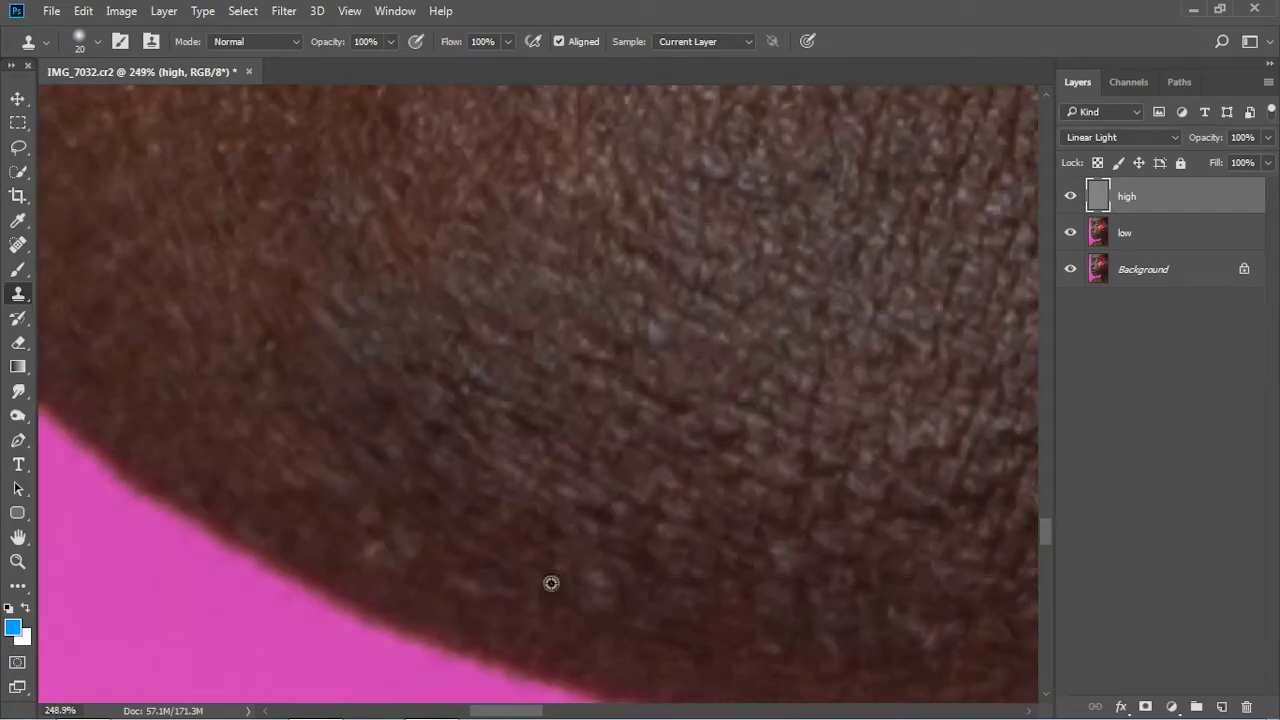
scroll(723, 413, "down", 1)
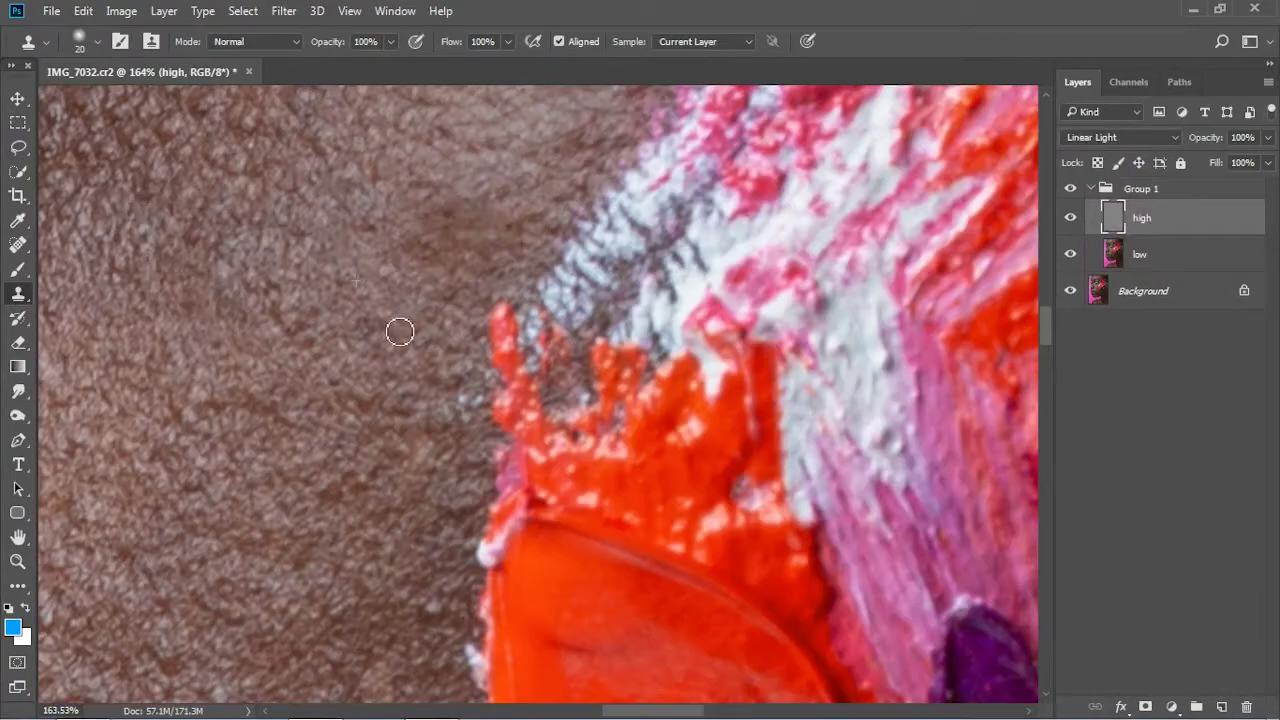
scroll(374, 454, "up", 2)
scroll(406, 626, "down", 1)
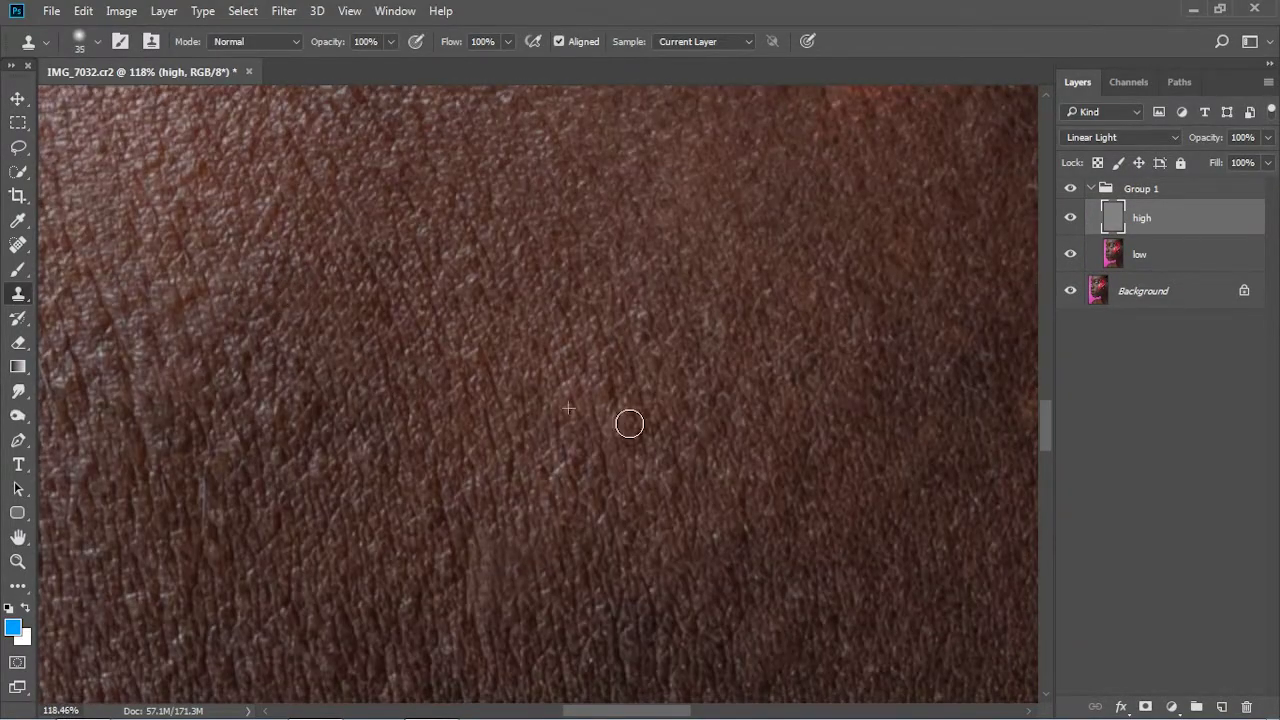
- Clone-stamp stray blemishes across the brow and neck on the high layer
scroll(522, 358, "down", 5)
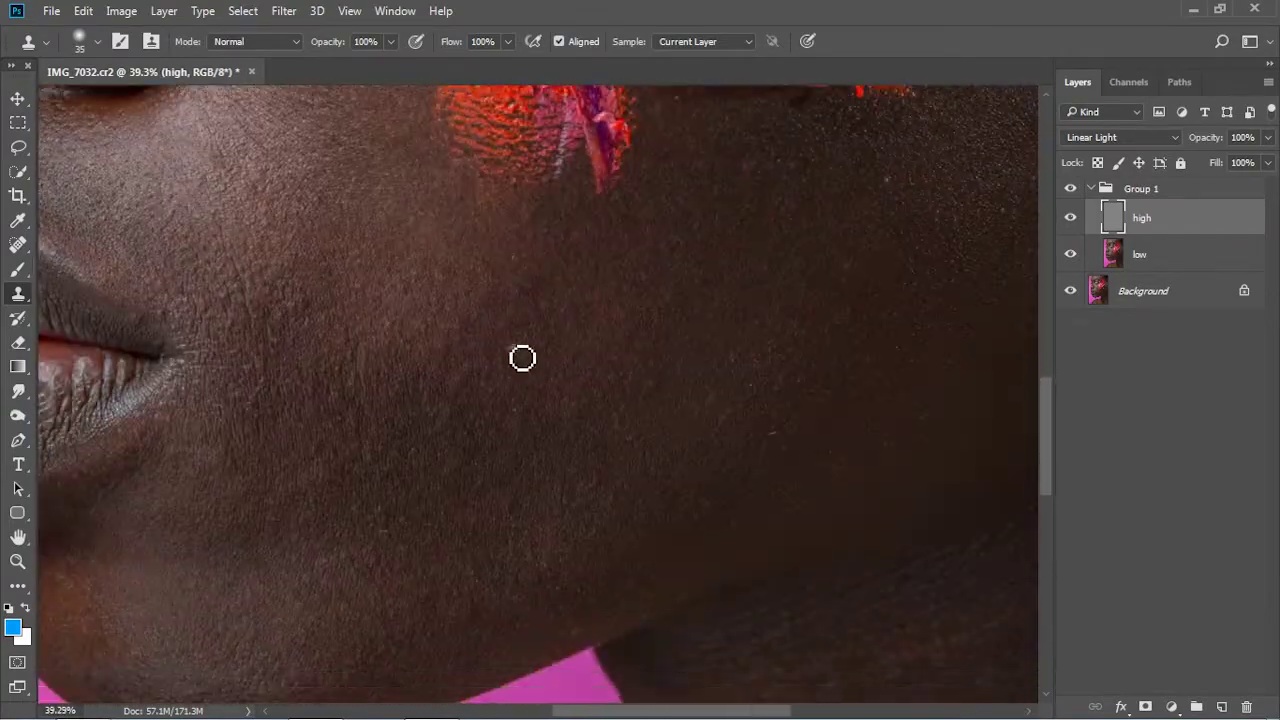
scroll(522, 358, "up", 4)
scroll(263, 286, "up", 2)
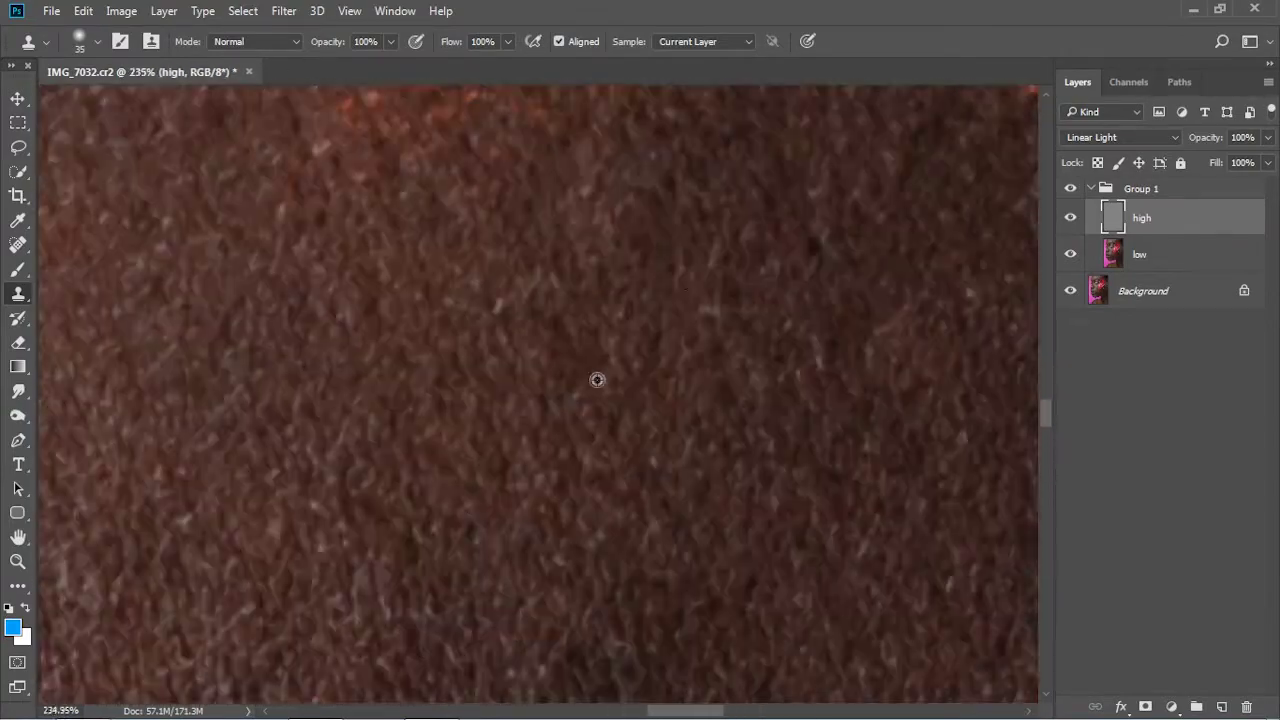
scroll(356, 511, "down", 3)
scroll(528, 424, "down", 1)
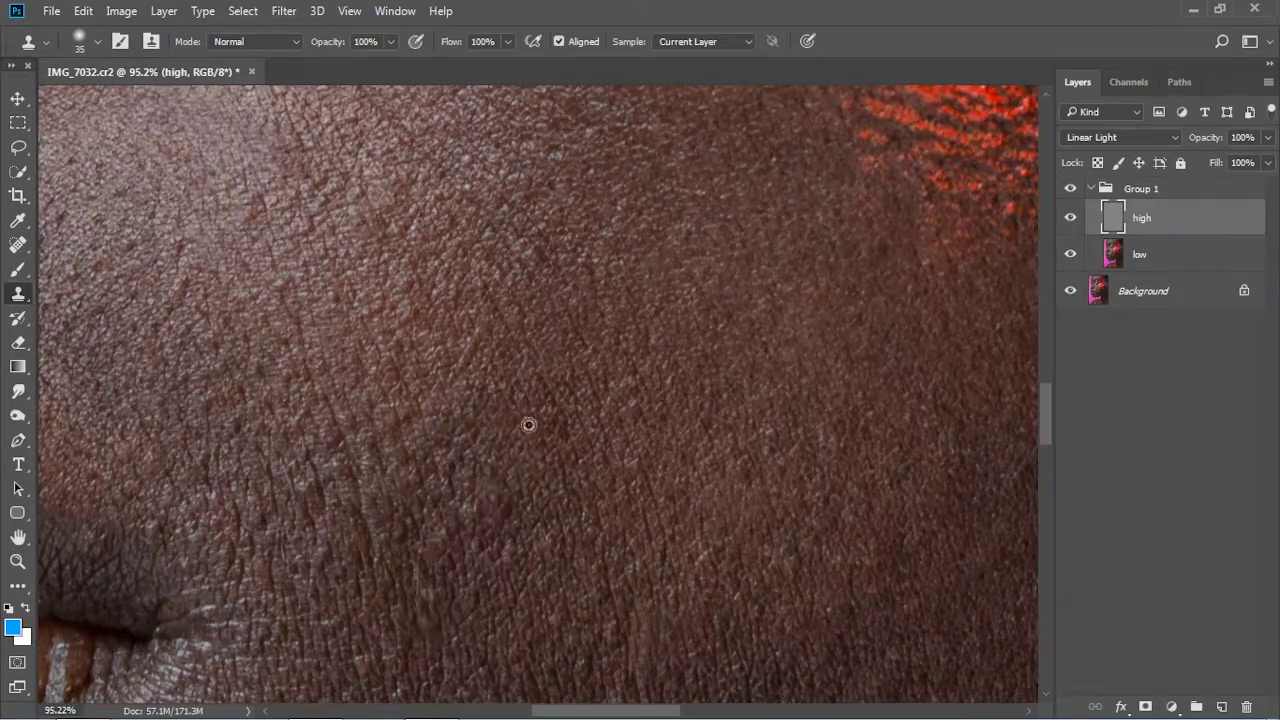
scroll(251, 578, "down", 4)
scroll(243, 463, "up", 5)
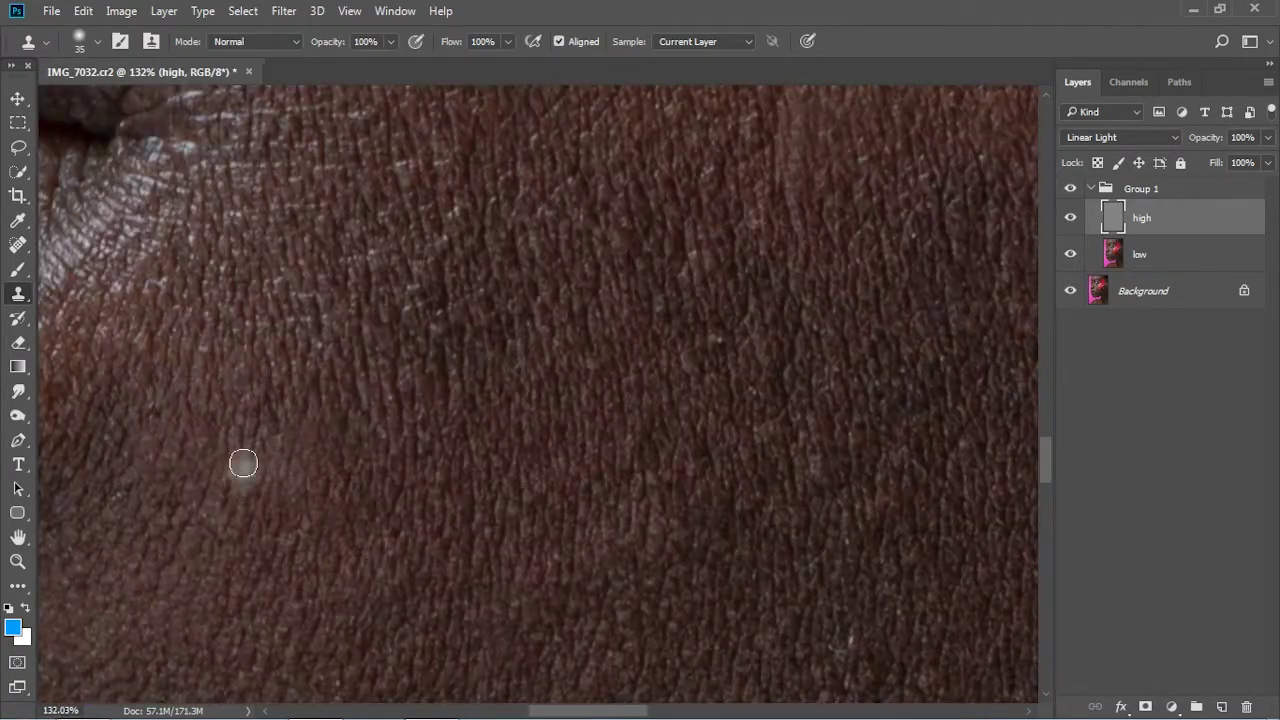
scroll(403, 317, "down", 3)
scroll(494, 418, "down", 2)
scroll(494, 418, "up", 5)
scroll(440, 230, "down", 2)
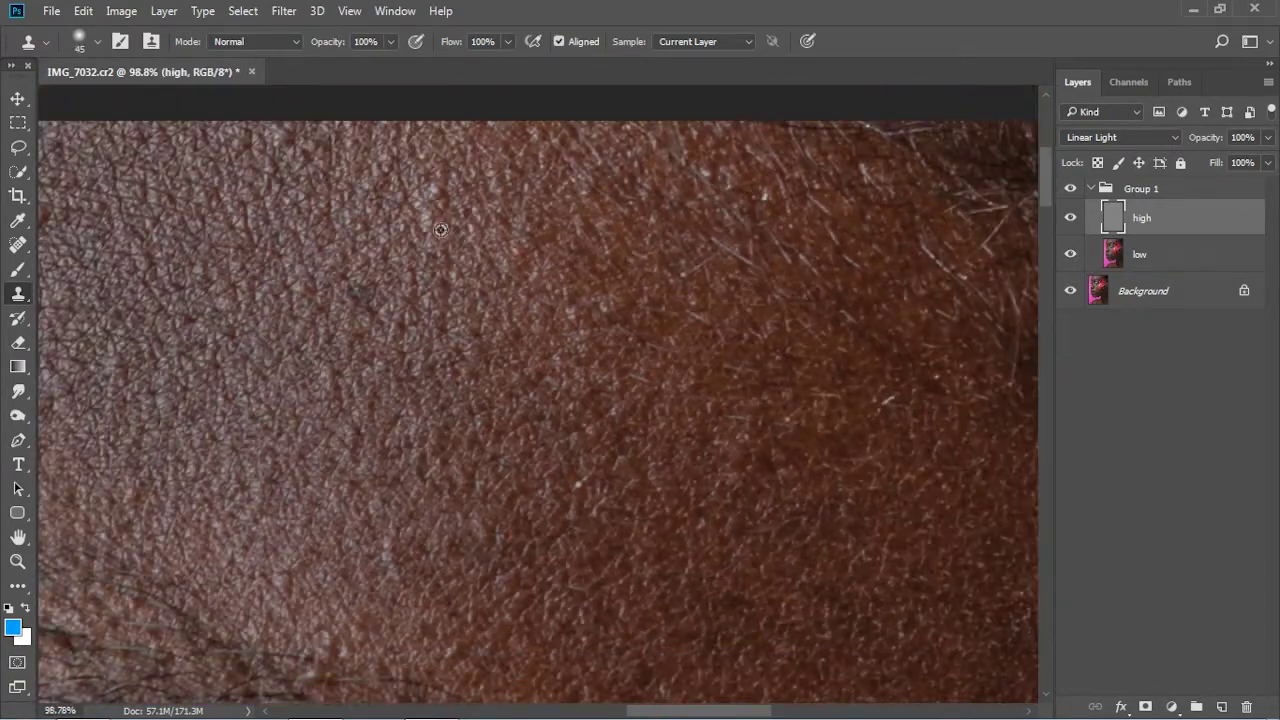
scroll(834, 457, "down", 2)
scroll(318, 487, "up", 2)
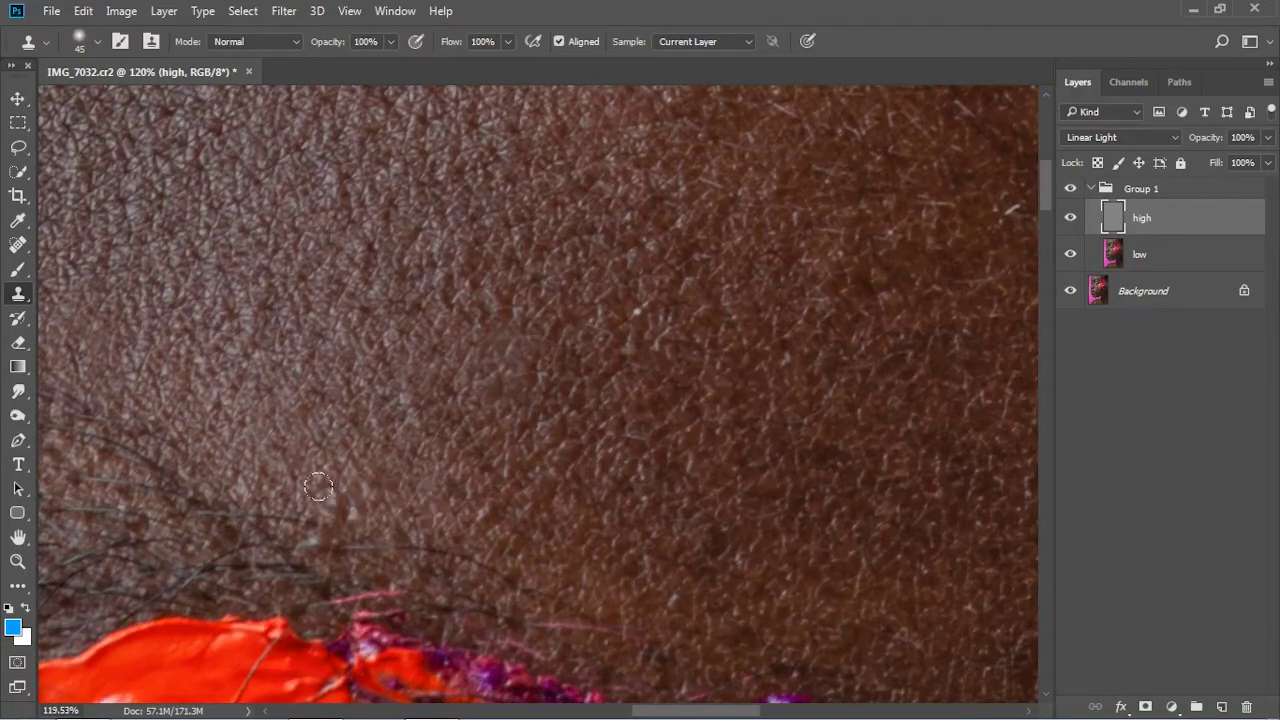
scroll(704, 527, "down", 4)
scroll(366, 360, "up", 6)
scroll(229, 514, "up", 2)
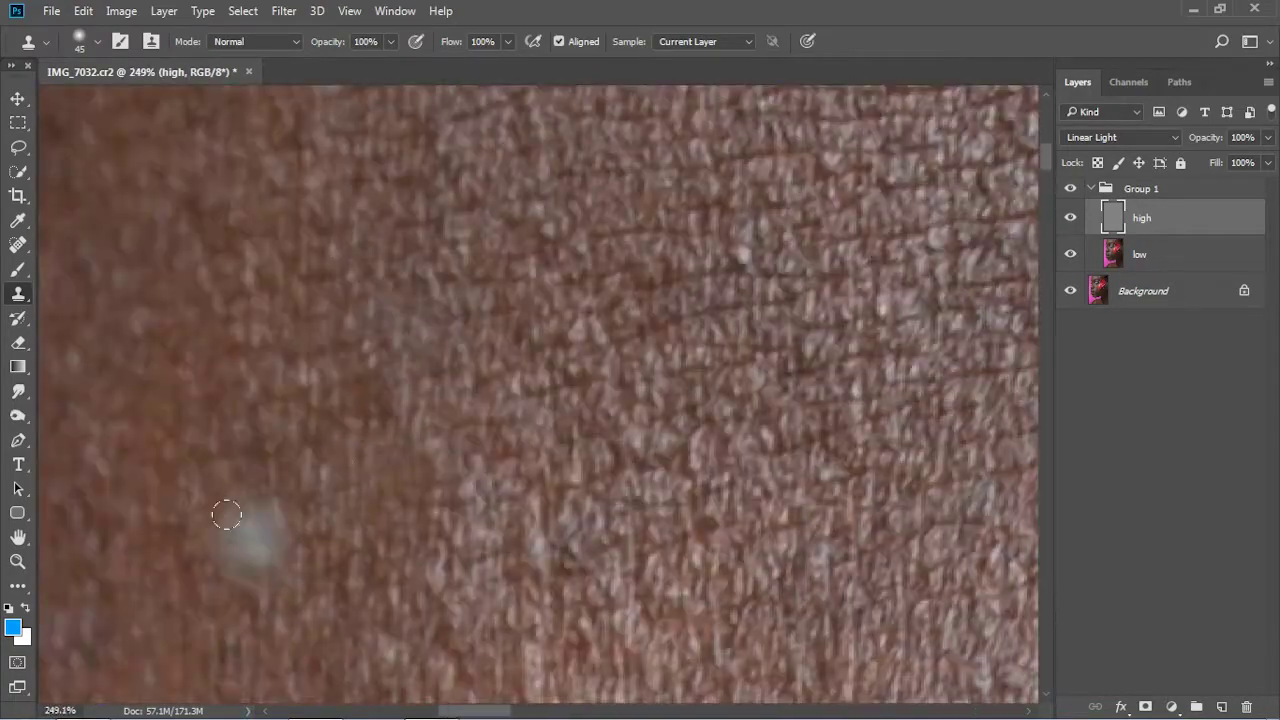
scroll(328, 364, "up", 2)
scroll(257, 337, "down", 1)
scroll(257, 391, "down", 1)
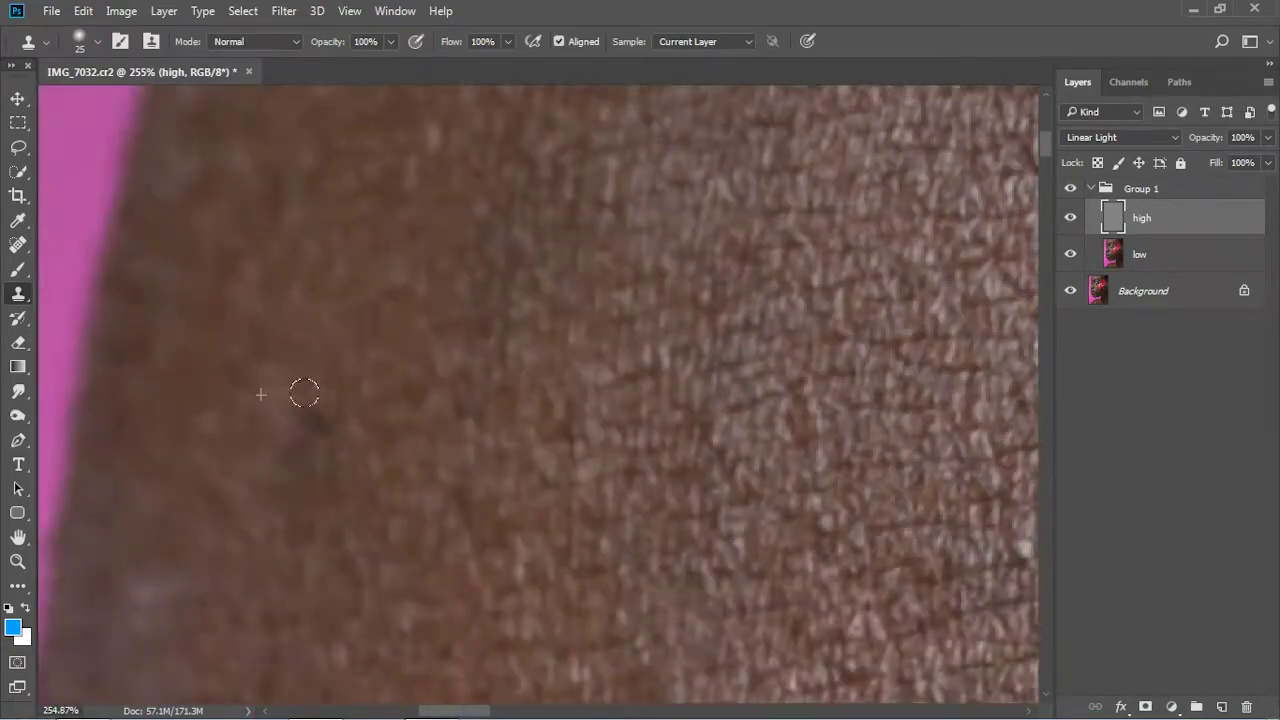
scroll(257, 571, "down", 1)
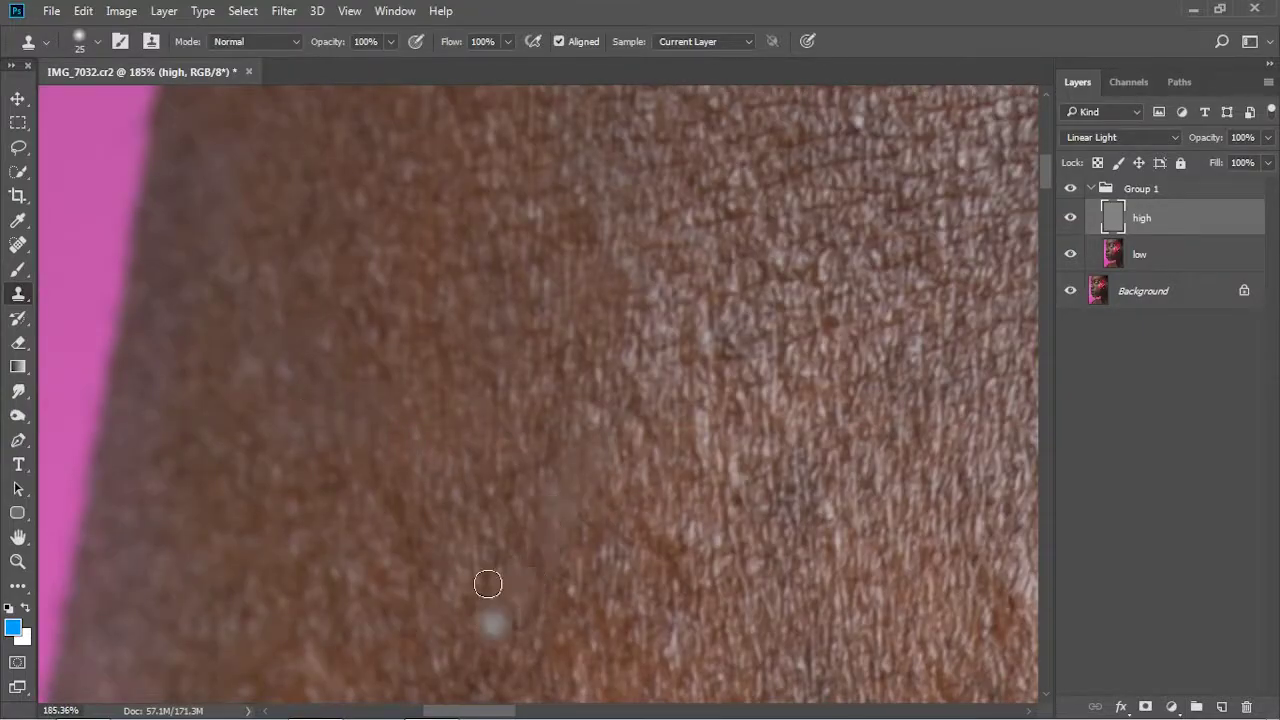
scroll(460, 383, "up", 3)
scroll(470, 423, "up", 1)
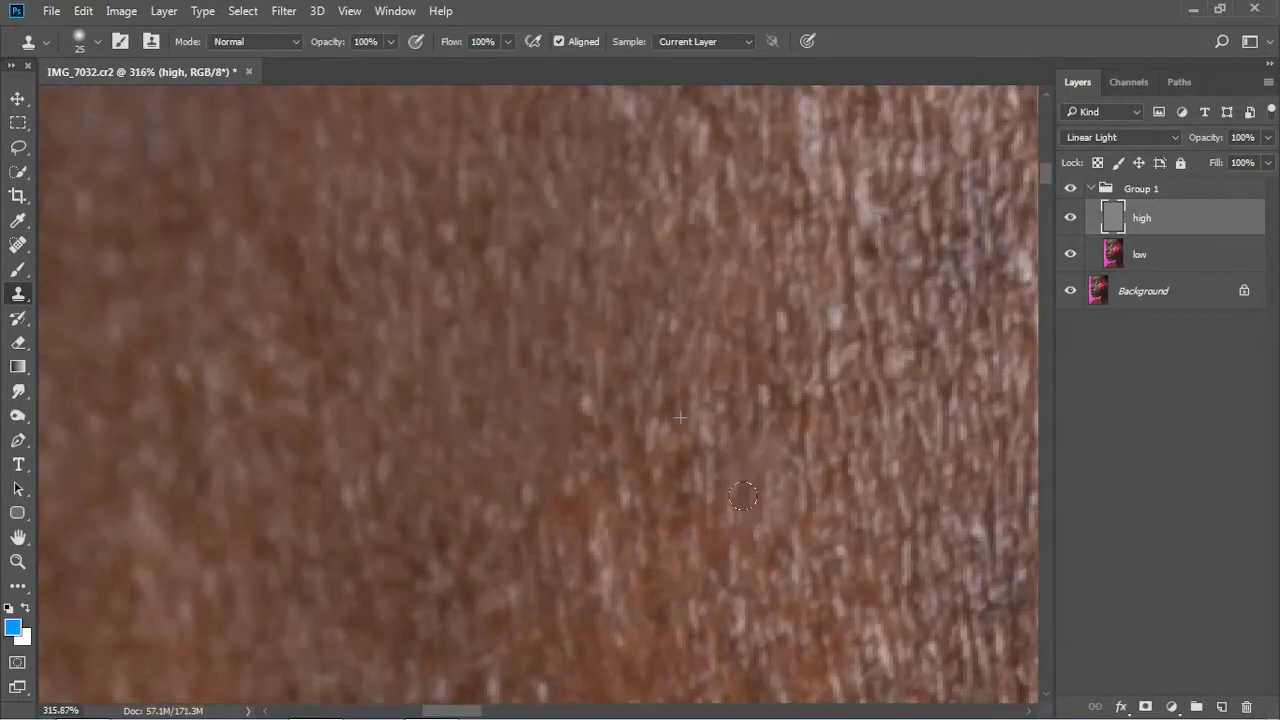
scroll(422, 270, "down", 1)
scroll(580, 257, "down", 1)
scroll(723, 318, "up", 1)
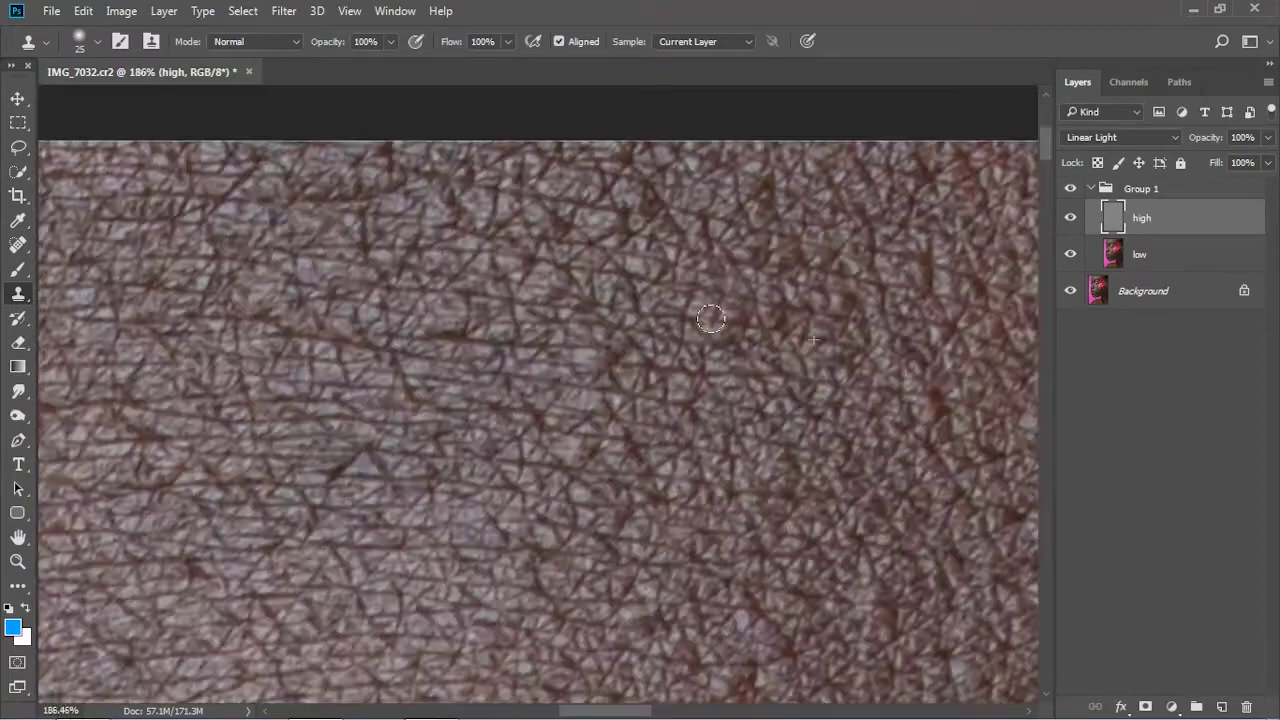
scroll(640, 480, "down", 2)
scroll(729, 523, "up", 2)
scroll(723, 429, "down", 4)
scroll(723, 429, "up", 4)
scroll(300, 337, "down", 3)
scroll(200, 268, "up", 4)
scroll(400, 400, "down", 6)
scroll(157, 300, "up", 8)
scroll(280, 334, "down", 10)
scroll(130, 502, "up", 10)
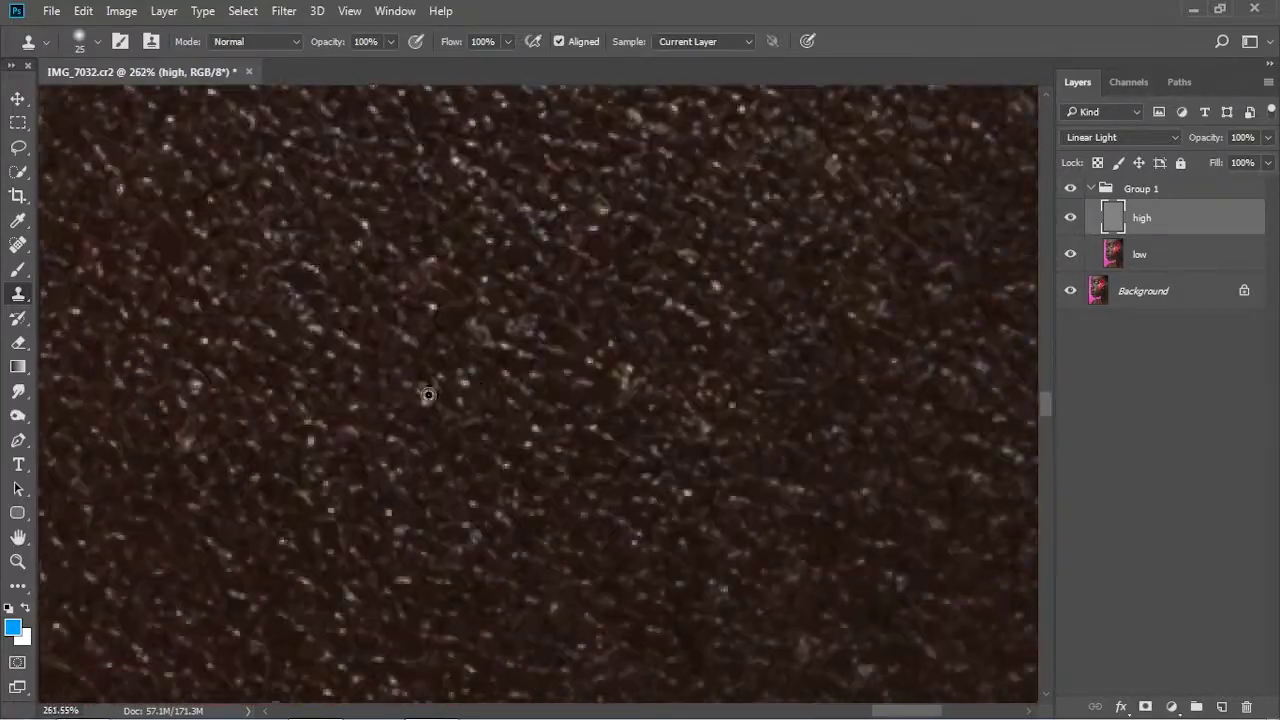
scroll(620, 360, "down", 3)
scroll(440, 406, "up", 1)
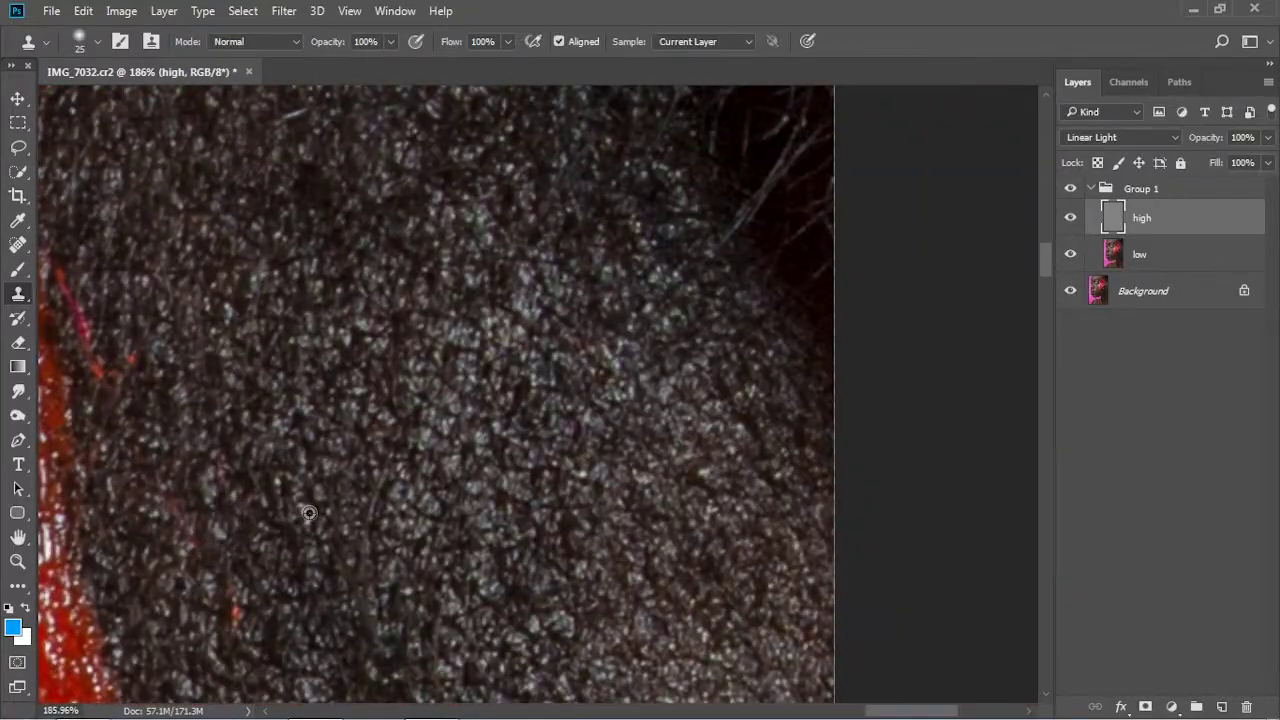
scroll(170, 527, "down", 5)
scroll(360, 543, "up", 4)
scroll(391, 326, "down", 1)
scroll(400, 350, "up", 2)
scroll(463, 491, "up", 2)
scroll(463, 491, "down", 6)
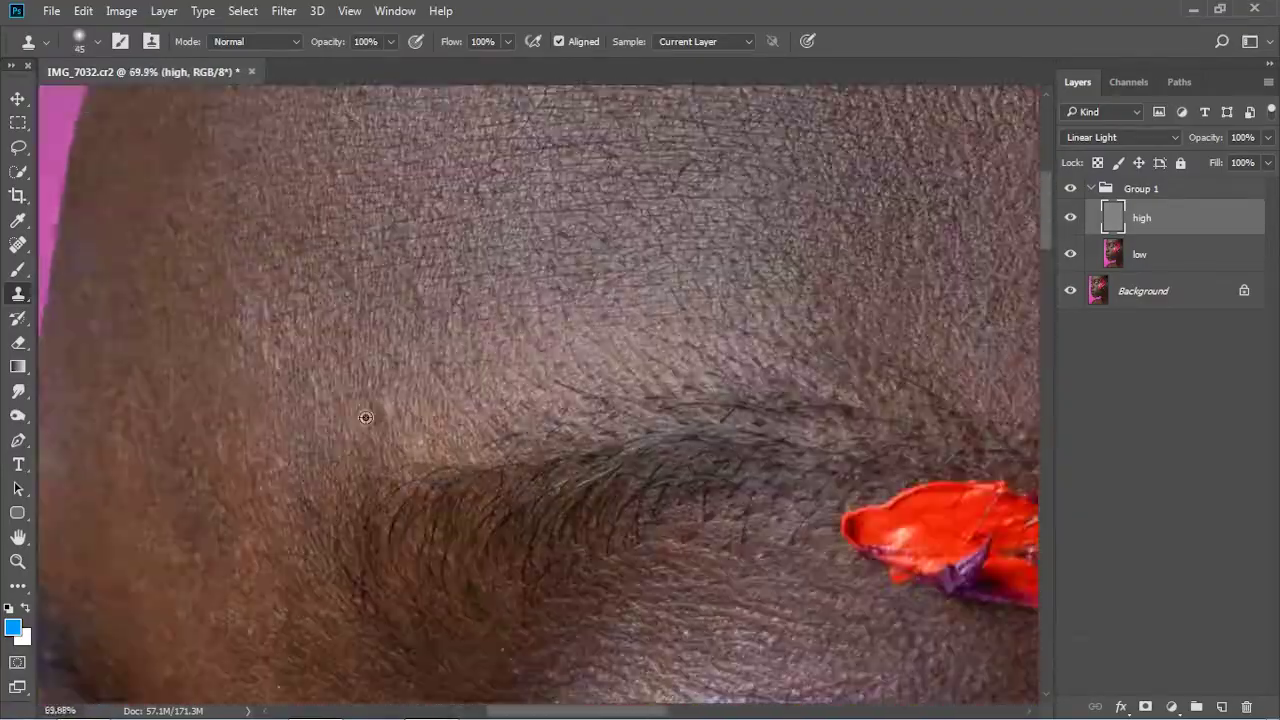
scroll(676, 348, "up", 3)
- Enlarge the Clone Stamp to size 30 and clean the cheek texture beside the paint
key("bracketright")
key("bracketright")
scroll(676, 348, "down", 4)
scroll(829, 457, "up", 1)
scroll(386, 291, "up", 3)
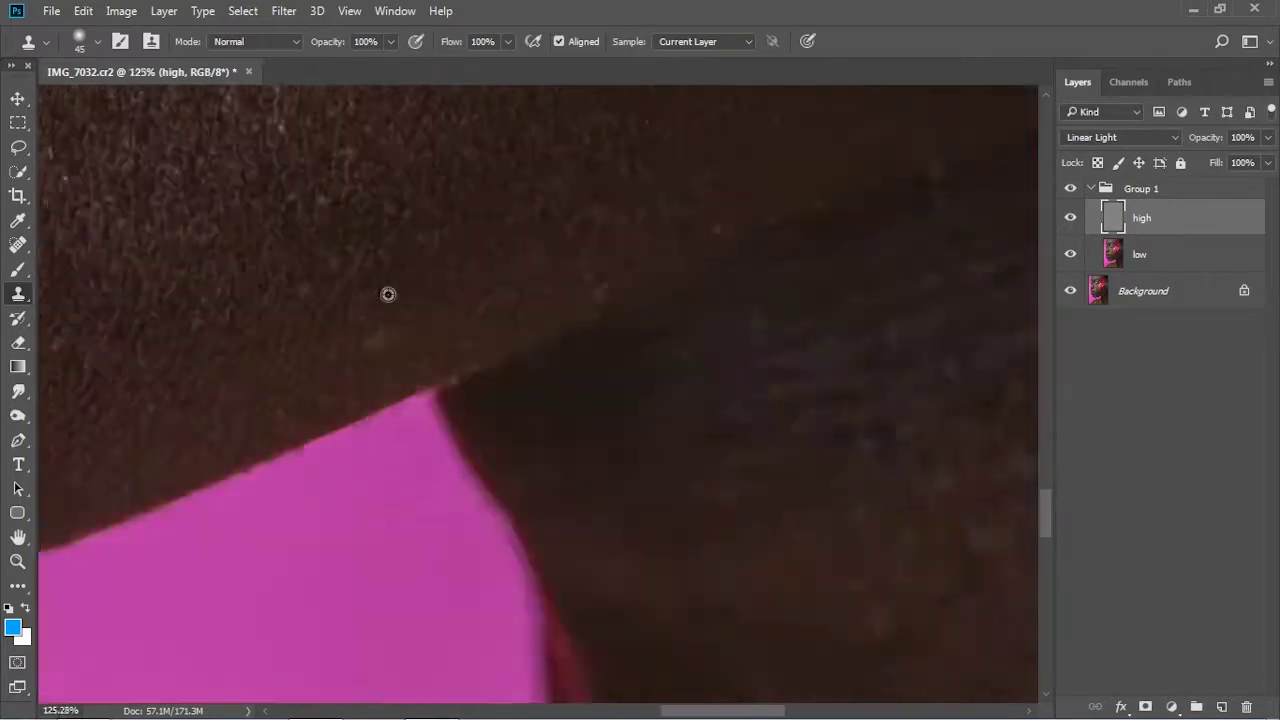
scroll(418, 253, "up", 1)
scroll(418, 253, "up", 2)
scroll(809, 331, "up", 1)
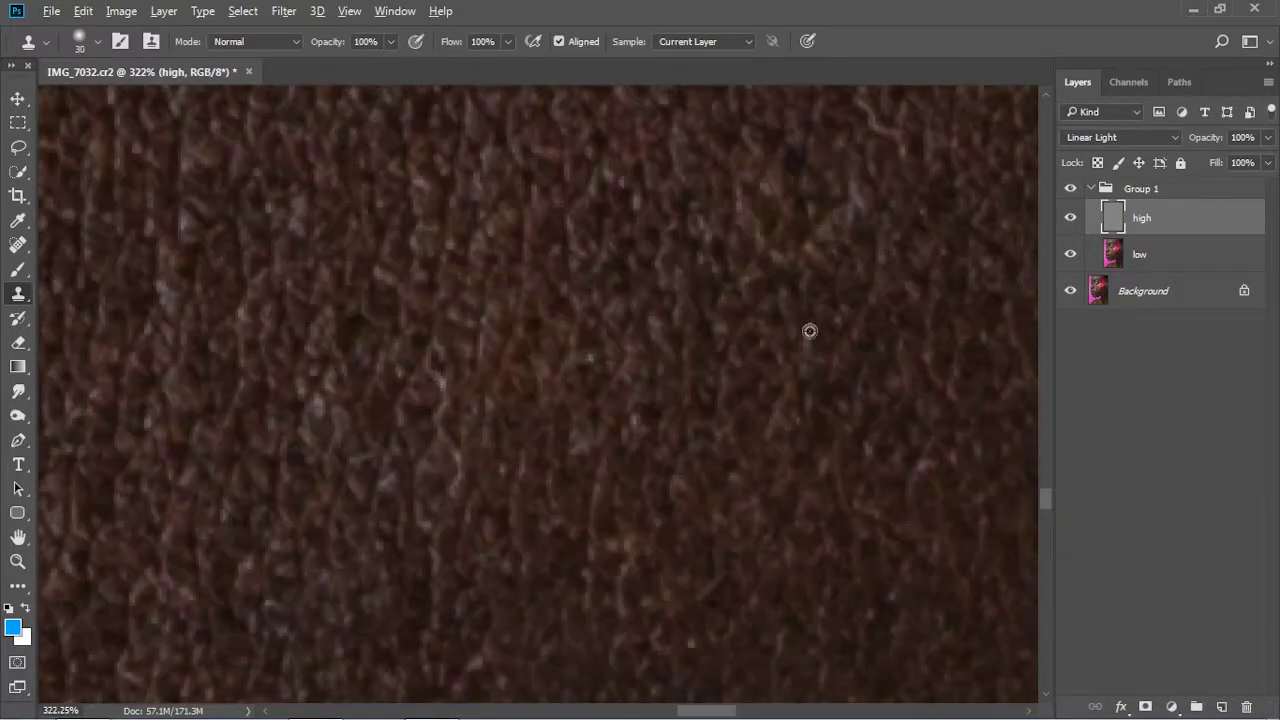
scroll(277, 291, "down", 6)
scroll(234, 347, "up", 1)
scroll(234, 347, "up", 3)
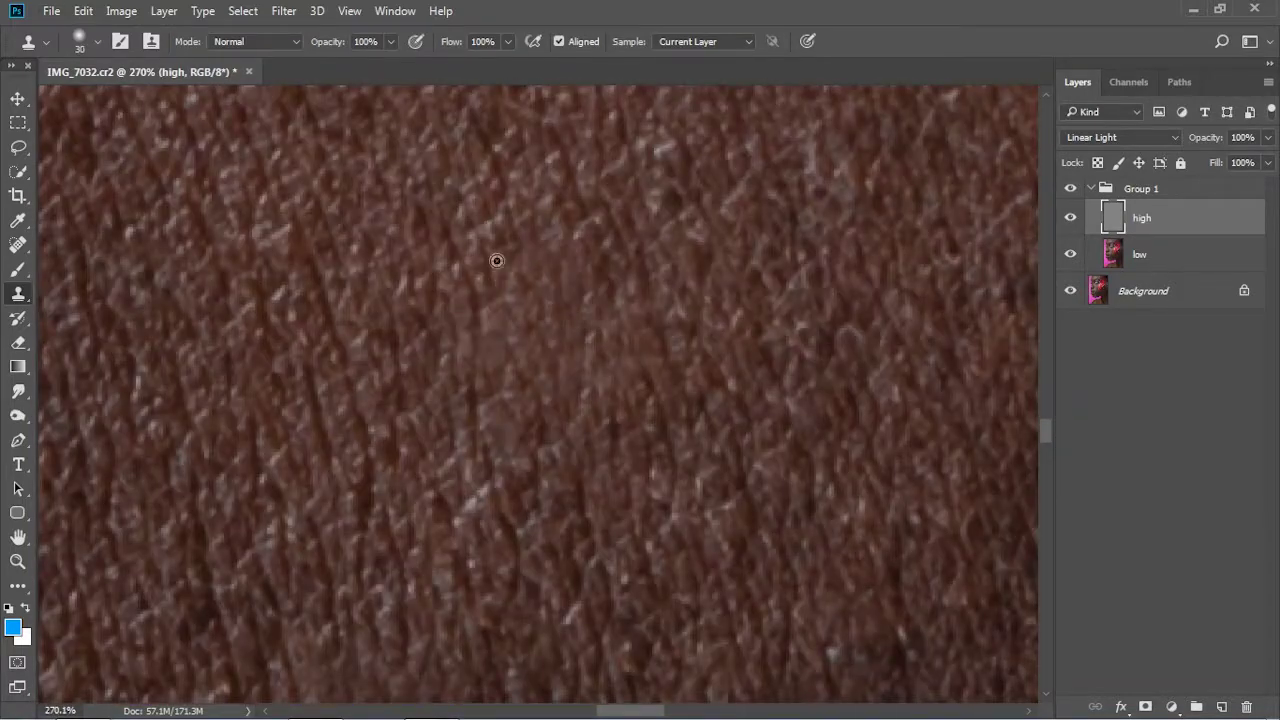
scroll(163, 363, "down", 3)
scroll(393, 363, "up", 1)
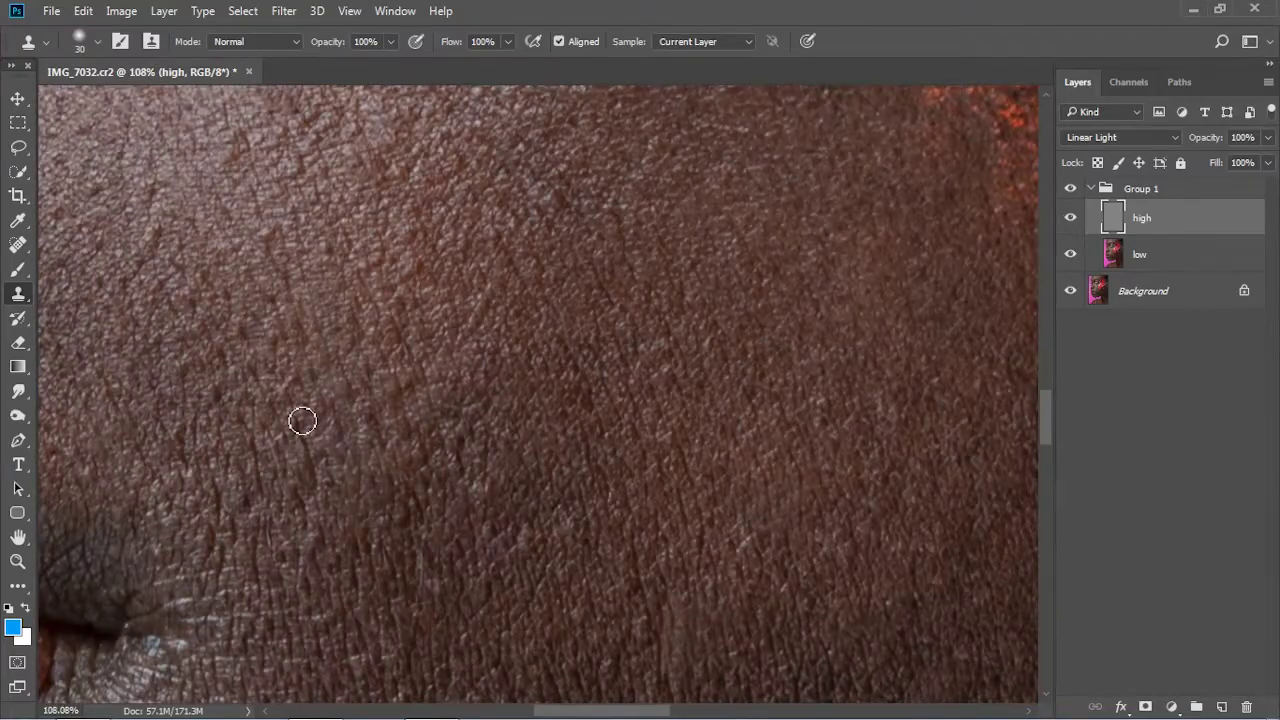
scroll(303, 421, "down", 2)
scroll(303, 421, "up", 3)
scroll(291, 157, "down", 3)
scroll(543, 465, "up", 2)
scroll(543, 465, "down", 3)
scroll(480, 465, "up", 1)
scroll(430, 463, "up", 3)
scroll(404, 462, "down", 2)
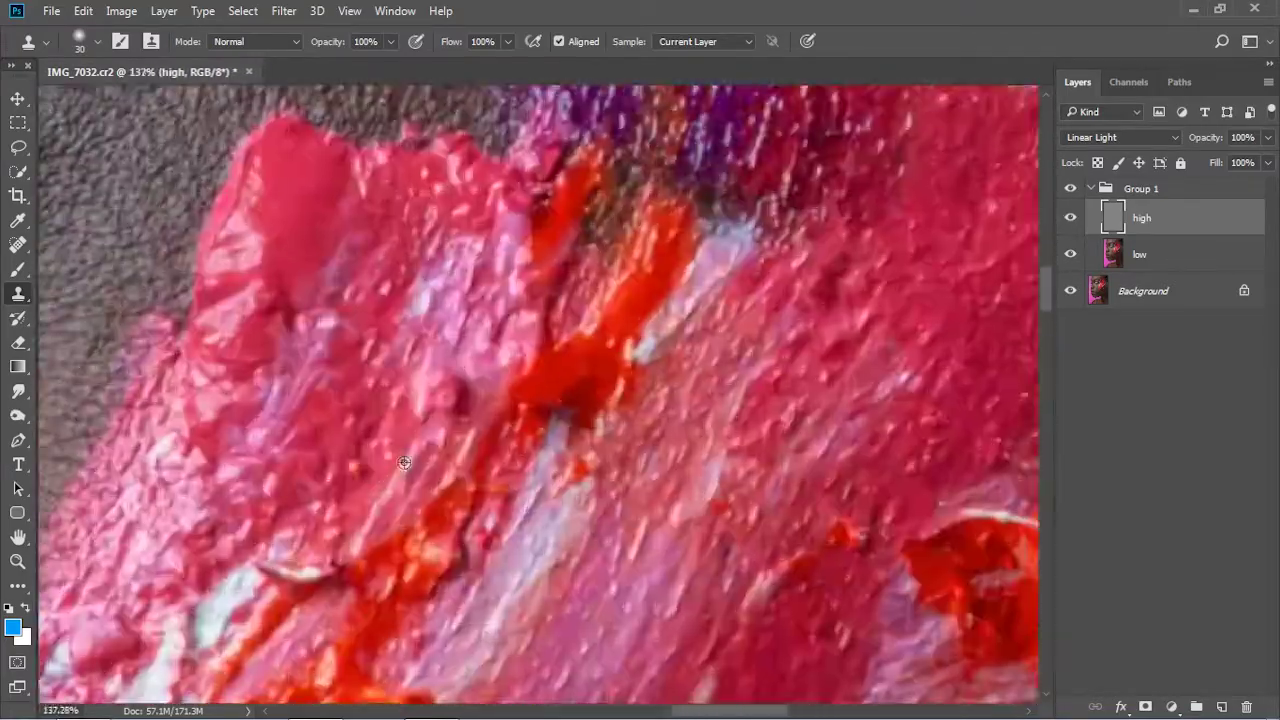
scroll(471, 306, "up", 2)
scroll(520, 391, "up", 3)
scroll(365, 476, "down", 6)
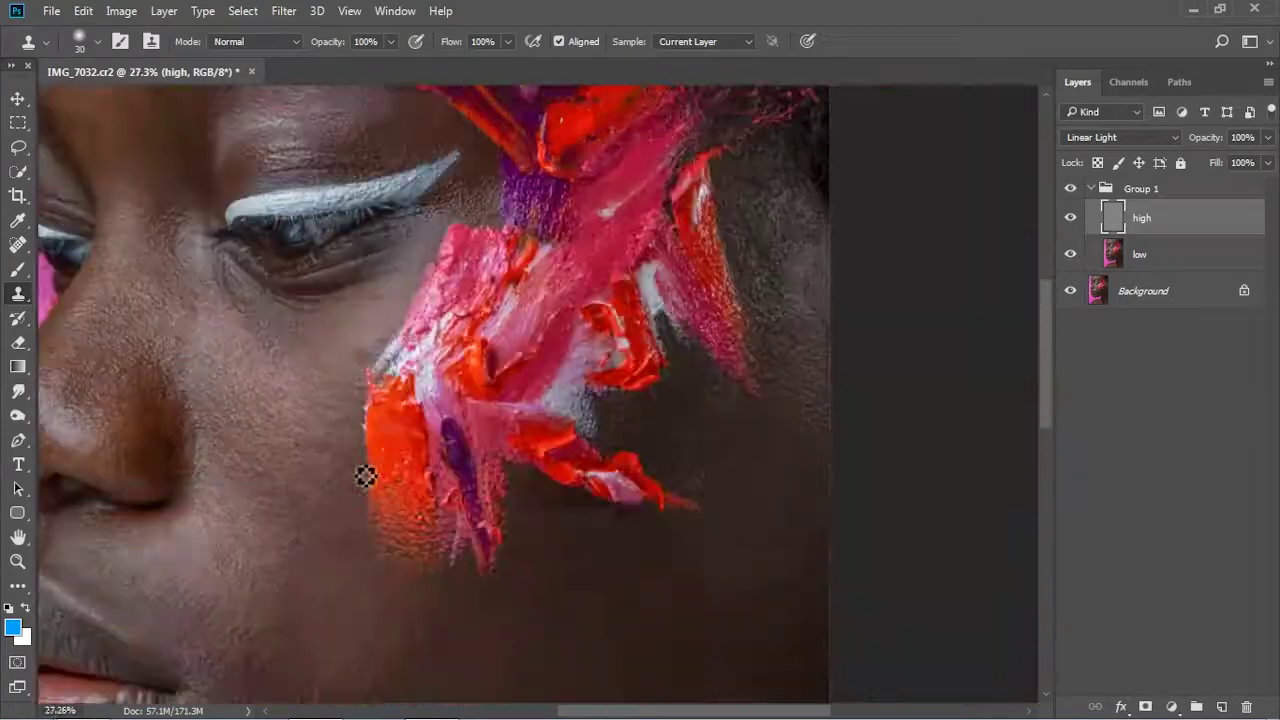
scroll(365, 476, "up", 7)
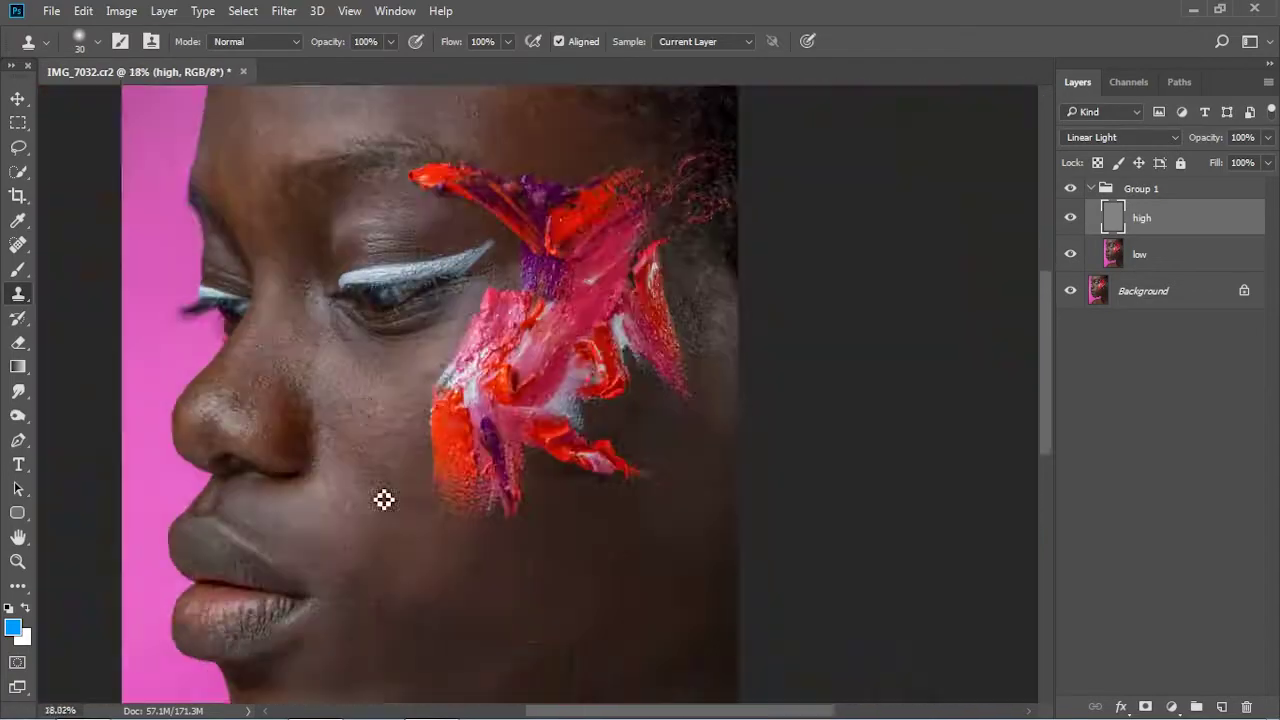
scroll(413, 496, "down", 4)
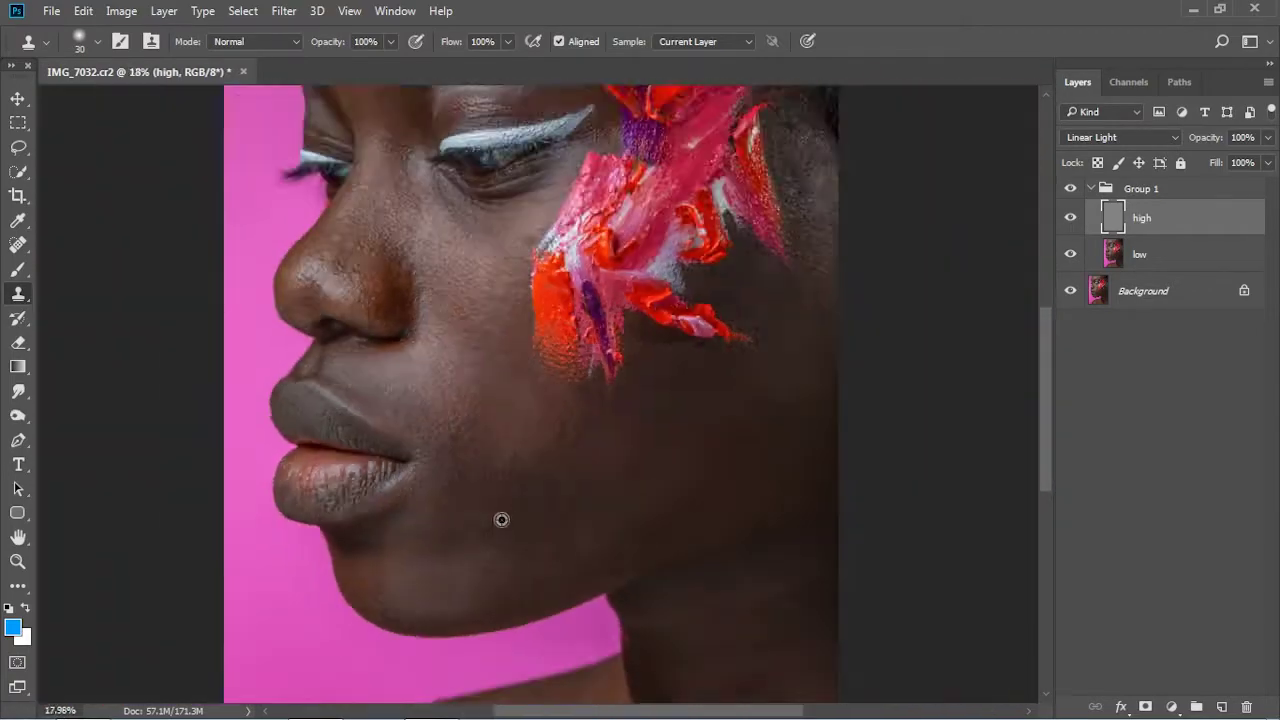
- Expand Group 1 with visibility on, hide 'high' and select the 'low' layer
scroll(500, 520, "down", 2)
scroll(537, 489, "down", 3)
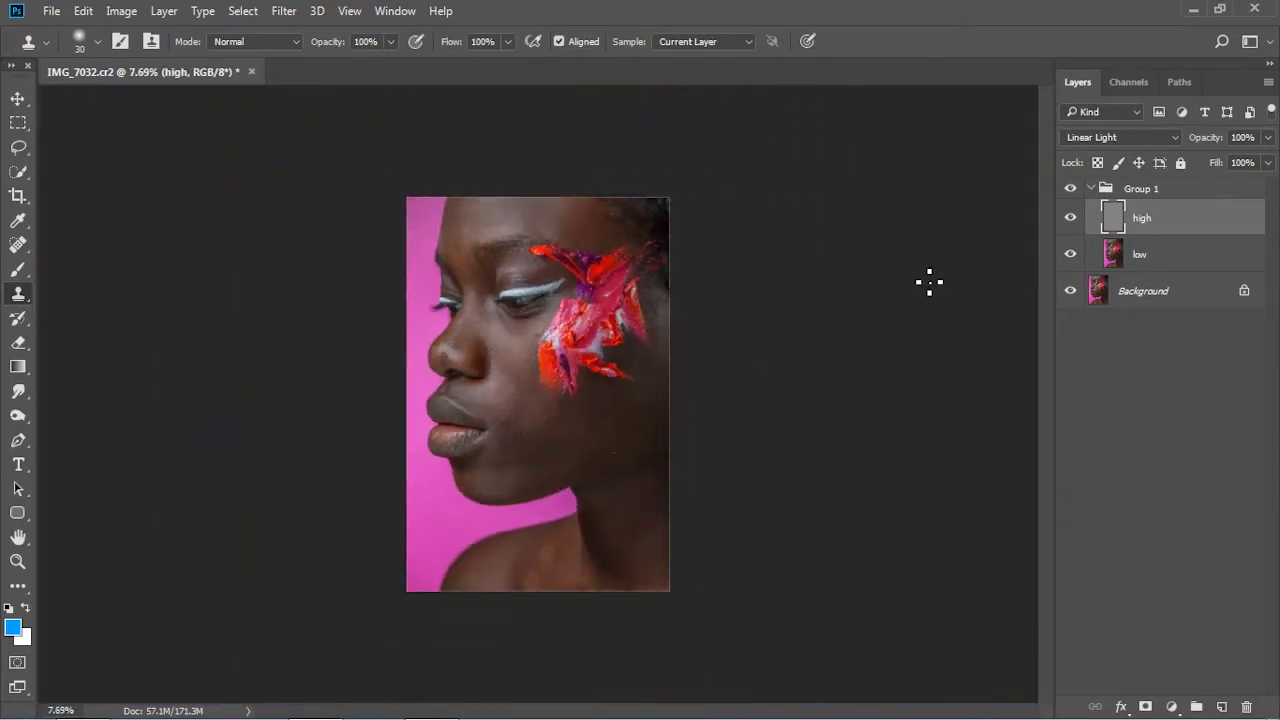
left_click(1083, 189)
scroll(539, 249, "up", 3)
left_click(1069, 189)
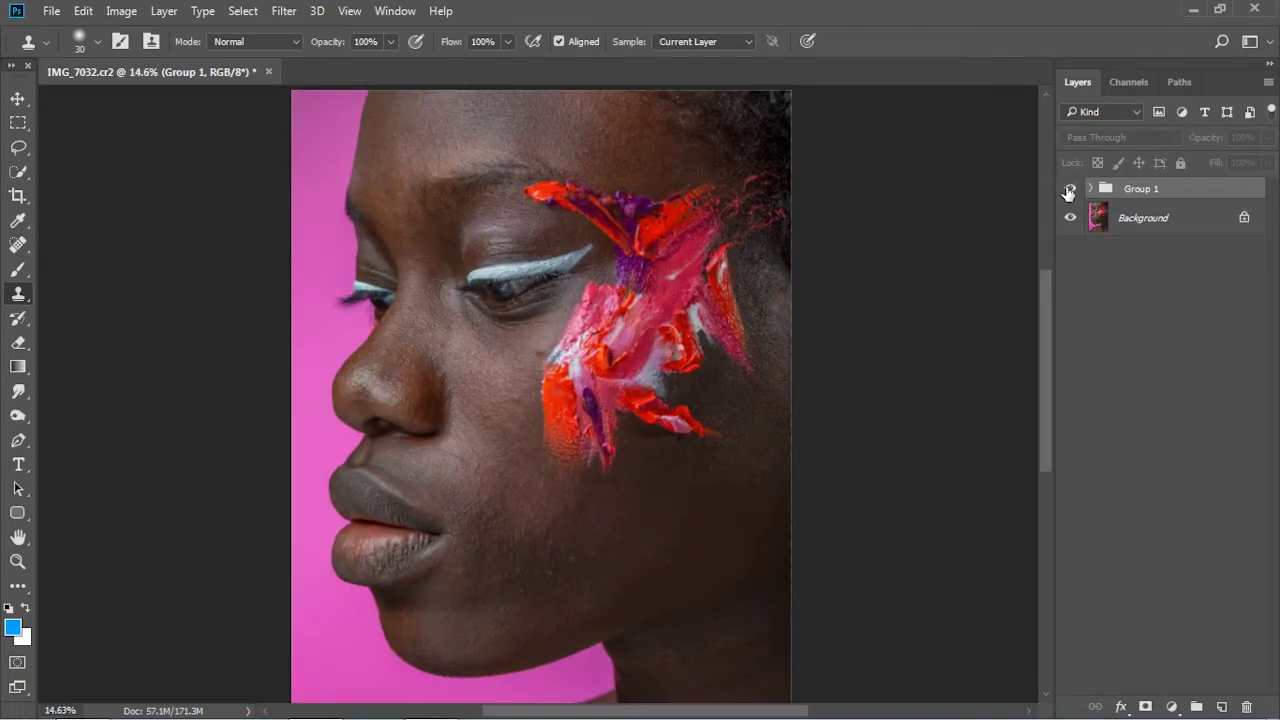
left_click(1091, 189)
left_click(1112, 250)
left_click(1070, 218)
- Switch to the Mixer Brush tool from the brush tool group
left_click(27, 265)
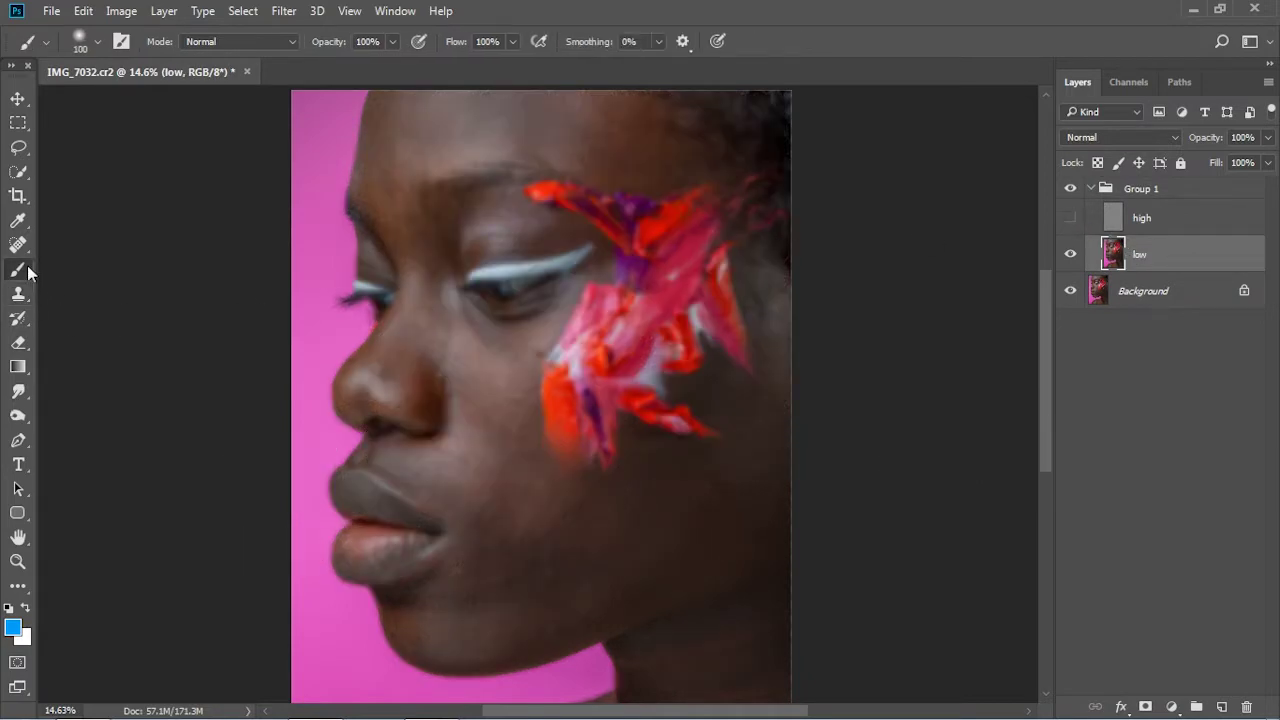
right_click(27, 265)
left_click(110, 326)
- Set the Mixer Brush to Wet 100%, Load 30%, Mix 30% and Flow 30%
scroll(545, 150, "up", 3)
scroll(550, 120, "up", 4)
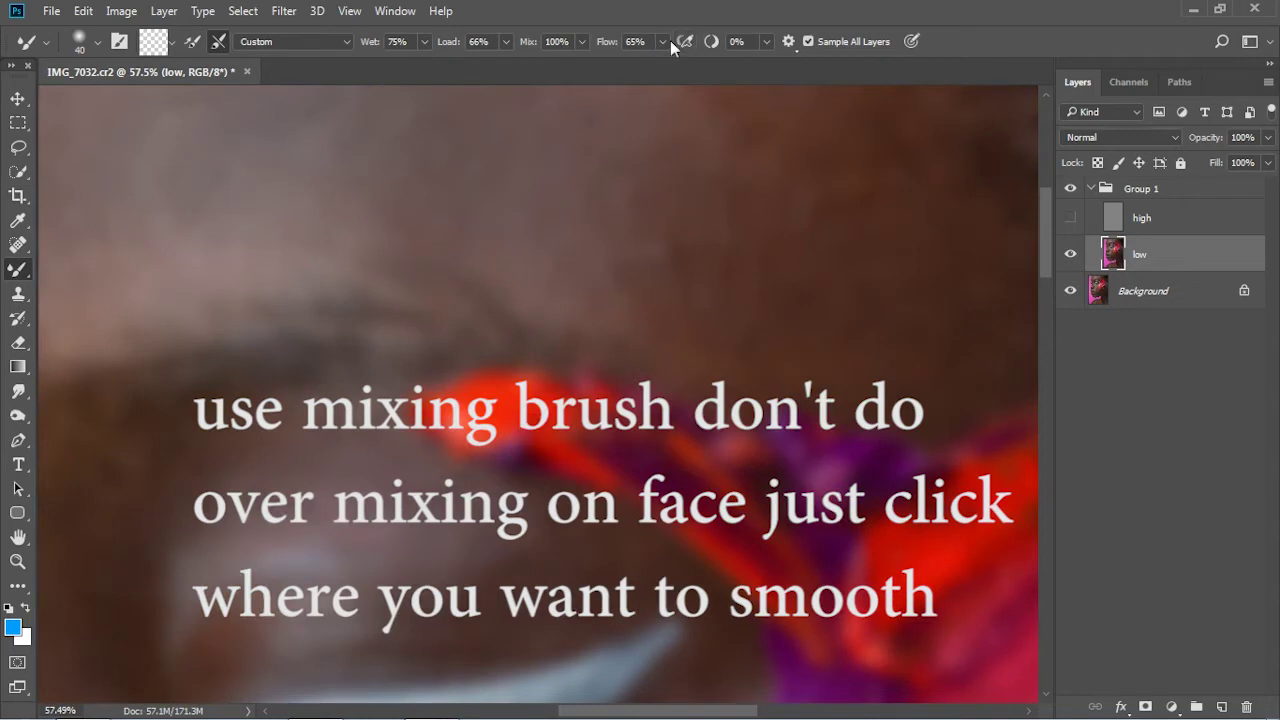
left_click_drag(663, 63, 637, 66)
type("30")
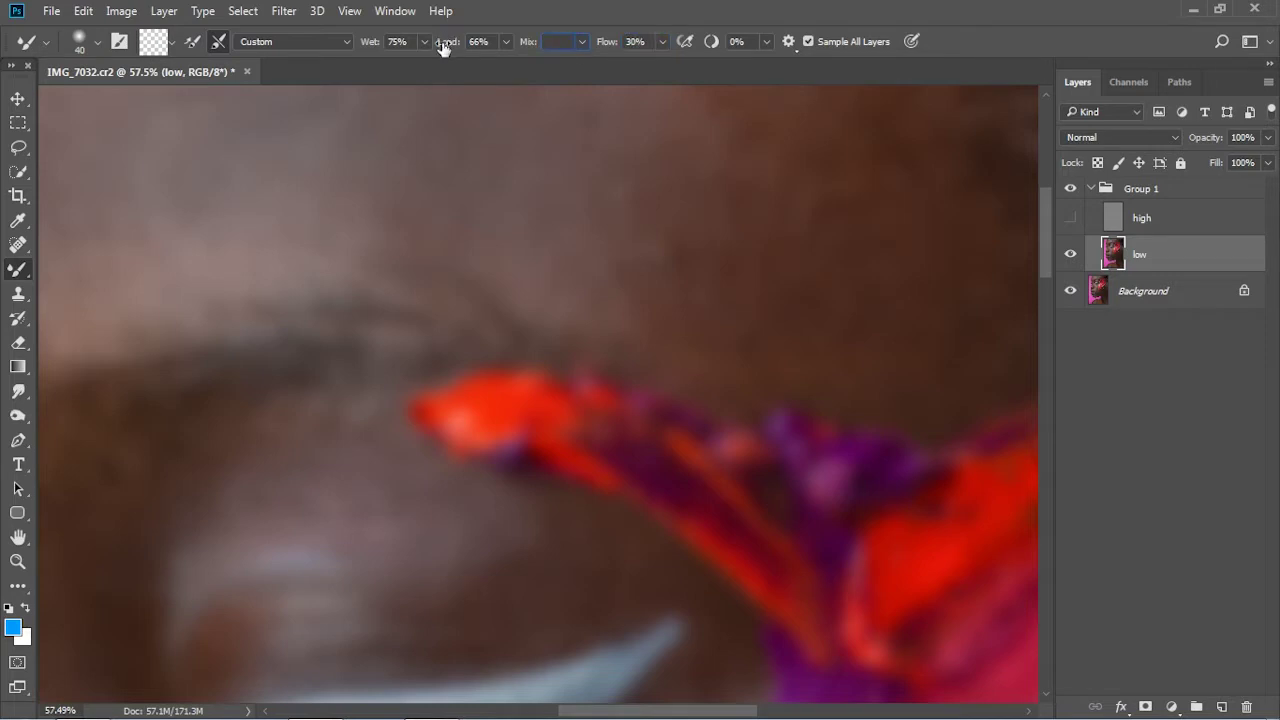
type("3")
type("0")
key("shift+Tab")
key("shift+Tab")
type("100")
key("Return")
scroll(724, 205, "up", 3, "alt")
scroll(677, 206, "up", 2, "alt")
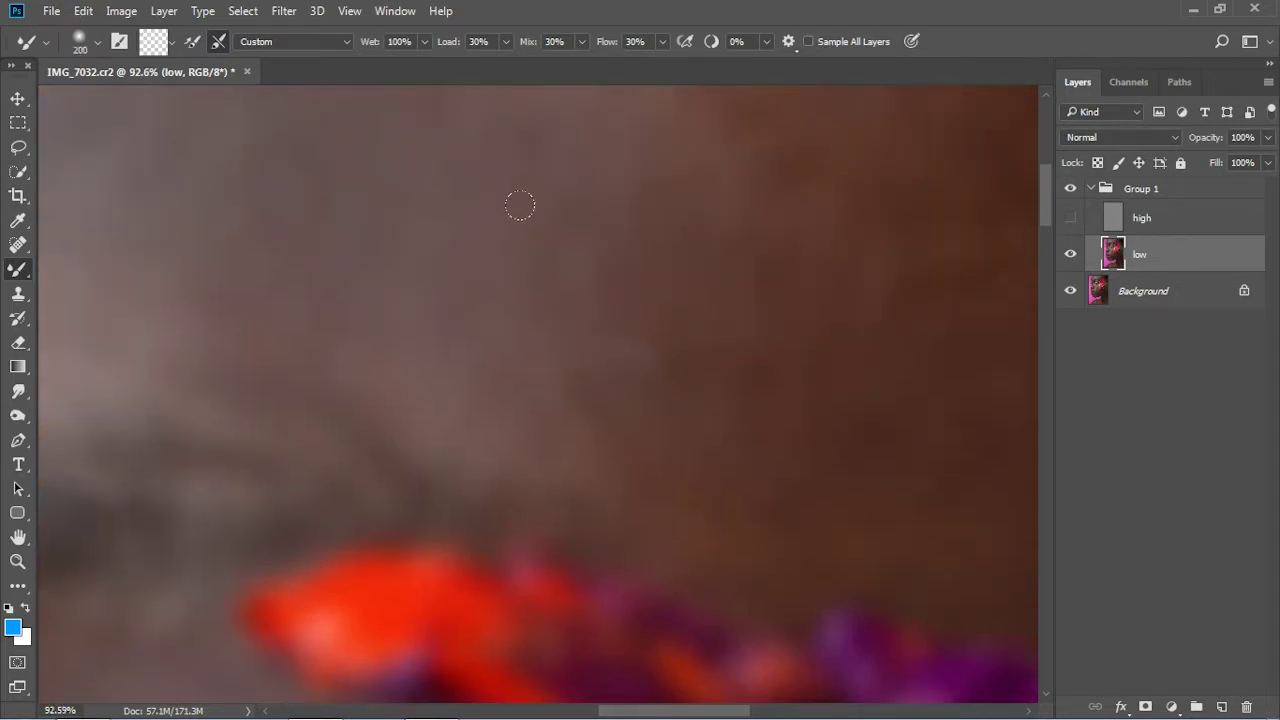
- Smooth the skin tones on the low layer with the Mixer Brush, then reveal the high layer to check
scroll(680, 378, "up", 2)
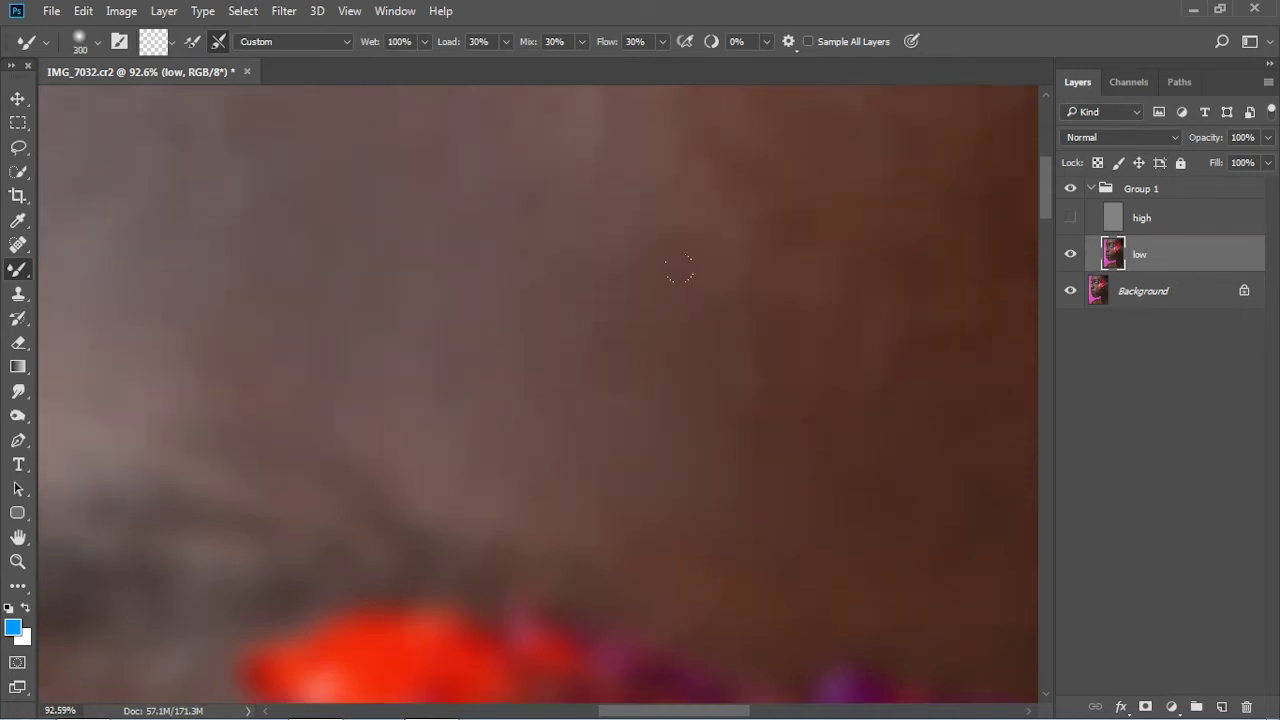
scroll(691, 277, "up", 1)
key("bracketright")
key("bracketright")
scroll(449, 161, "down", 2, "alt")
scroll(583, 323, "down", 2, "alt")
scroll(662, 300, "down", 2, "alt")
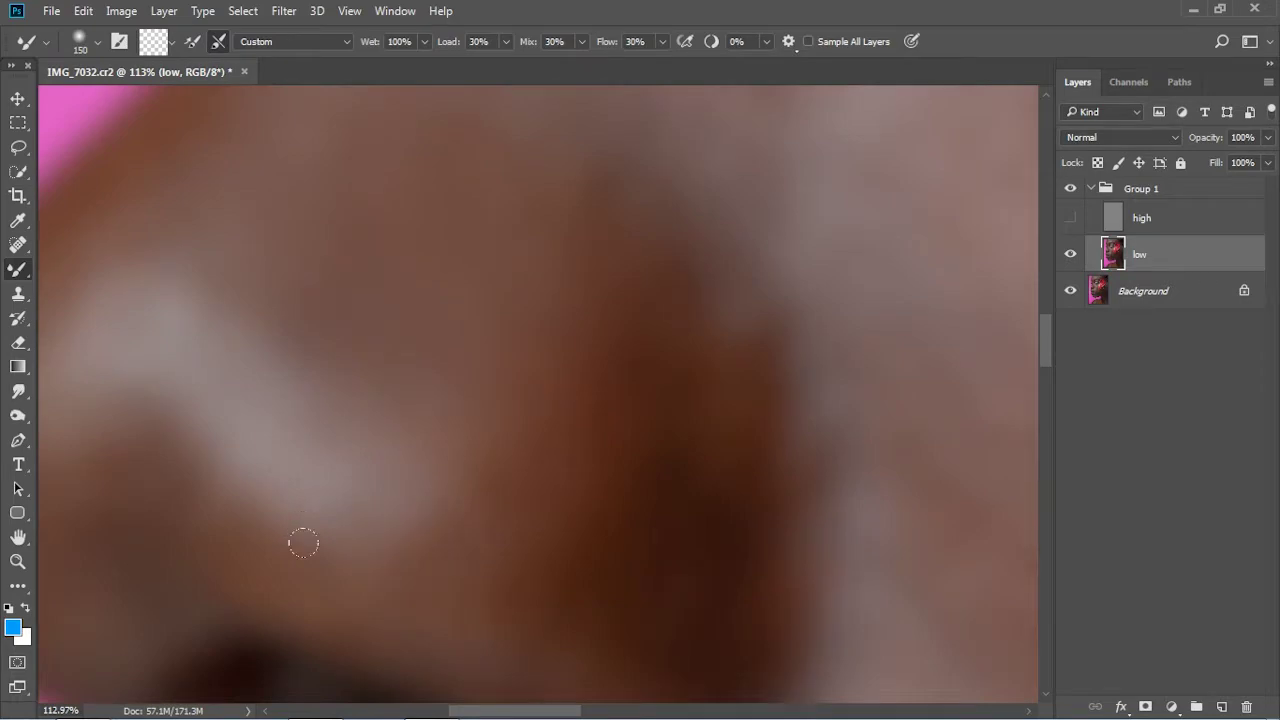
scroll(194, 494, "down", 5)
scroll(657, 360, "up", 6)
key("bracketright")
key("bracketright")
key("bracketright")
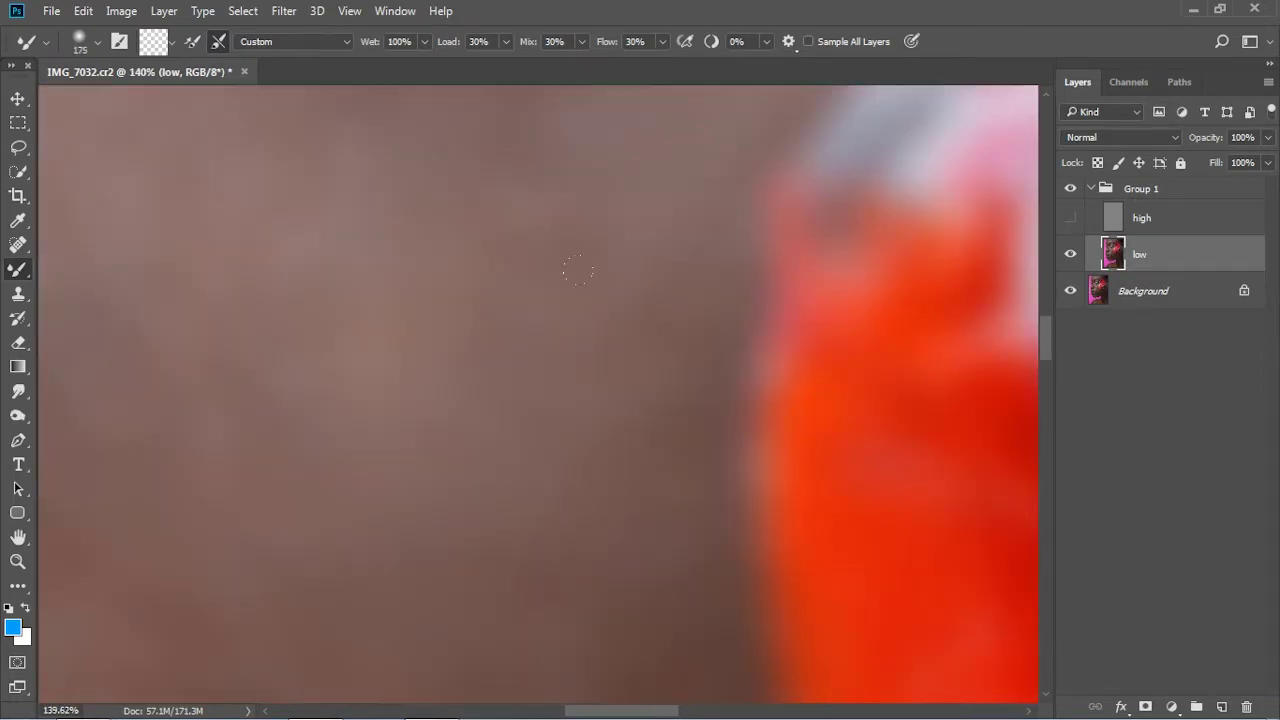
scroll(486, 449, "down", 3)
scroll(423, 463, "down", 2)
scroll(286, 478, "down", 5)
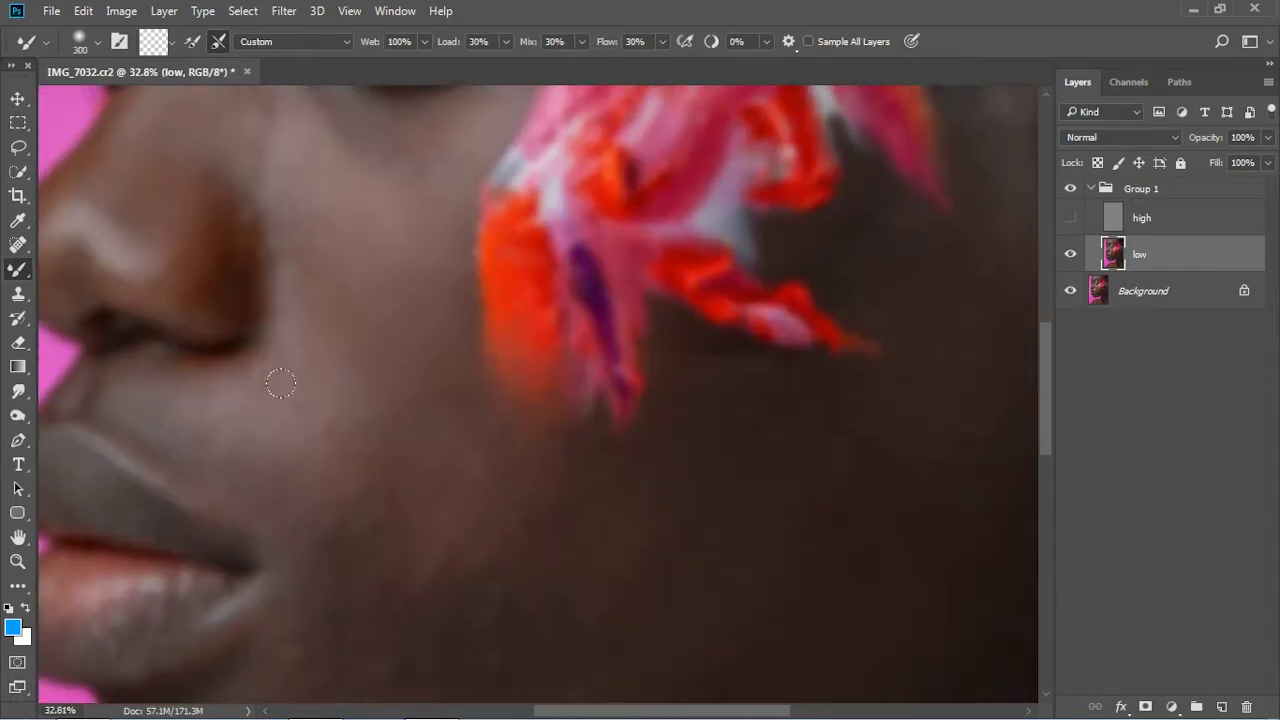
scroll(266, 380, "up", 4)
scroll(220, 363, "up", 2)
key("bracketleft")
key("bracketleft")
scroll(518, 456, "down", 2)
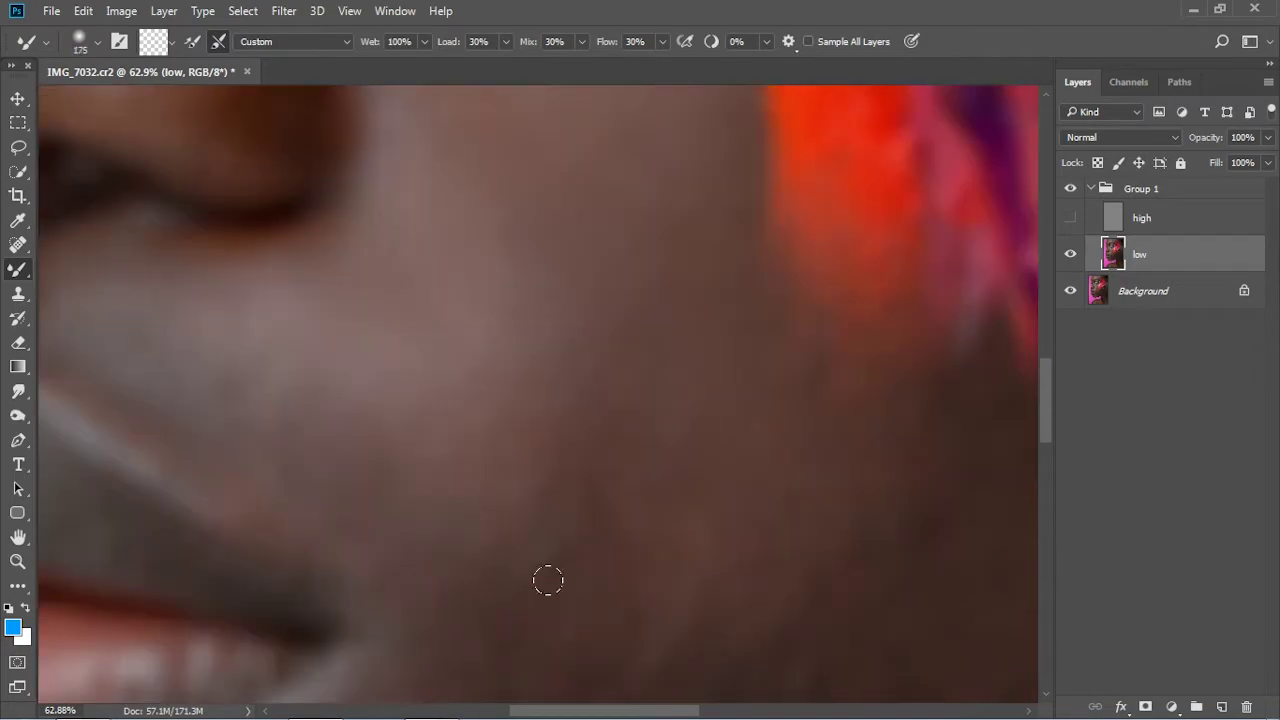
key("bracketleft")
scroll(371, 366, "down", 4)
left_click(1070, 217)
- Keep blending the low layer's skin colour, then collapse the frequency group to review the face
scroll(509, 423, "down", 1)
scroll(814, 360, "up", 3)
key("bracketright")
key("bracketright")
key("bracketright")
scroll(251, 451, "down", 2)
scroll(314, 346, "up", 2)
scroll(314, 346, "down", 2)
key("bracketleft")
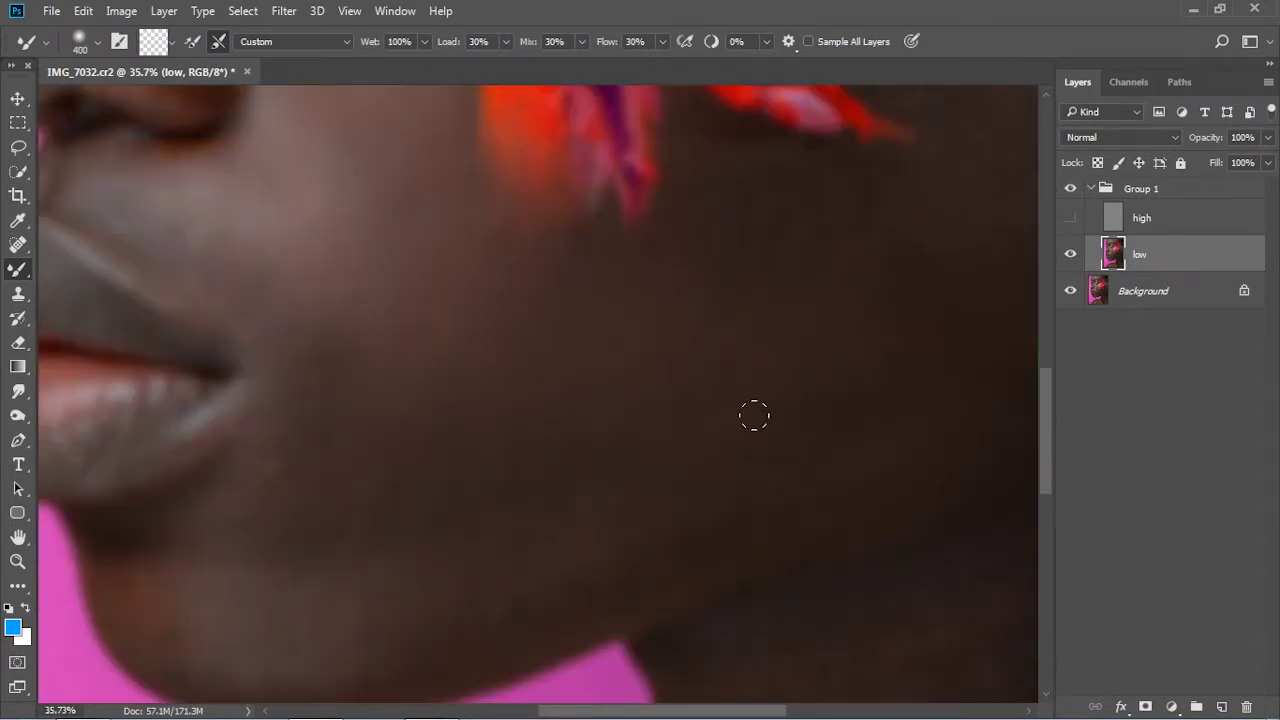
scroll(521, 444, "down", 1)
key("bracketleft")
scroll(99, 466, "up", 2)
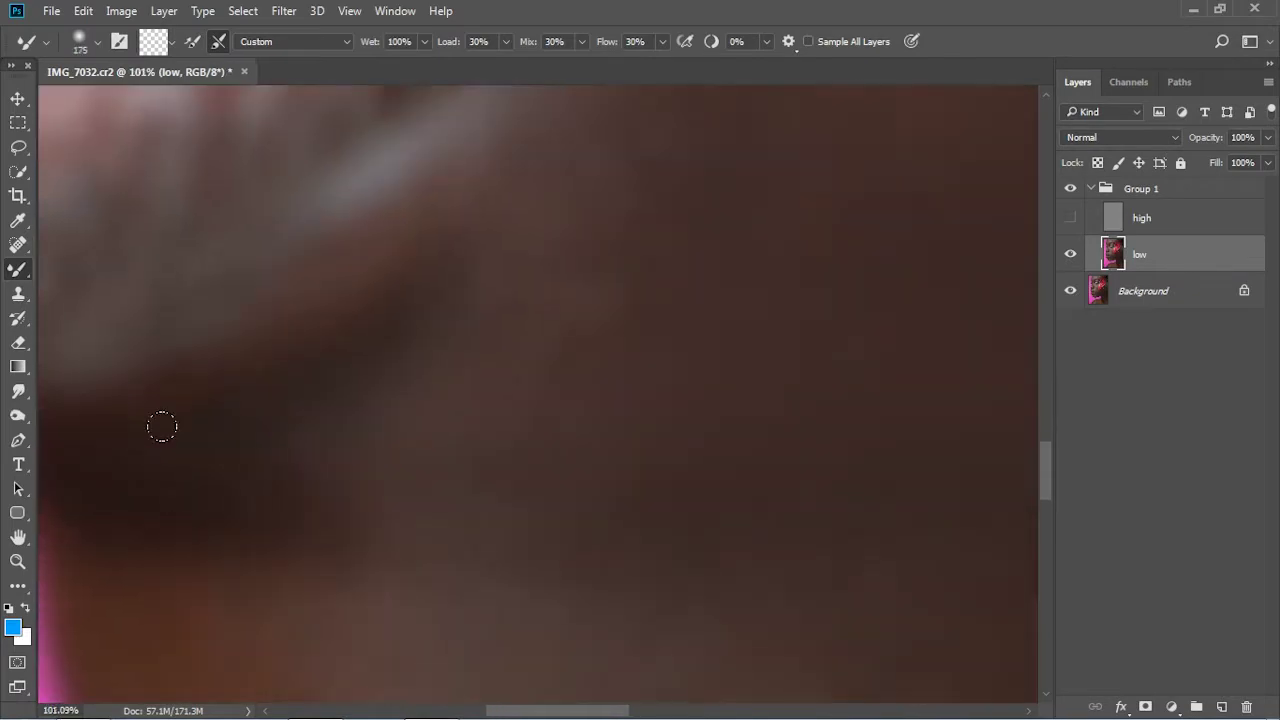
scroll(129, 371, "down", 1)
scroll(271, 571, "up", 3)
scroll(580, 391, "down", 3)
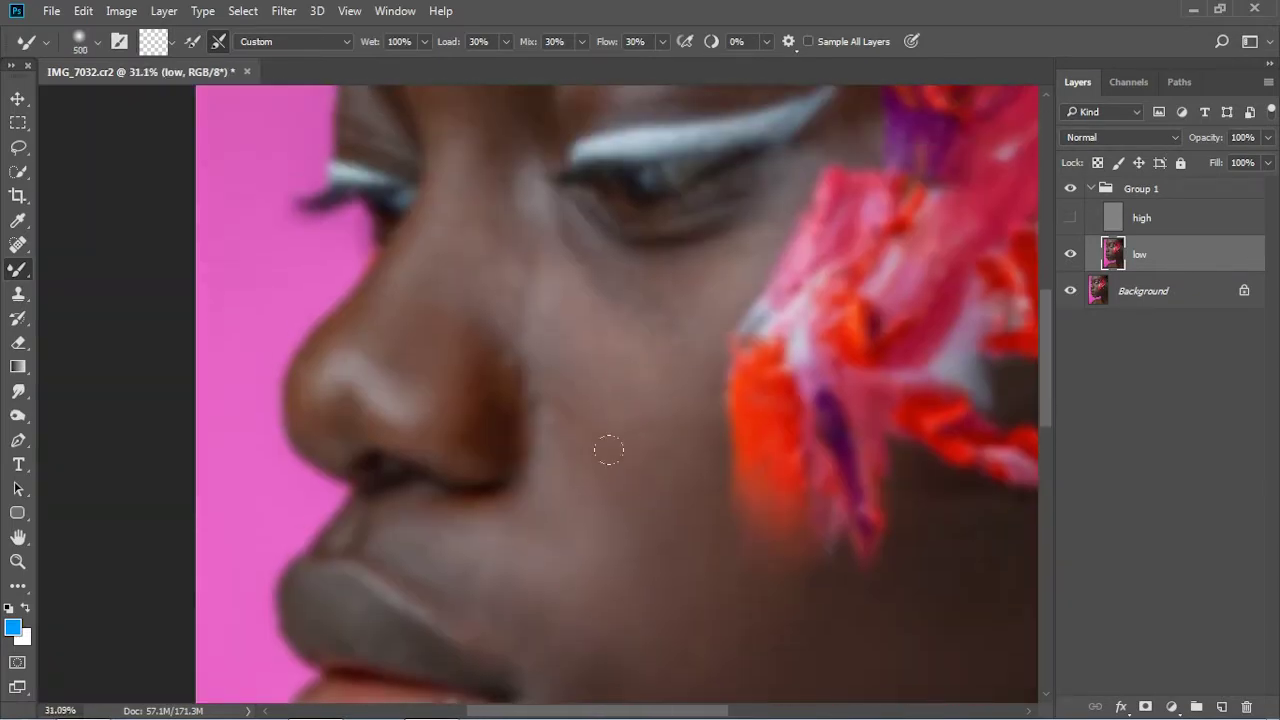
scroll(739, 287, "up", 2)
key("bracketright")
key("bracketright")
scroll(363, 553, "down", 2)
scroll(594, 303, "up", 2)
key("bracketright")
key("bracketright")
key("bracketright")
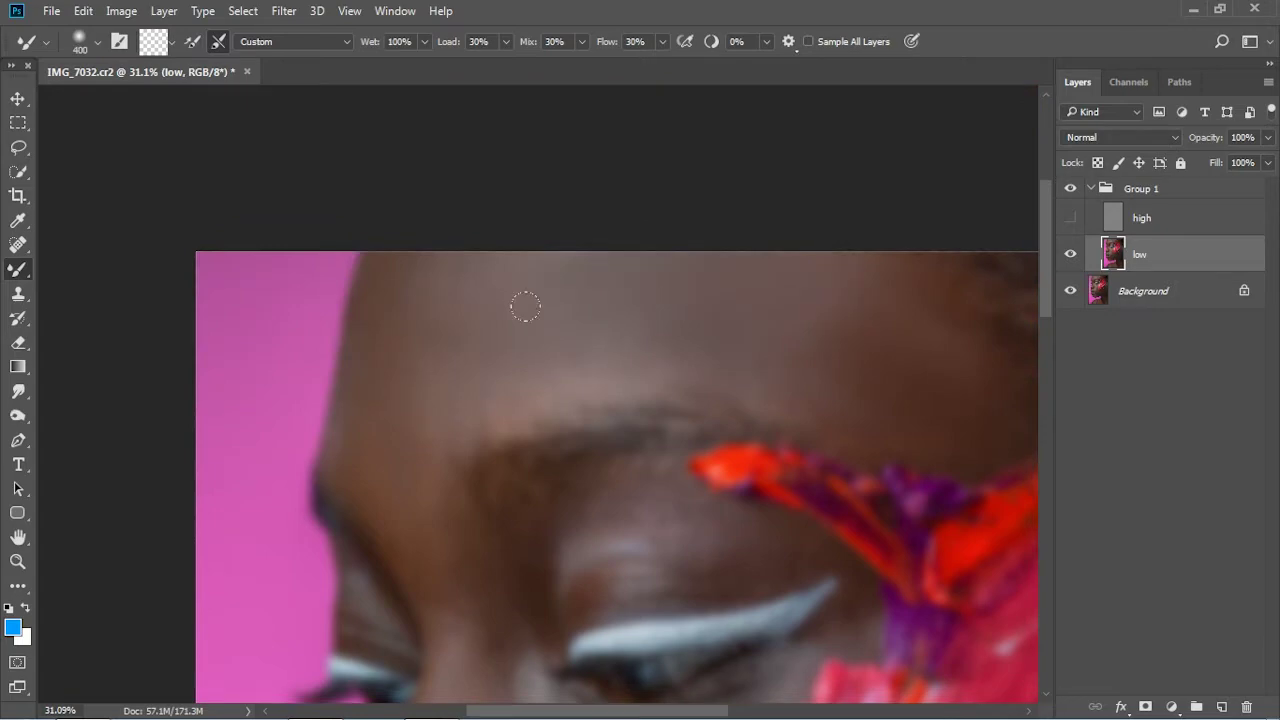
scroll(886, 365, "down", 3)
scroll(571, 223, "up", 1)
left_click(1089, 189)
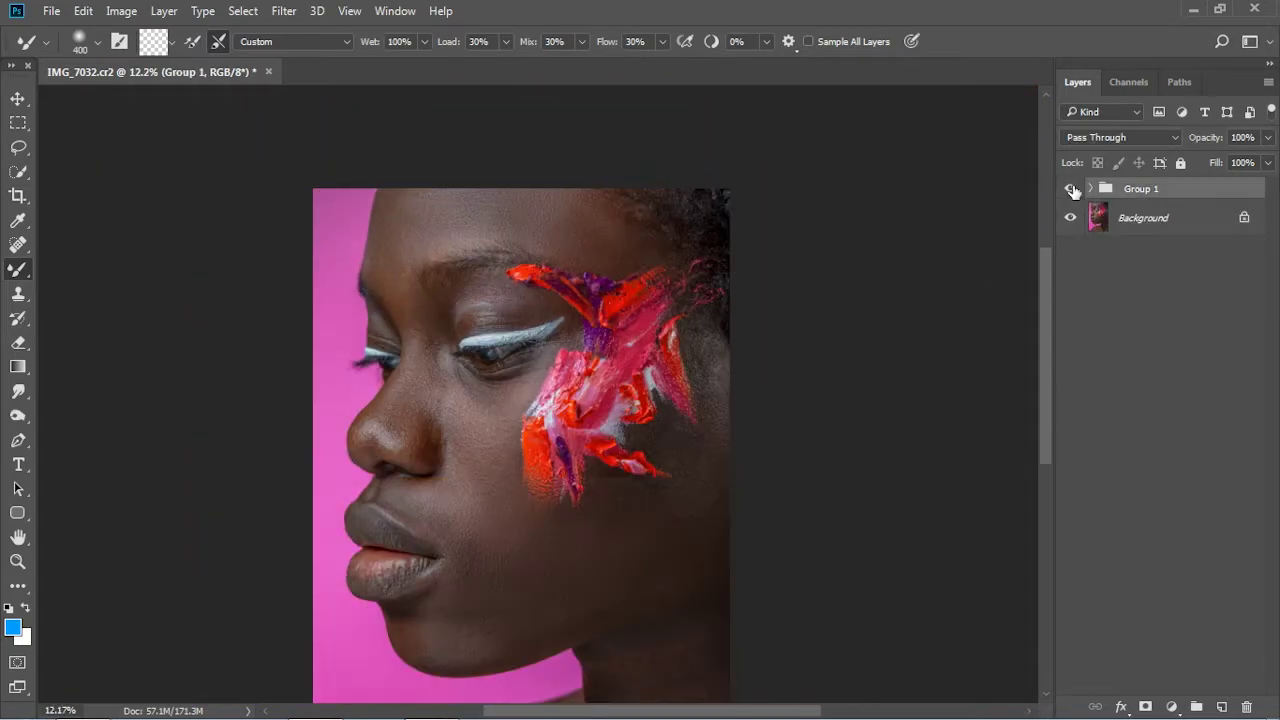
- Blend more skin areas on the low layer and show the high layer again
scroll(740, 364, "up", 3)
key("bracketleft")
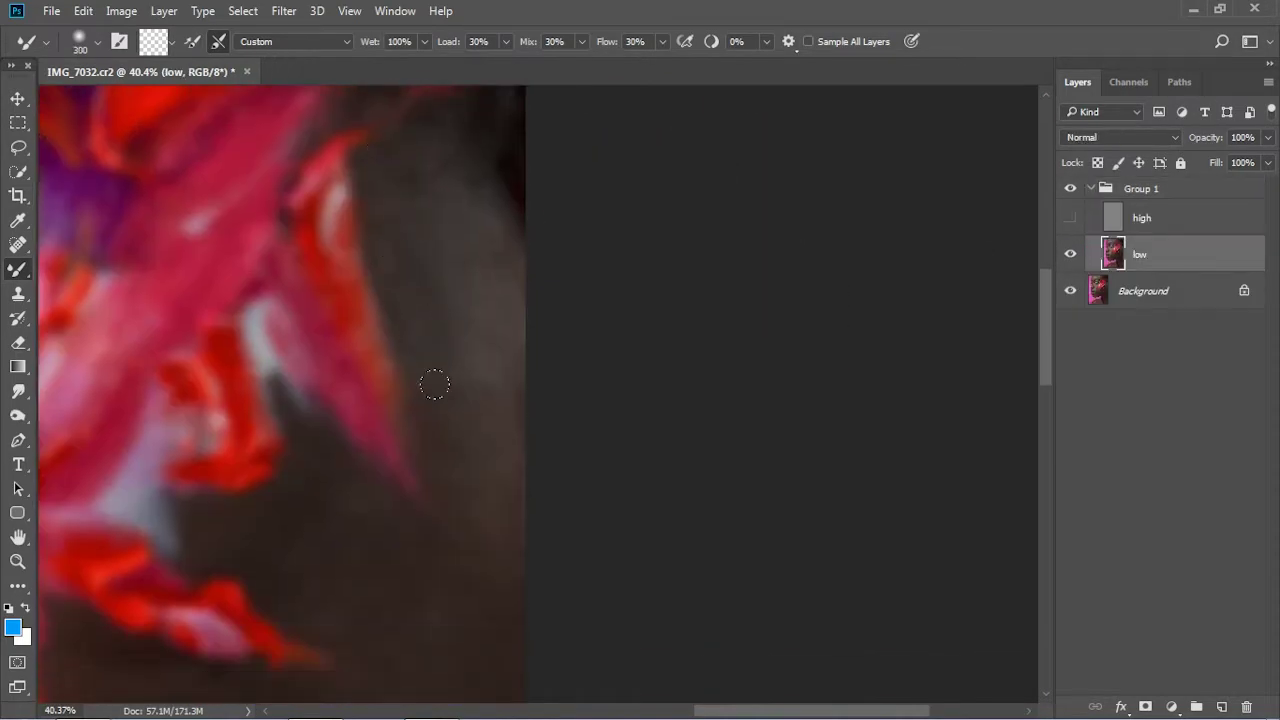
scroll(431, 260, "down", 2)
scroll(289, 260, "down", 2)
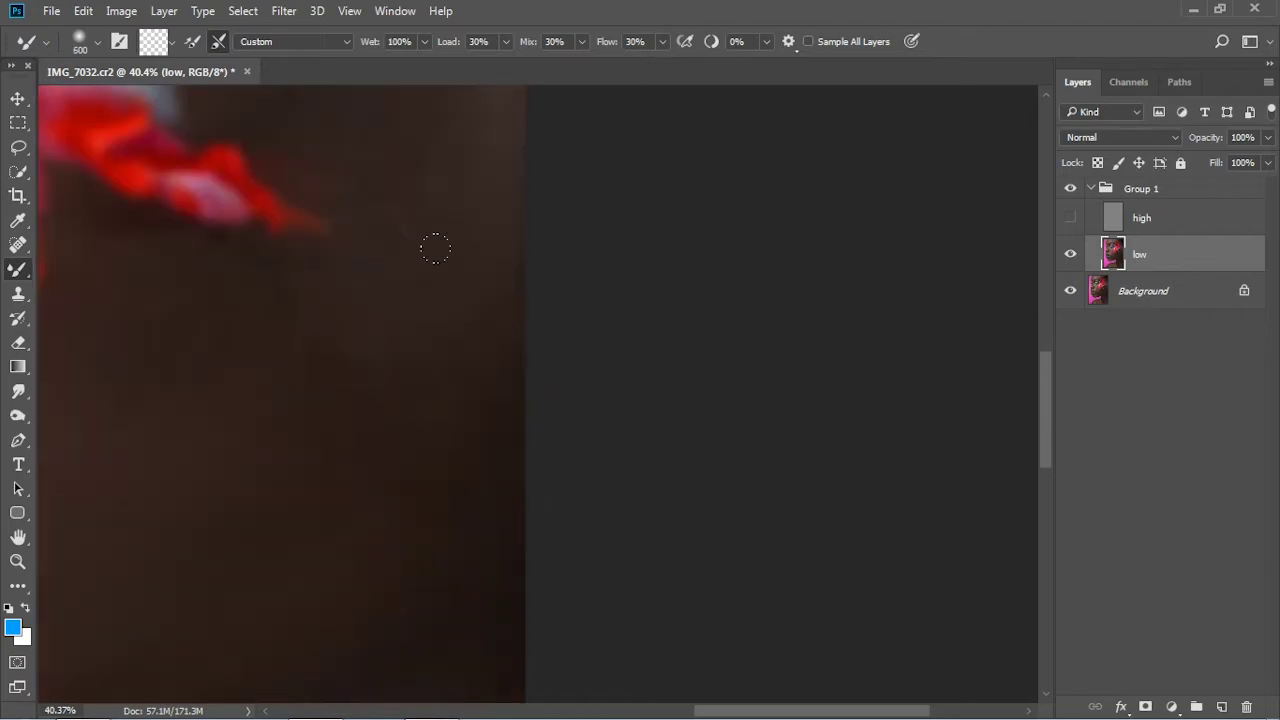
scroll(400, 300, "up", 1)
scroll(370, 340, "left", 3)
key("bracketright")
key("bracketright")
key("bracketright")
scroll(233, 362, "up", 2)
scroll(149, 306, "left", 2)
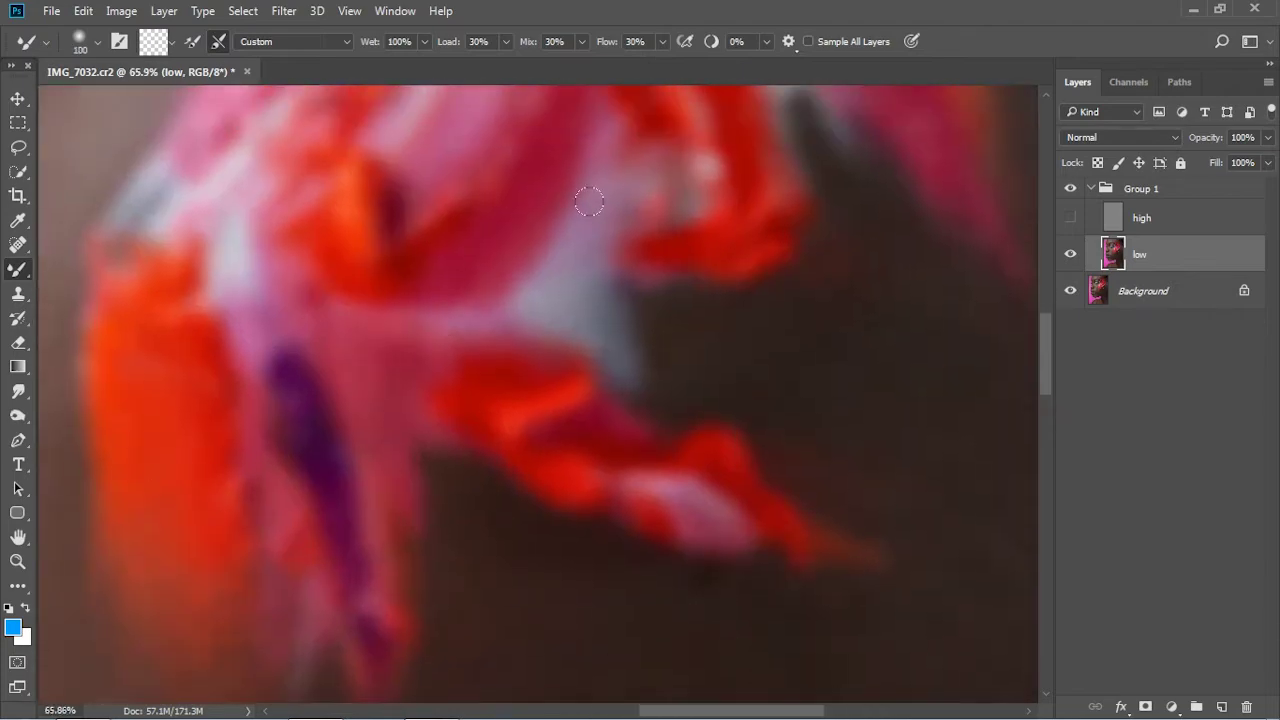
scroll(586, 200, "up", 1)
key("bracketleft")
key("bracketleft")
key("bracketleft")
scroll(346, 200, "down", 3)
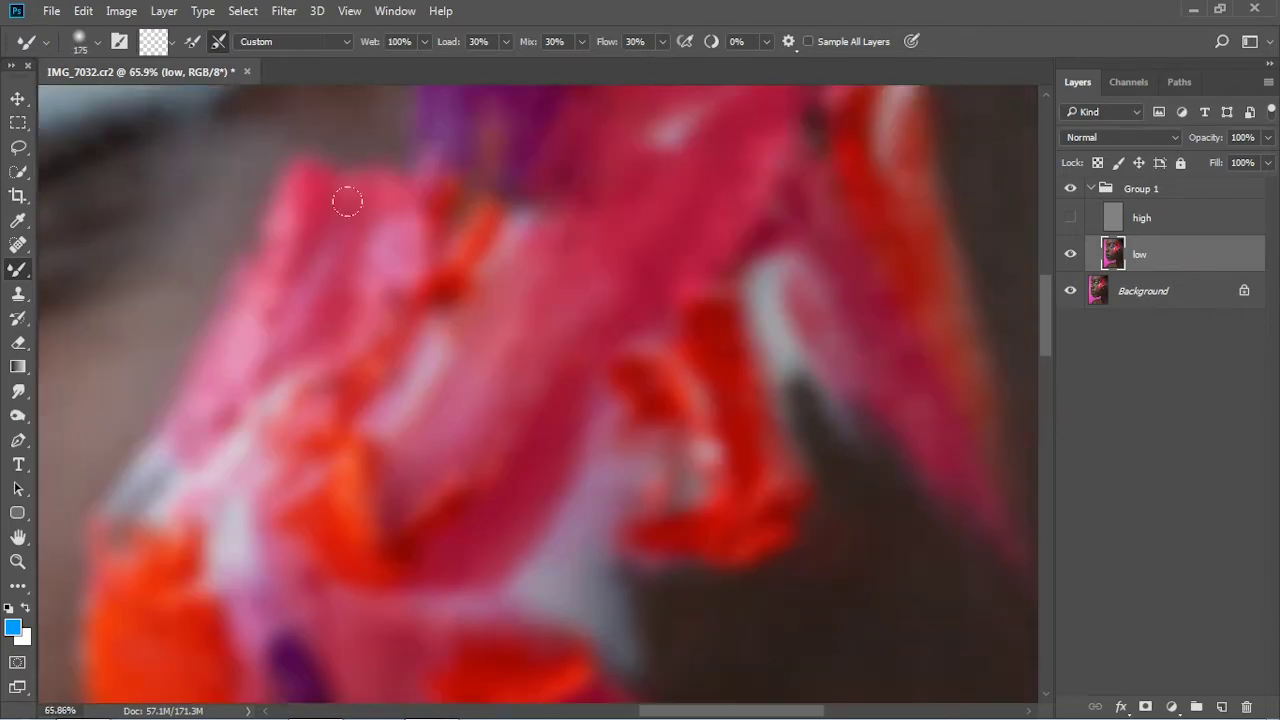
scroll(489, 229, "up", 2)
key("bracketright")
scroll(759, 221, "up", 2)
left_click(1071, 217)
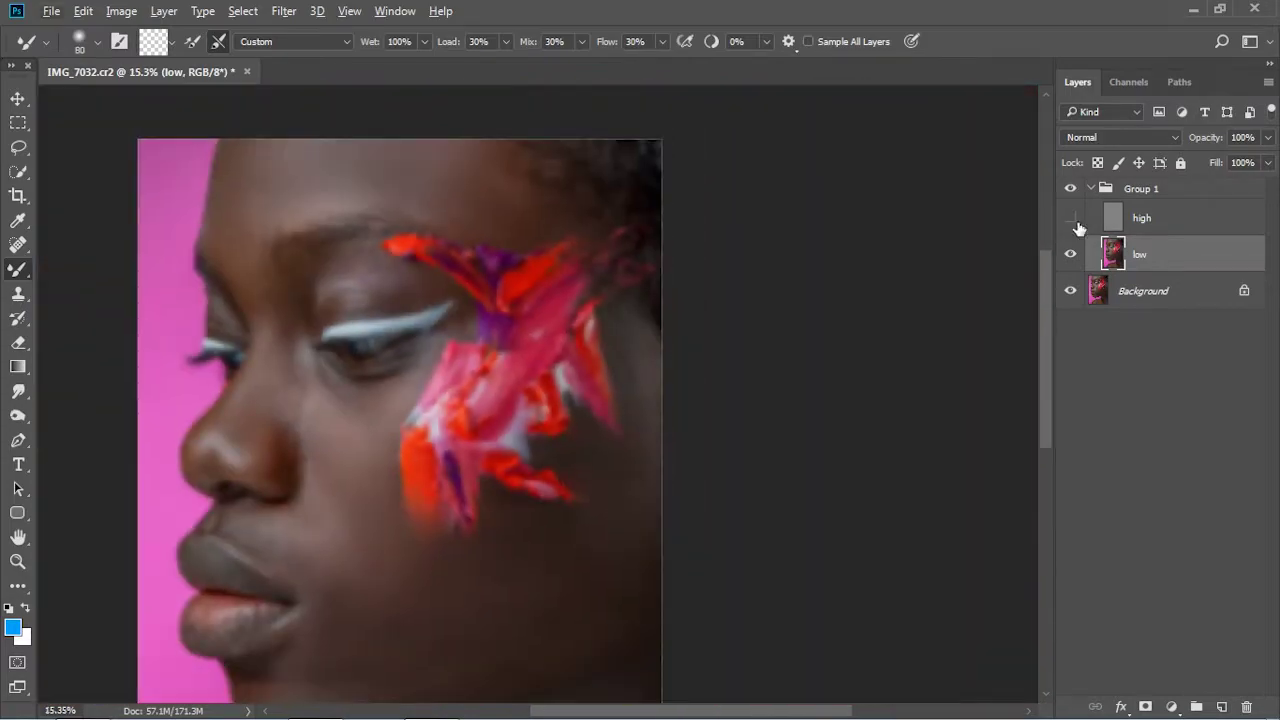
- Select the high texture layer and hide the low layer to see only texture
scroll(402, 410, "up", 5)
key("bracketleft")
key("bracketleft")
scroll(400, 410, "up", 2)
scroll(551, 371, "down", 5)
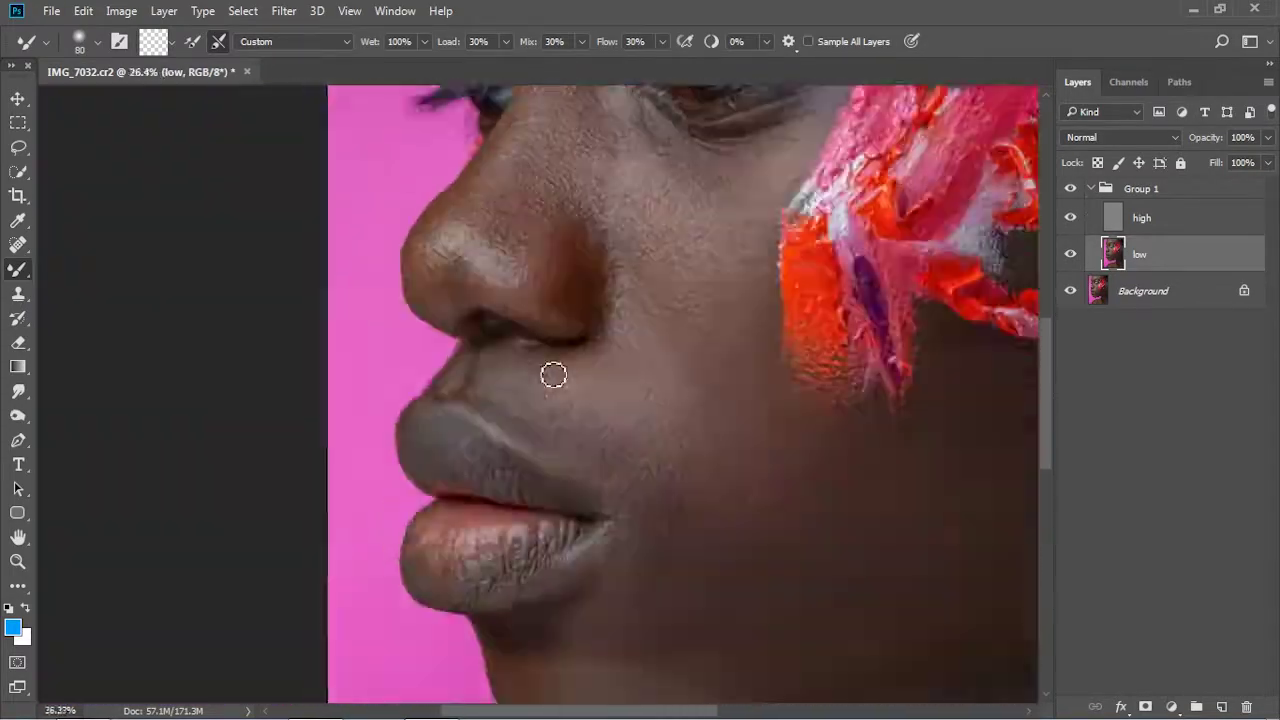
scroll(800, 330, "up", 5)
left_click(1140, 217)
left_click(1071, 254)
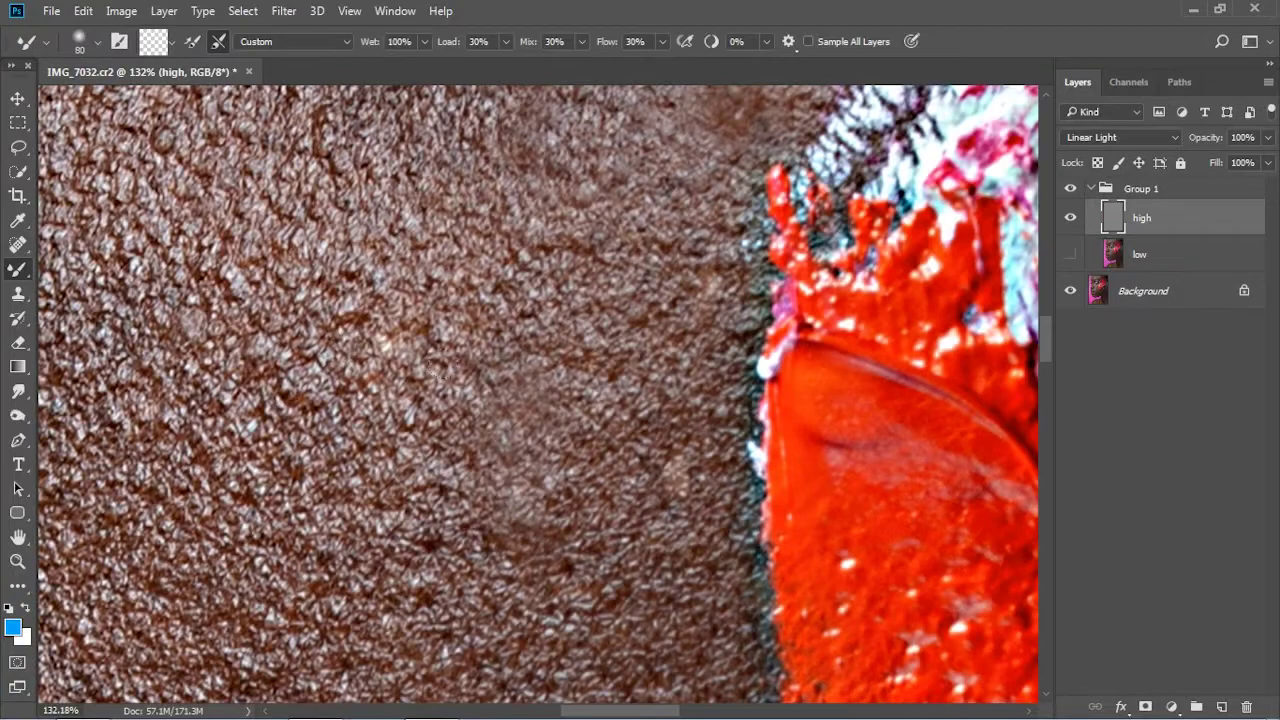
- Clone away blotchy cheek texture on the high layer with a size-20 Clone Stamp
key("s")
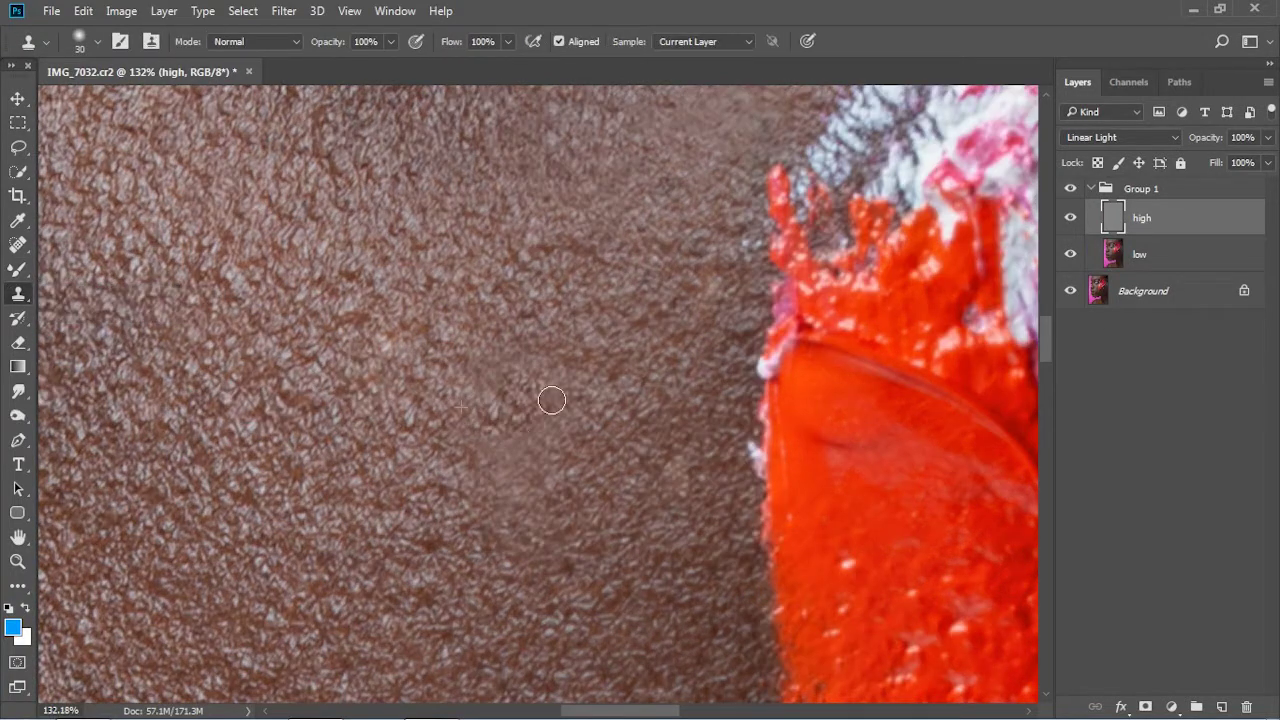
scroll(505, 374, "up", 2)
scroll(470, 350, "down", 2)
scroll(434, 333, "down", 3)
scroll(434, 333, "up", 4)
scroll(300, 310, "down", 2)
scroll(240, 293, "up", 2)
key("bracketleft")
key("bracketleft")
key("bracketleft")
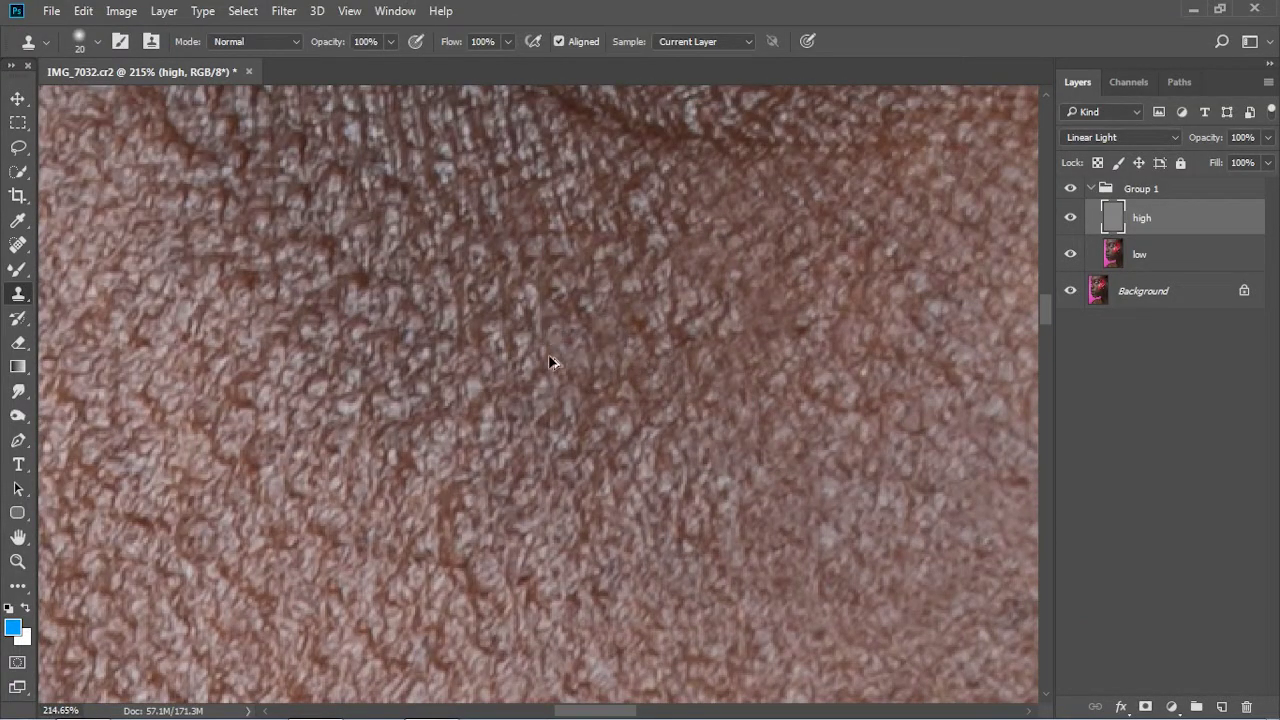
scroll(447, 476, "up", 1)
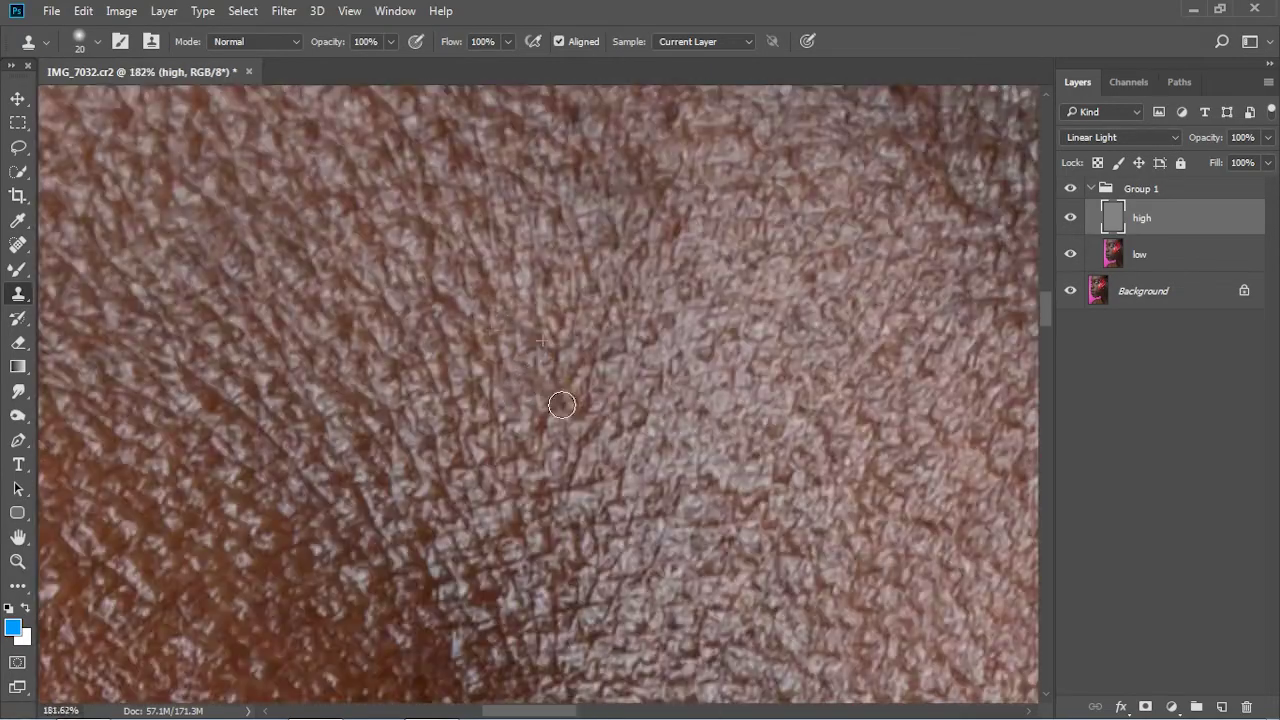
scroll(447, 476, "down", 1)
scroll(470, 510, "down", 2)
scroll(498, 553, "down", 3)
scroll(498, 553, "up", 5)
- Fit the portrait to the window and continue clone-cleaning the lip texture
key("ctrl+0")
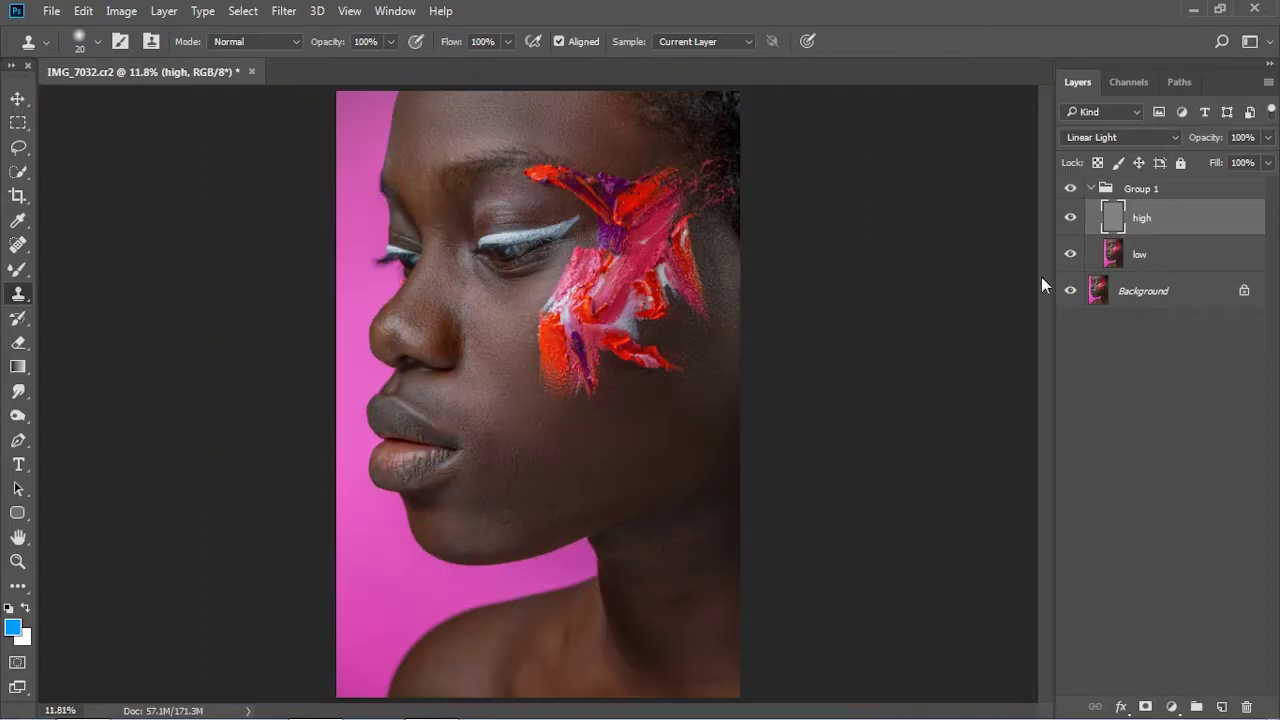
left_click(1090, 188)
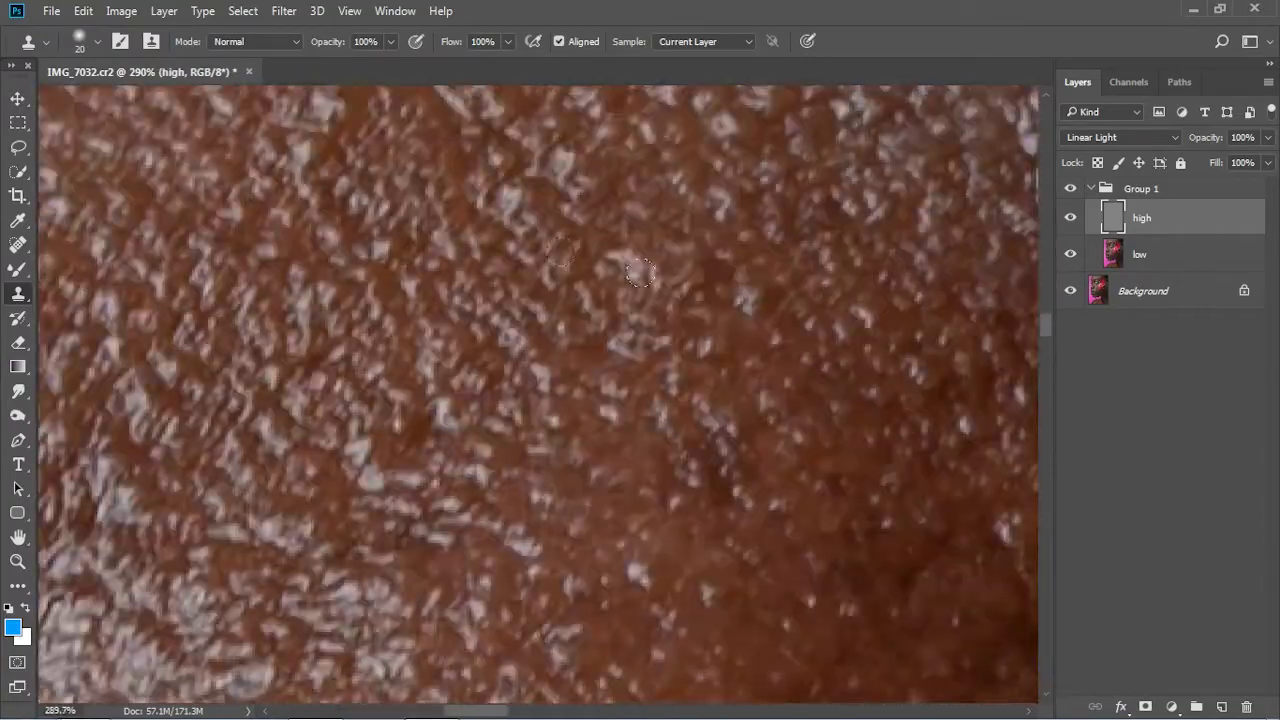
scroll(294, 600, "up", 3)
scroll(313, 483, "up", 3)
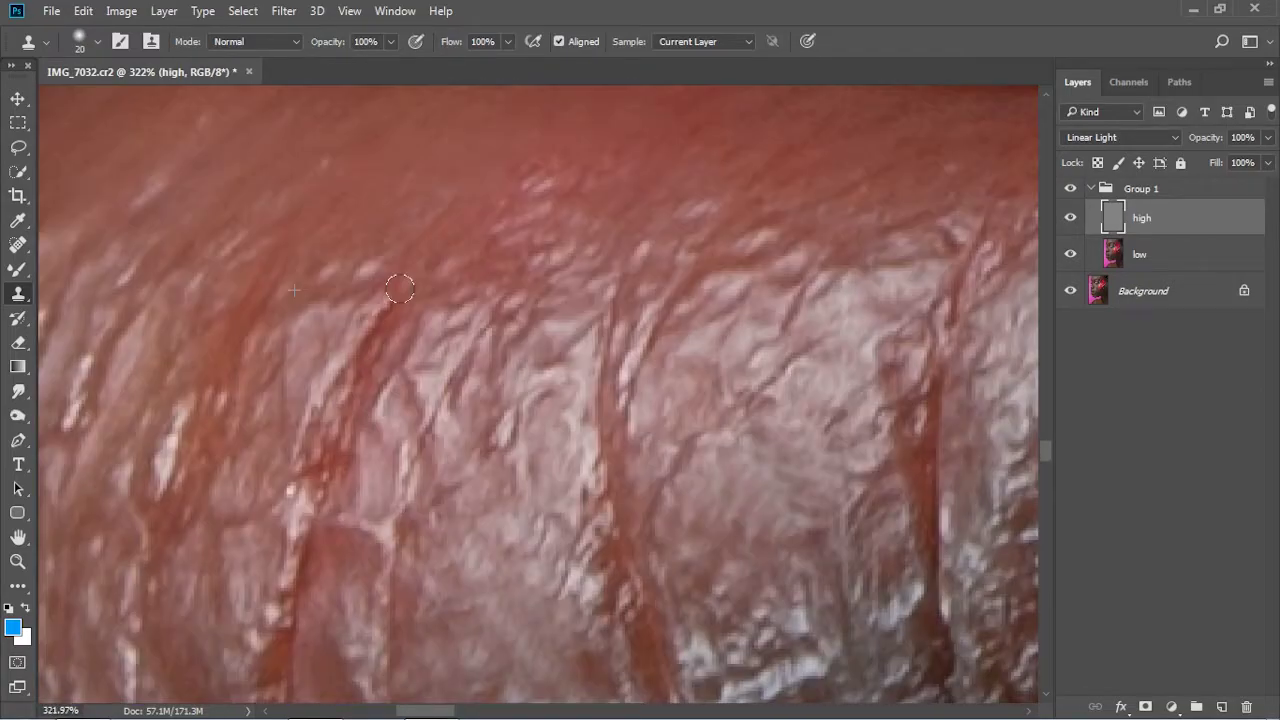
scroll(423, 424, "up", 5)
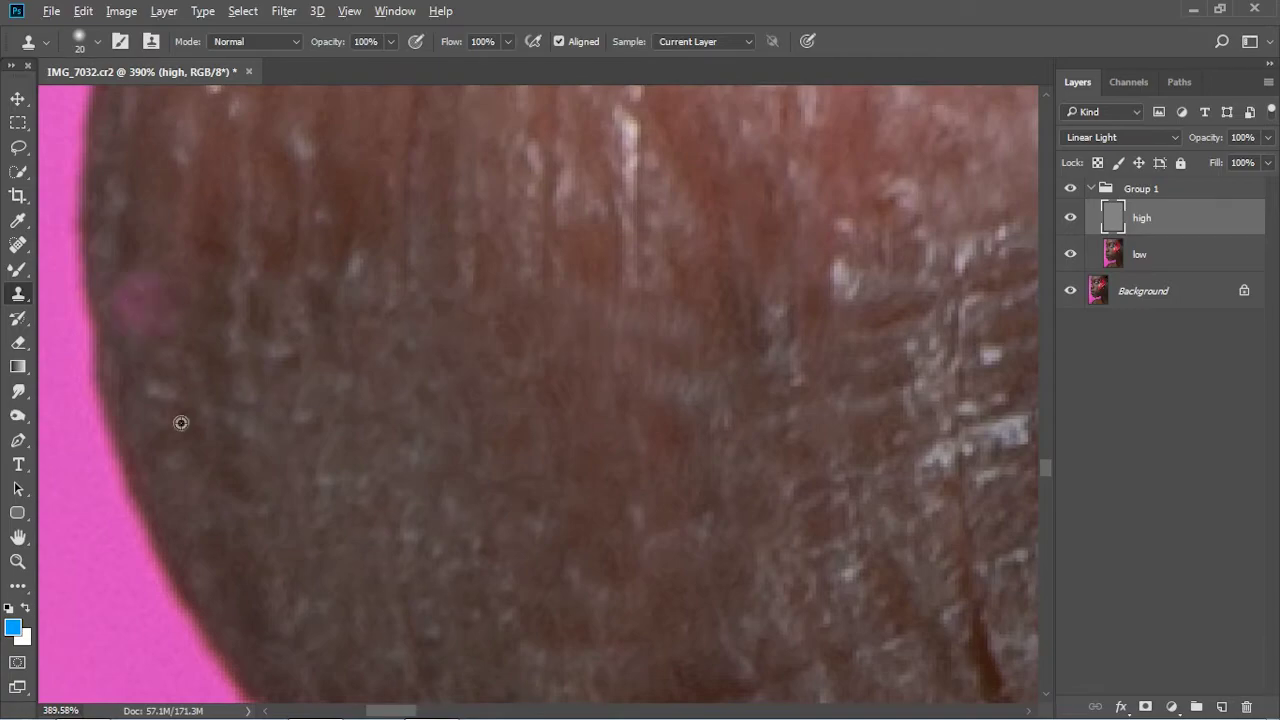
scroll(390, 487, "down", 5)
scroll(390, 487, "up", 5)
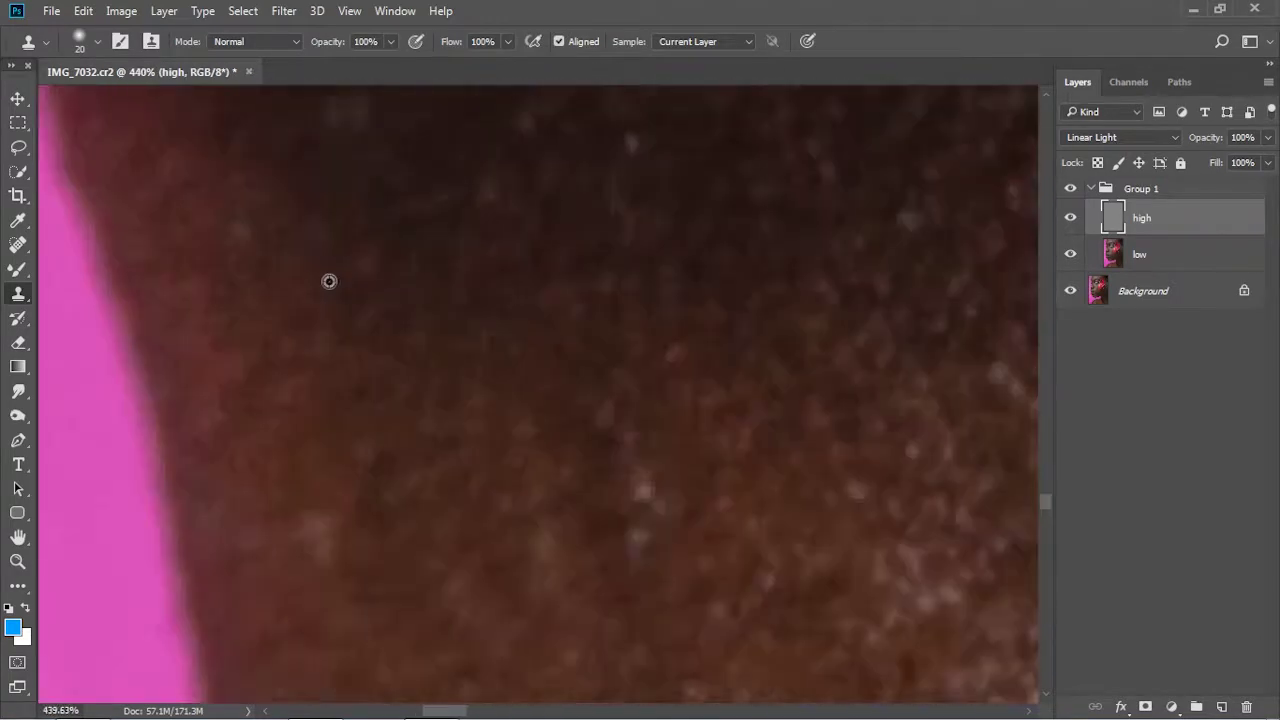
scroll(366, 346, "down", 1)
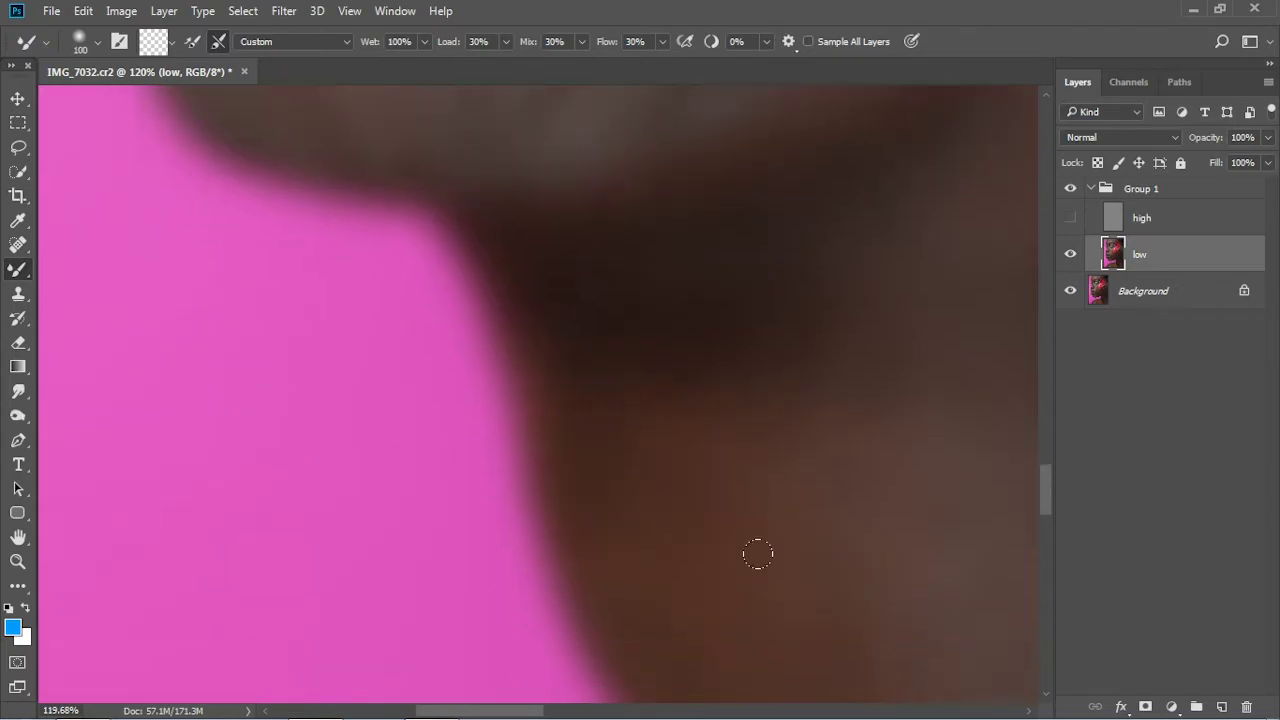
- Enlarge the Mixer Brush to 250 and blend the low layer around the lips, chin and paint edge
scroll(683, 460, "down", 3)
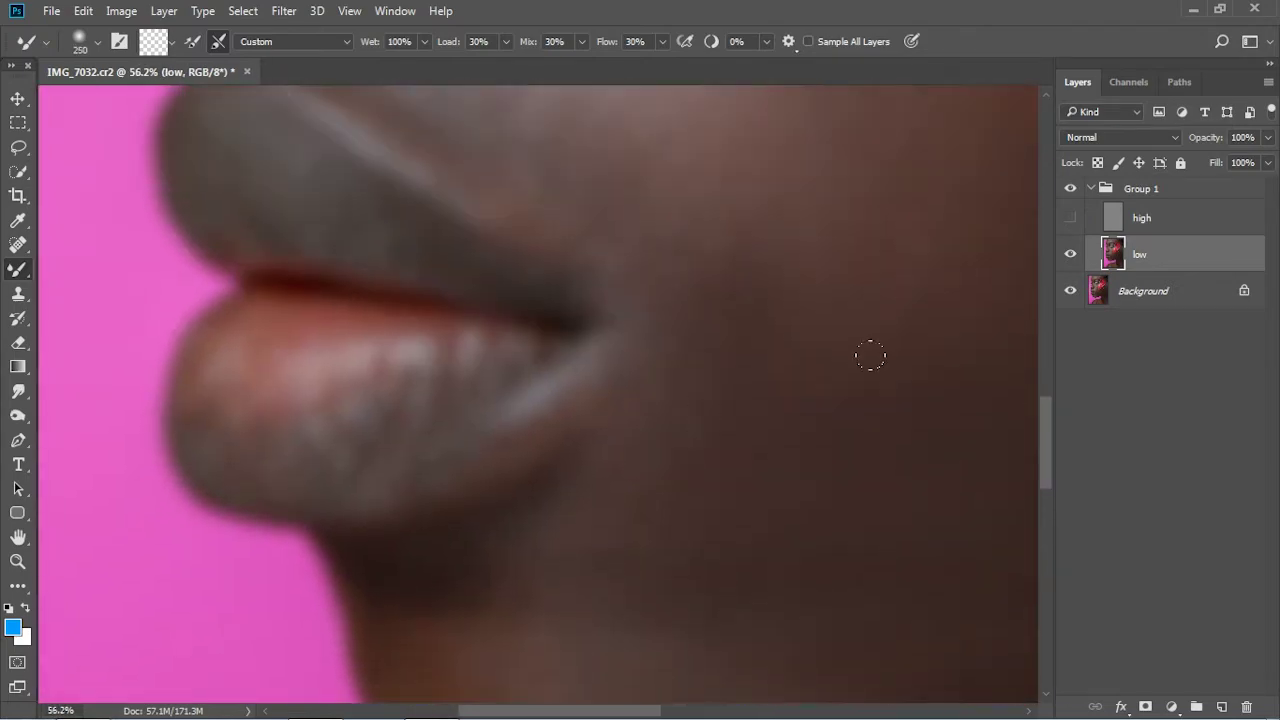
scroll(420, 222, "up", 5)
key("bracketright")
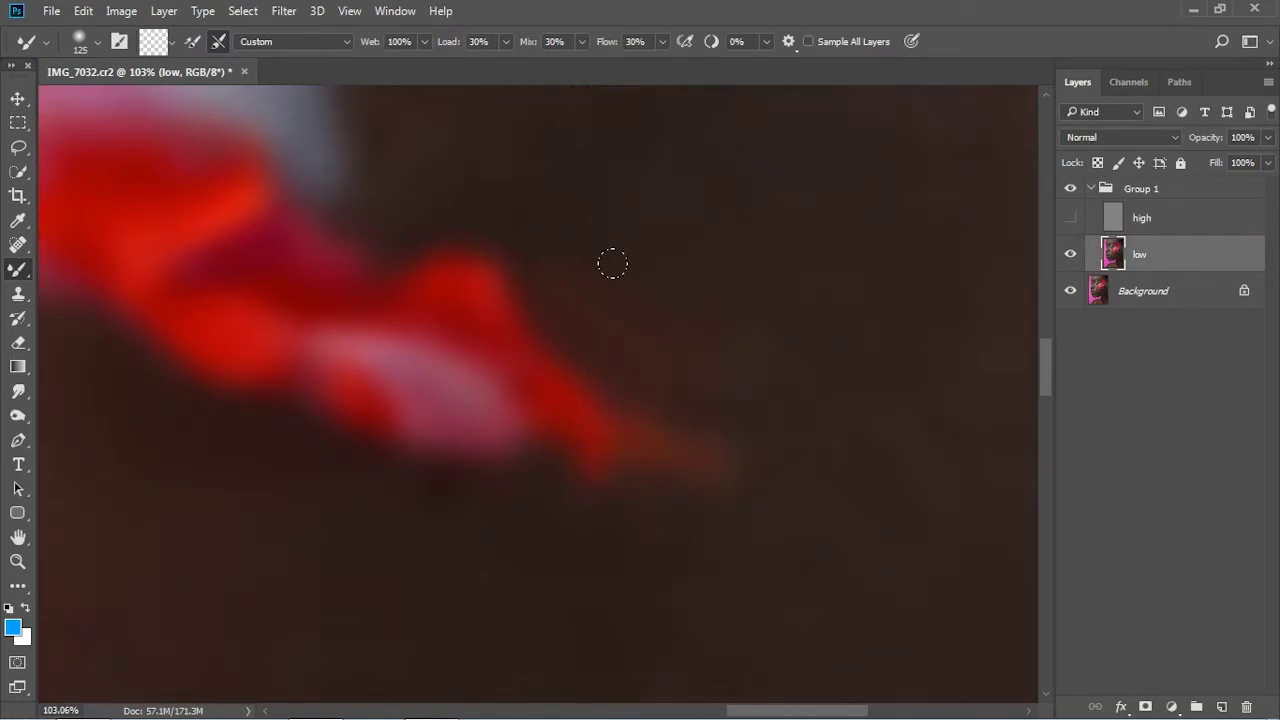
scroll(385, 293, "up", 3)
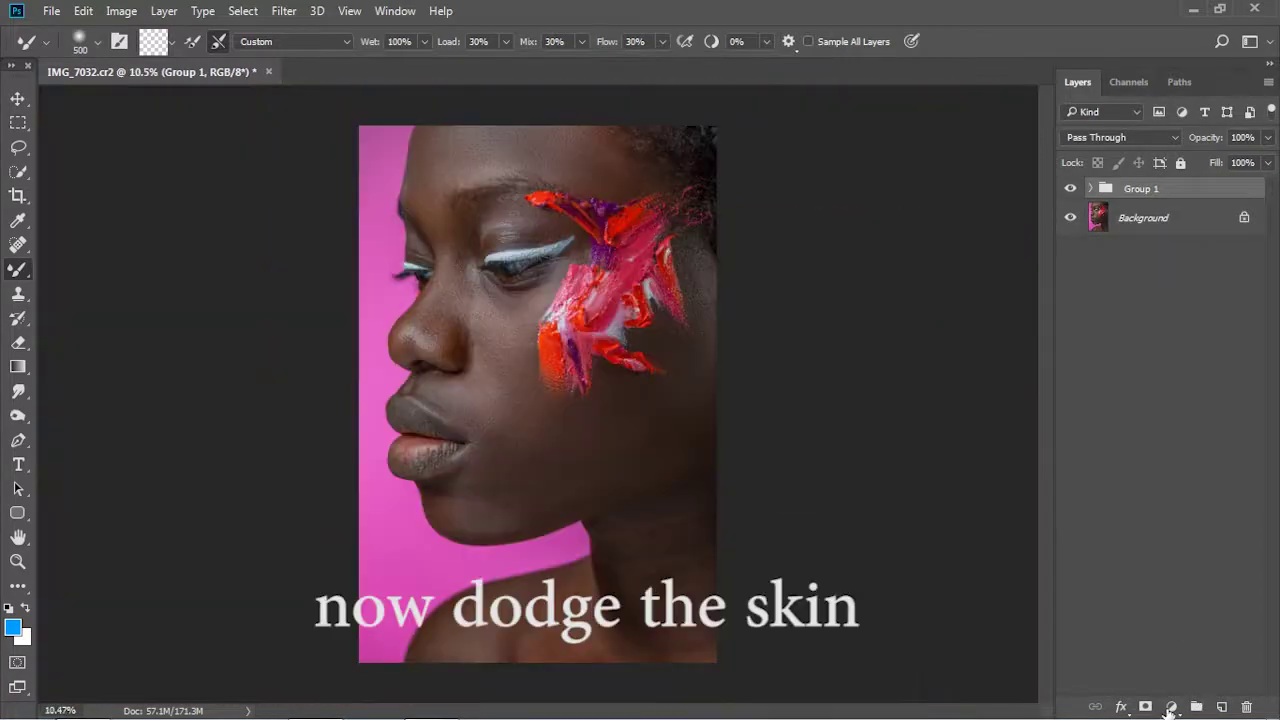
left_click(1172, 707)
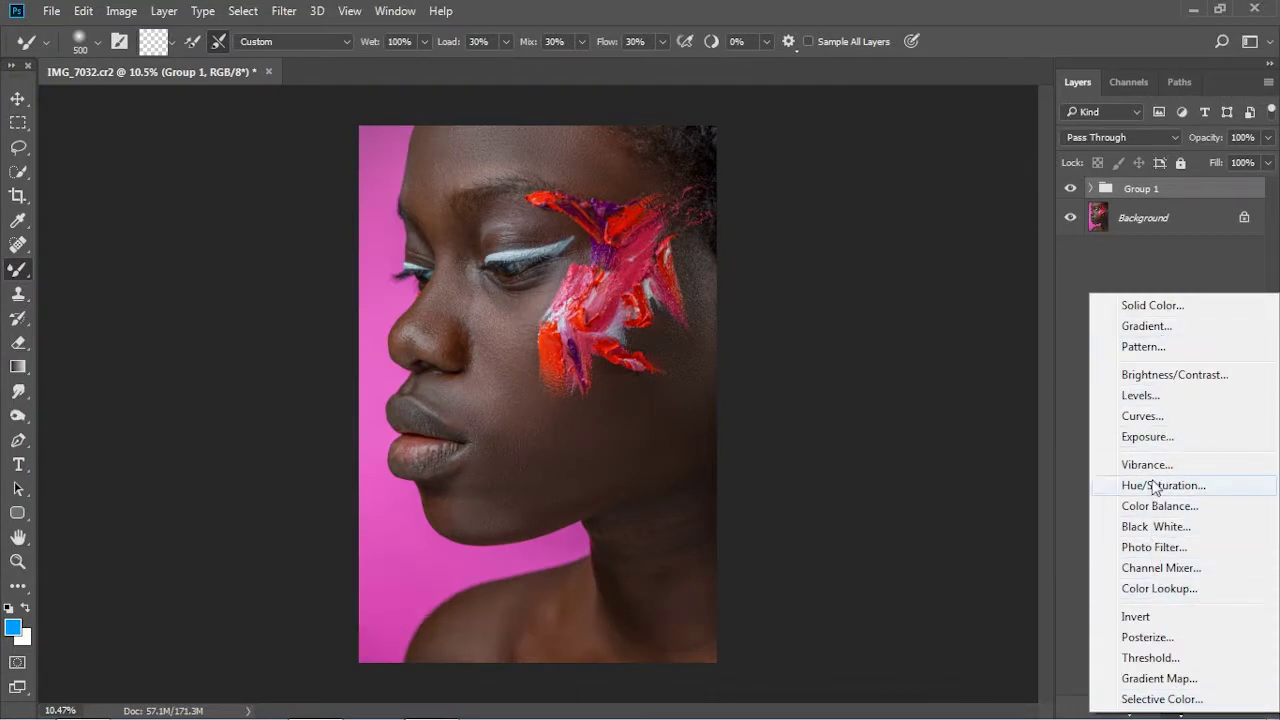
- Add a strongly brightening Curves layer, invert its mask to black, and rename it 'd'
left_click(1150, 418)
mouse_move(1068, 502)
left_mouse_down()
mouse_move(1018, 443)
mouse_move(1002, 460)
left_mouse_up()
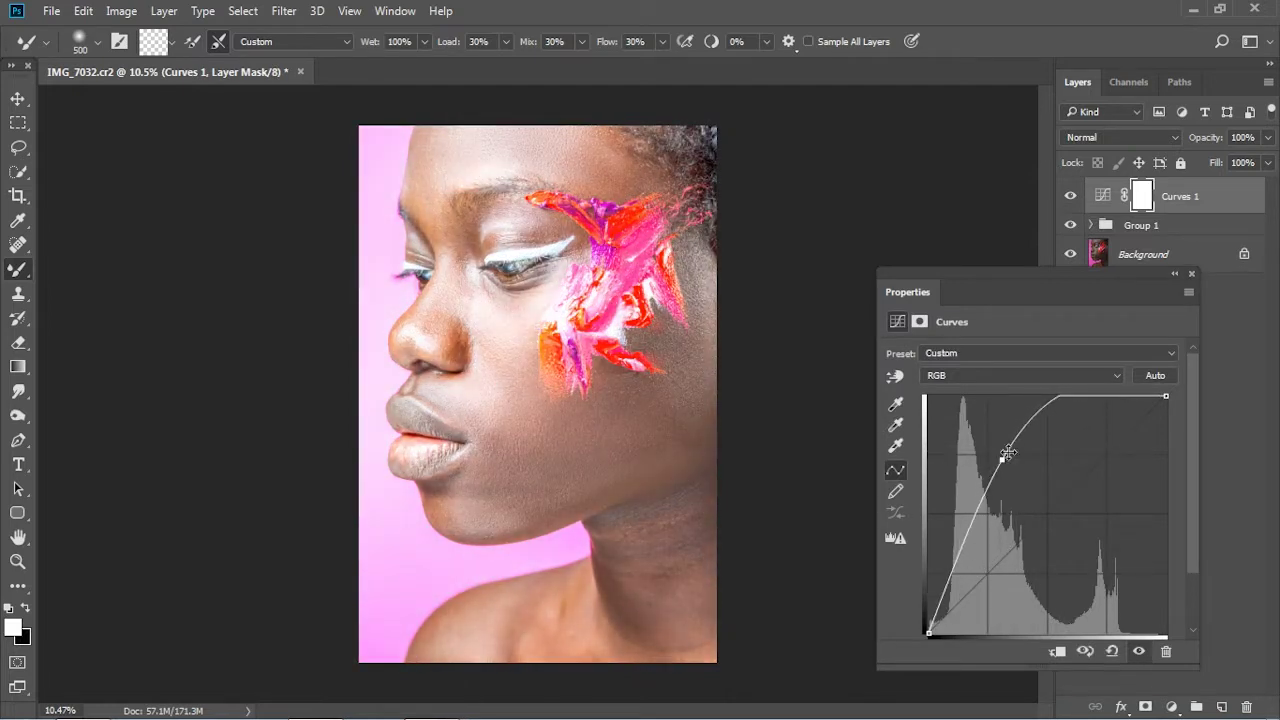
left_click(1191, 273)
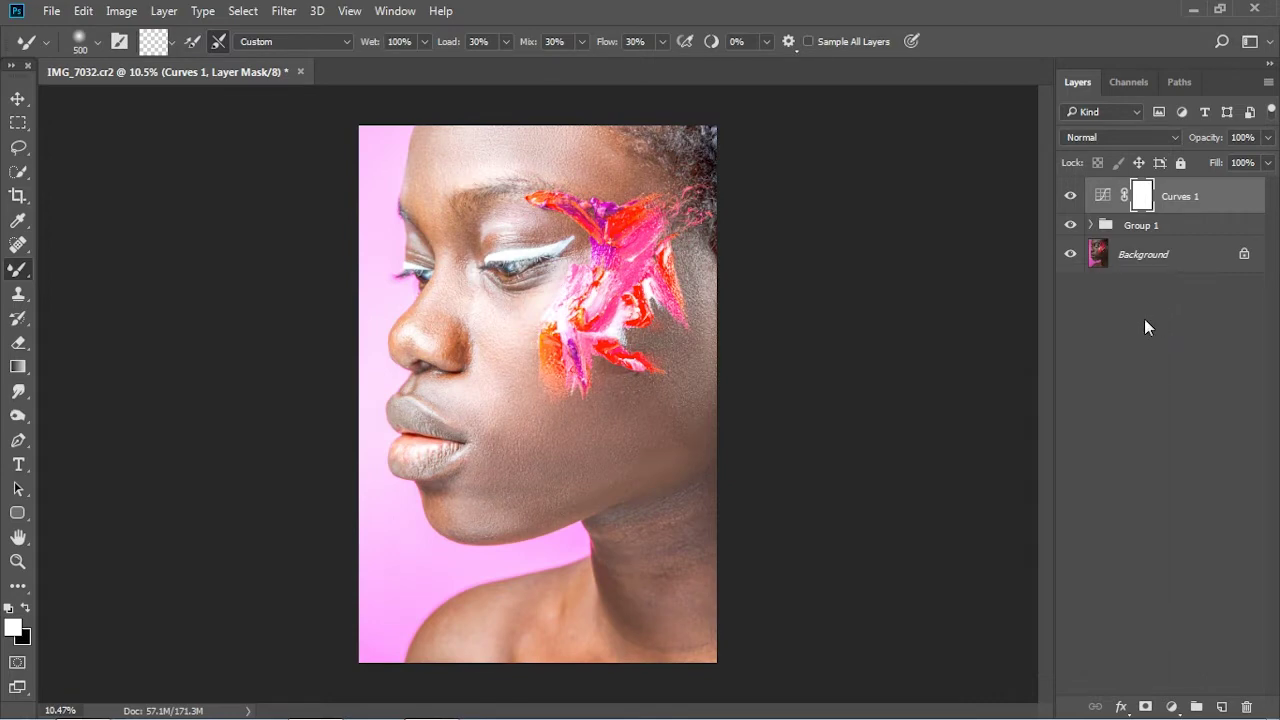
key("ctrl+i")
double_click(1179, 196)
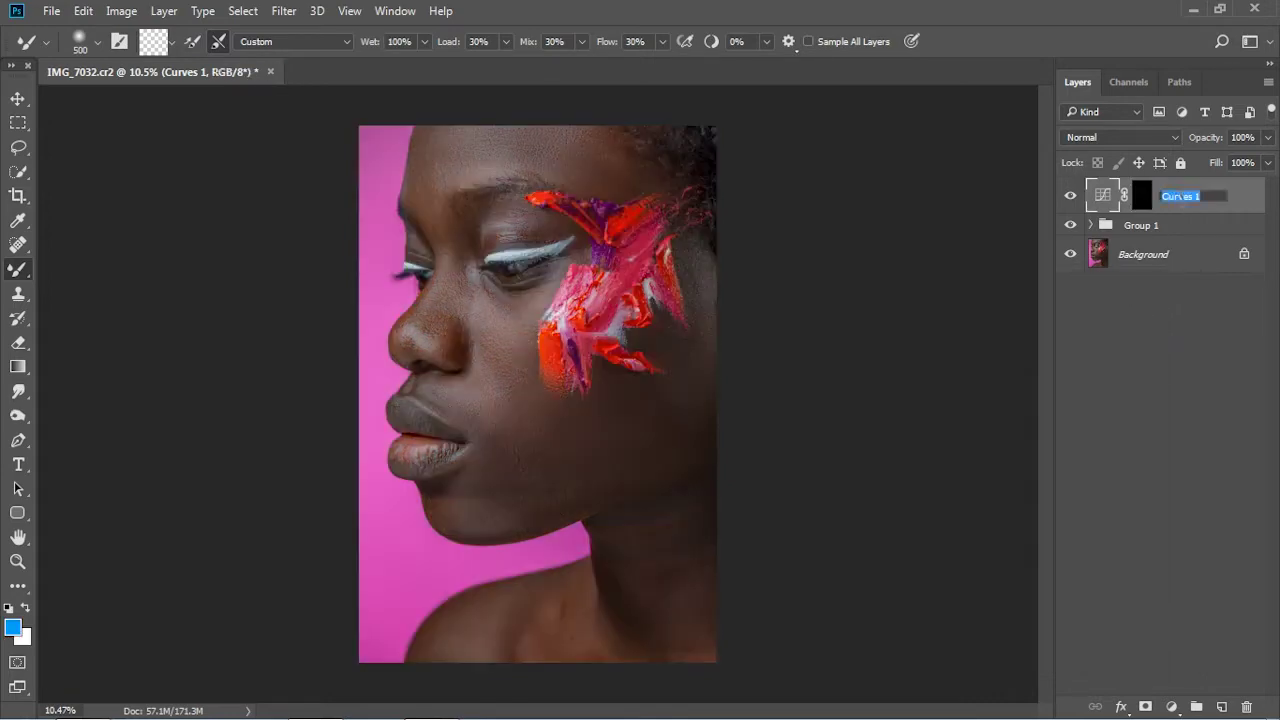
type("d")
key("Return")
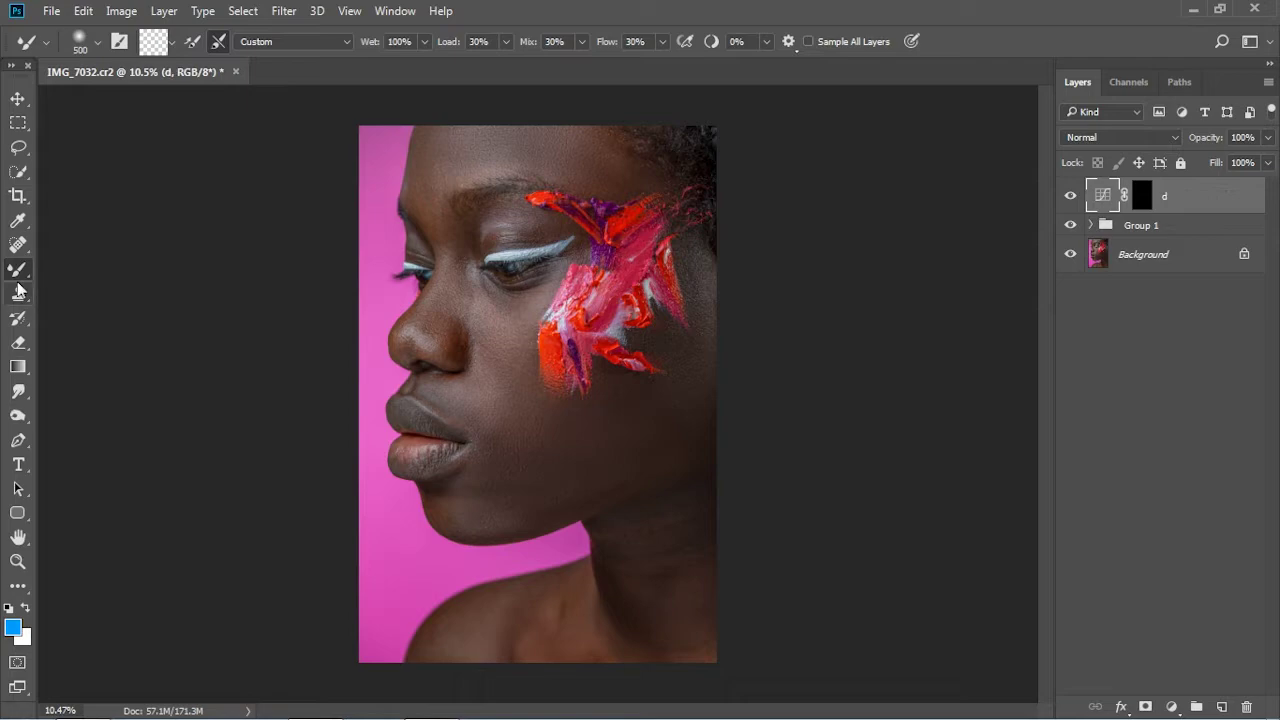
right_click(21, 274)
- Switch to a soft round Brush Tool and target the d layer's mask
left_click(90, 267)
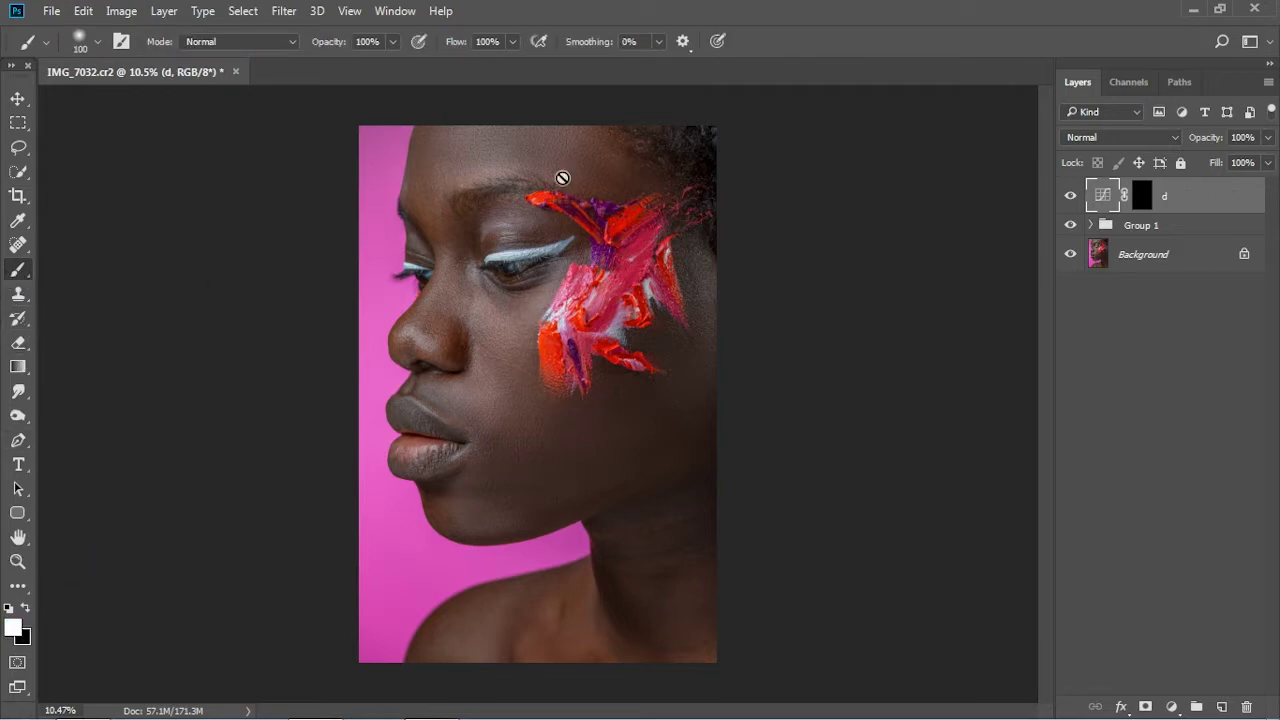
scroll(519, 207, "up", 5)
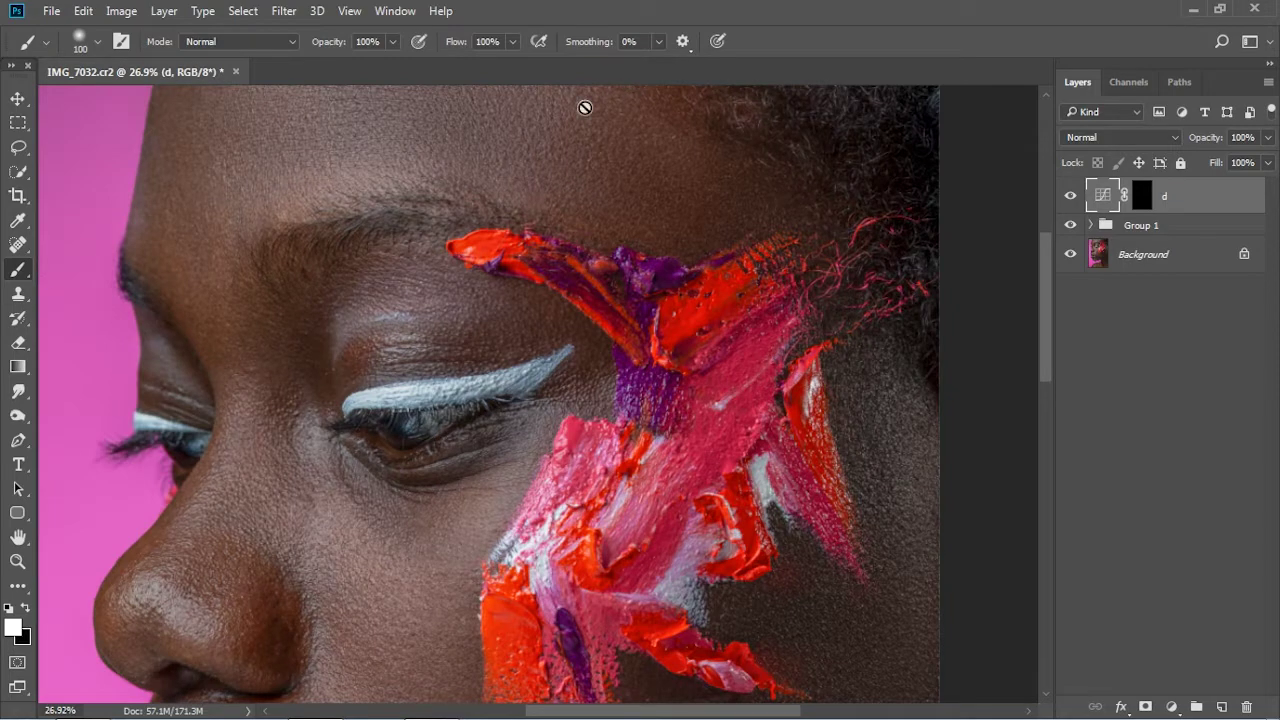
right_click(622, 159)
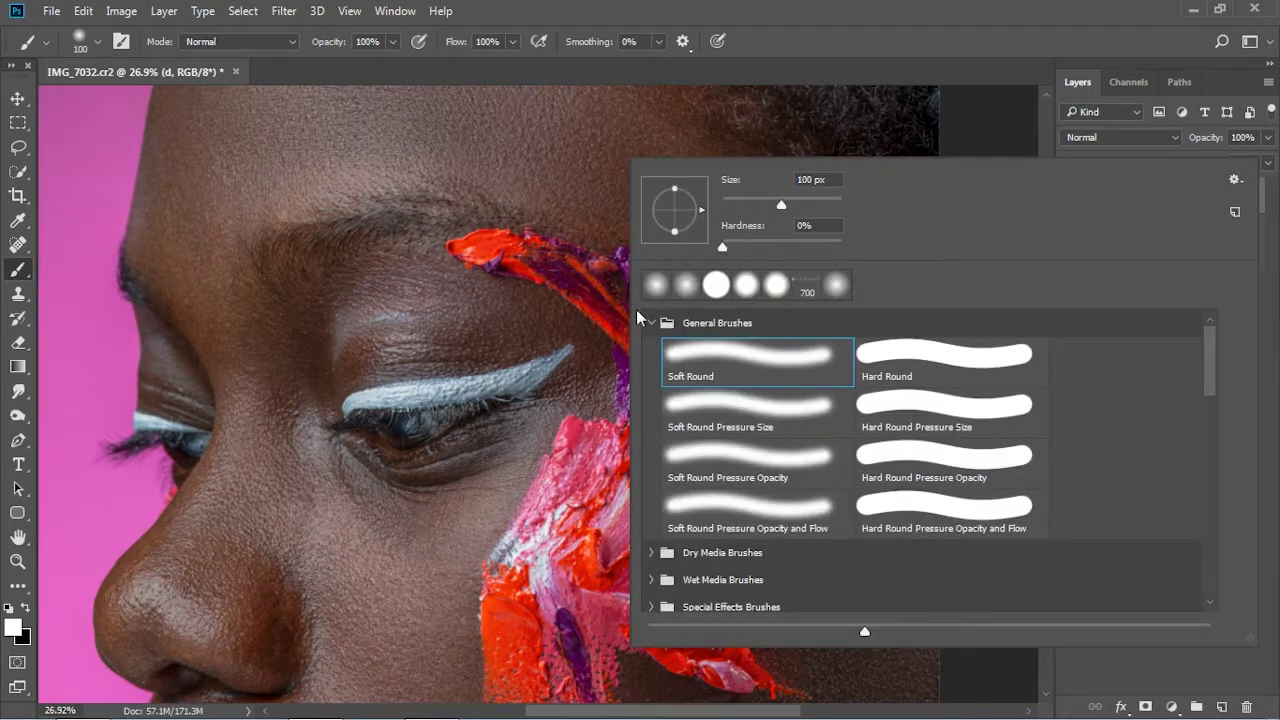
key("Escape")
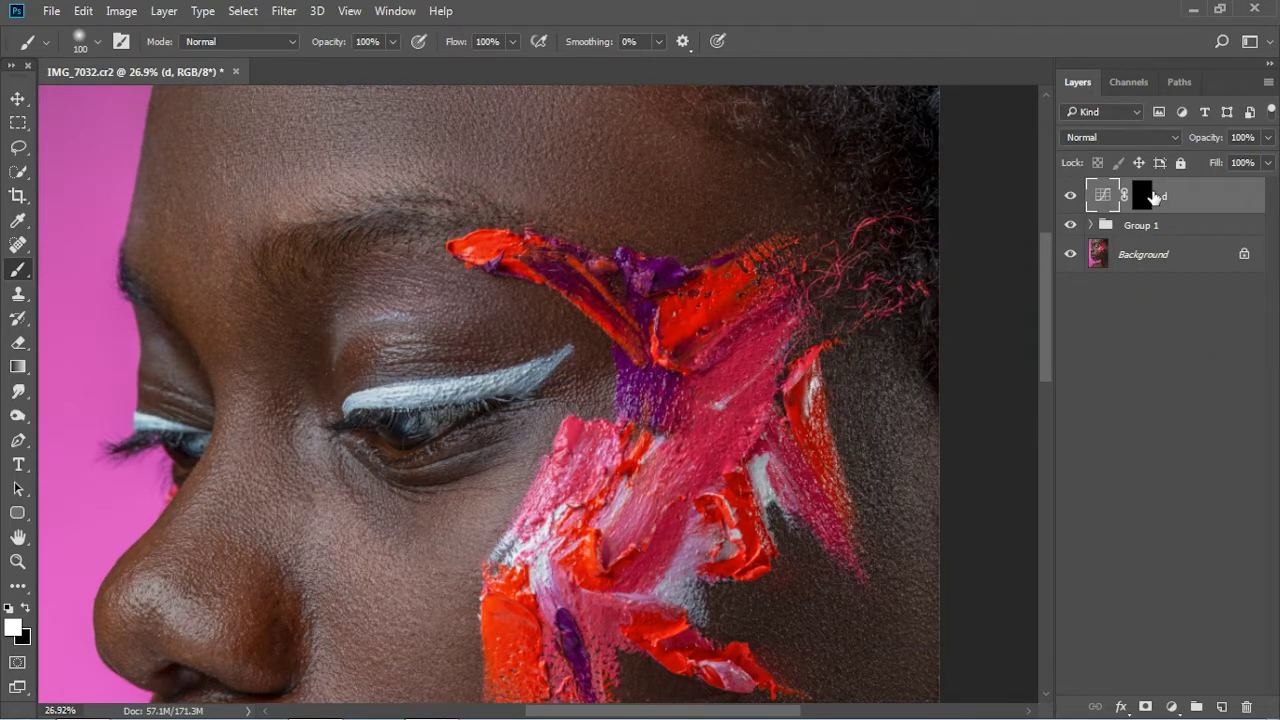
double_click(1153, 196)
key("Escape")
left_click(1140, 196)
scroll(320, 172, "up", 3)
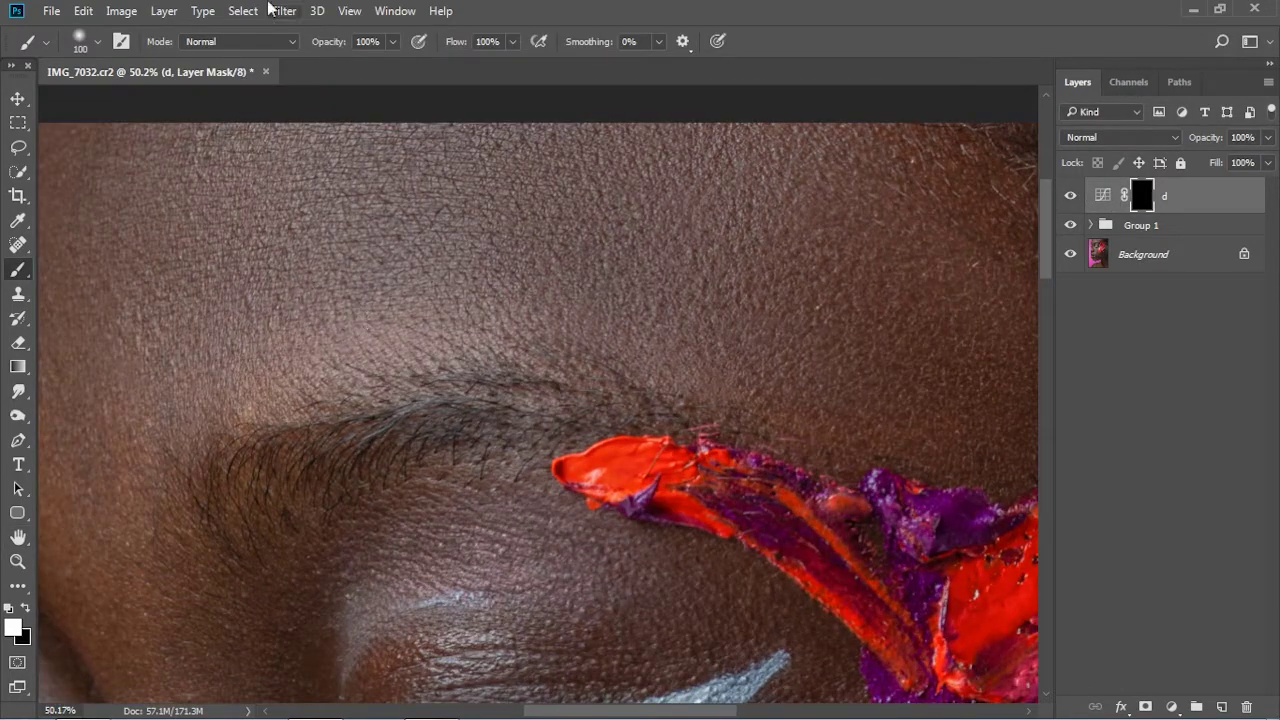
- Set the brush Opacity to 10% and Flow to 11%
left_click(392, 43)
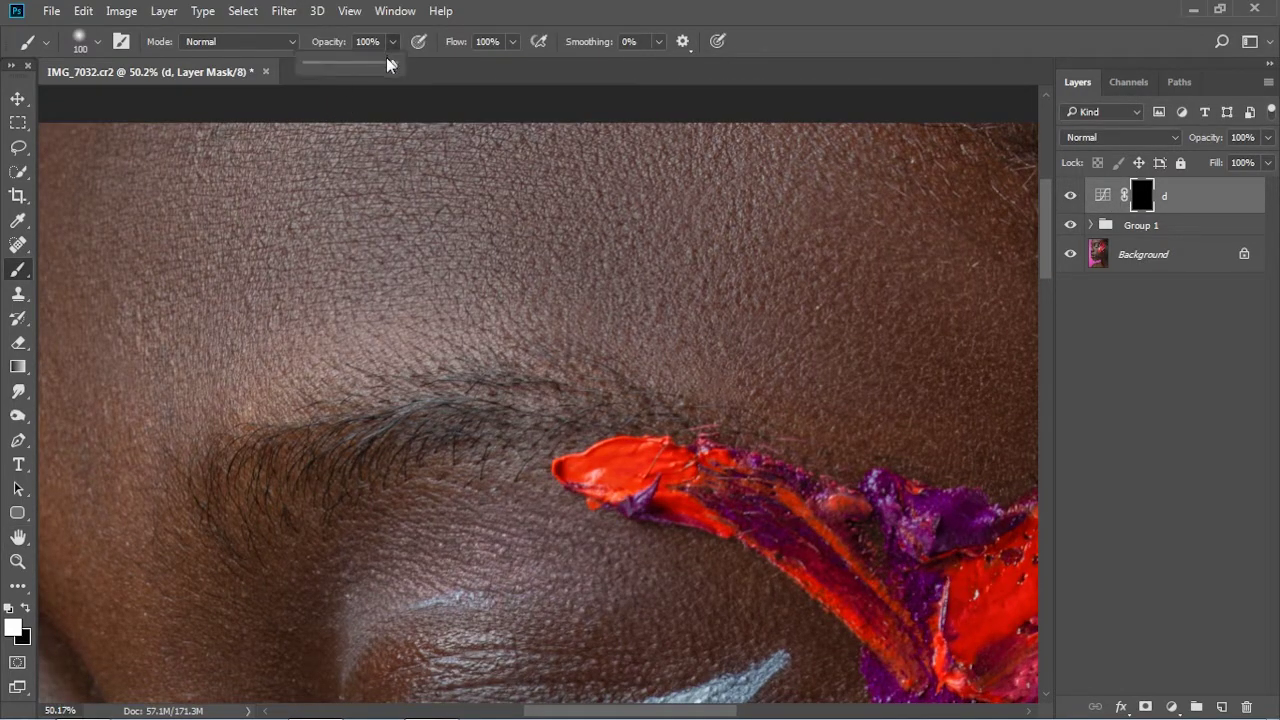
key("1")
left_click(487, 42)
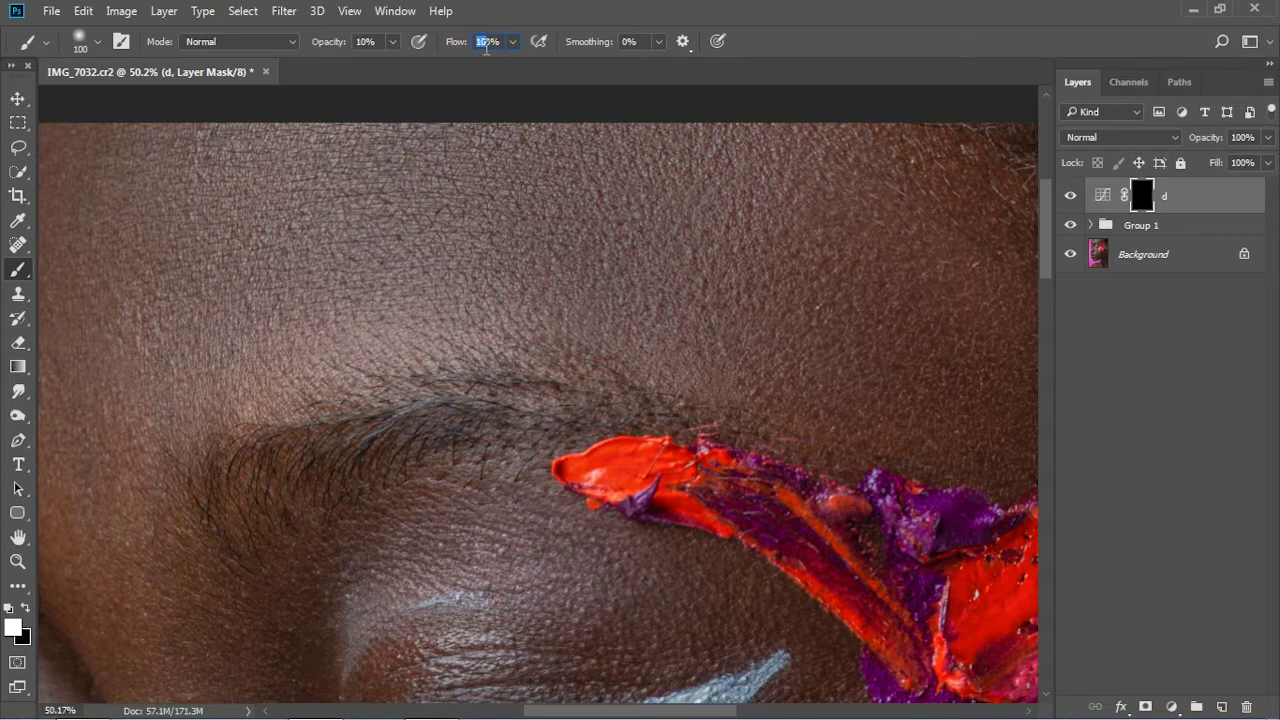
left_click(511, 42)
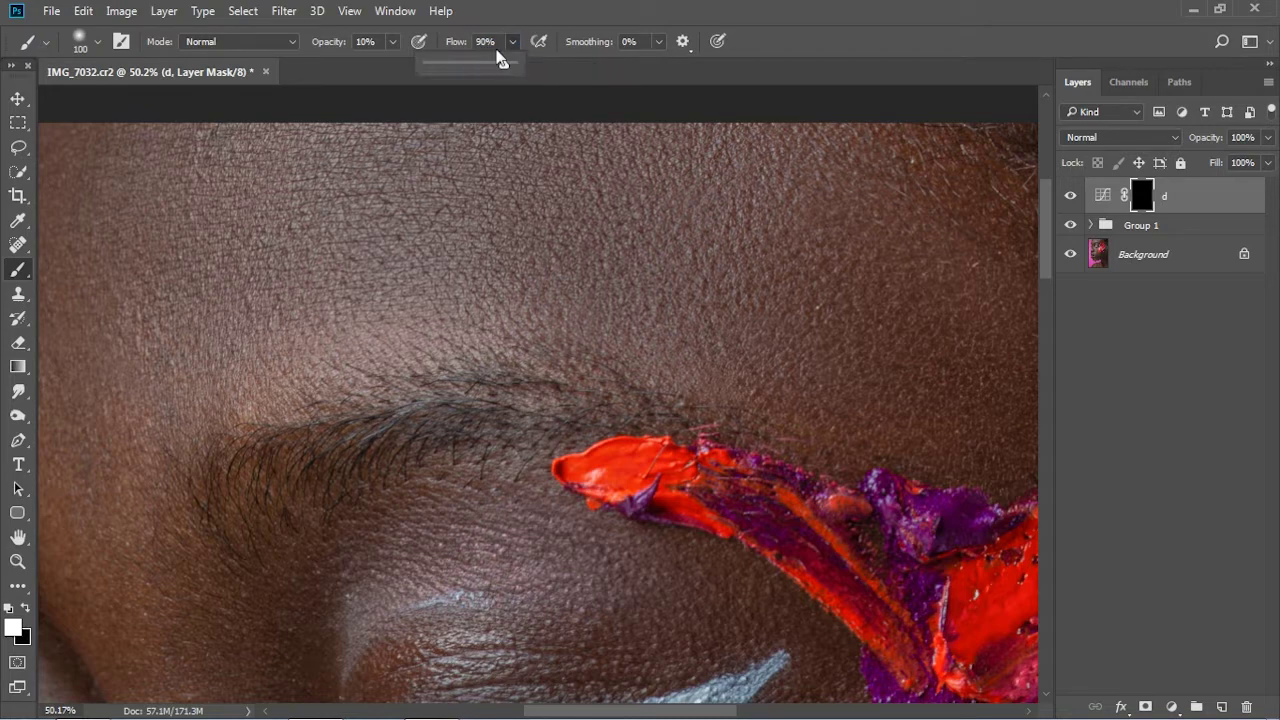
key("shift+Down")
key("shift+Down")
key("shift+Down")
key("shift+Up")
key("Return")
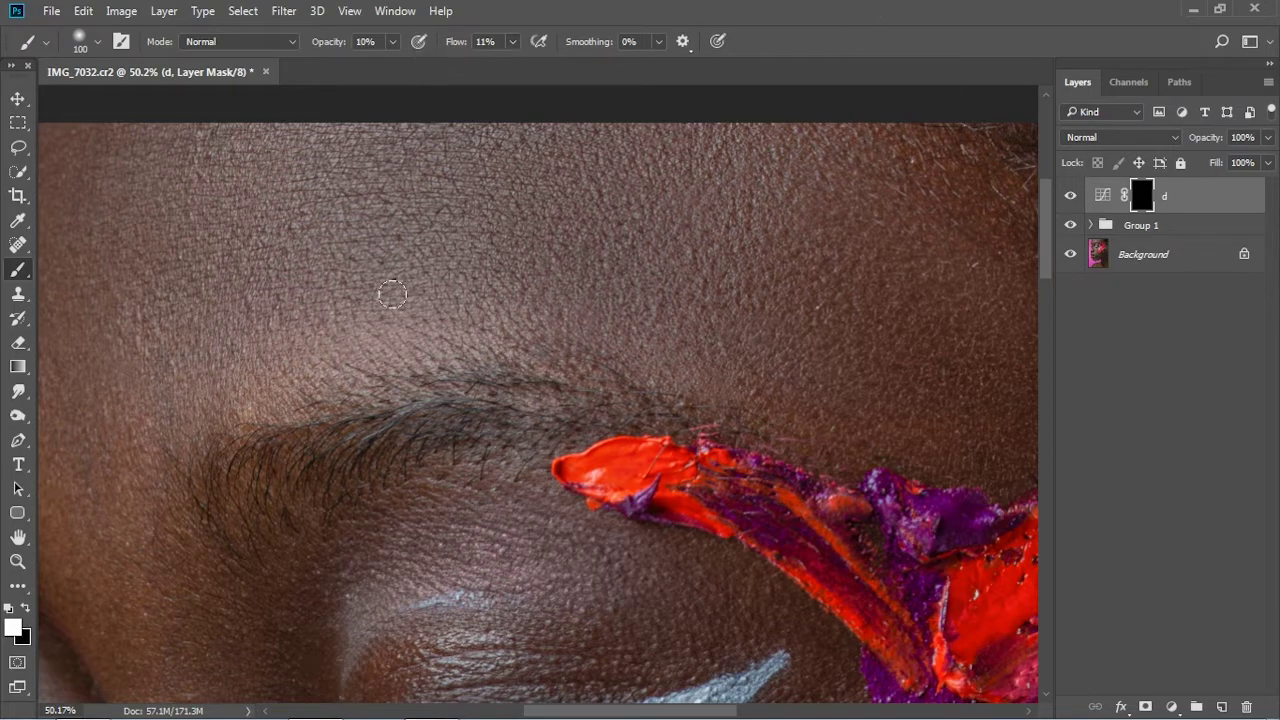
- Paint soft white brightening onto the chin skin in the d Curves layer mask, sizing the brush to fit
scroll(479, 282, "up", 2)
scroll(479, 282, "up", 3)
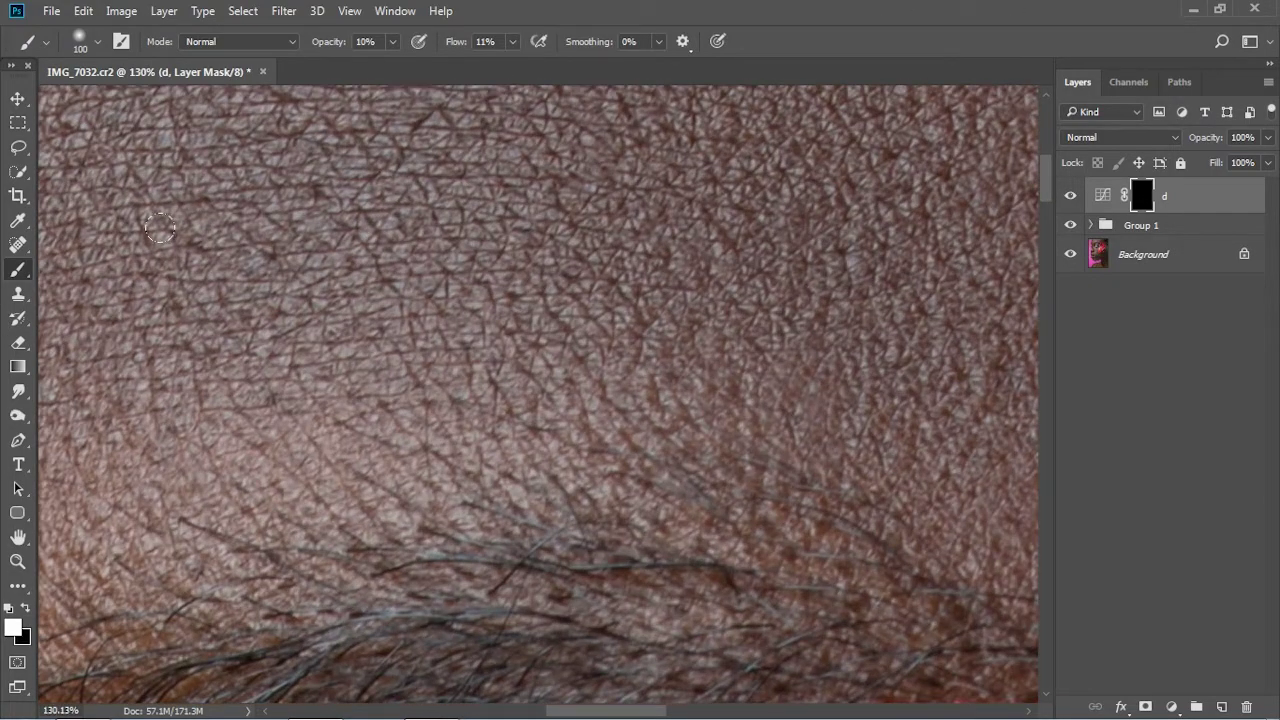
scroll(200, 245, "up", 1)
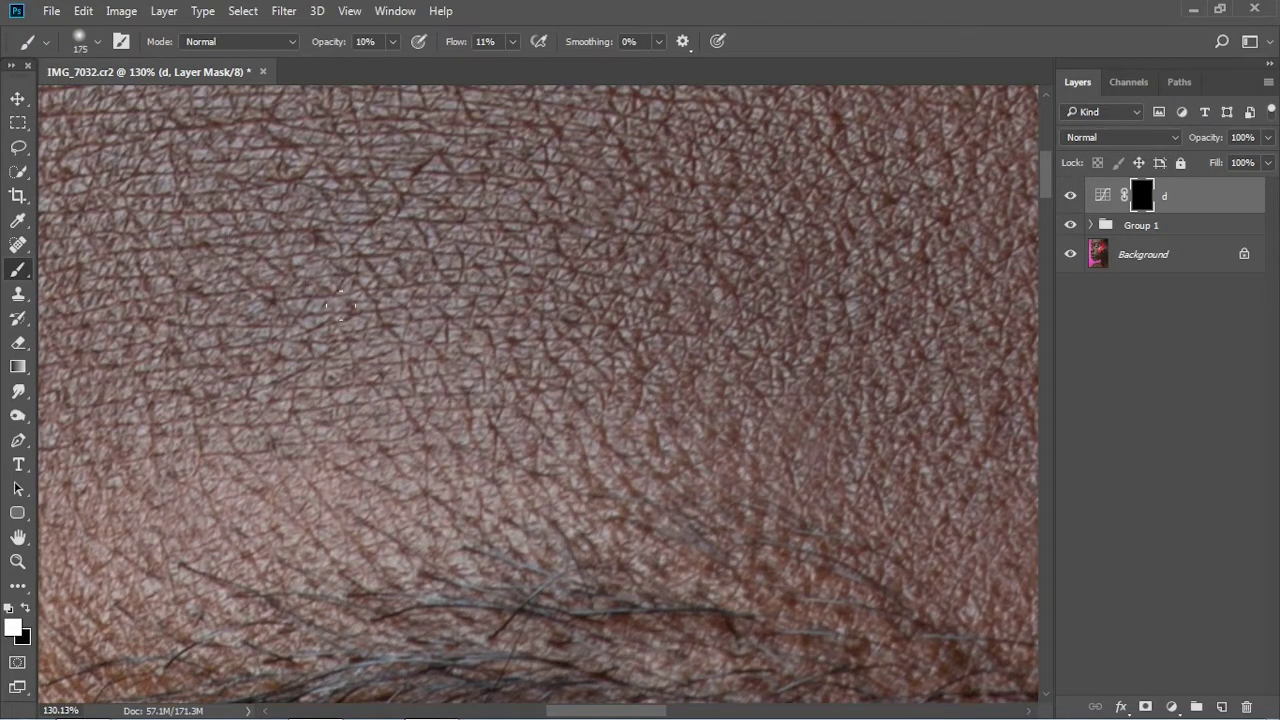
scroll(345, 298, "down", 1)
key("bracketleft")
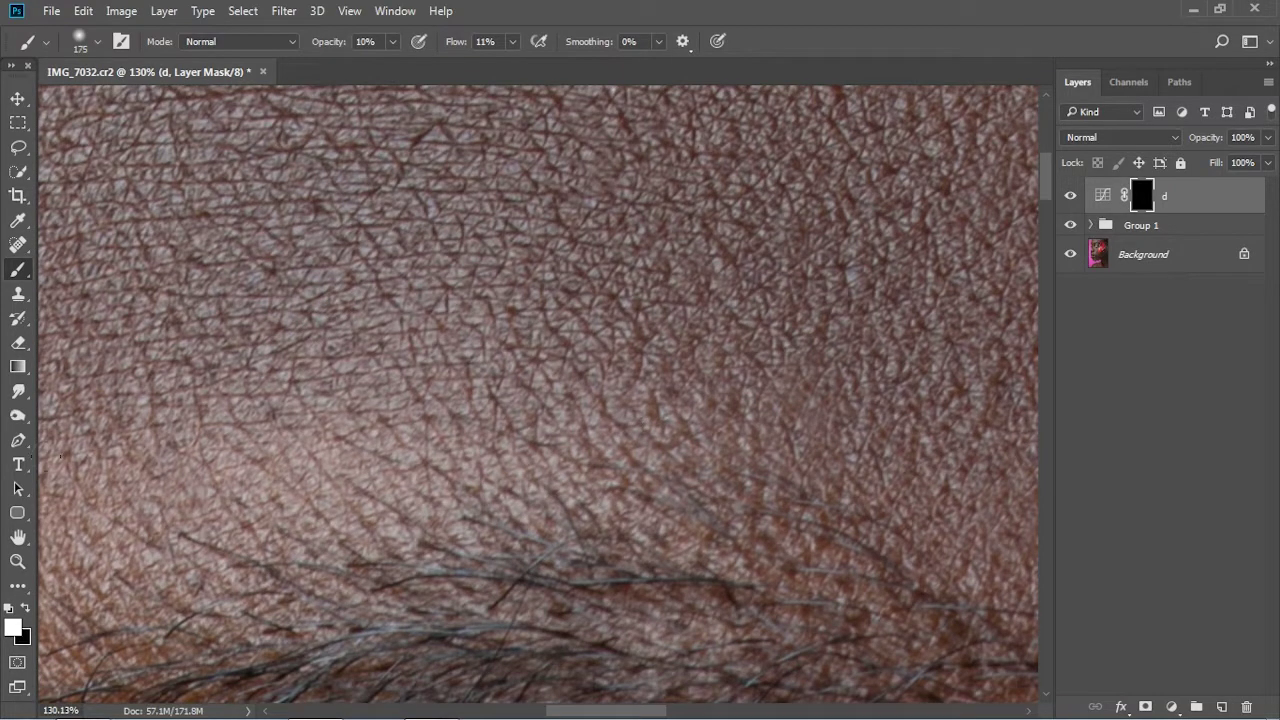
scroll(270, 308, "down", 2)
key("bracketleft")
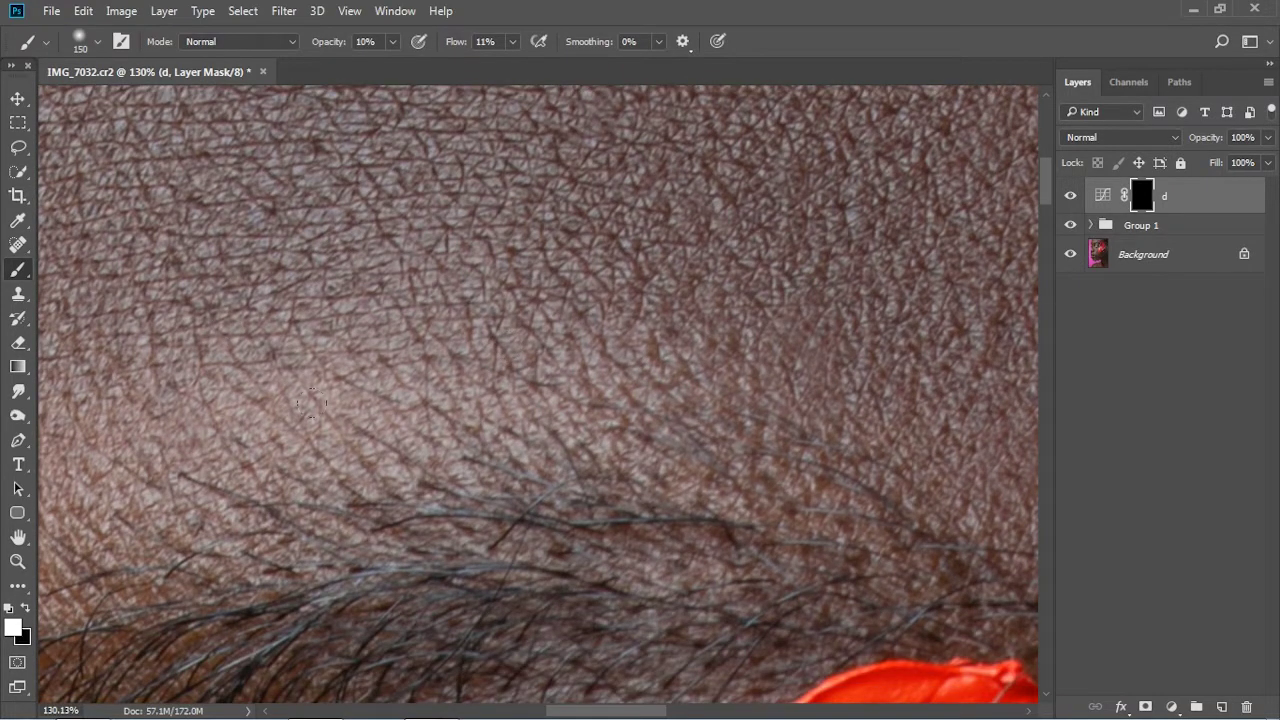
scroll(248, 520, "down", 3)
scroll(100, 537, "up", 2)
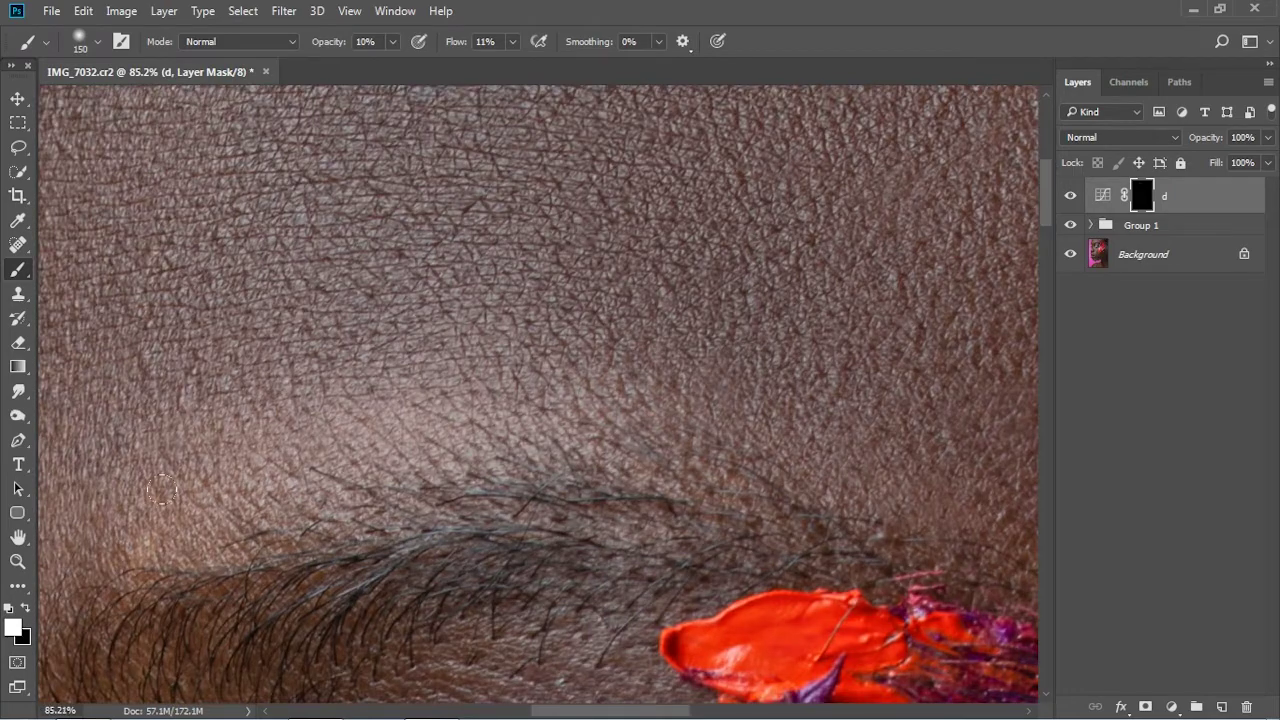
scroll(527, 451, "down", 2)
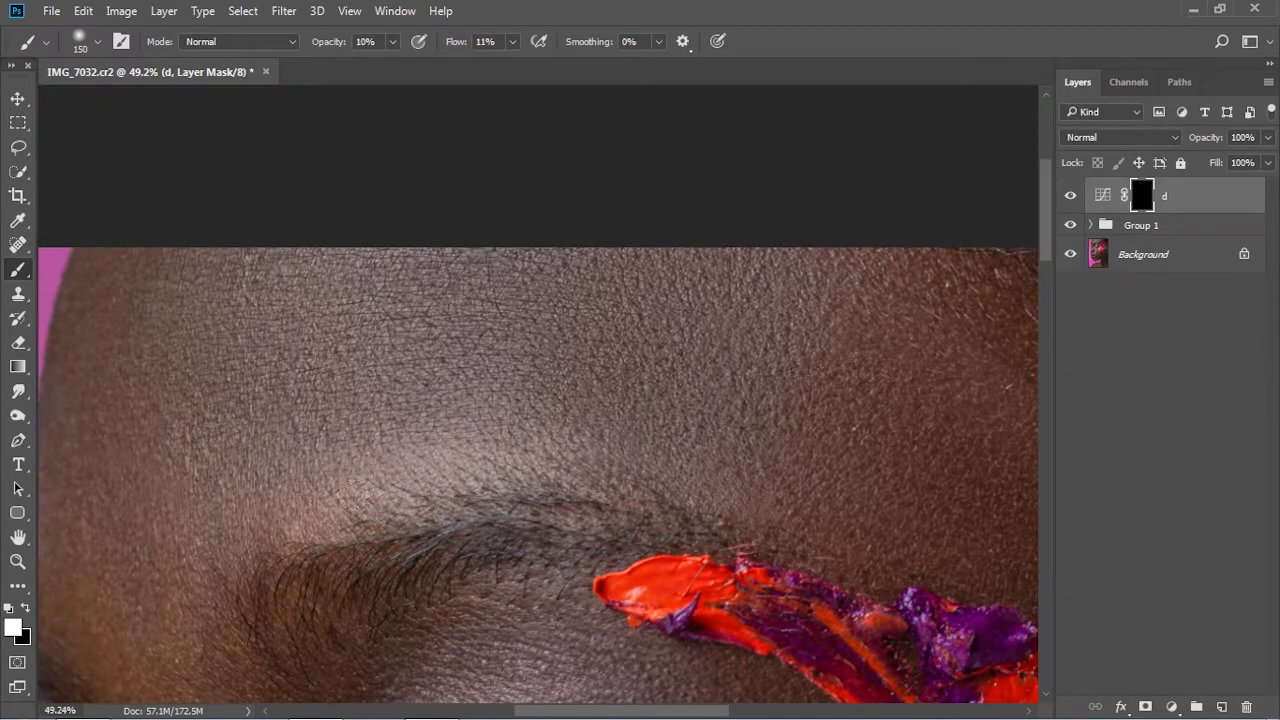
scroll(440, 495, "down", 2)
scroll(94, 423, "up", 1)
scroll(306, 371, "up", 2)
scroll(349, 366, "up", 1)
scroll(665, 285, "down", 1)
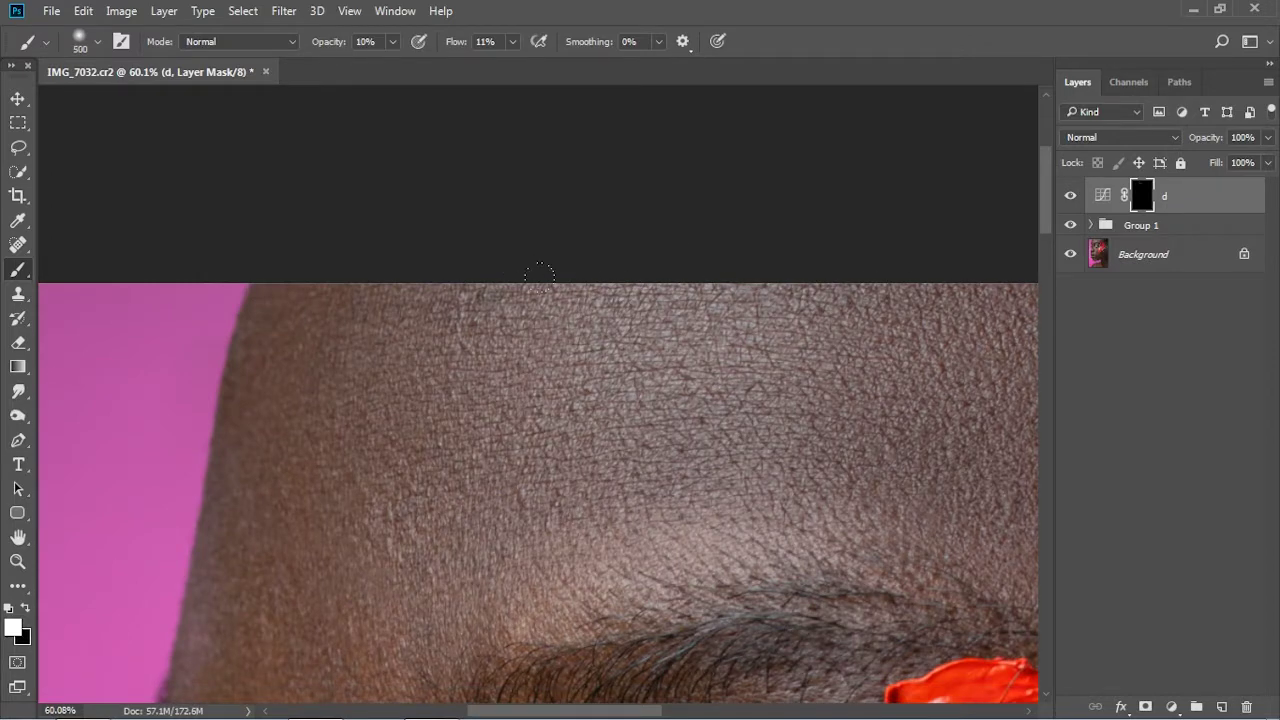
scroll(381, 309, "down", 2)
scroll(491, 423, "down", 2)
scroll(760, 366, "up", 2)
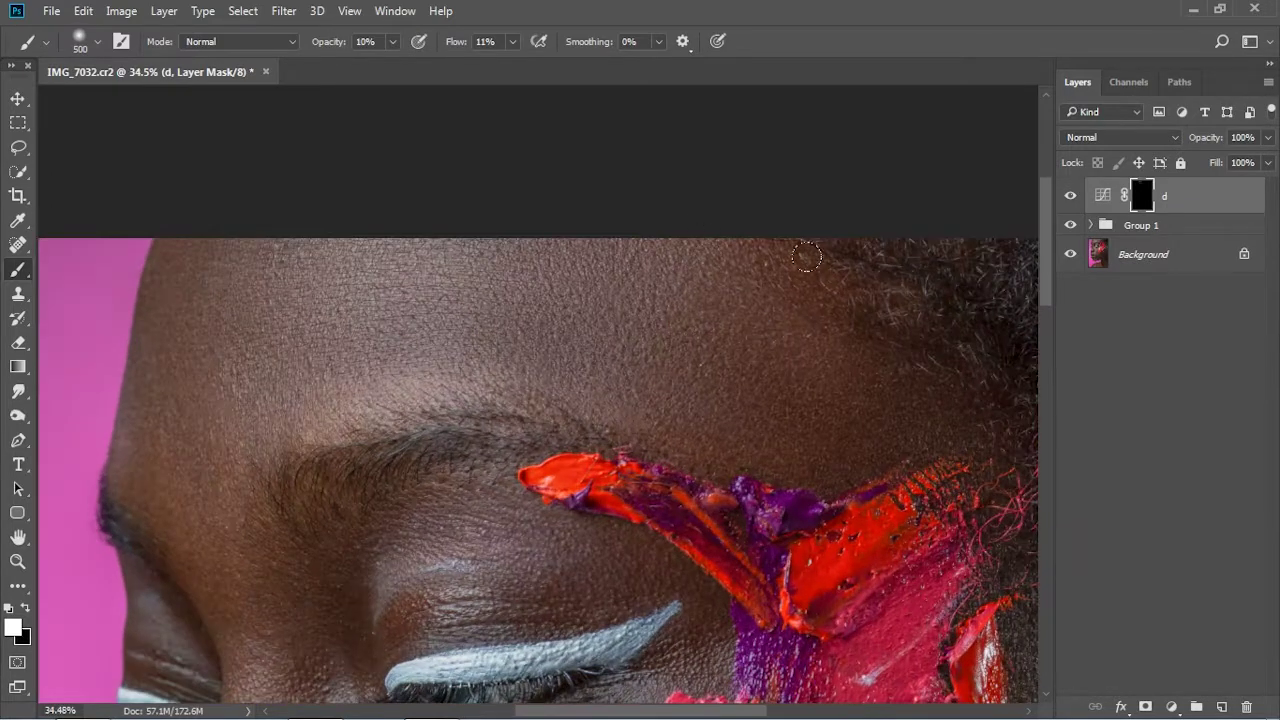
scroll(380, 300, "down", 2)
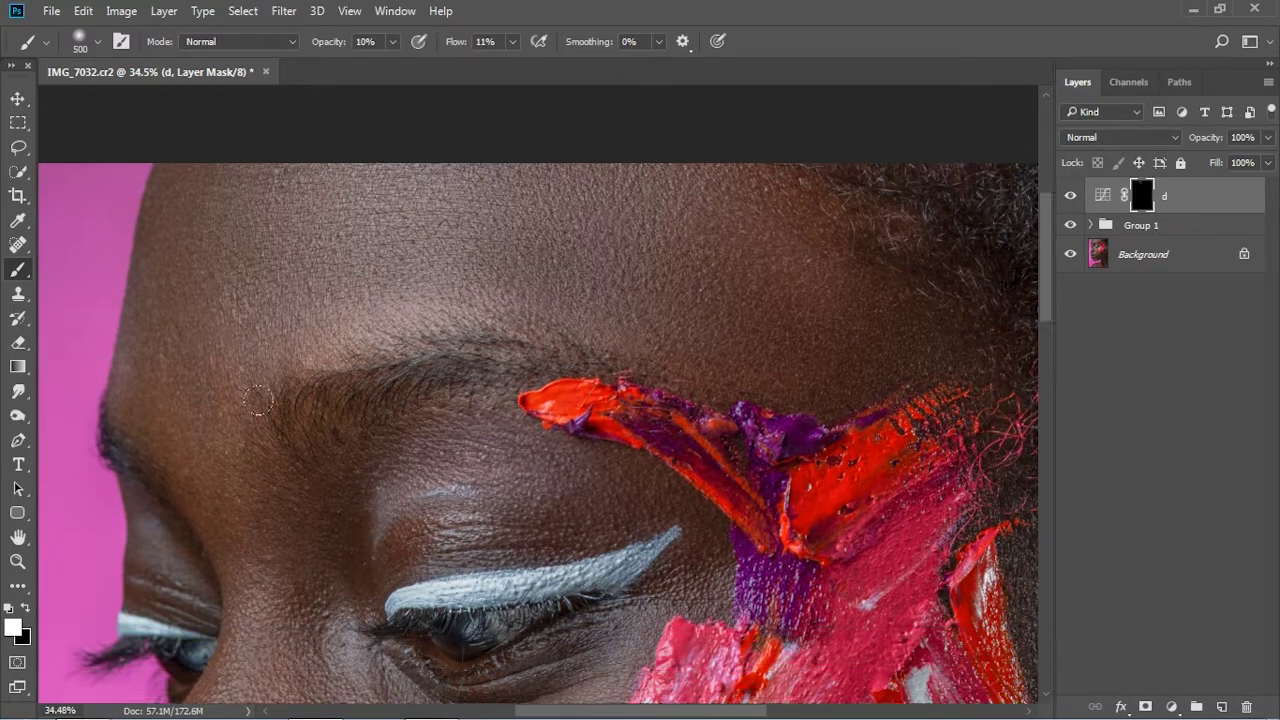
scroll(207, 425, "down", 3)
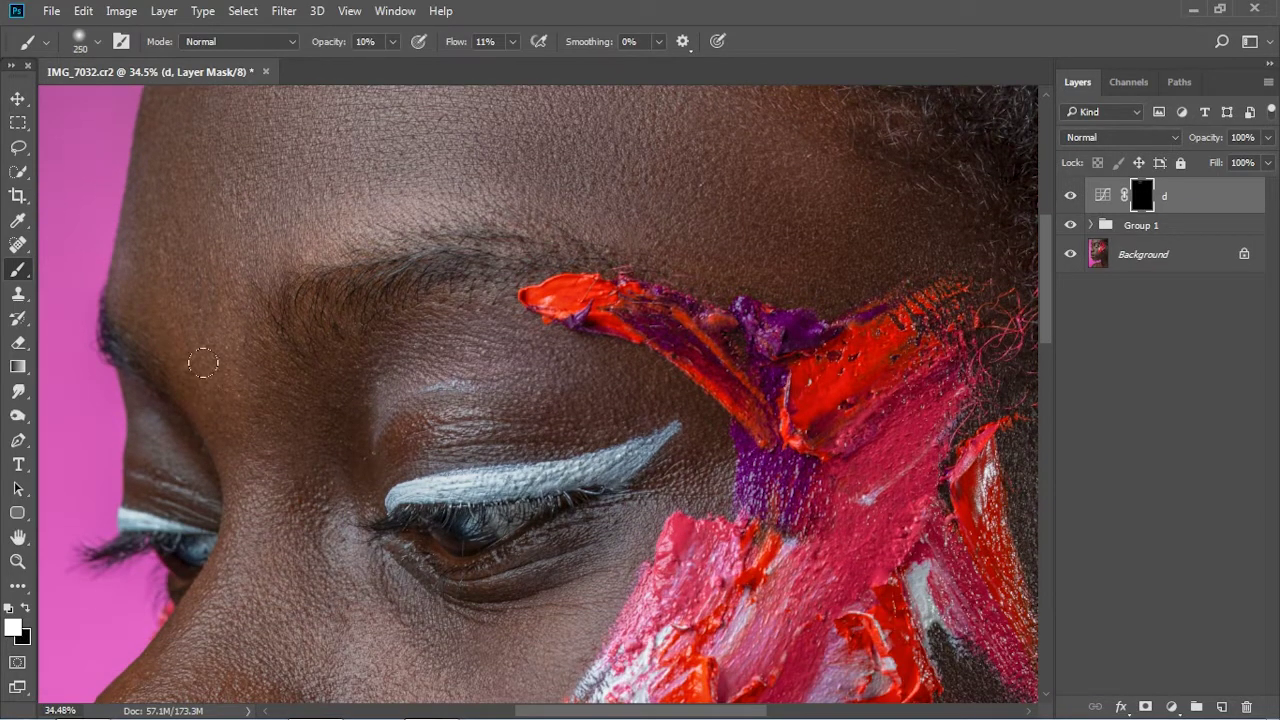
scroll(230, 400, "down", 2)
key("bracketleft")
key("bracketleft")
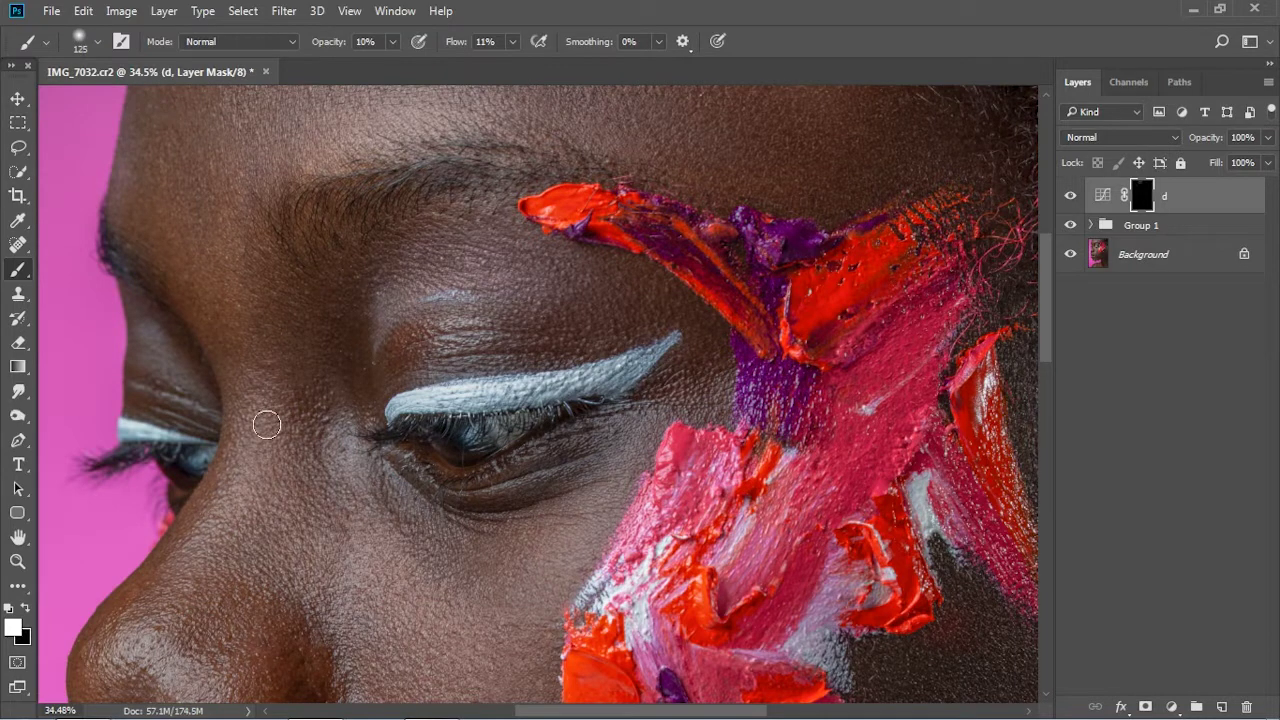
scroll(171, 586, "down", 1)
scroll(145, 552, "down", 1)
key("bracketright")
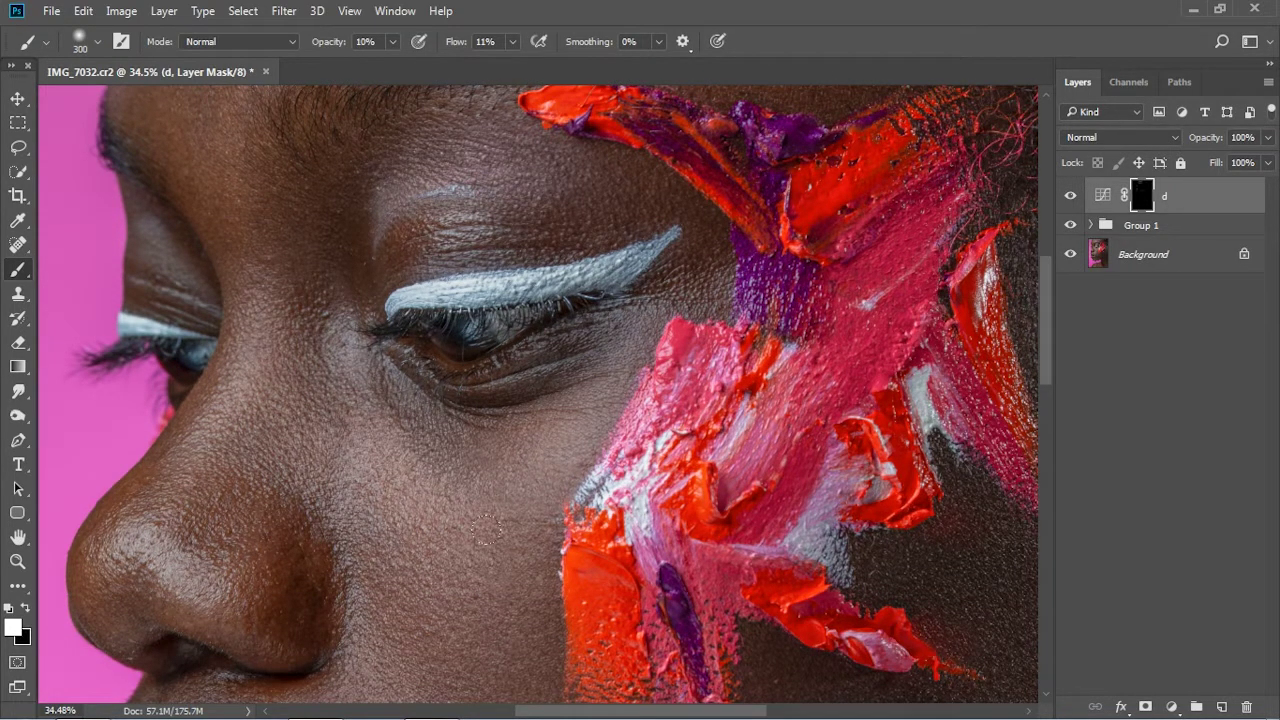
scroll(385, 462, "down", 2)
key("bracketright")
key("bracketright")
scroll(453, 477, "down", 2)
scroll(254, 449, "down", 2)
key("bracketleft")
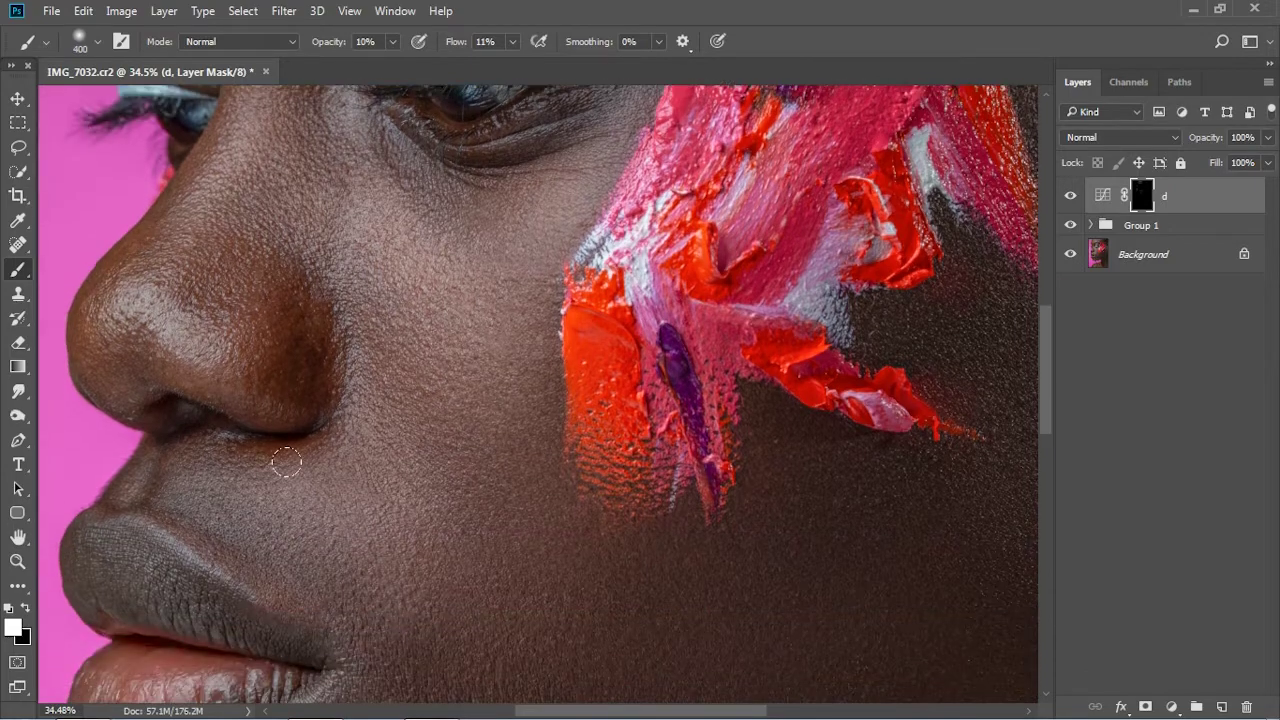
scroll(363, 470, "down", 4)
key("bracketright")
key("bracketright")
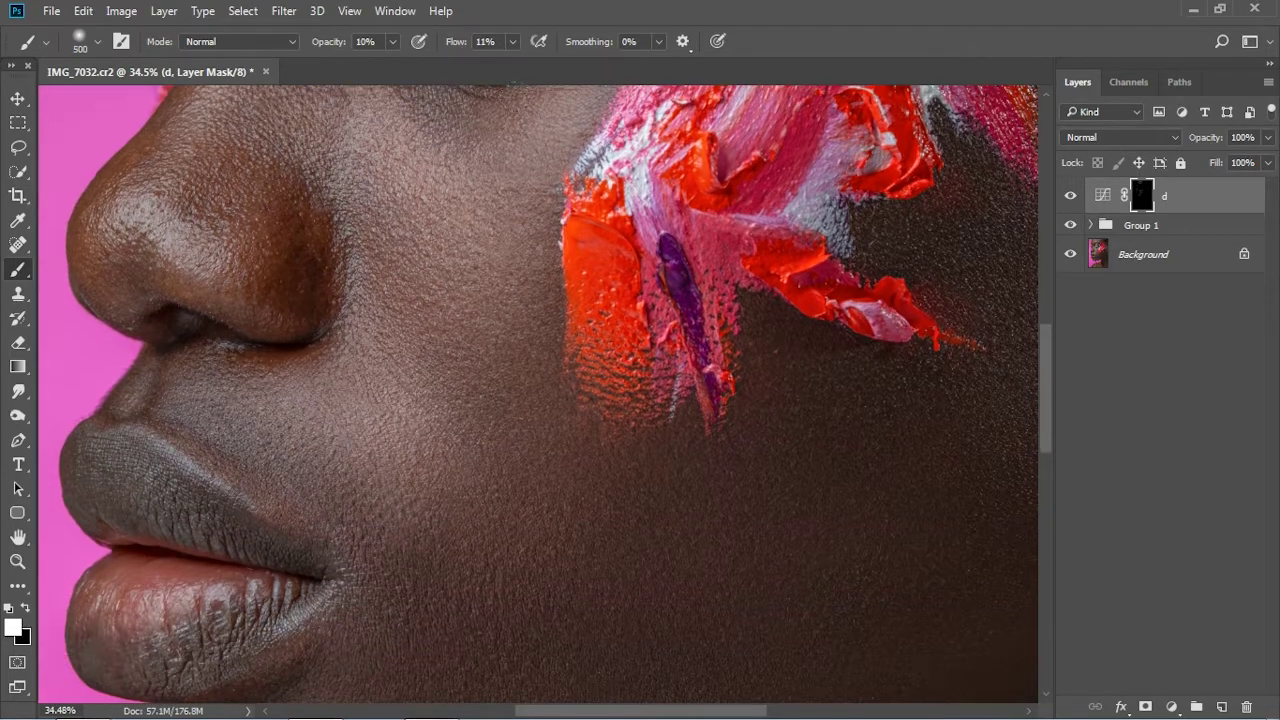
scroll(478, 430, "down", 2)
key("bracketleft")
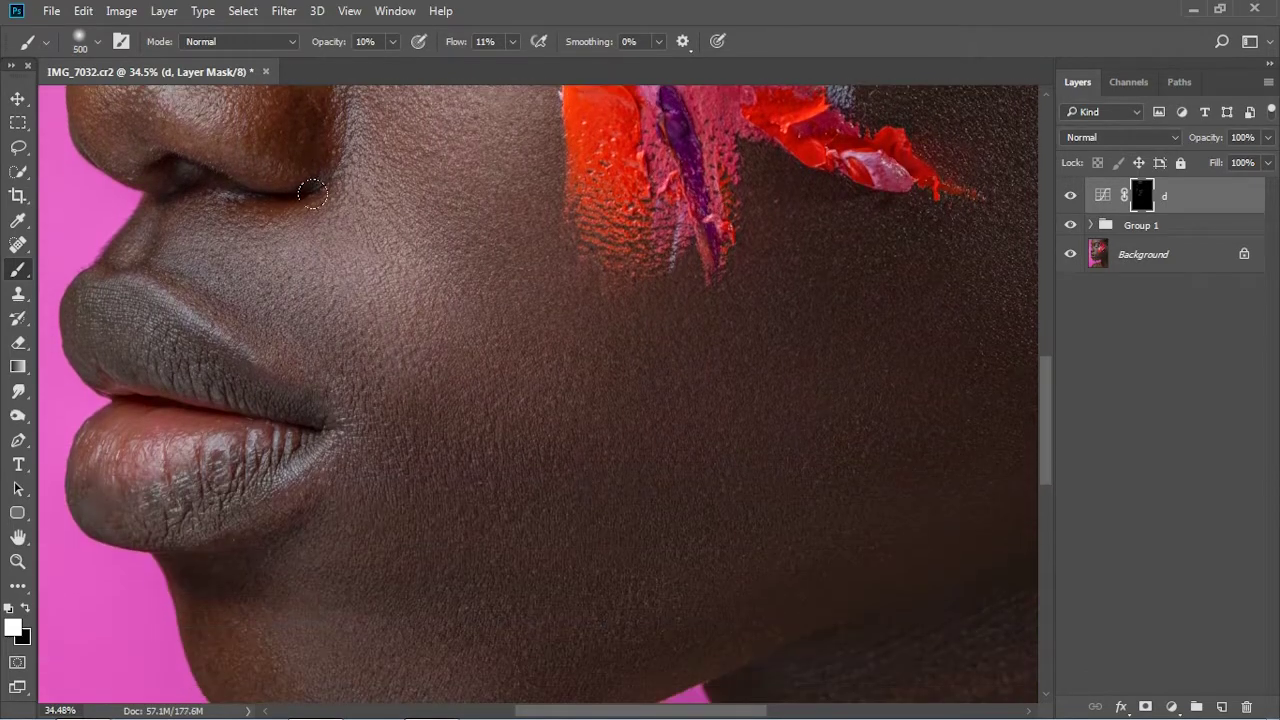
scroll(551, 311, "down", 2)
scroll(583, 294, "down", 3, "alt")
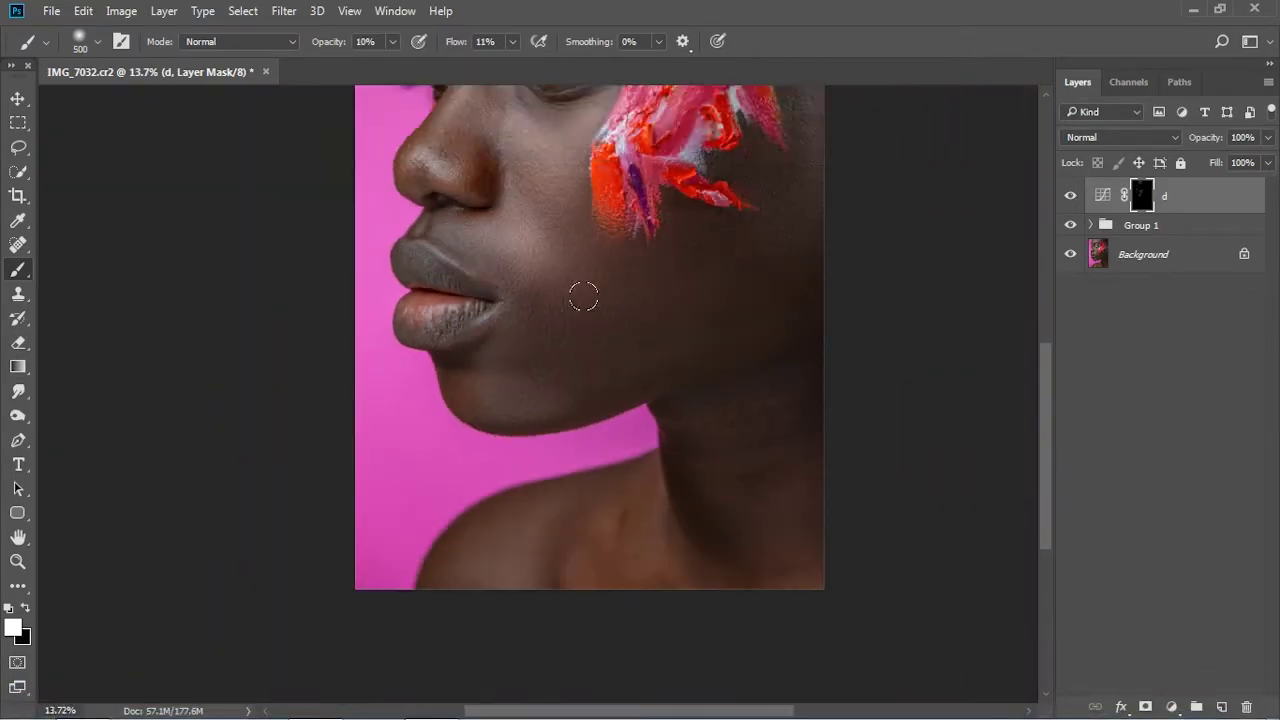
scroll(615, 287, "down", 2, "alt")
scroll(615, 287, "up", 2, "alt")
scroll(650, 310, "up", 2, "alt")
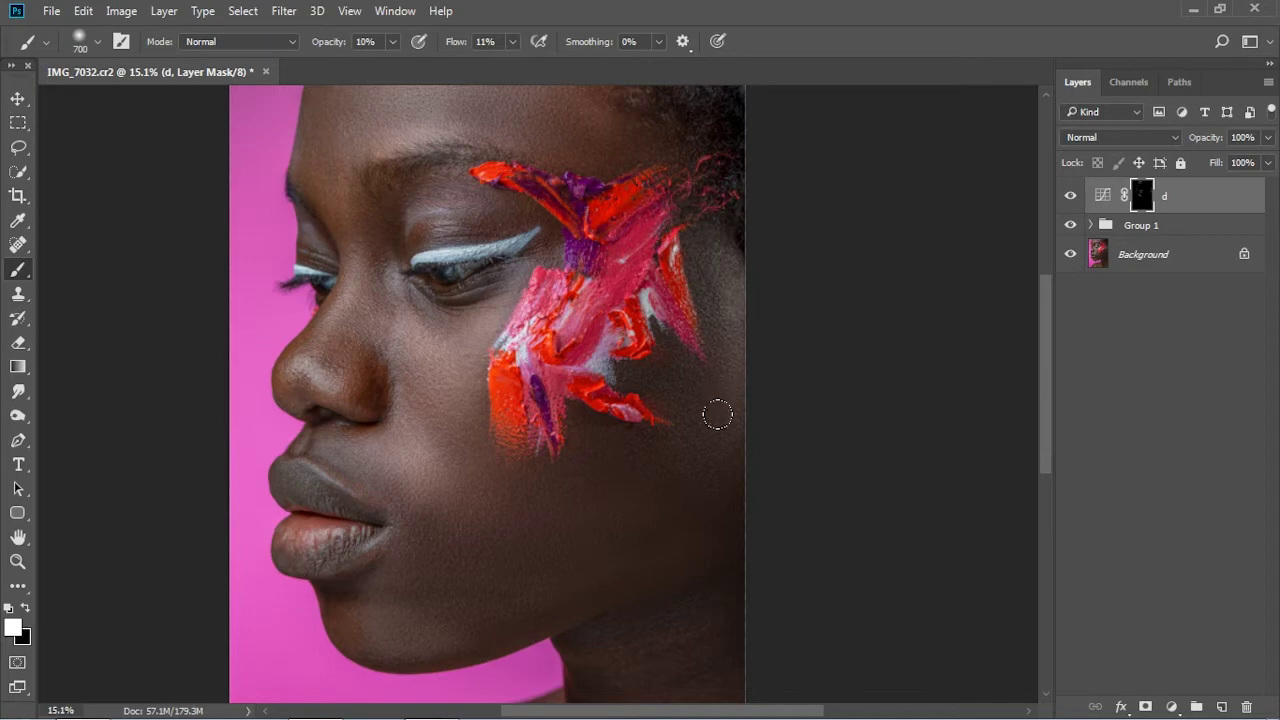
scroll(600, 260, "up", 2)
key("bracketright")
key("bracketright")
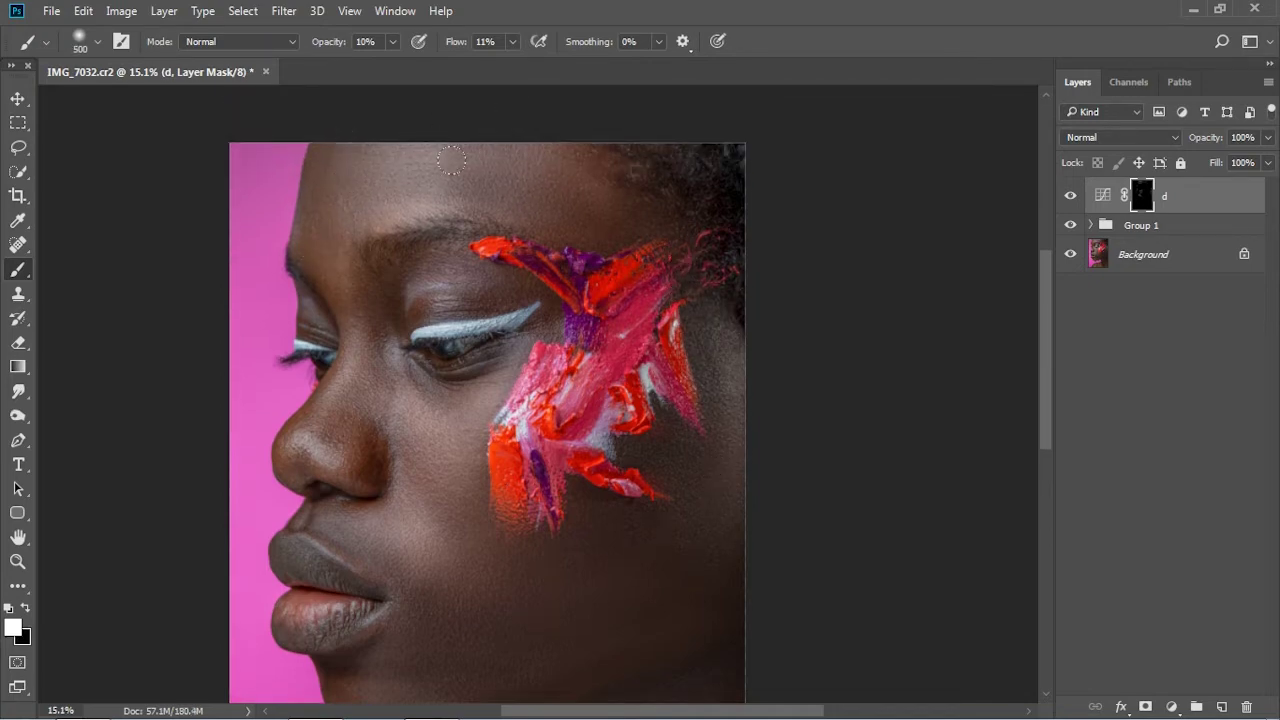
scroll(450, 328, "down", 2)
key("bracketright")
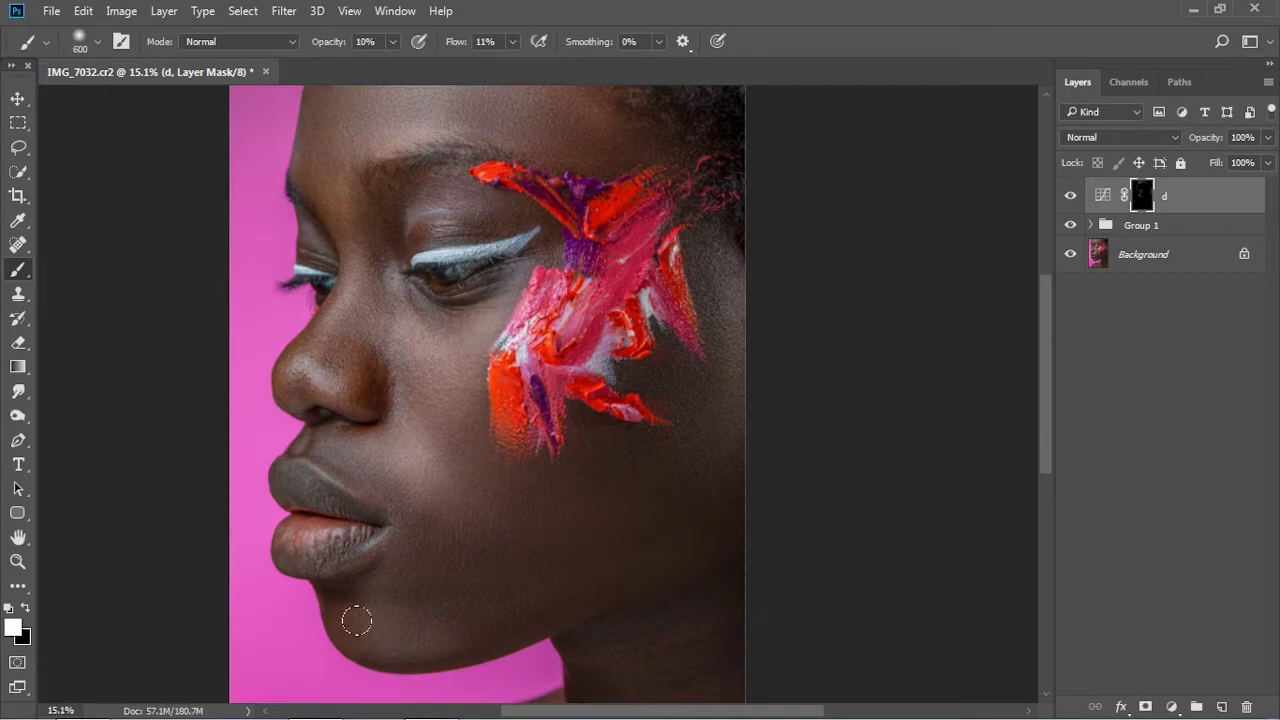
key("bracketleft")
key("bracketleft")
left_click_drag(357, 621, 425, 648)
- Brush the d layer's brightening into the under-eye and cheek areas, then compare with d hidden
scroll(846, 354, "up", 2)
scroll(414, 331, "down", 2)
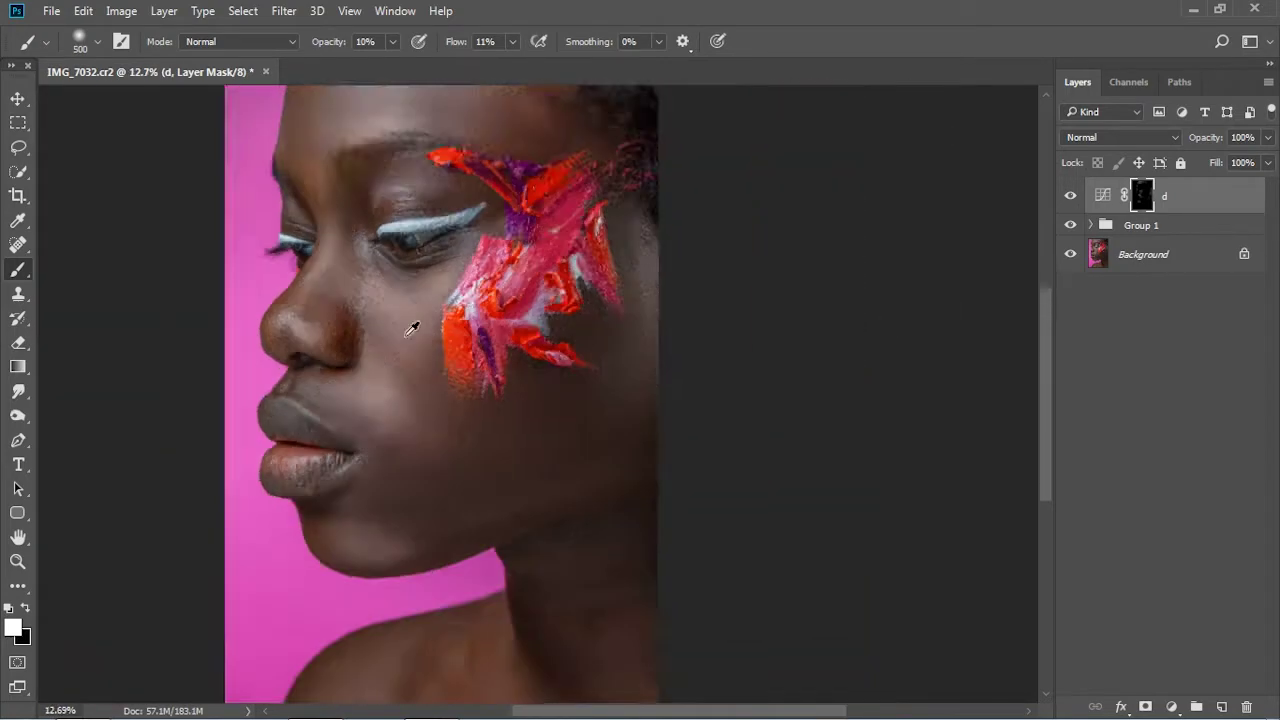
scroll(586, 363, "up", 3)
scroll(300, 447, "up", 3)
key("bracketleft")
key("bracketleft")
scroll(300, 447, "down", 1)
scroll(386, 566, "down", 1)
key("bracketleft")
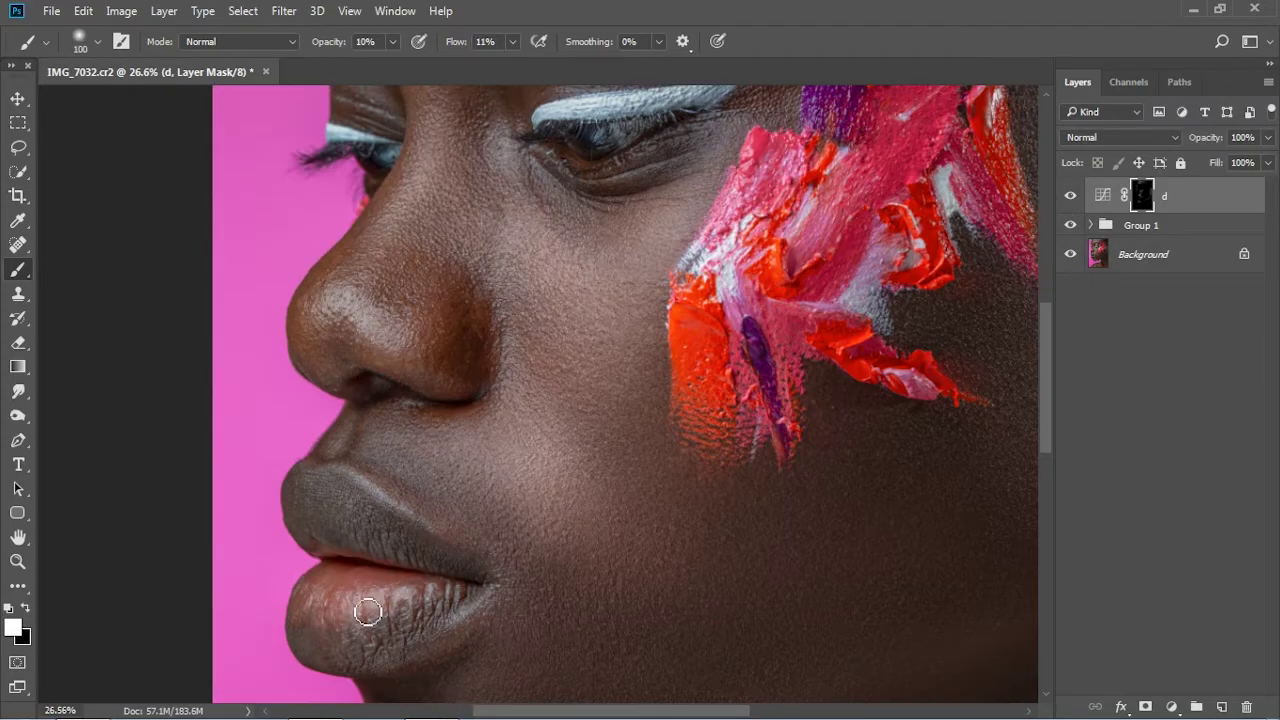
scroll(500, 603, "up", 3)
scroll(603, 386, "up", 3)
scroll(397, 502, "down", 1)
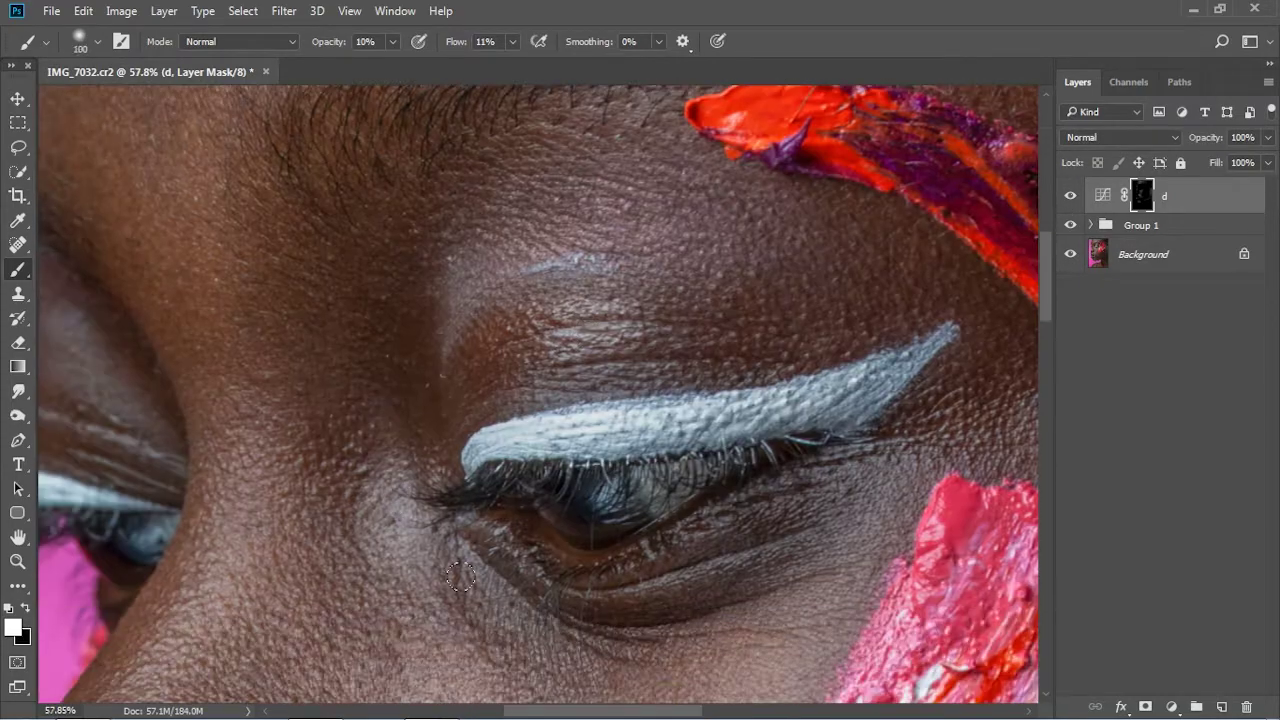
key("bracketleft")
key("bracketleft")
key("bracketleft")
scroll(166, 563, "down", 2)
scroll(270, 585, "down", 2)
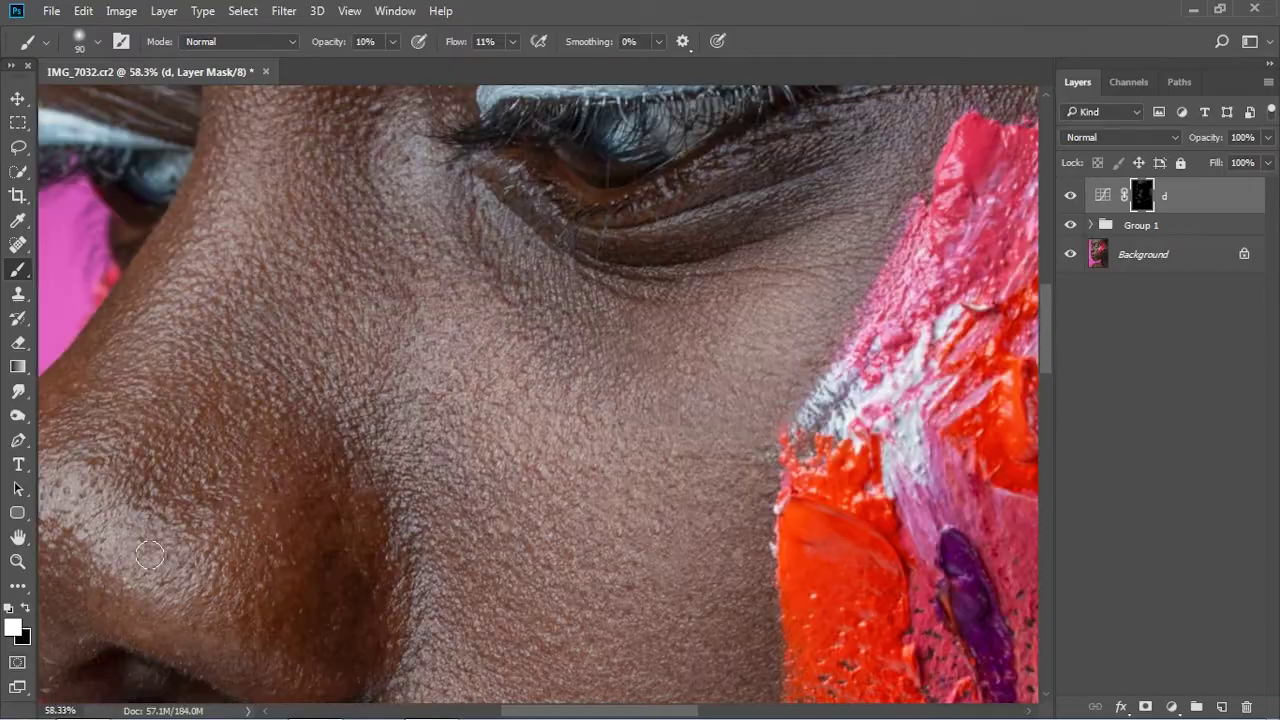
scroll(382, 606, "down", 4)
key("bracketright")
key("bracketright")
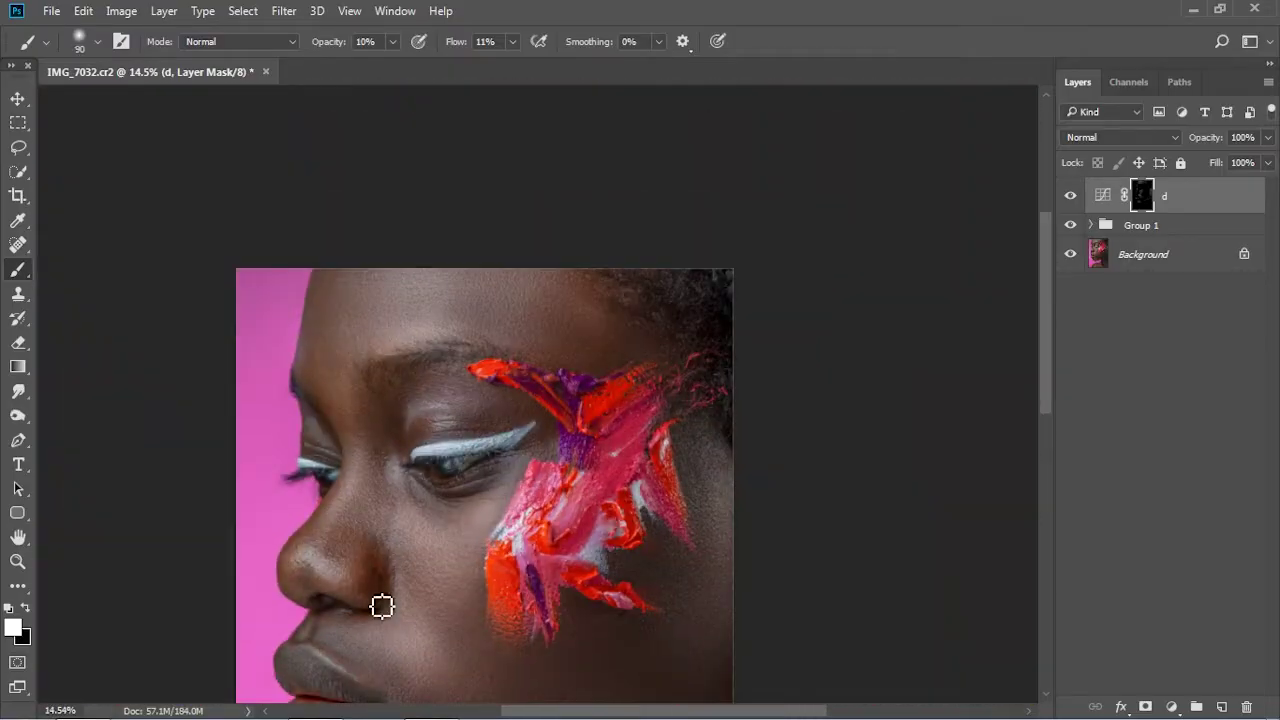
scroll(382, 606, "up", 5)
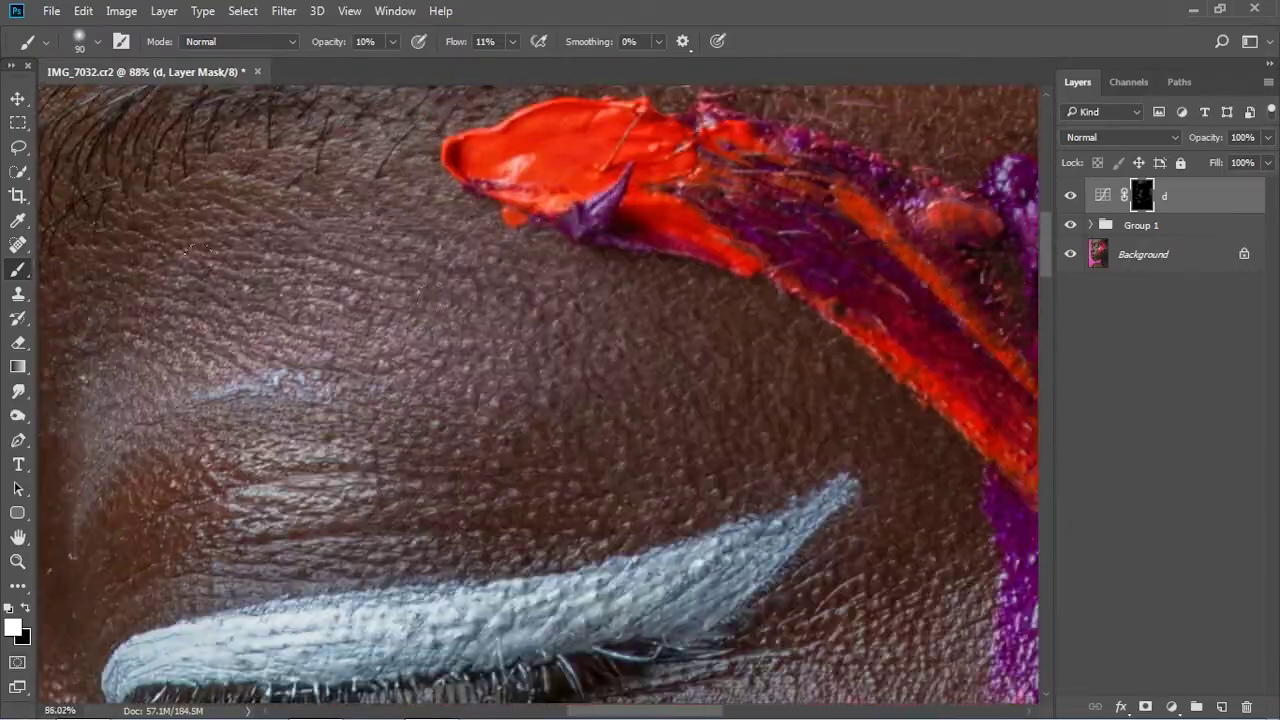
key("bracketleft")
scroll(305, 510, "down", 5)
scroll(524, 529, "down", 3)
key("bracketright")
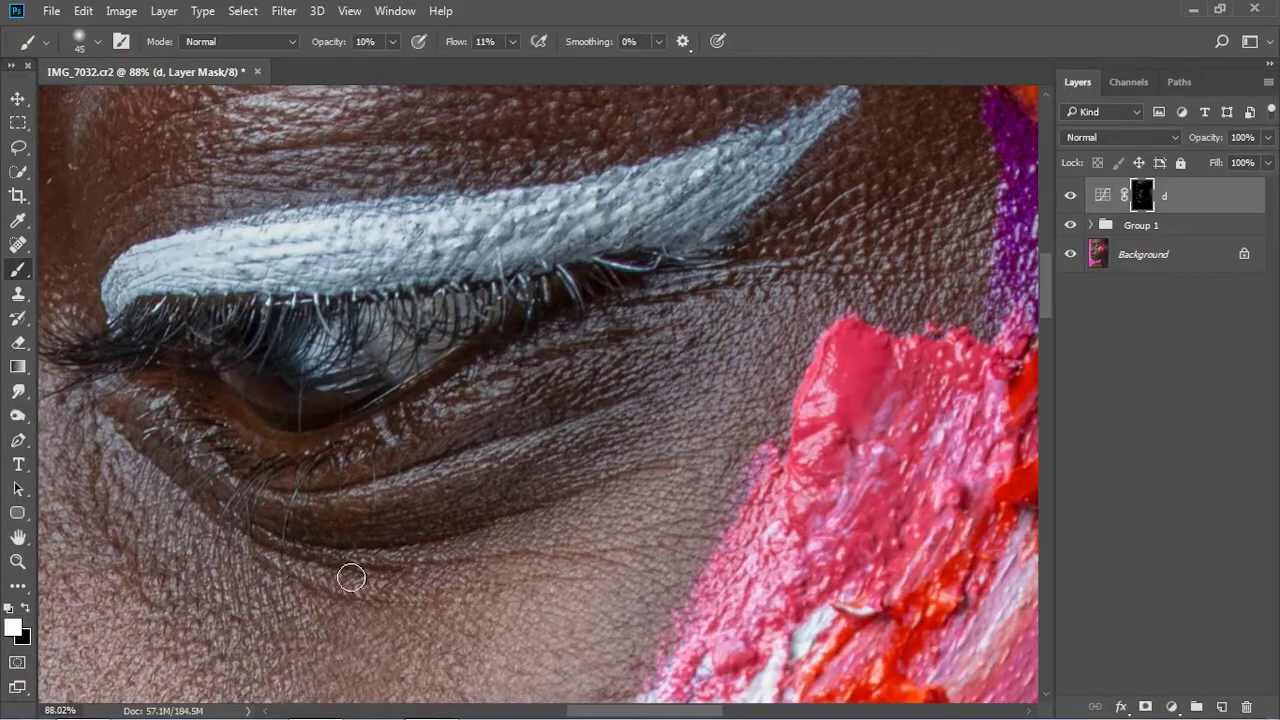
key("ctrl+0")
scroll(505, 271, "up", 5)
scroll(74, 507, "up", 1)
key("ctrl+0")
scroll(400, 500, "down", 2)
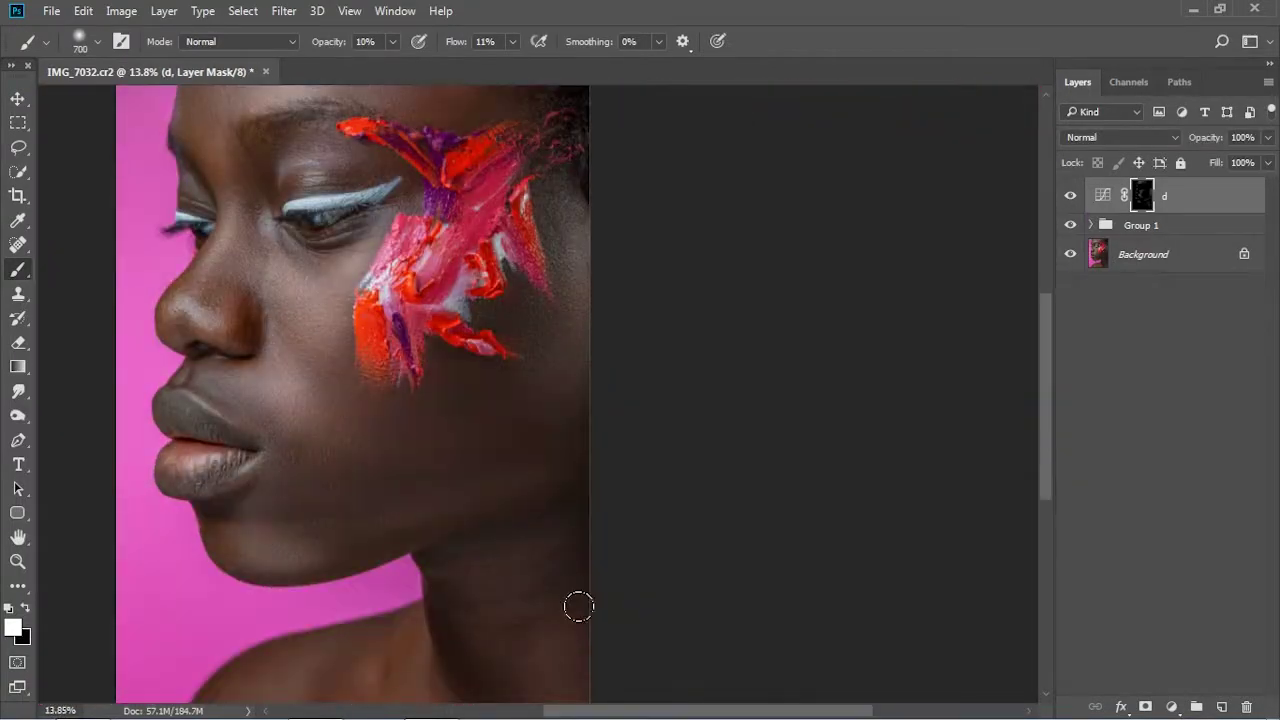
scroll(357, 339, "up", 5)
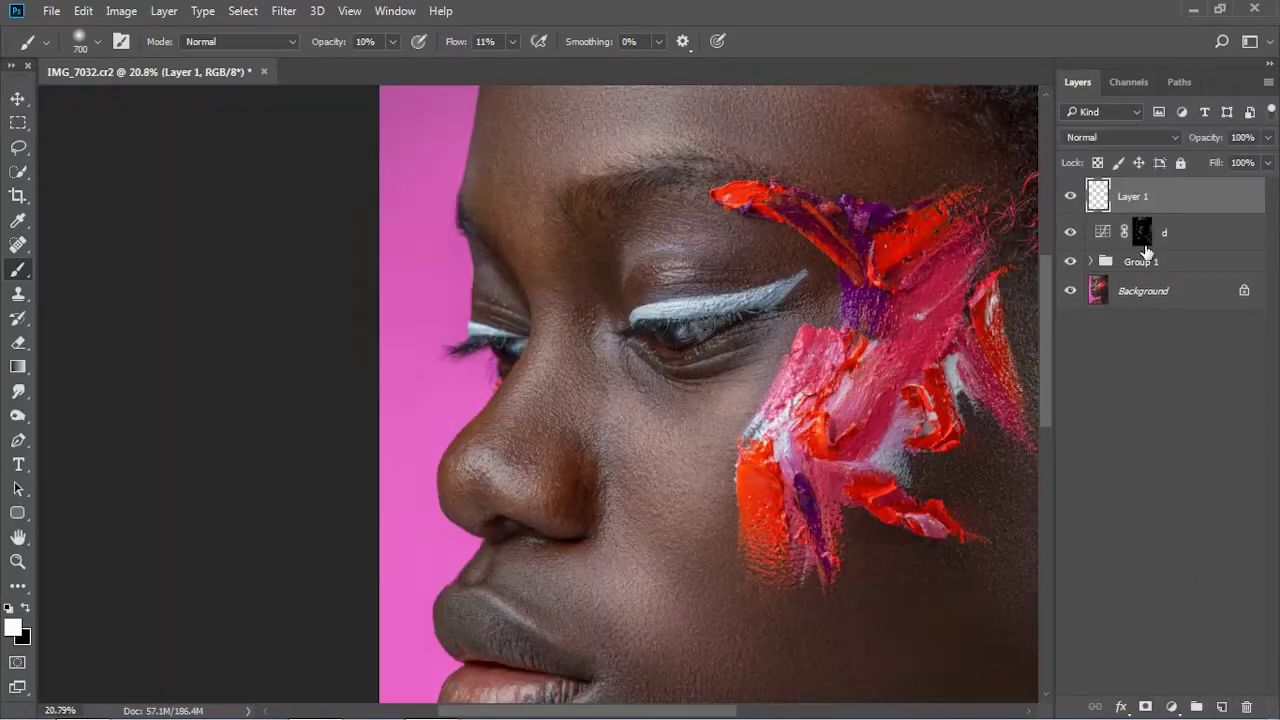
scroll(560, 250, "down", 3)
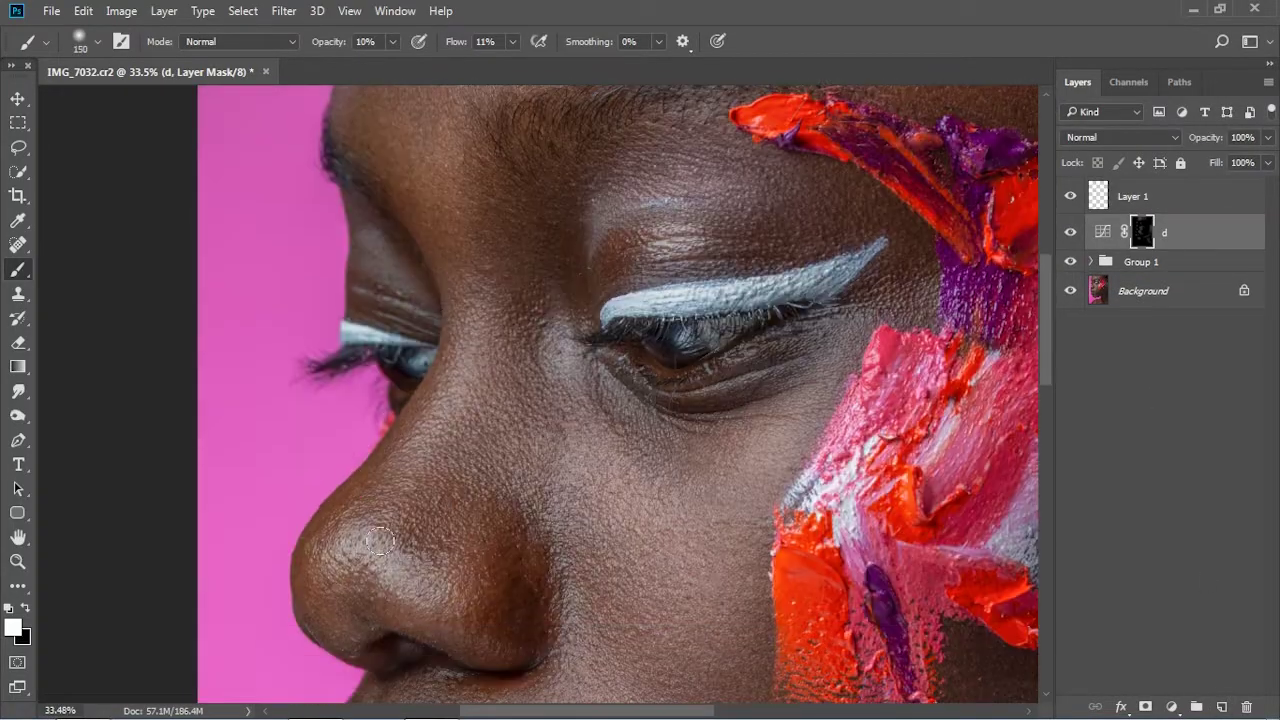
scroll(640, 290, "down", 2)
key("bracketleft")
key("bracketleft")
key("bracketleft")
key("bracketright")
key("bracketright")
key("bracketright")
scroll(754, 271, "up", 3)
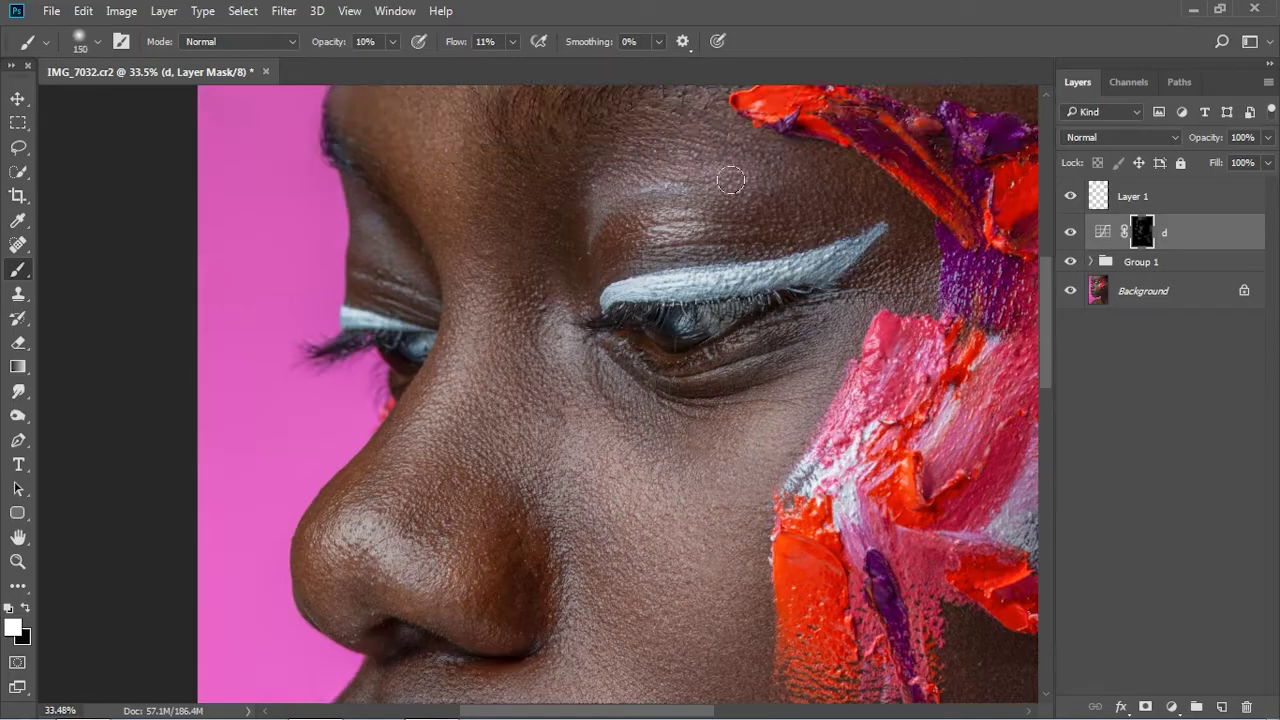
scroll(650, 350, "down", 5)
scroll(605, 402, "down", 2)
scroll(414, 391, "up", 2)
key("bracketleft")
key("bracketleft")
key("bracketleft")
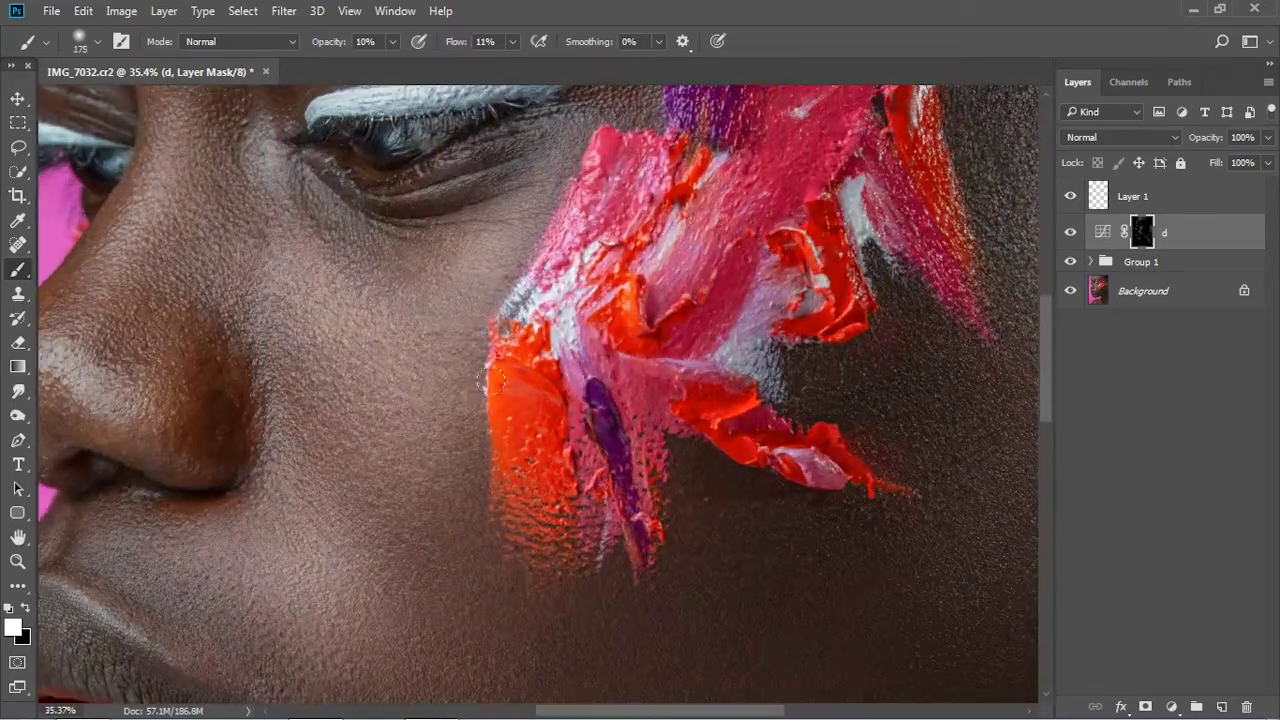
scroll(600, 400, "up", 2)
scroll(661, 428, "down", 1)
scroll(661, 428, "down", 2)
scroll(640, 450, "down", 2)
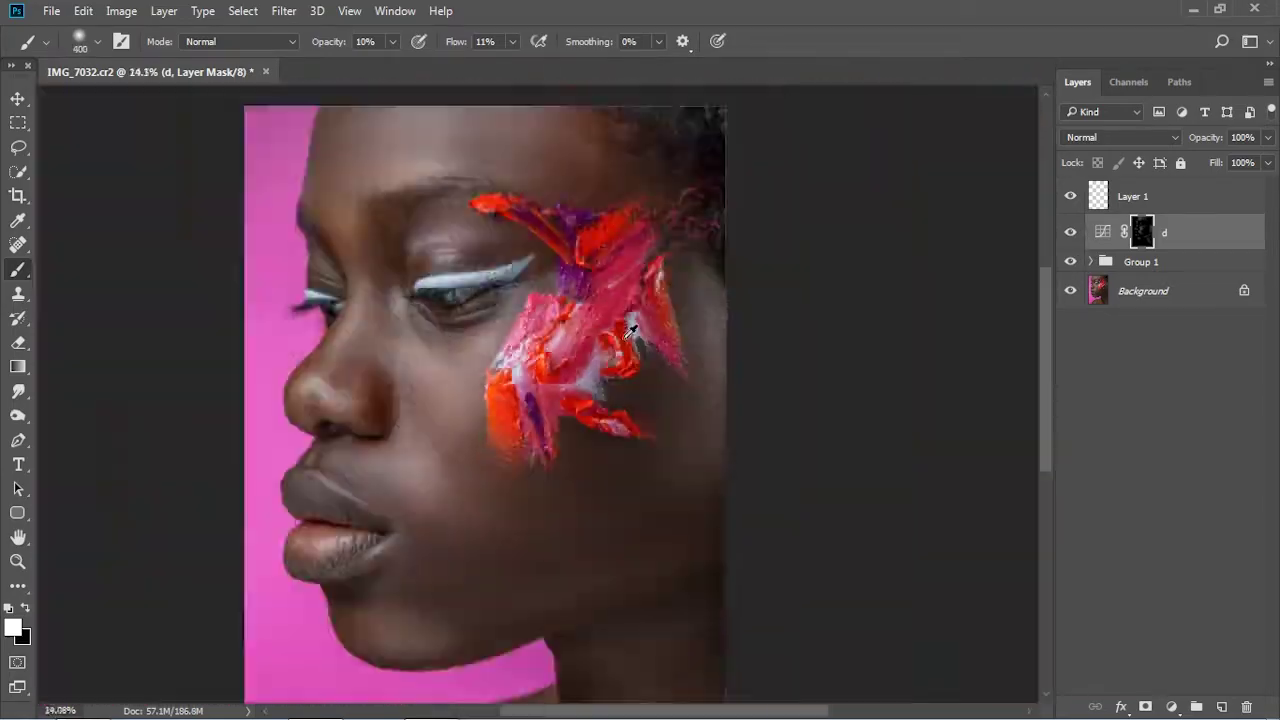
scroll(526, 551, "up", 2)
scroll(616, 480, "down", 3)
key("bracketright")
key("bracketright")
key("bracketright")
left_click(1069, 234)
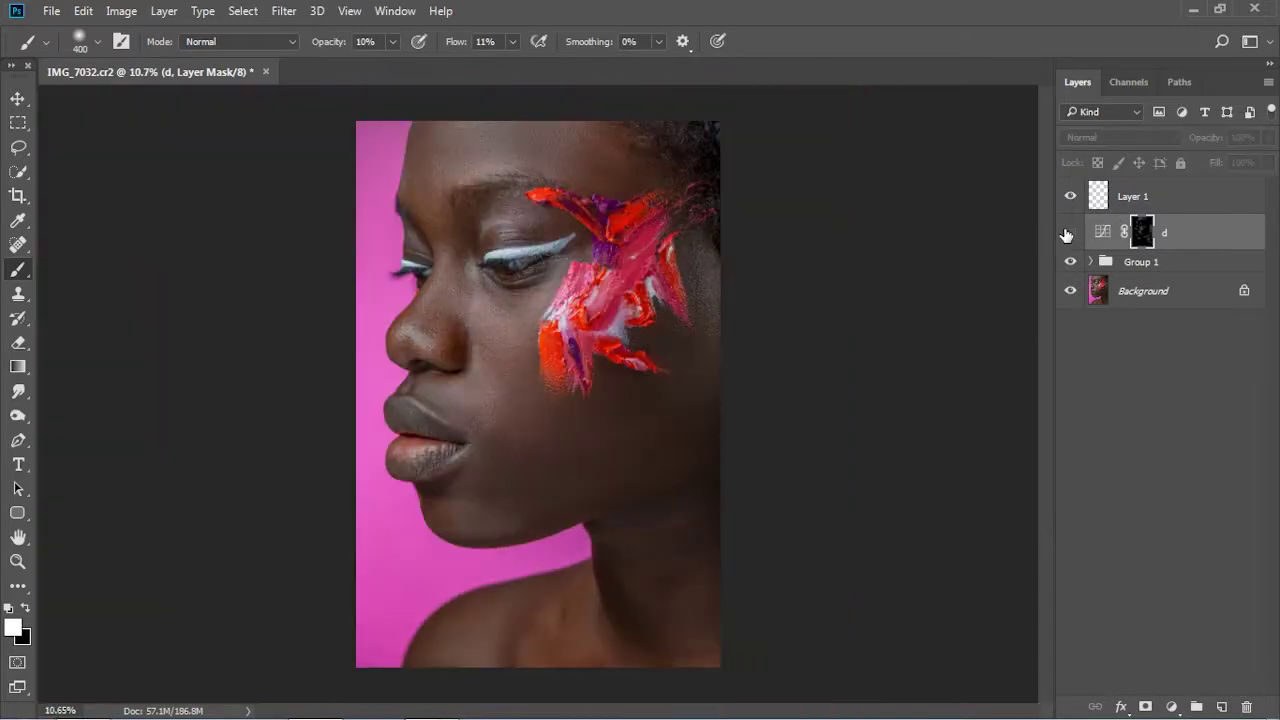
- Add a Black & White layer with Reds and Magentas -200, Yellows -185 and Cyans negative
left_click(1076, 300)
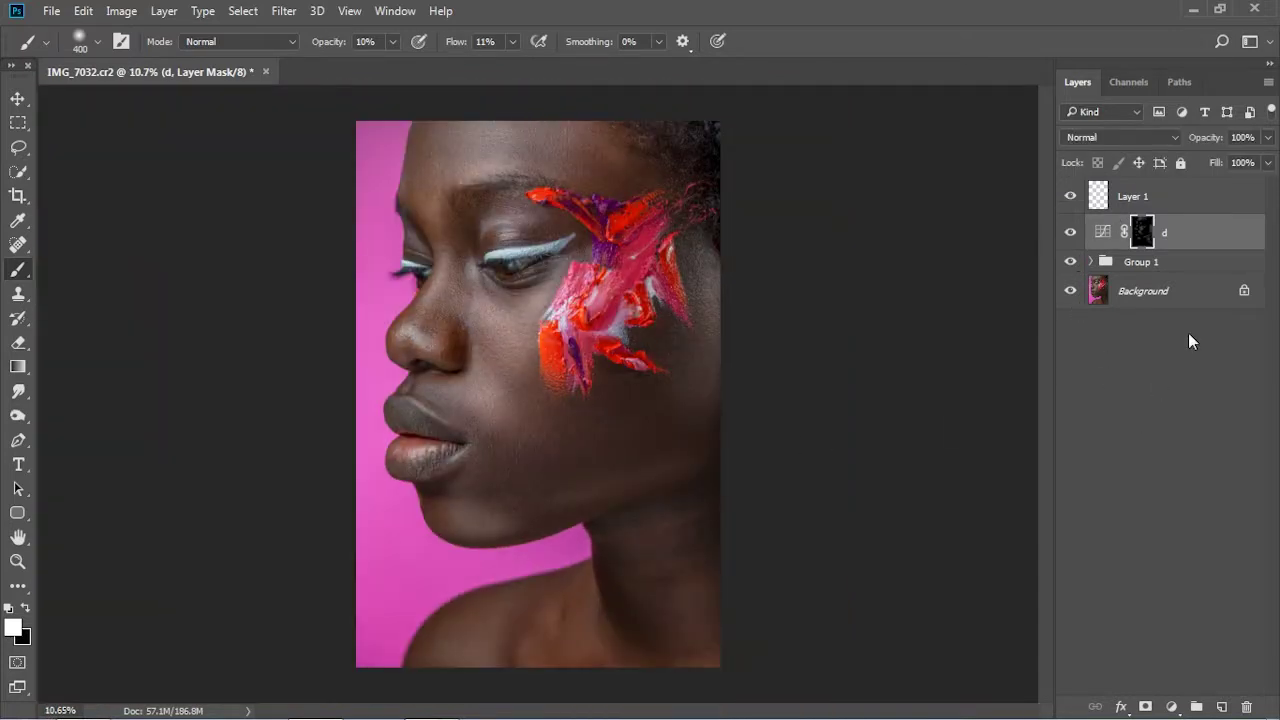
left_click(1171, 706)
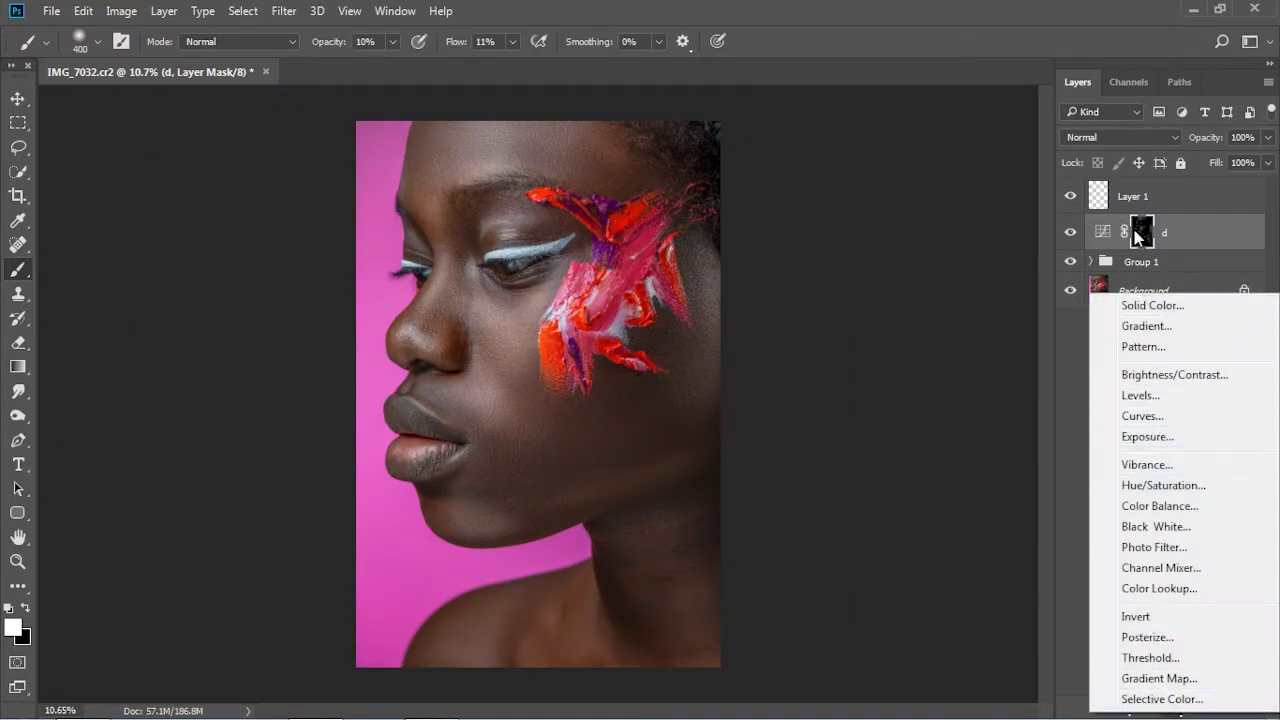
left_click(1157, 527)
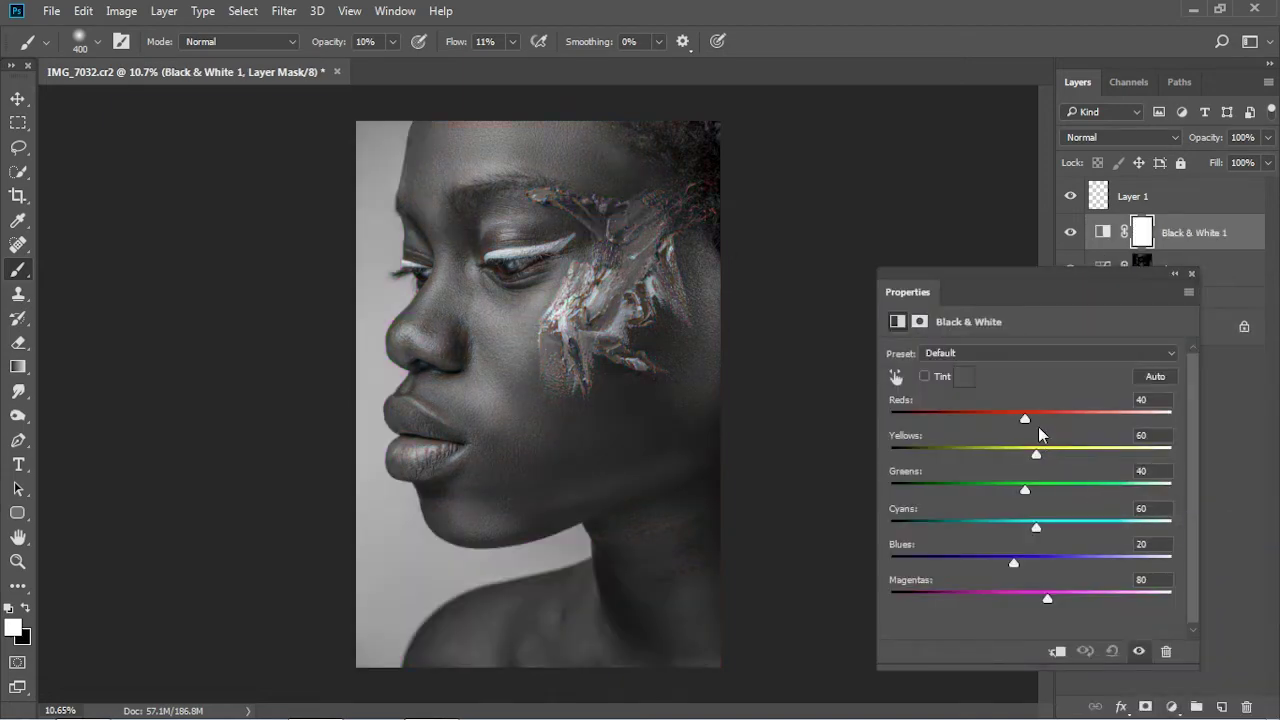
left_click_drag(1025, 420, 963, 427)
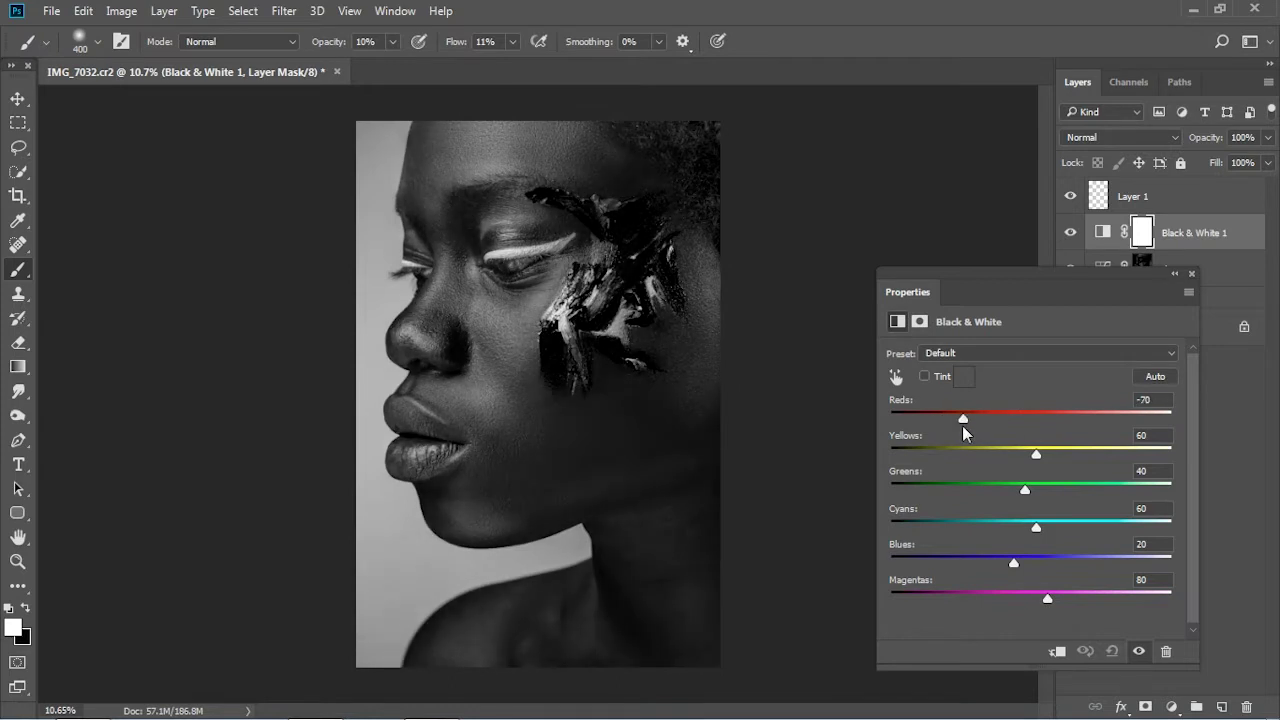
left_click_drag(1036, 454, 899, 455)
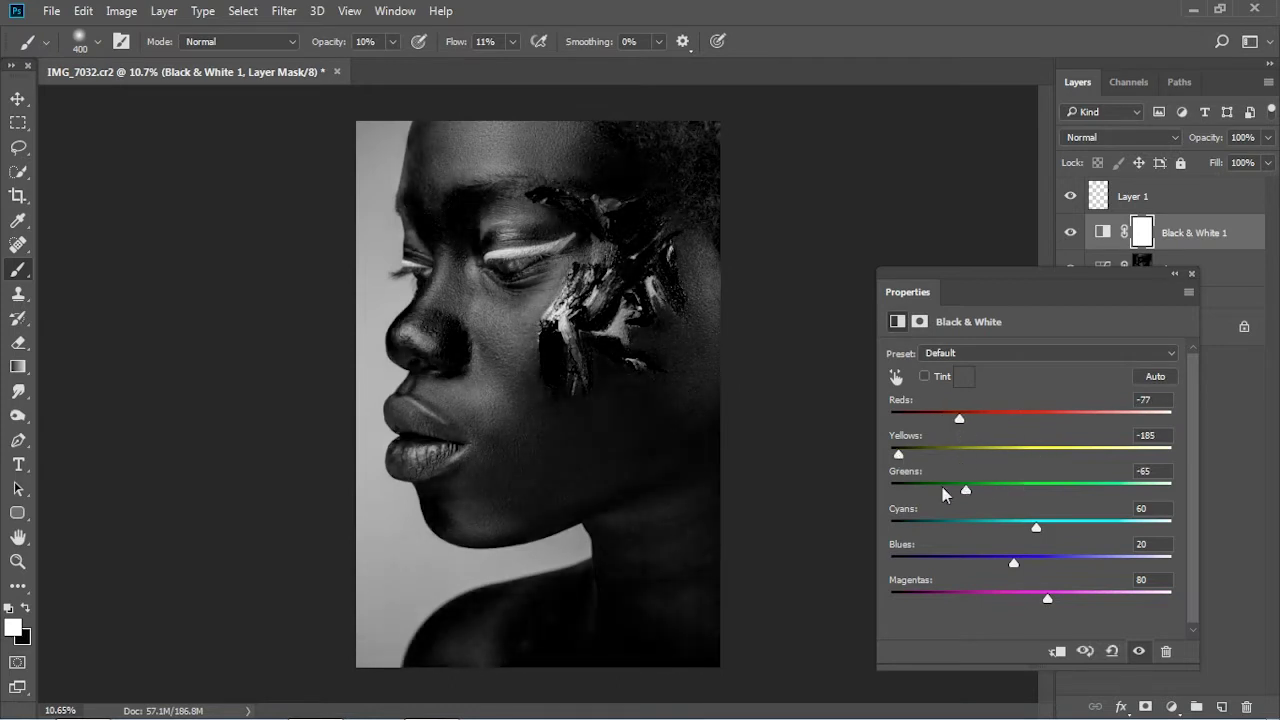
left_click_drag(1048, 600, 877, 600)
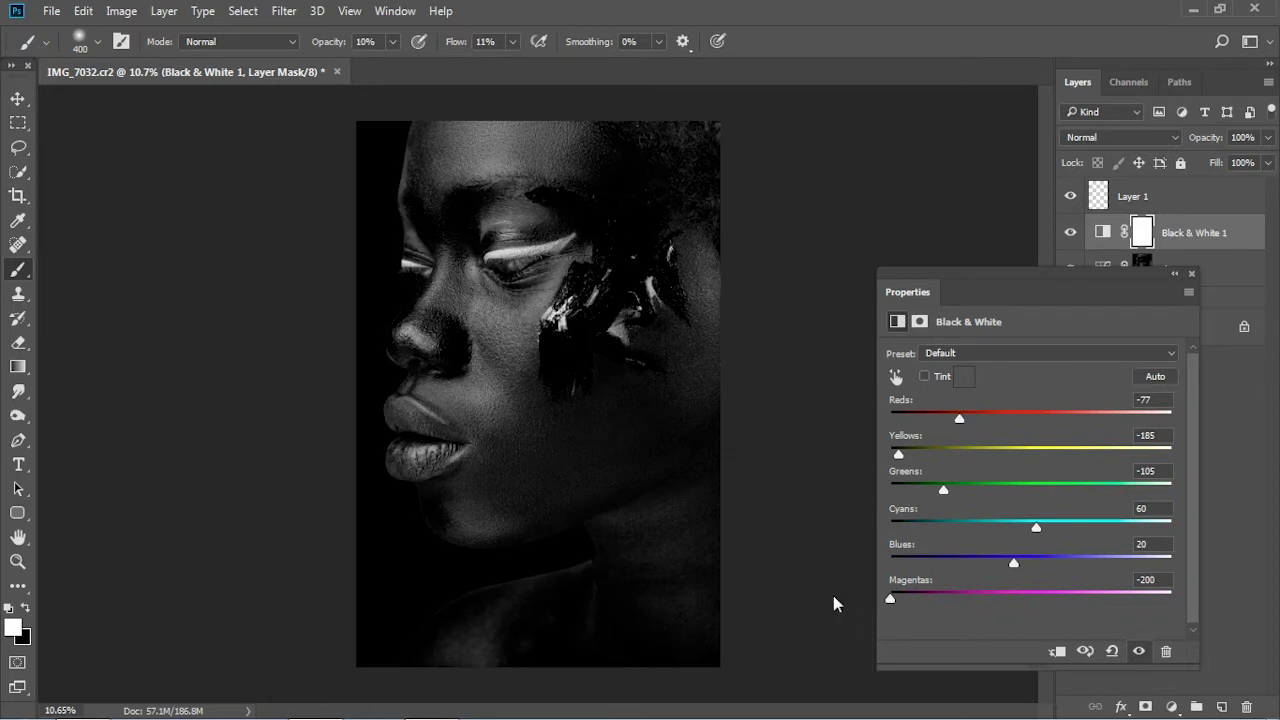
mouse_move(959, 430)
left_mouse_down()
mouse_move(1051, 420)
mouse_move(879, 421)
left_mouse_up()
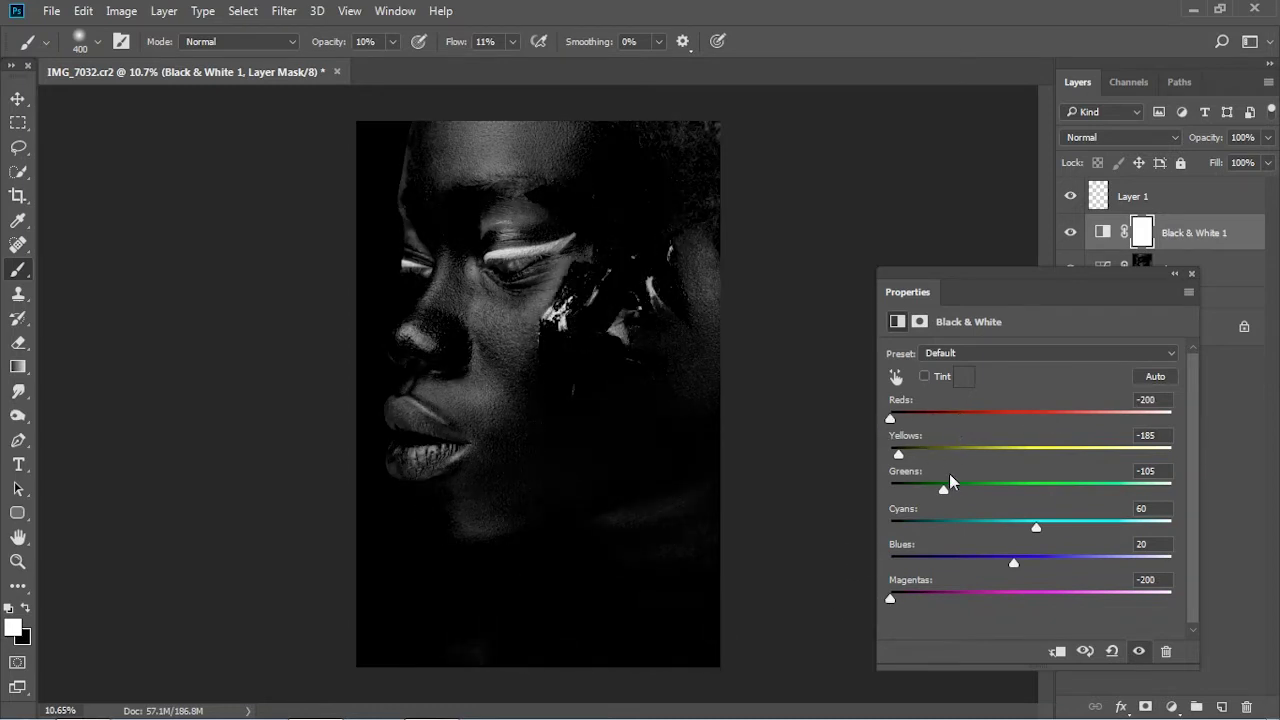
left_click_drag(1038, 527, 970, 532)
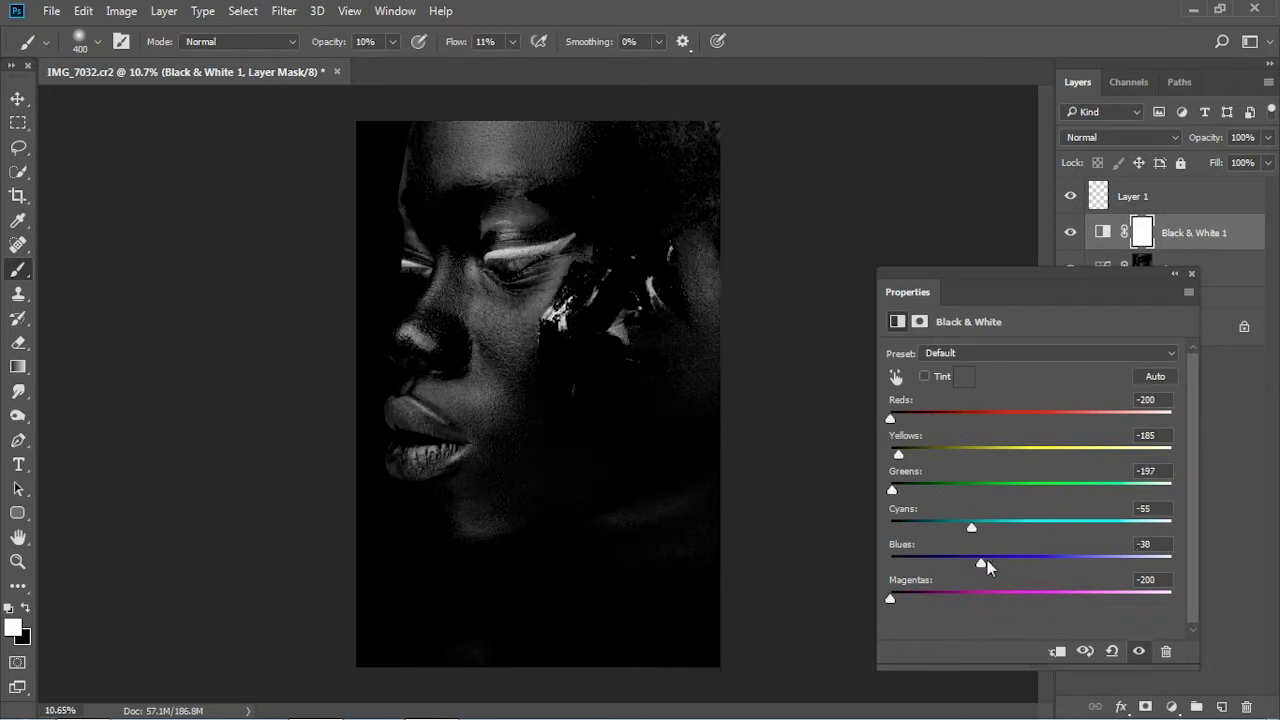
left_click(1191, 274)
- Set the Black & White 1 layer to Screen blend mode at low opacity and compare
left_click(1145, 138)
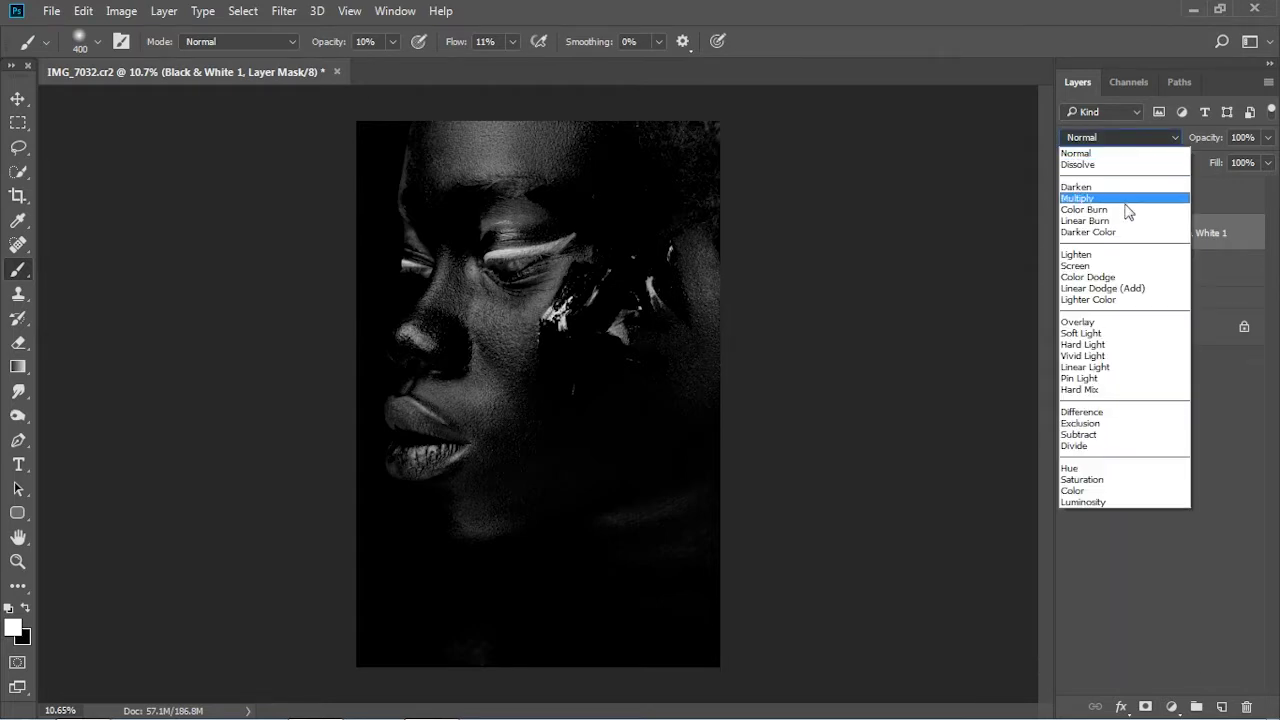
left_click(1110, 262)
scroll(1113, 136, "up", 1)
scroll(1113, 136, "down", 1)
left_click(1068, 232)
left_click(1068, 232)
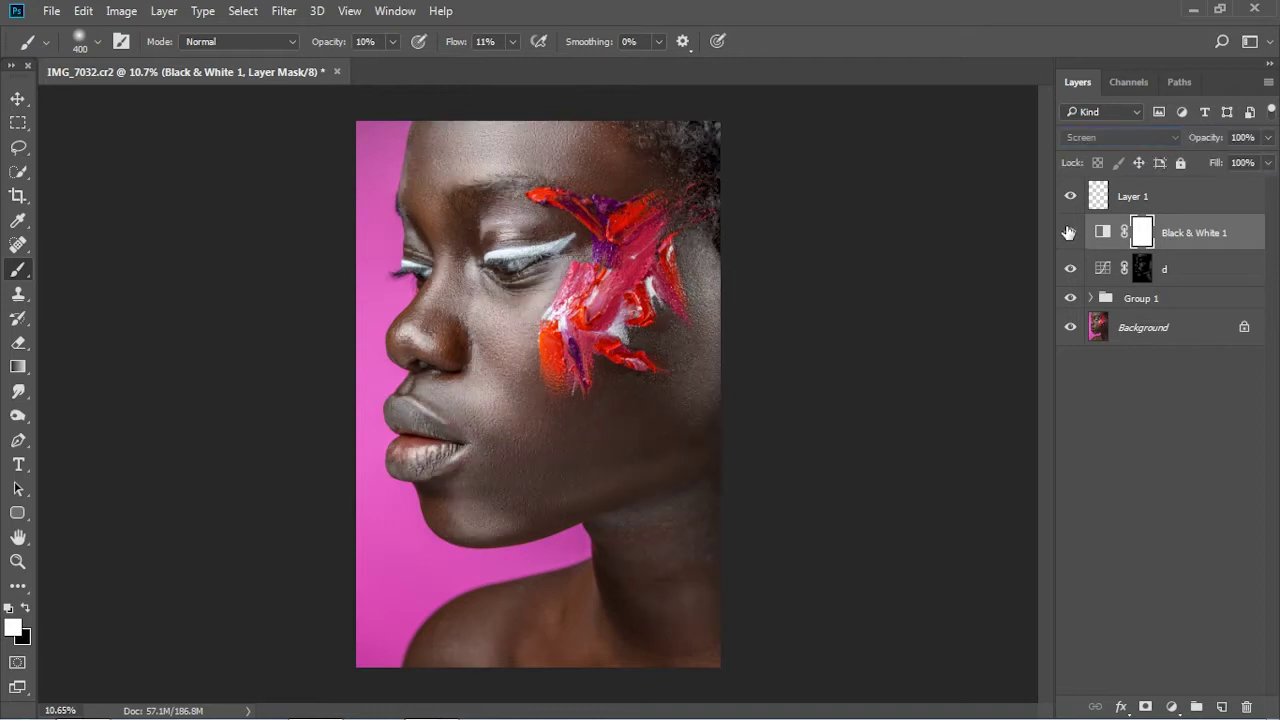
left_click_drag(1000, 143, 1022, 147)
left_click(1069, 229)
left_click(1068, 232)
- Zoom in to check the face and raise the Black & White opacity to about 61%
left_click(18, 561)
left_click(515, 290)
left_click(784, 281, "alt")
left_click(1069, 233)
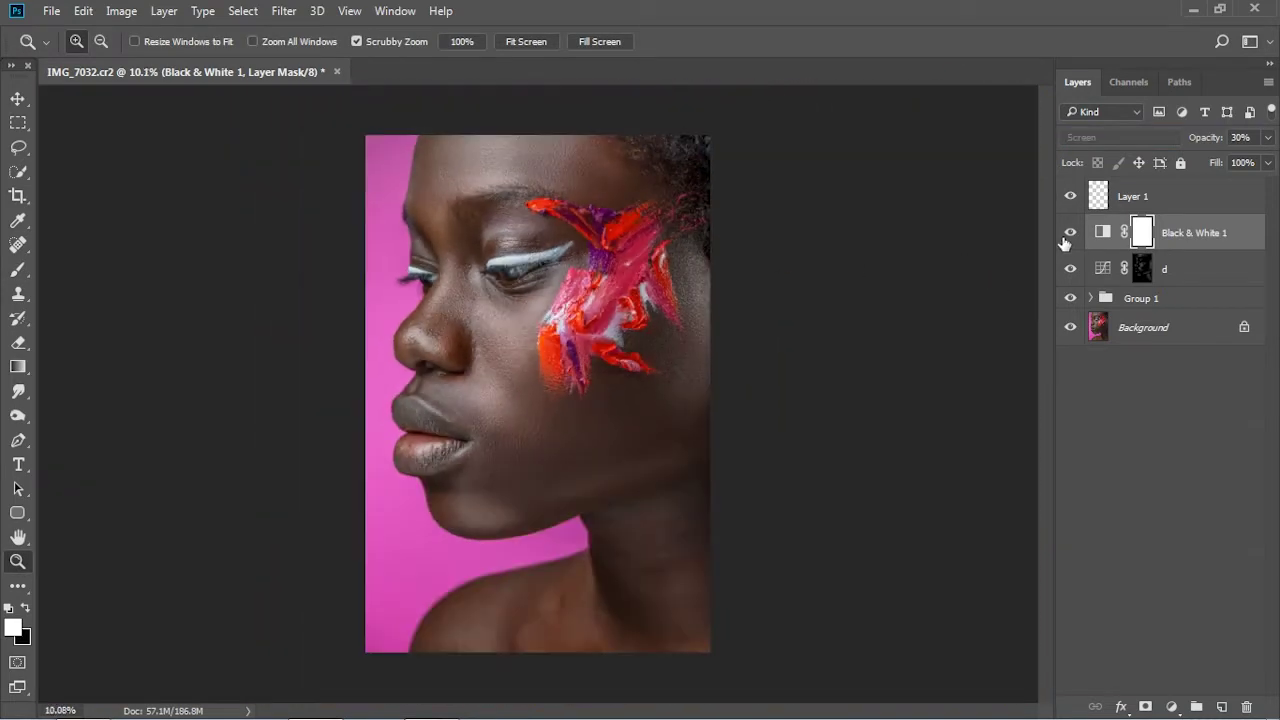
left_click(1069, 232)
mouse_move(1193, 145)
left_mouse_down()
mouse_move(1223, 147)
mouse_move(1200, 136)
mouse_move(1170, 150)
left_mouse_up()
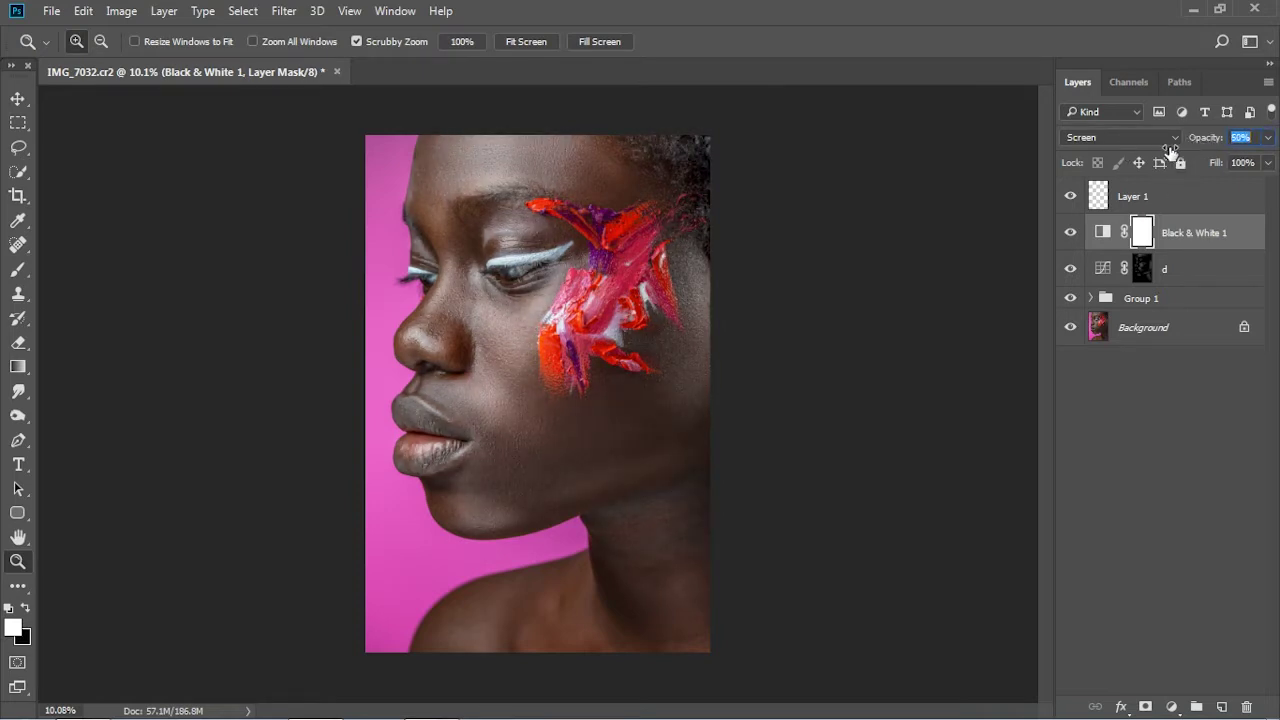
left_click(571, 343)
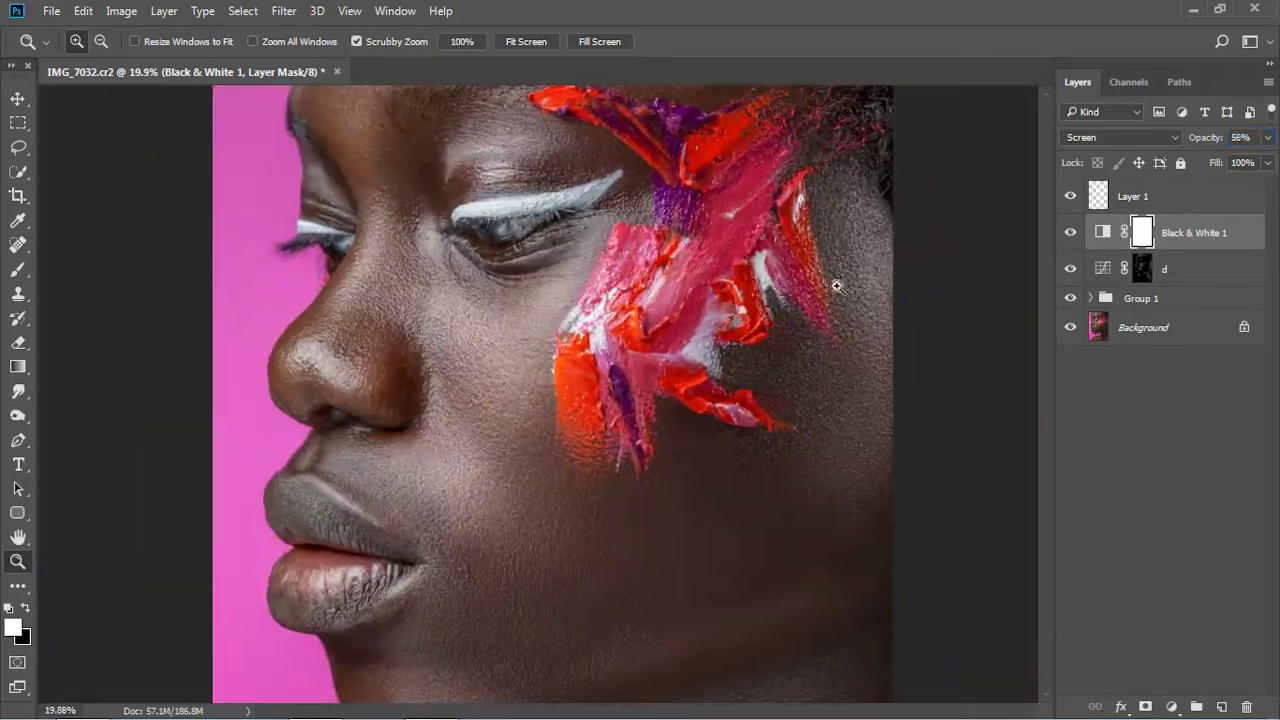
left_click(644, 397)
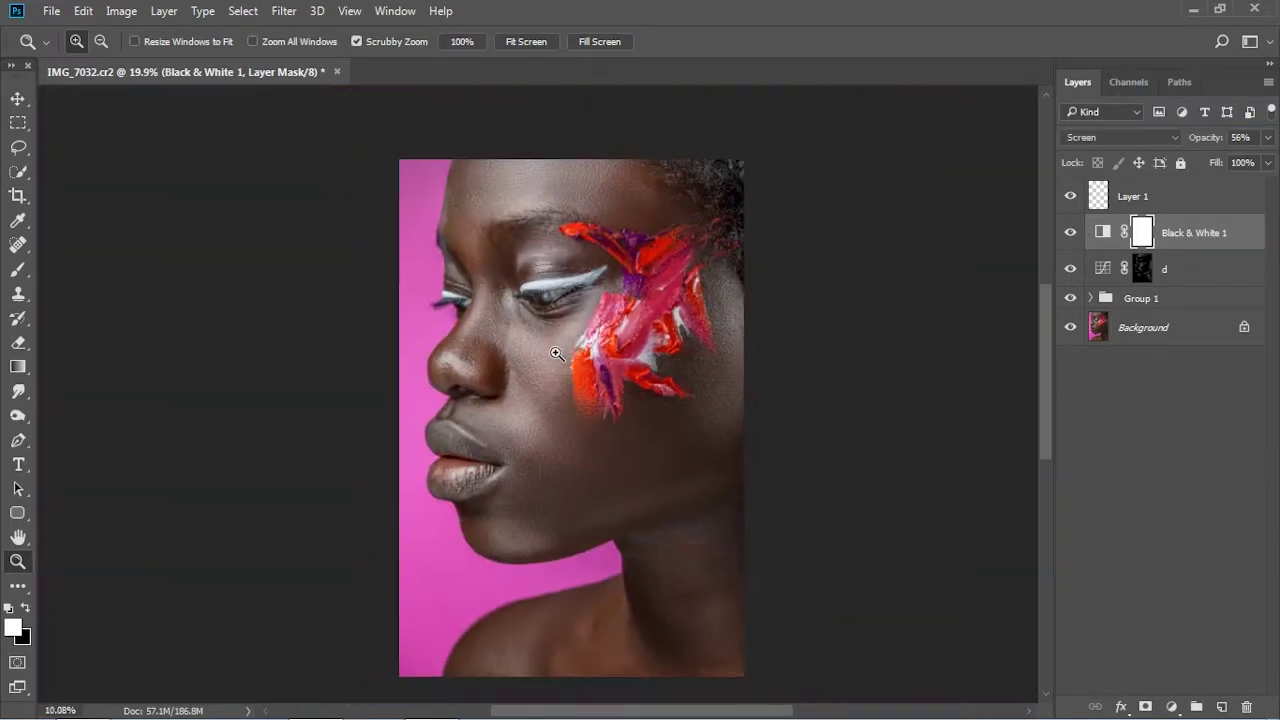
type("37")
- Set the Black & White 1 opacity to 25% and compare the portrait with and without it
left_click(1238, 145)
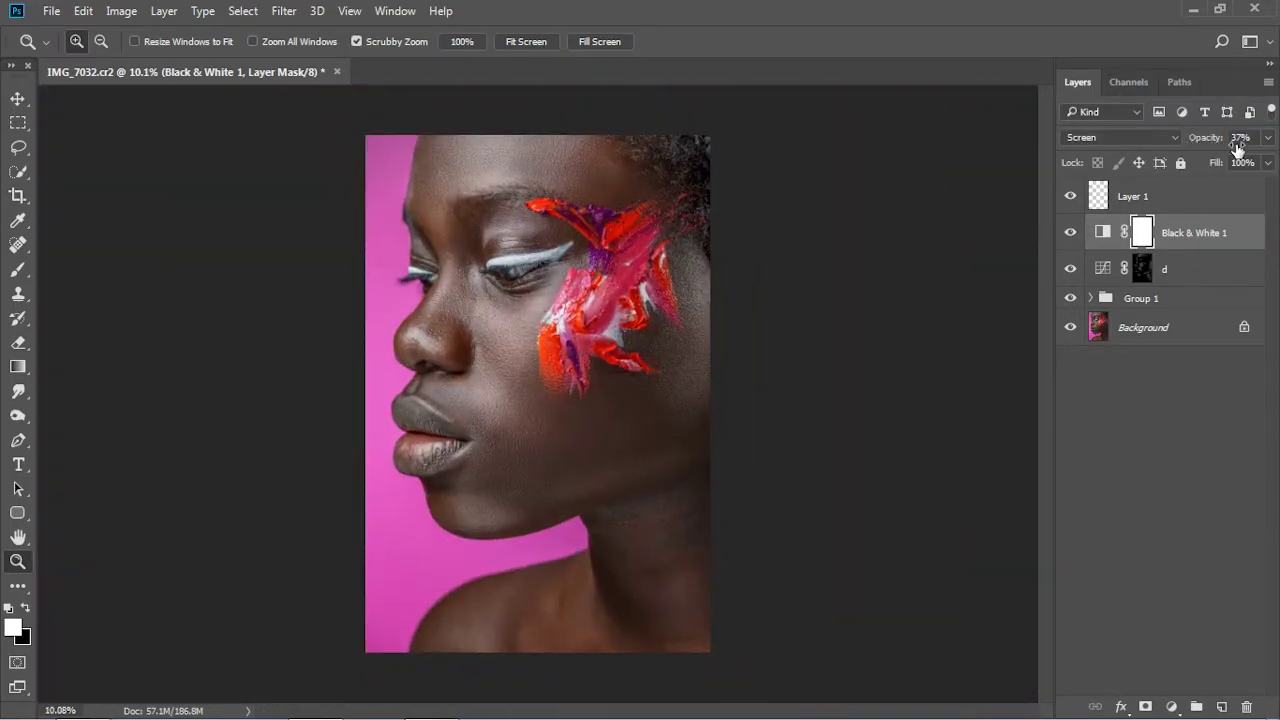
type("2")
type("5")
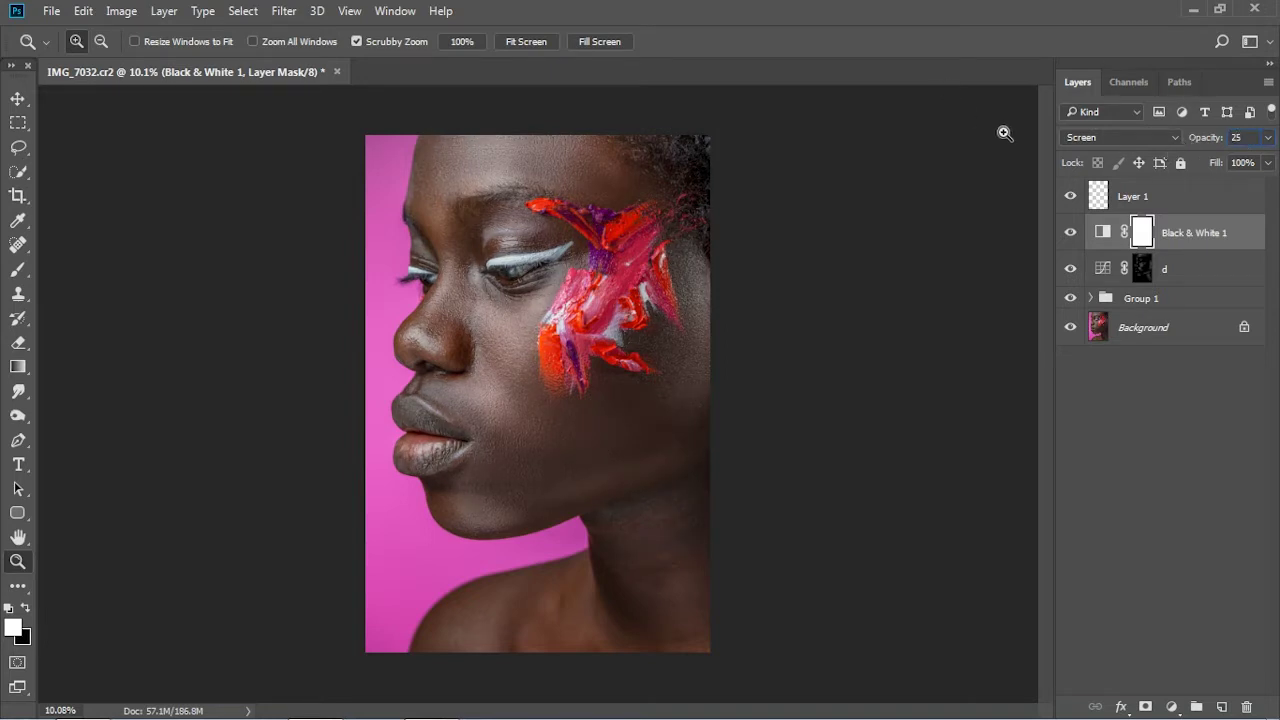
left_click(1071, 232)
left_click(1071, 232)
left_click(1071, 232)
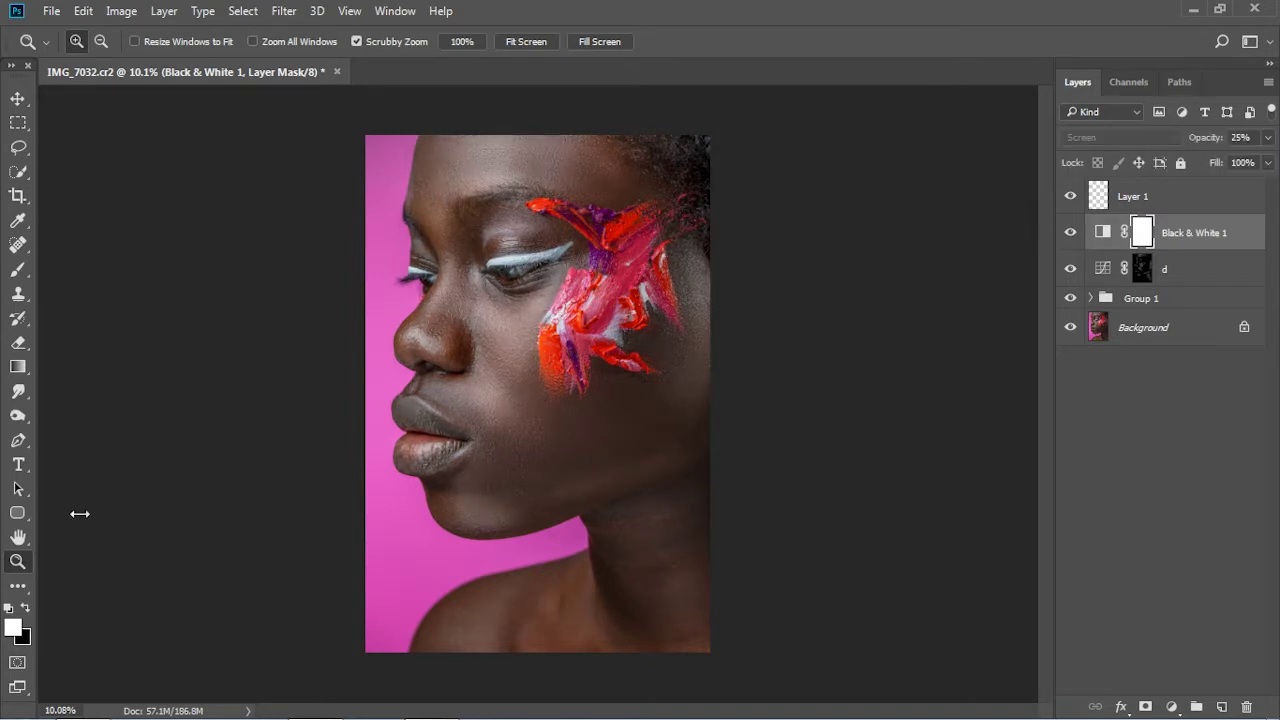
left_click_drag(488, 326, 534, 366)
left_click(1085, 275)
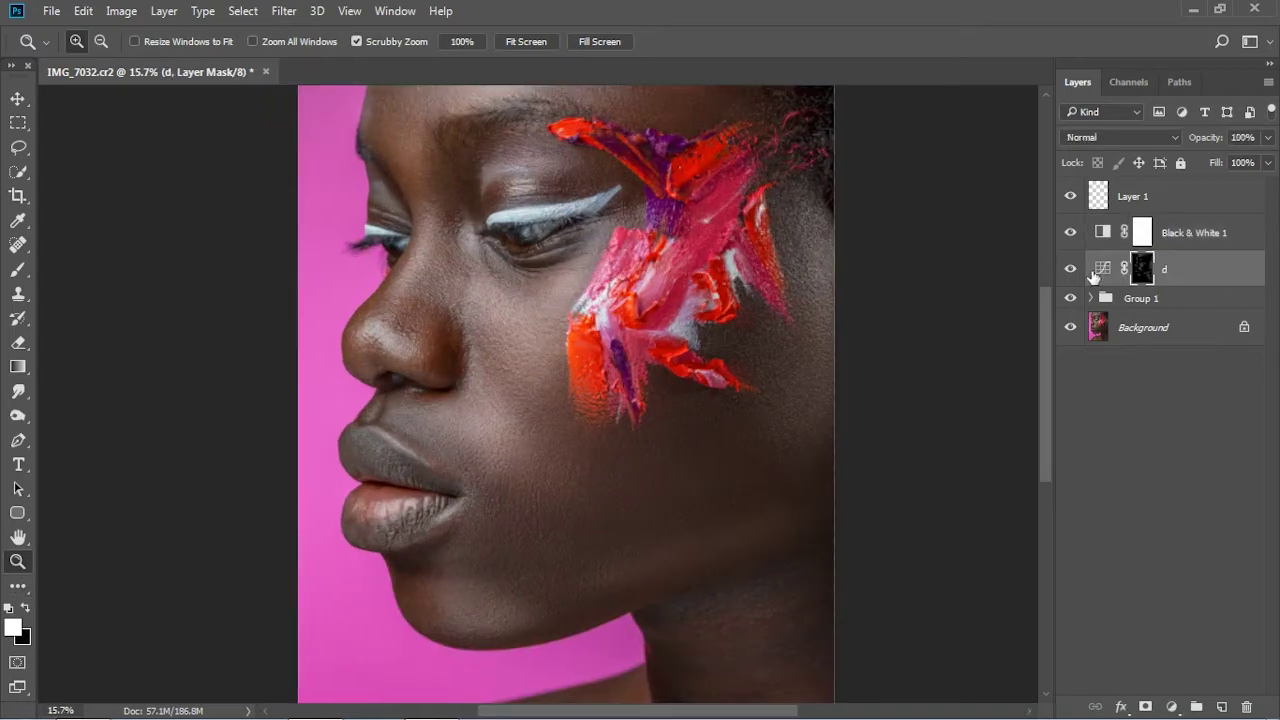
left_click(1071, 232)
left_click_drag(540, 330, 527, 296)
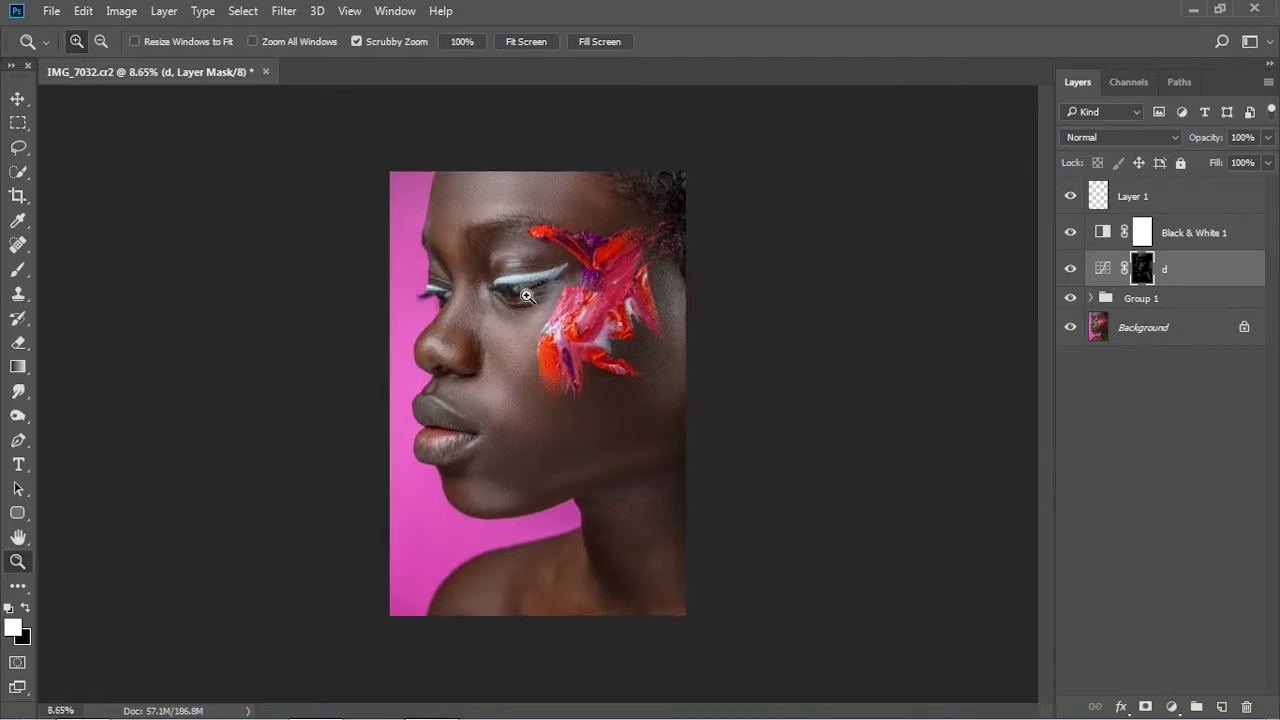
left_click(1190, 242)
- Add a Curves 1 adjustment layer with its midpoint pulled down to darken the portrait
left_click(1174, 708)
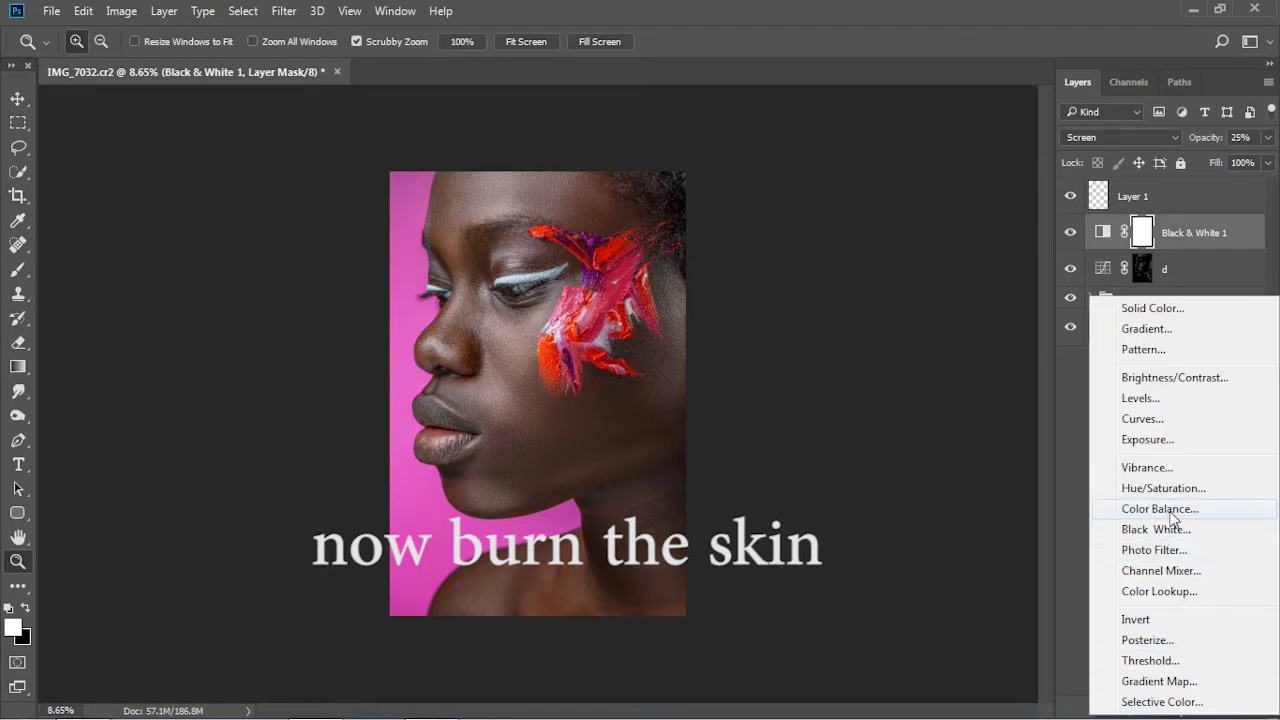
left_click(1140, 418)
mouse_move(1047, 514)
left_mouse_down()
mouse_move(1075, 563)
mouse_move(1071, 549)
left_mouse_up()
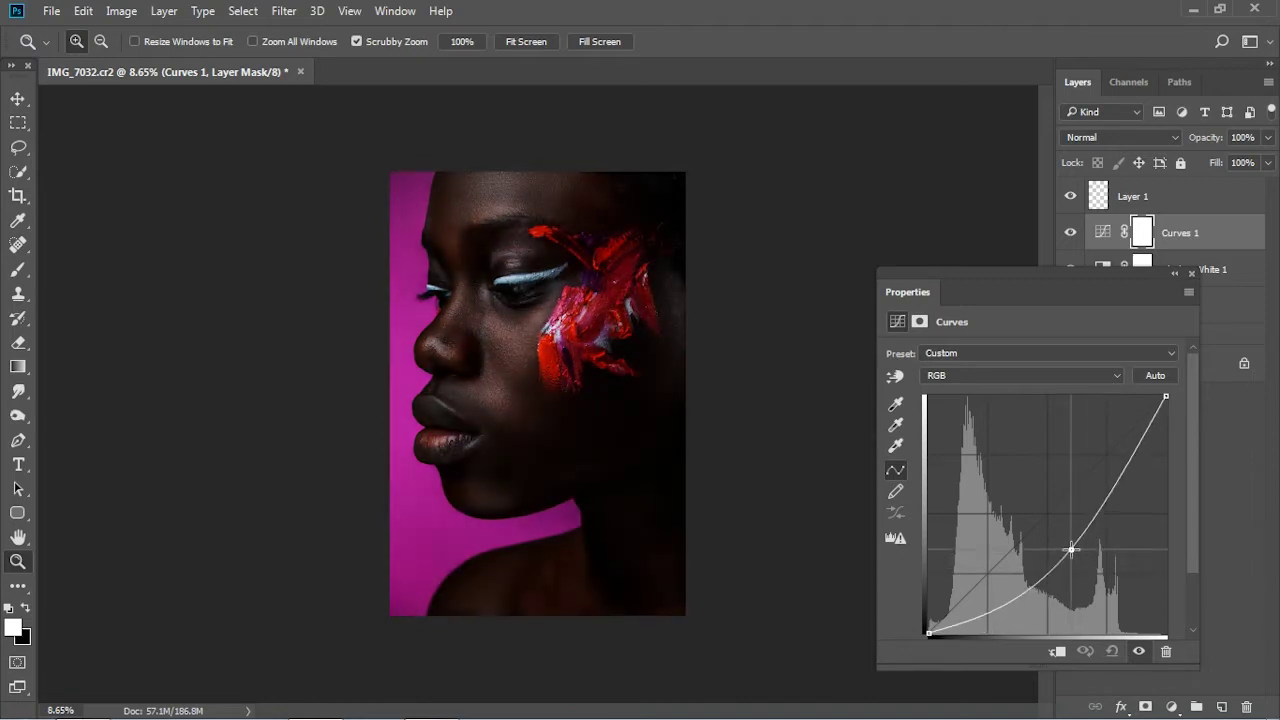
left_click(1192, 273)
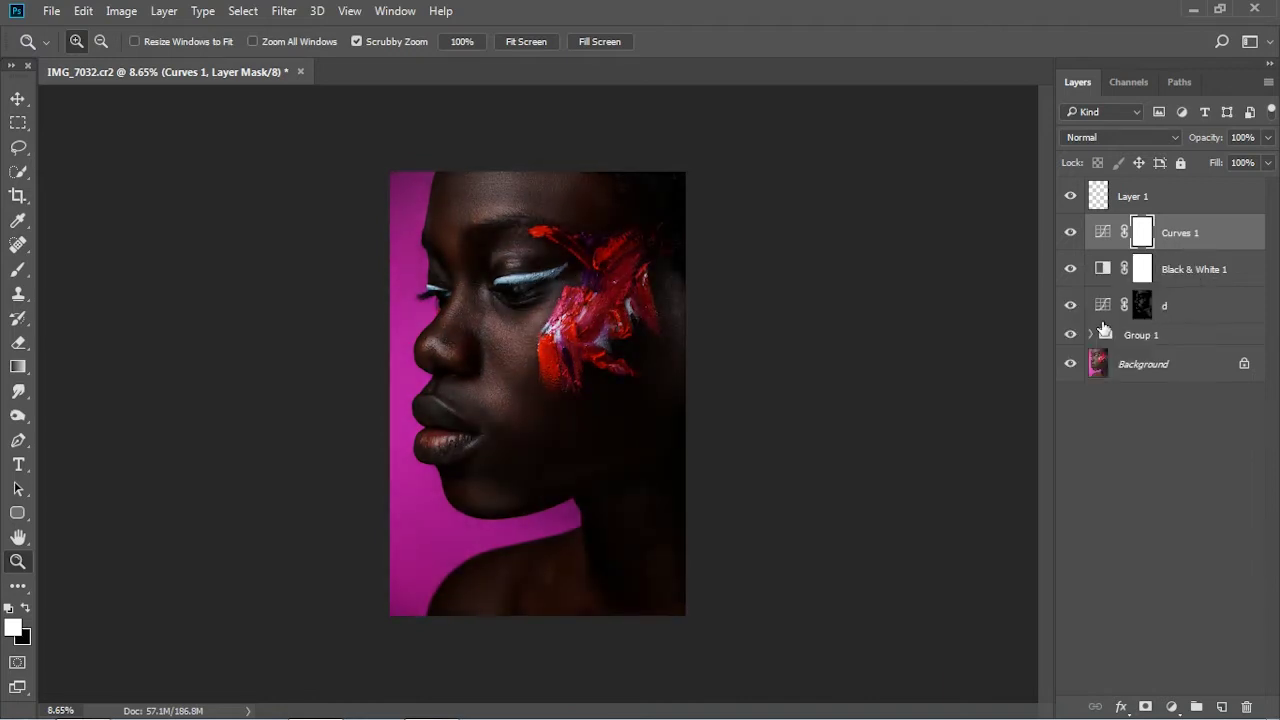
- Invert the Curves 1 mask to black and paint a faint darkening stroke onto the skin
key("ctrl+i")
left_click(19, 277)
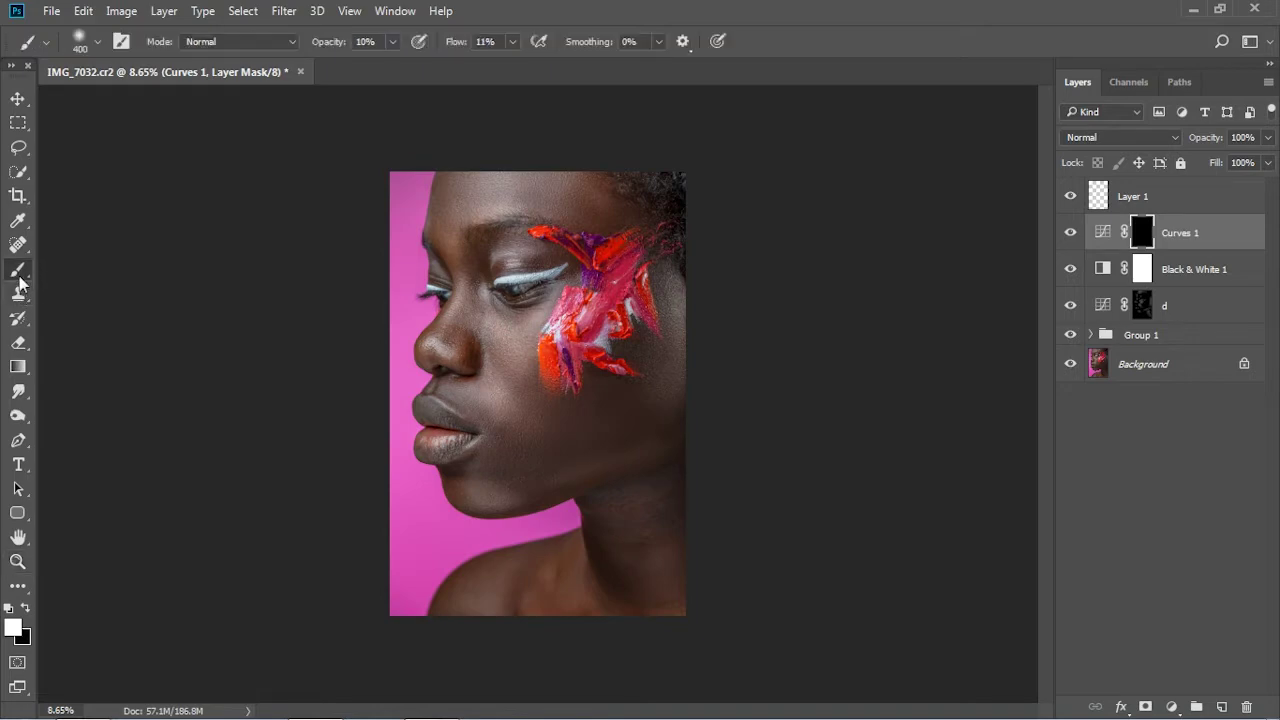
scroll(635, 290, "up", 2)
scroll(615, 250, "up", 2)
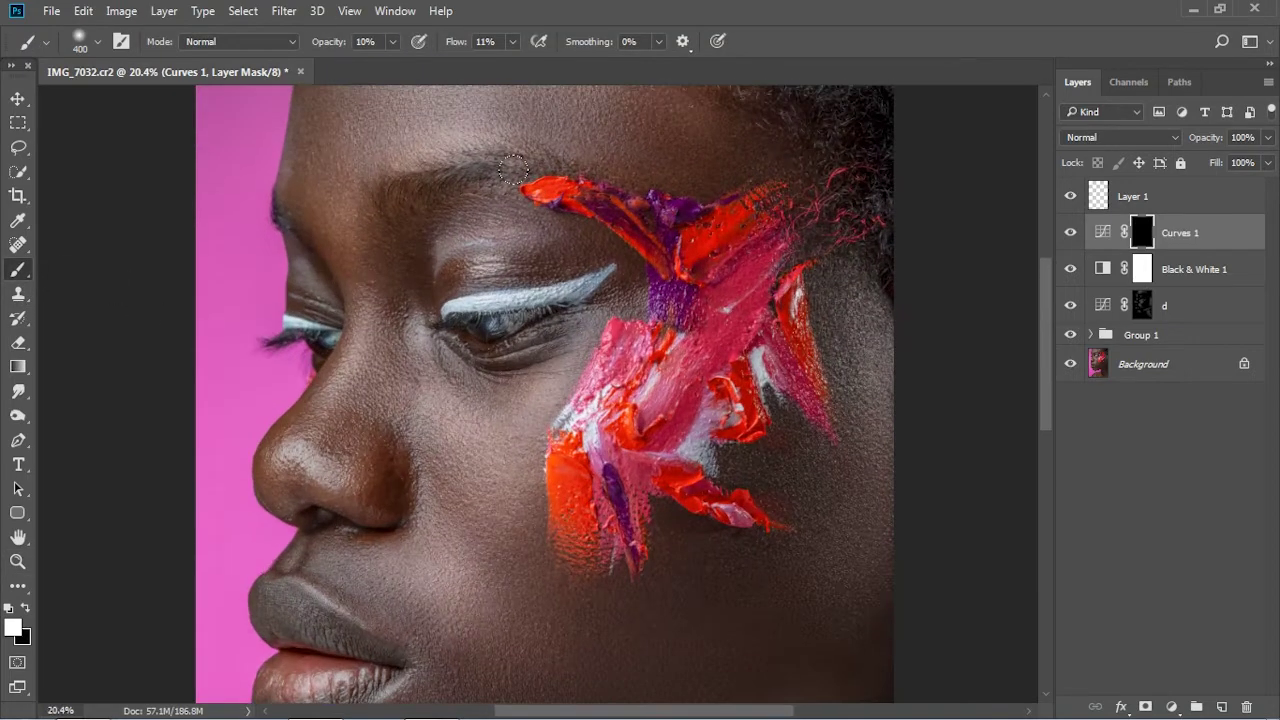
scroll(595, 215, "up", 2)
scroll(580, 185, "up", 2)
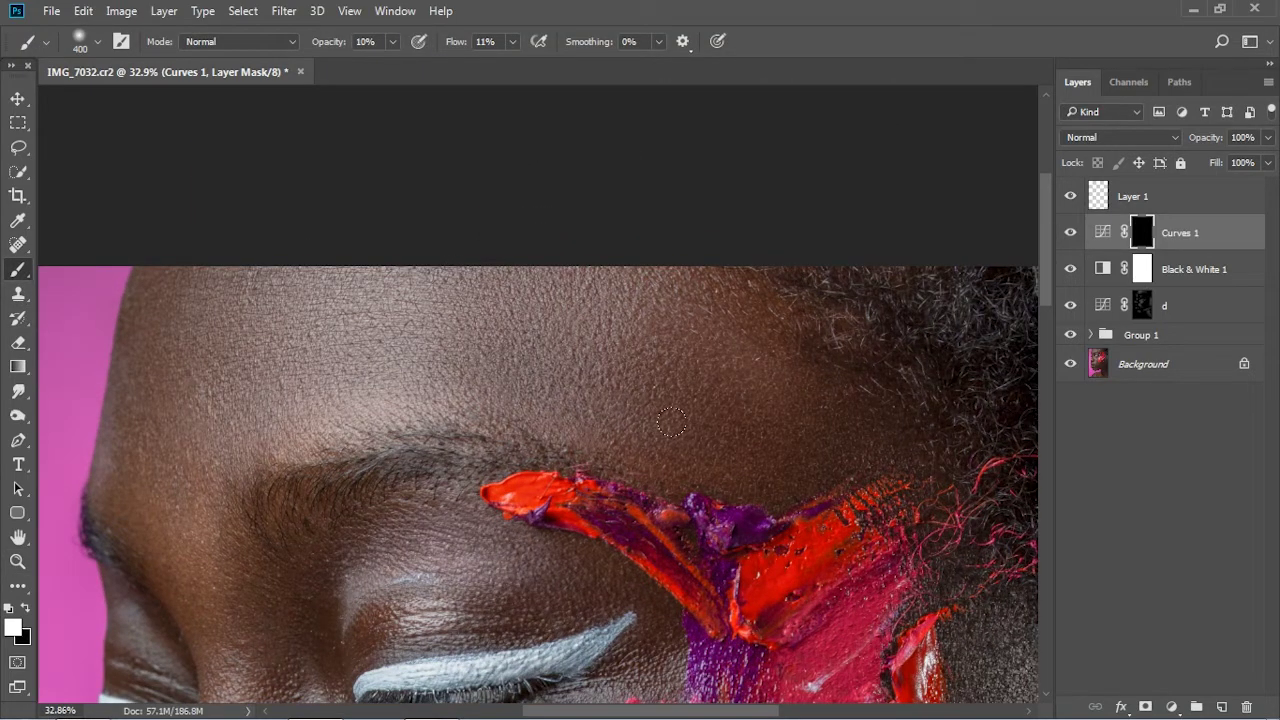
scroll(662, 390, "down", 1)
key("bracketleft")
key("bracketleft")
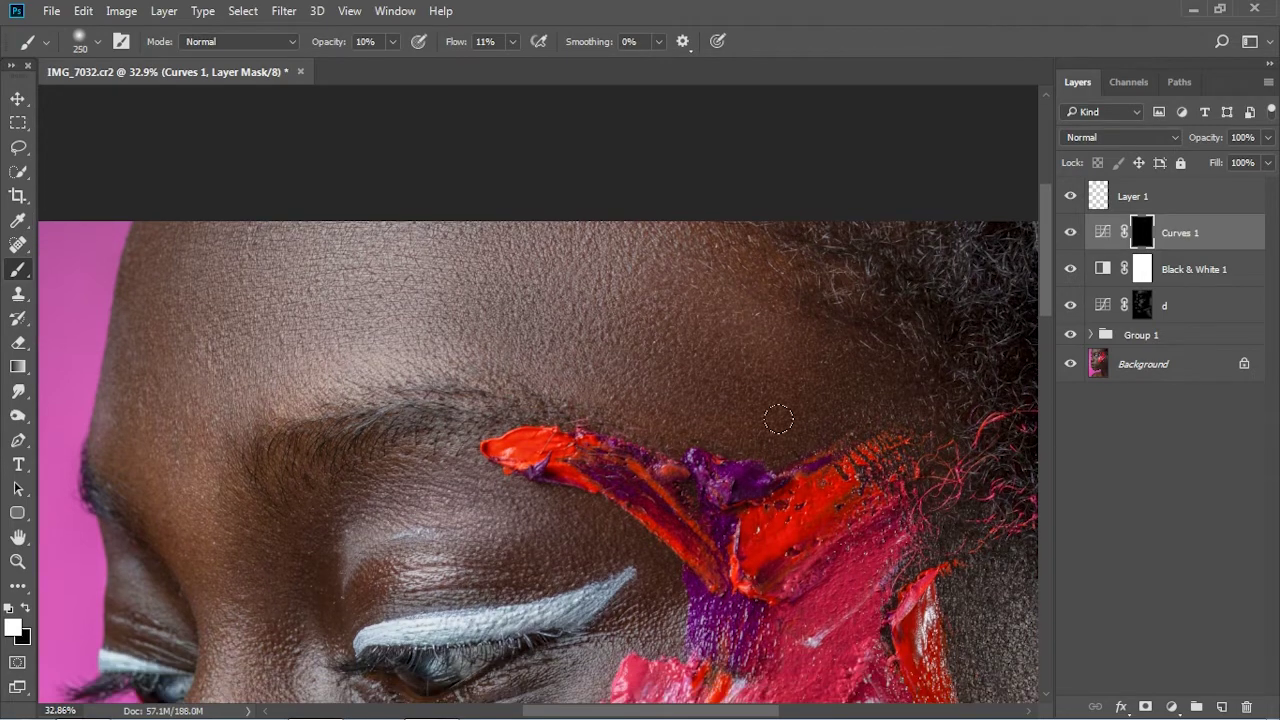
scroll(700, 300, "up", 2)
key("bracketright")
key("bracketright")
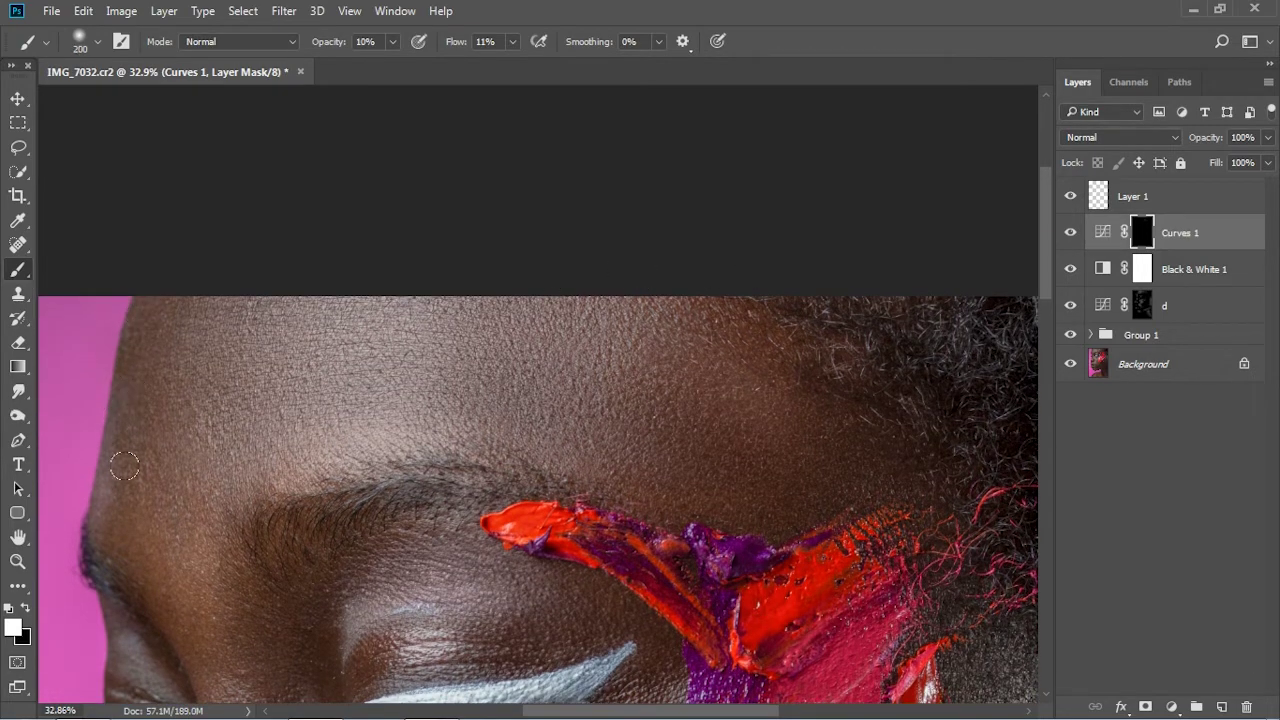
scroll(136, 471, "down", 2)
key("bracketleft")
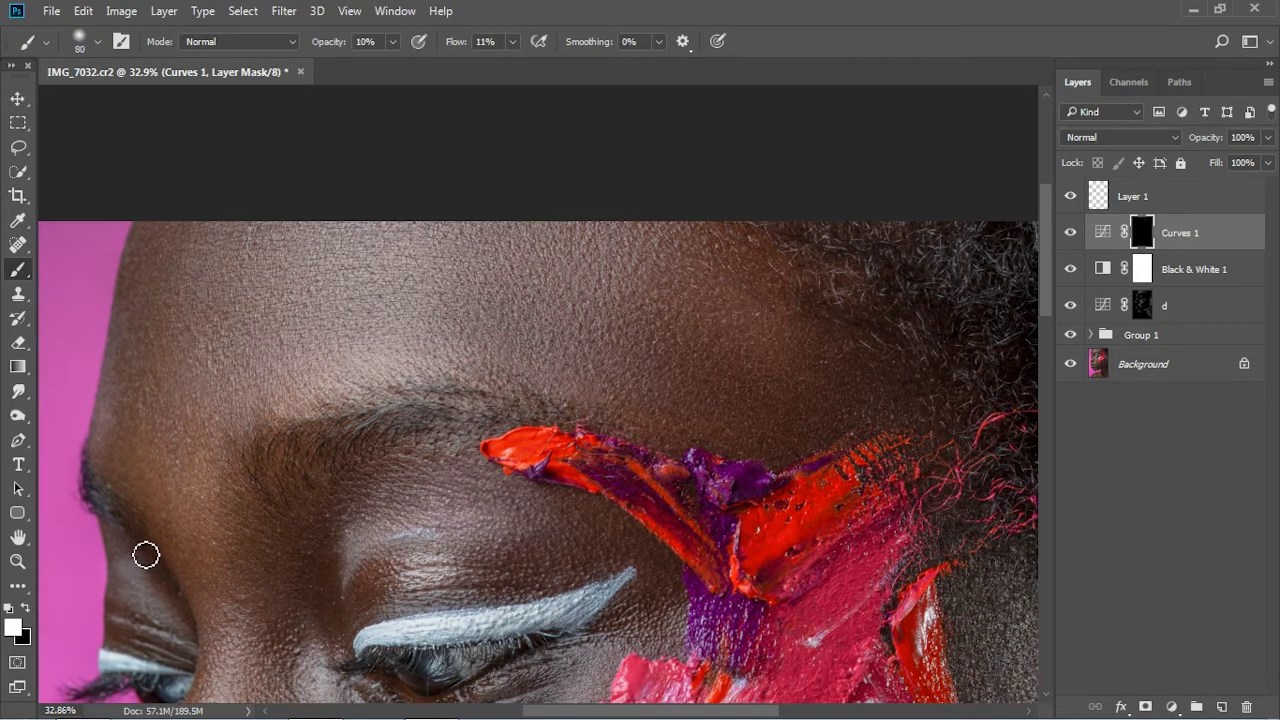
key("bracketleft")
key("bracketright")
- Resize the mask brush between 100 and 400 for the eye and nostril areas
key("bracketright")
left_click_drag(333, 597, 400, 602)
key("bracketright")
scroll(551, 559, "down", 3)
scroll(620, 530, "down", 1)
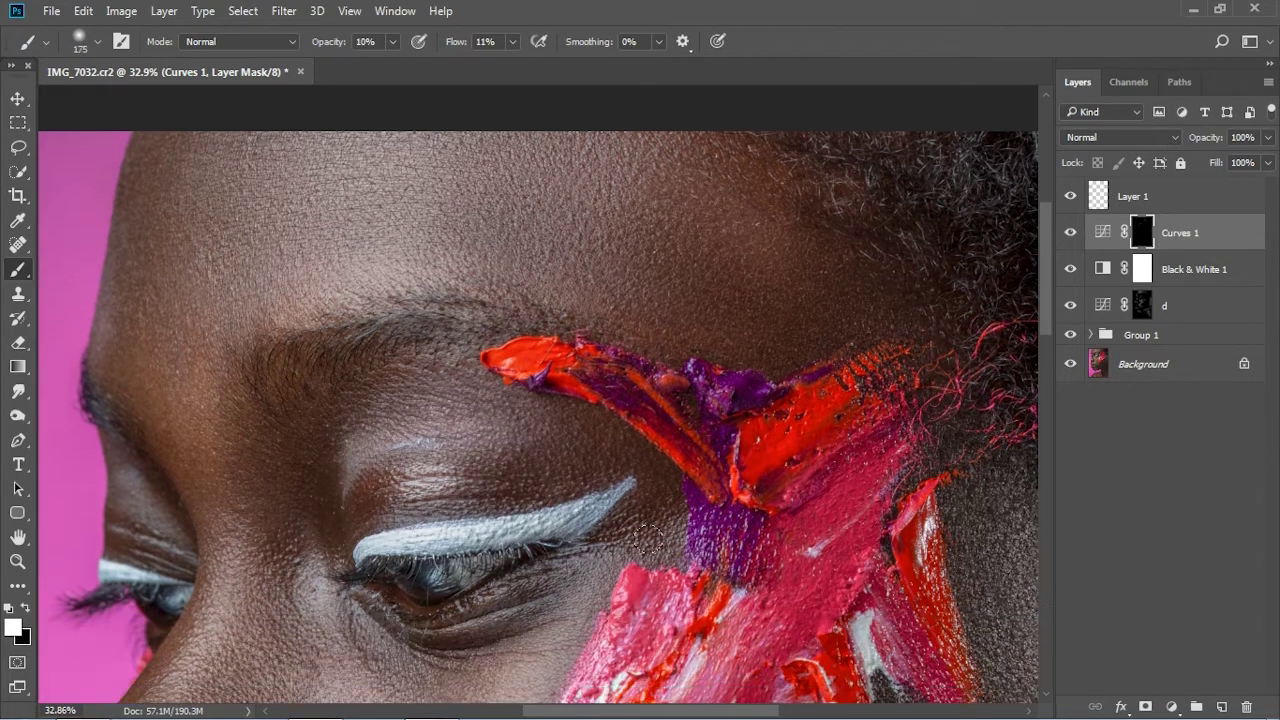
scroll(560, 555, "down", 1)
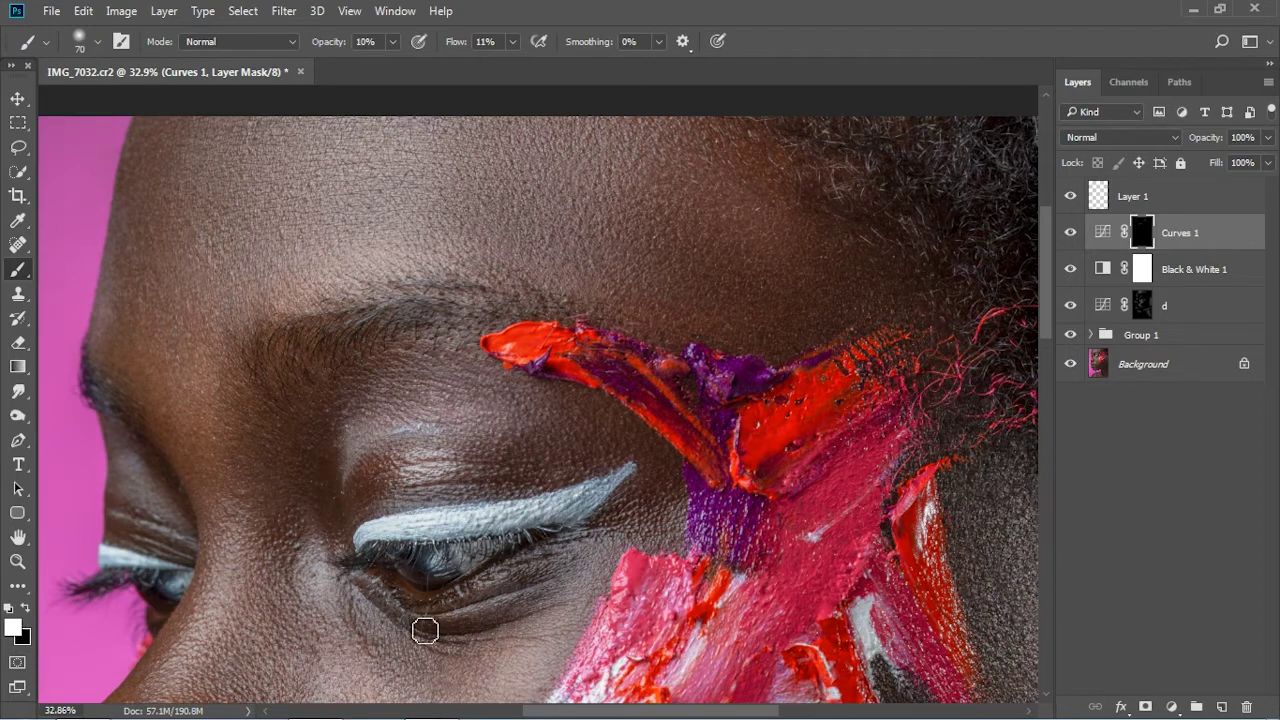
key("bracketright")
scroll(551, 539, "down", 2)
key("bracketleft")
key("bracketleft")
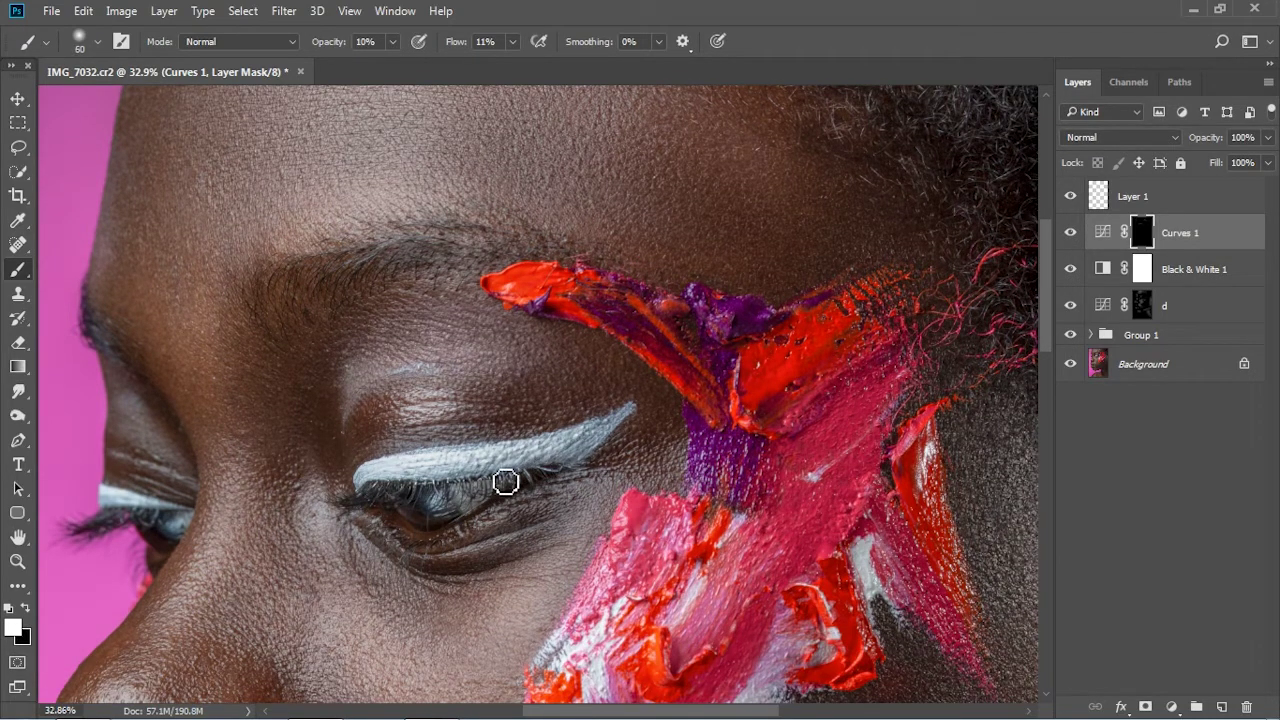
key("bracketright")
key("bracketright")
key("bracketright")
scroll(650, 440, "down", 5)
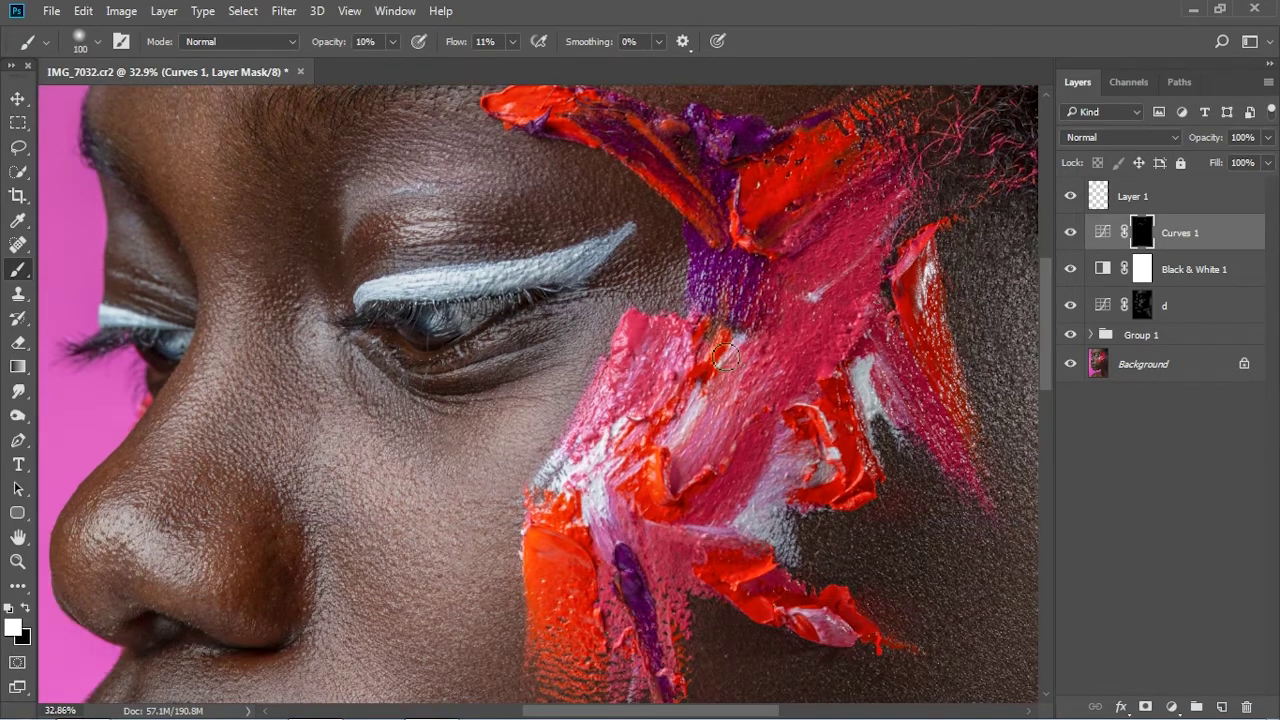
scroll(877, 363, "up", 4)
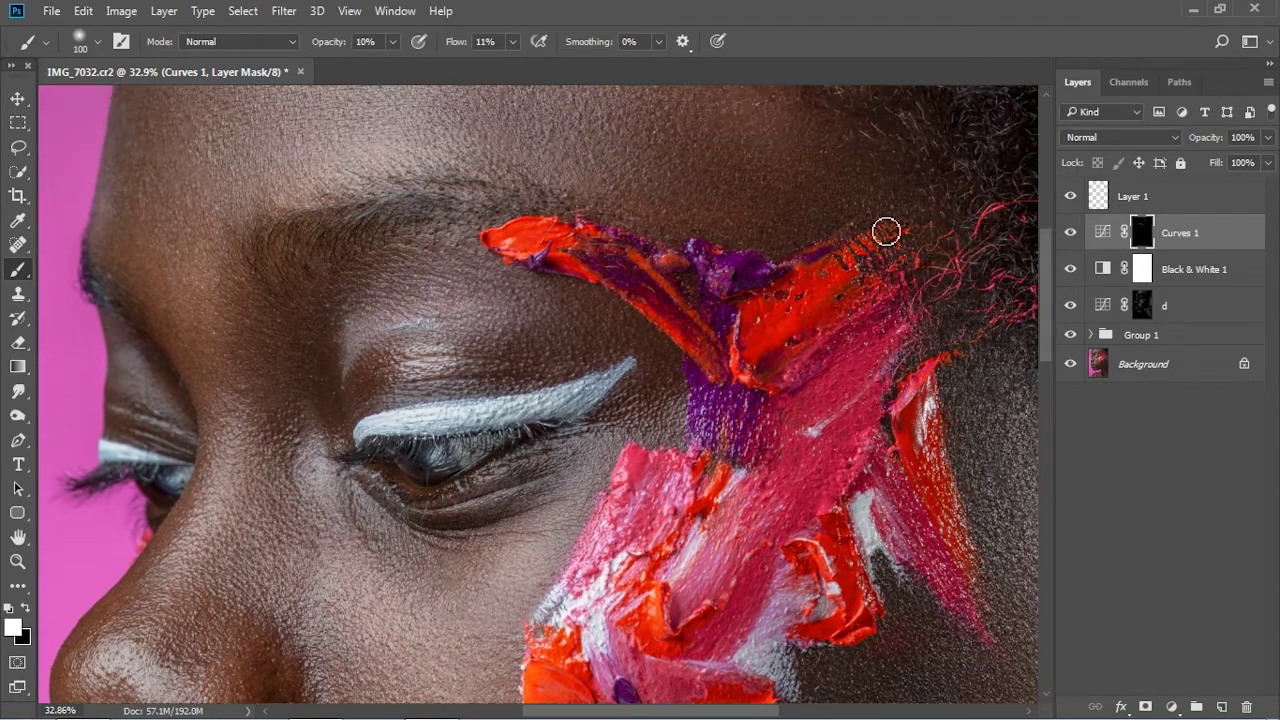
key("bracketright")
key("bracketright")
key("bracketright")
scroll(700, 260, "down", 9)
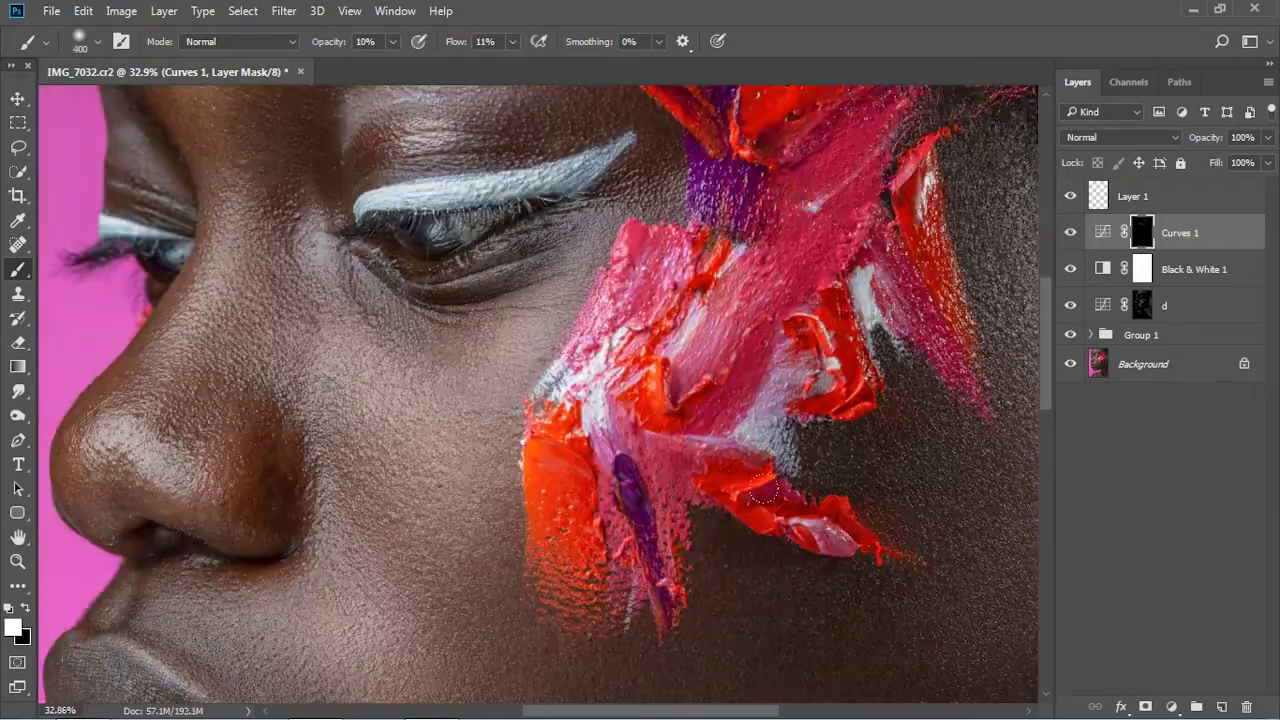
scroll(600, 270, "down", 5)
key("bracketleft")
key("bracketleft")
key("bracketleft")
scroll(562, 274, "up", 2)
scroll(120, 380, "up", 4)
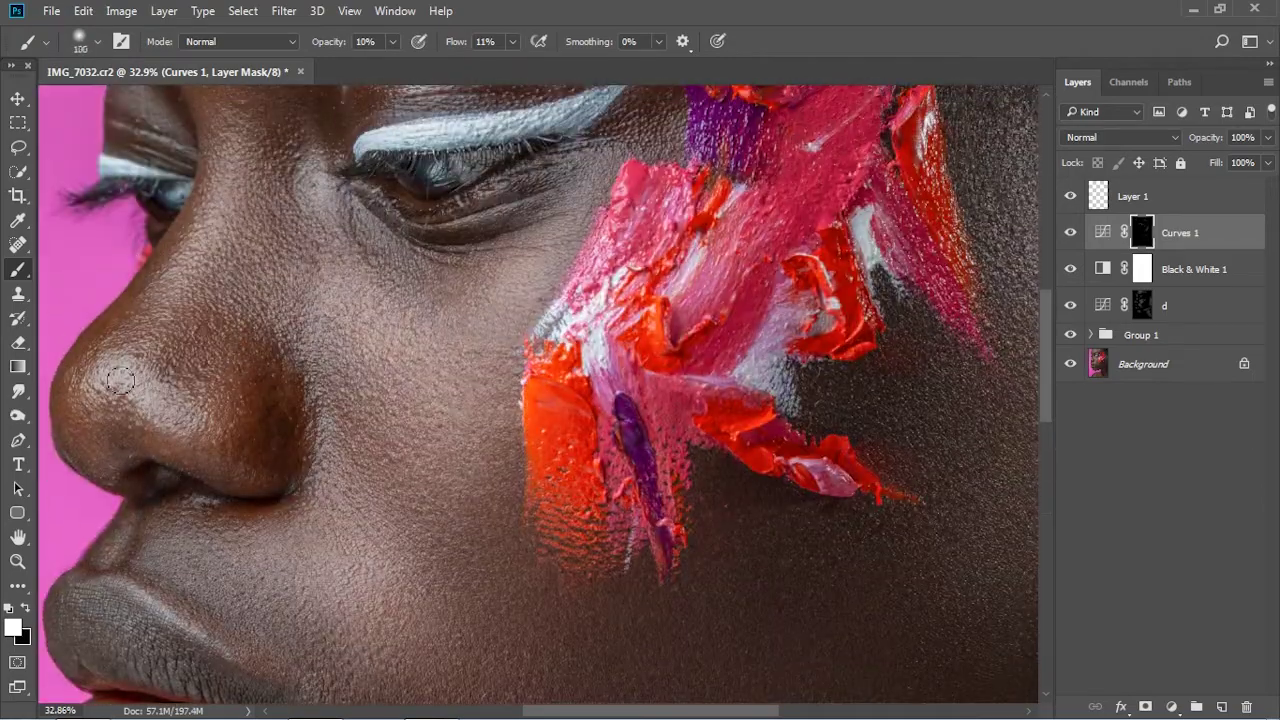
key("bracketleft")
key("bracketleft")
scroll(253, 481, "down", 2)
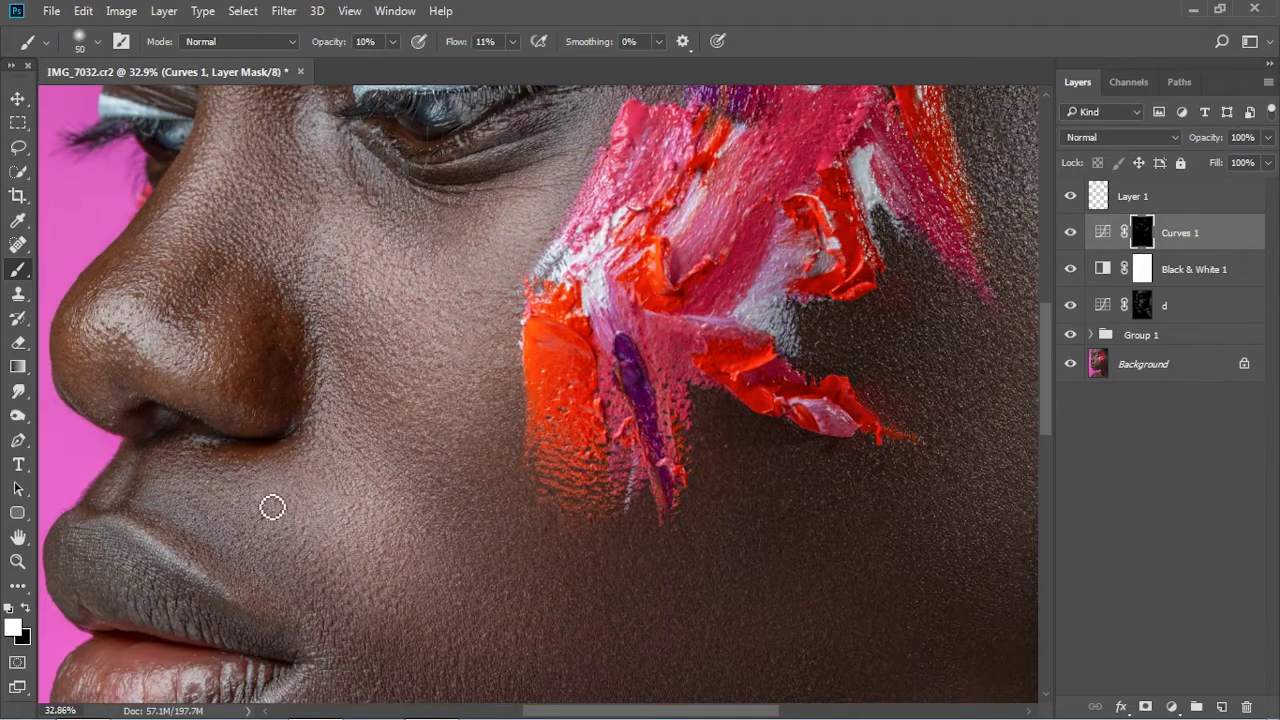
scroll(271, 506, "down", 4)
scroll(167, 521, "down", 5)
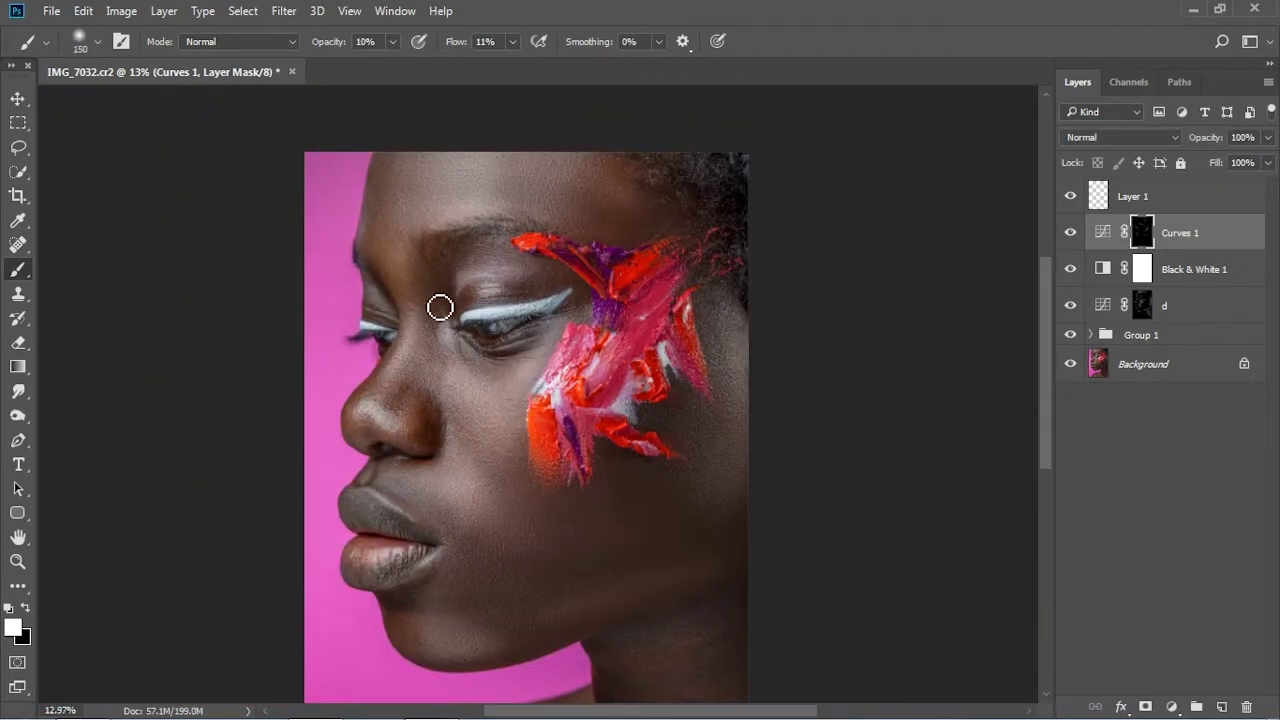
scroll(378, 273, "down", 1)
key("bracketright")
key("bracketright")
key("bracketright")
scroll(698, 408, "down", 1)
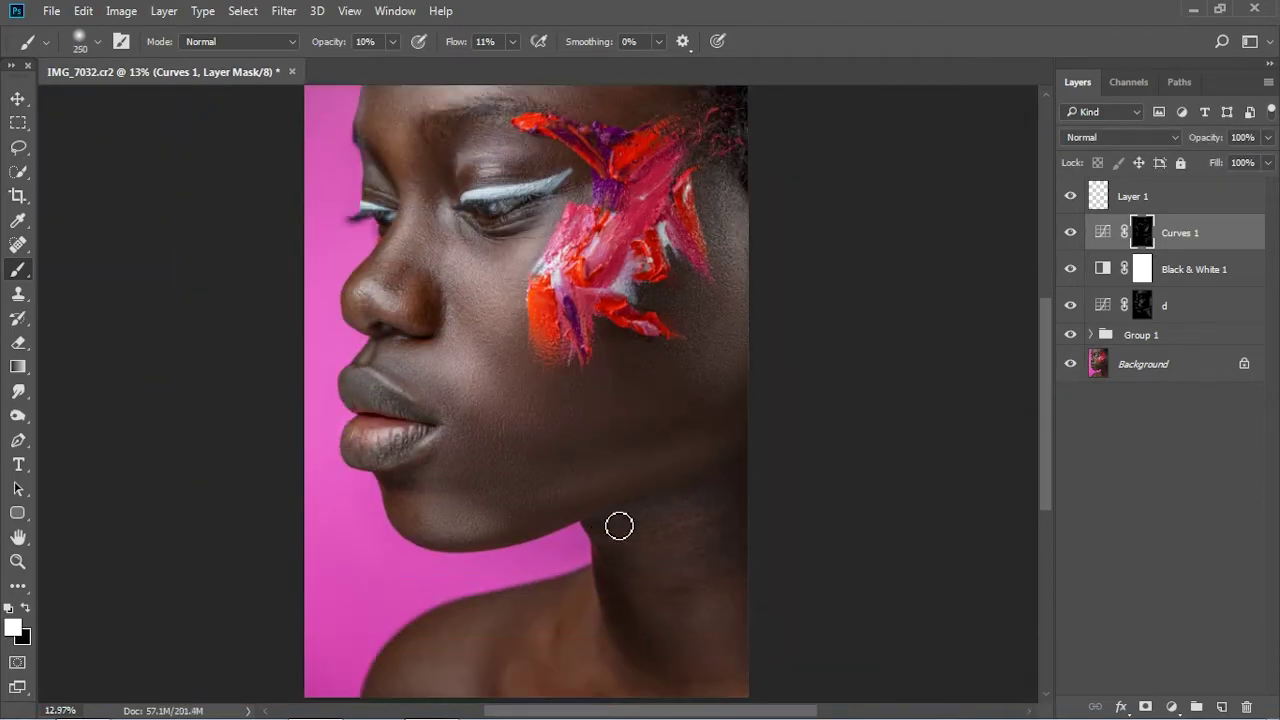
scroll(487, 260, "up", 1)
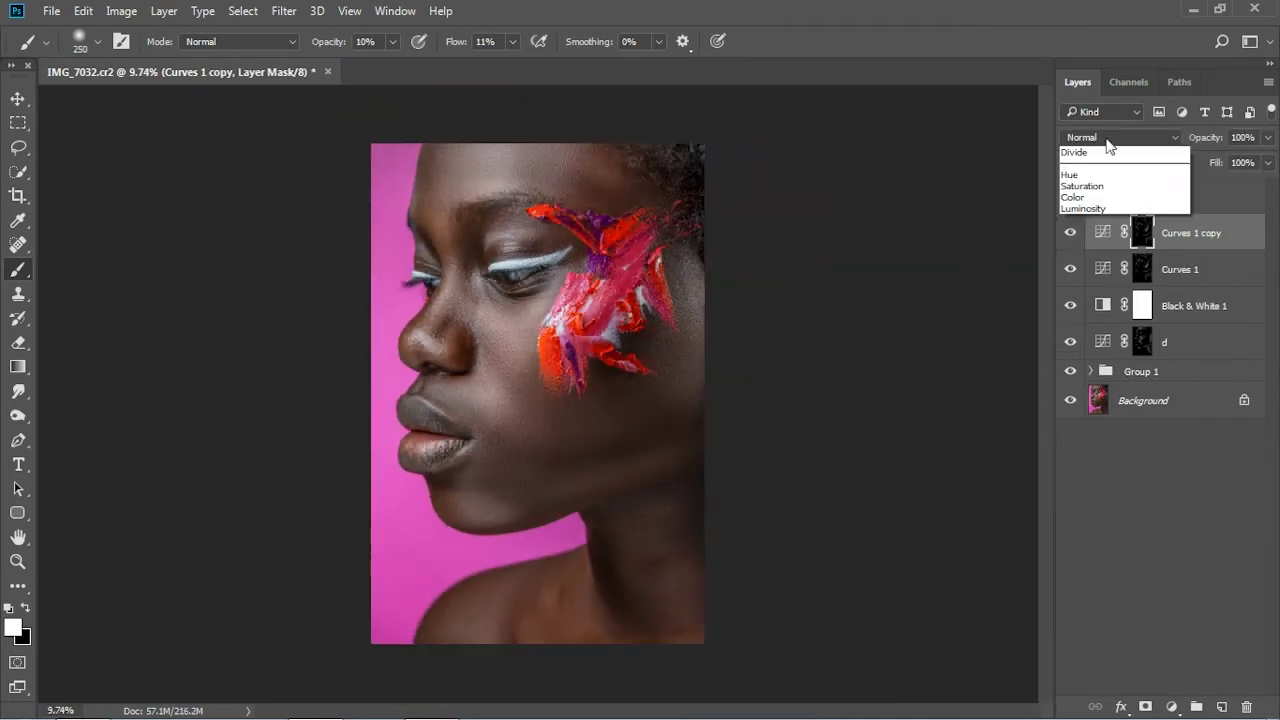
- Lower Curves 1 copy's opacity and group Black & White 1 with layer d
left_click_drag(1205, 137, 1147, 142)
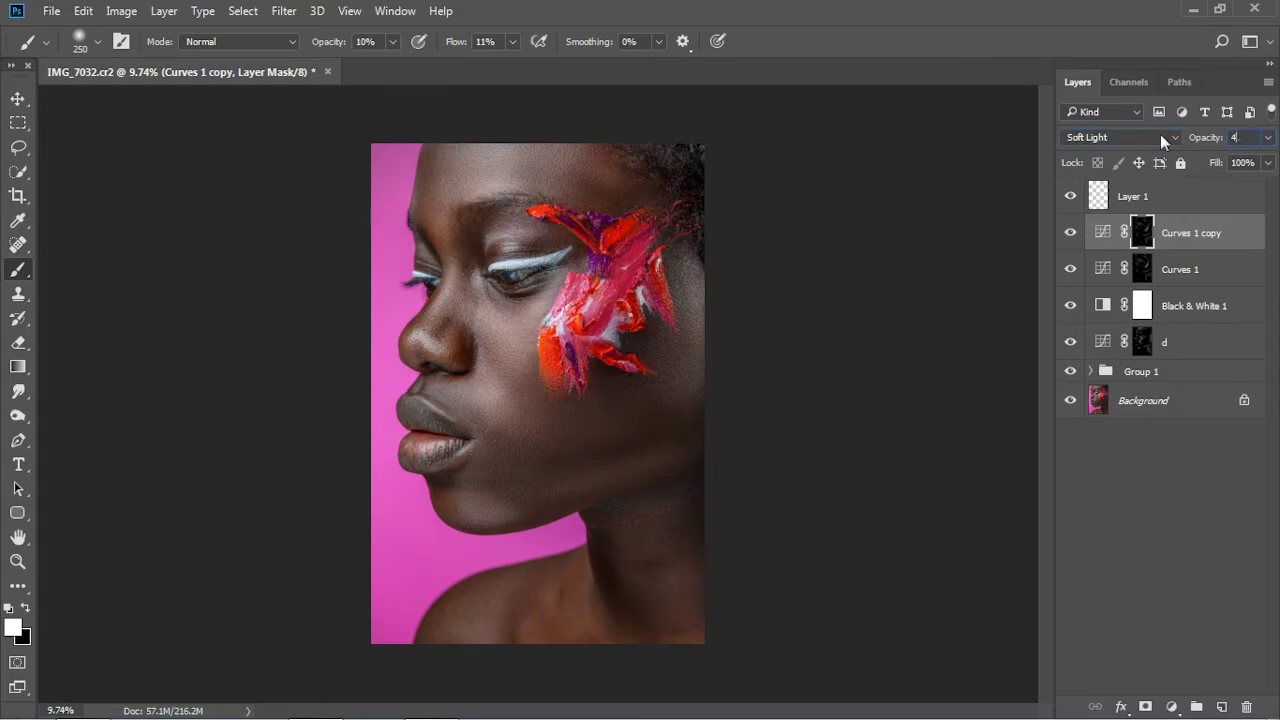
key("z")
left_click(1185, 269)
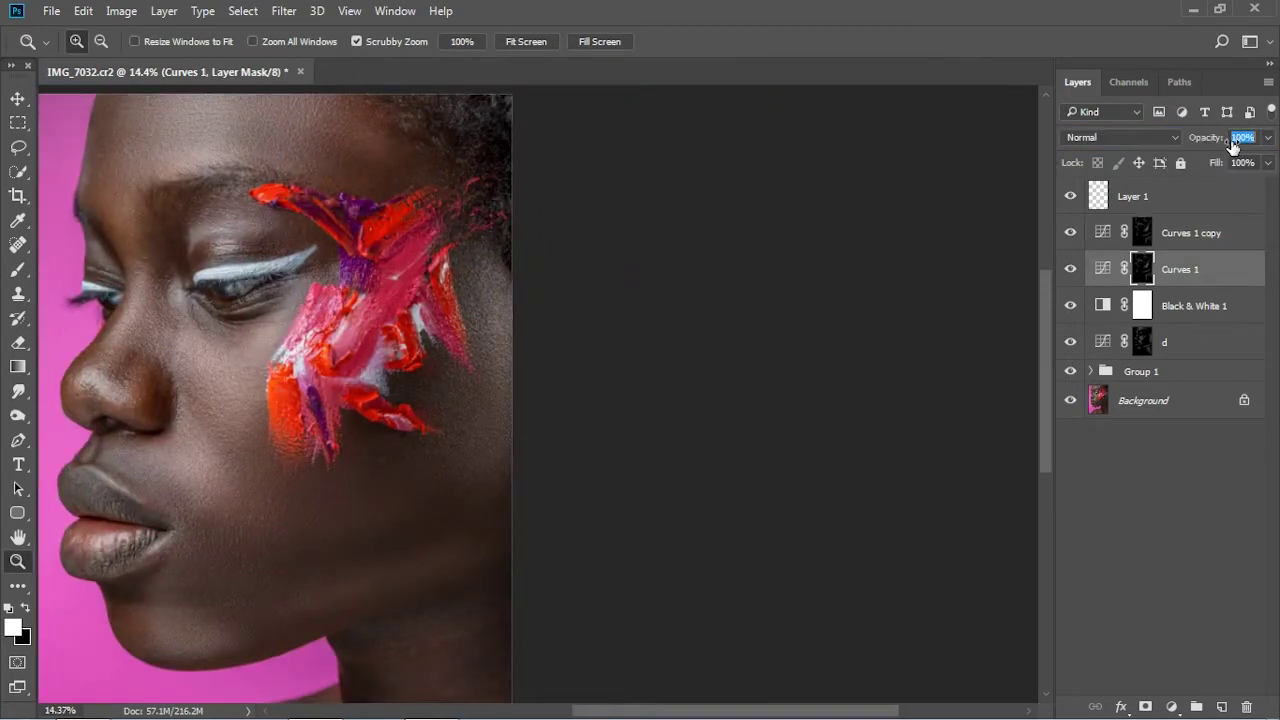
left_click(1218, 262)
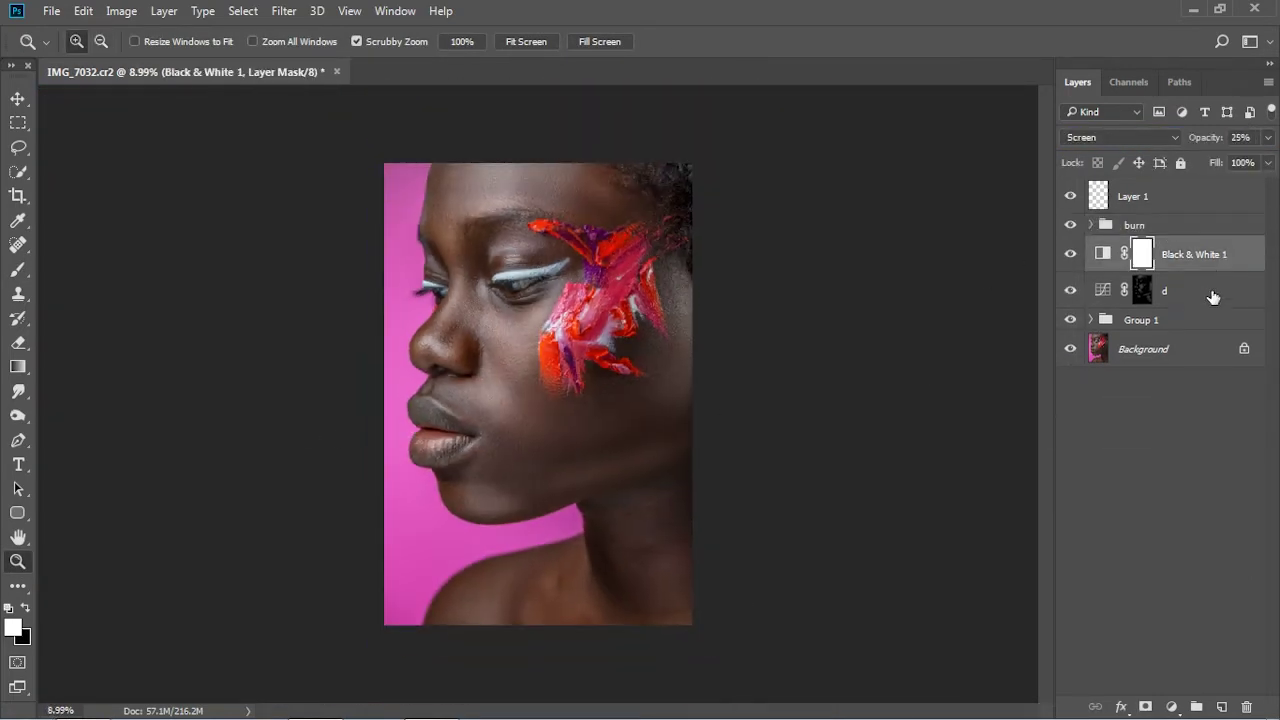
left_click(1164, 290, "shift")
key("ctrl+g")
- Rename the groups 'dudge' and 'retouch' and turn their visibility back on
double_click(1138, 246)
type("dudge")
double_click(1140, 268)
type("retouch")
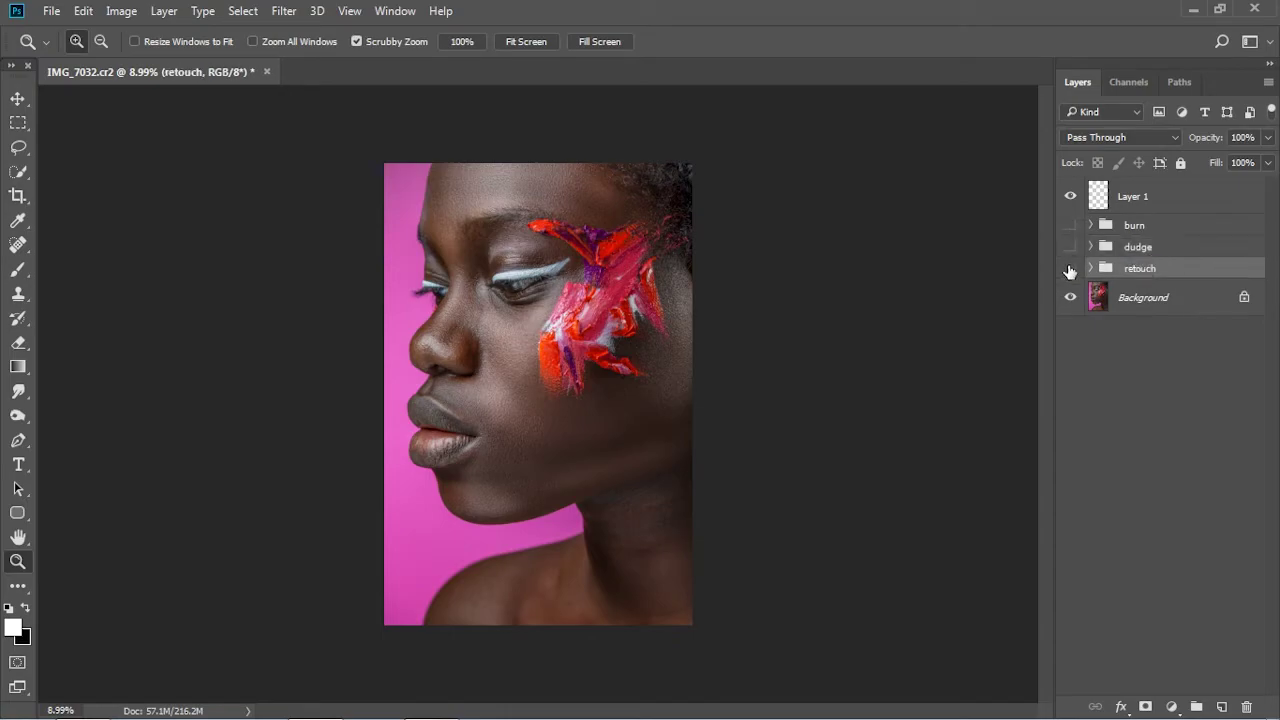
left_click_drag(1069, 268, 1069, 224)
left_click_drag(443, 271, 520, 271)
- Make Layer 1 active with the Clone Stamp tool and open its Sample options
left_click(1133, 196)
key("s")
left_click(705, 41)
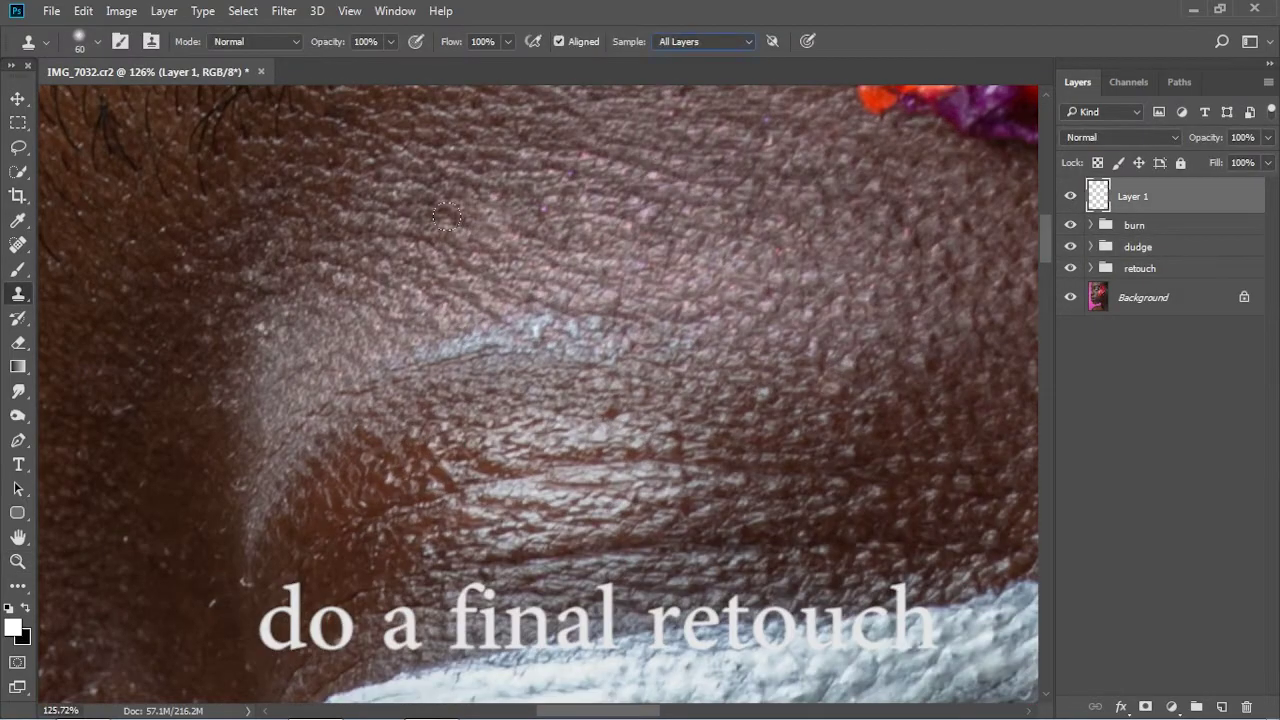
- Set the Clone Stamp to sample All Layers and zoom around the skin
left_click(678, 80)
scroll(221, 484, "up", 3)
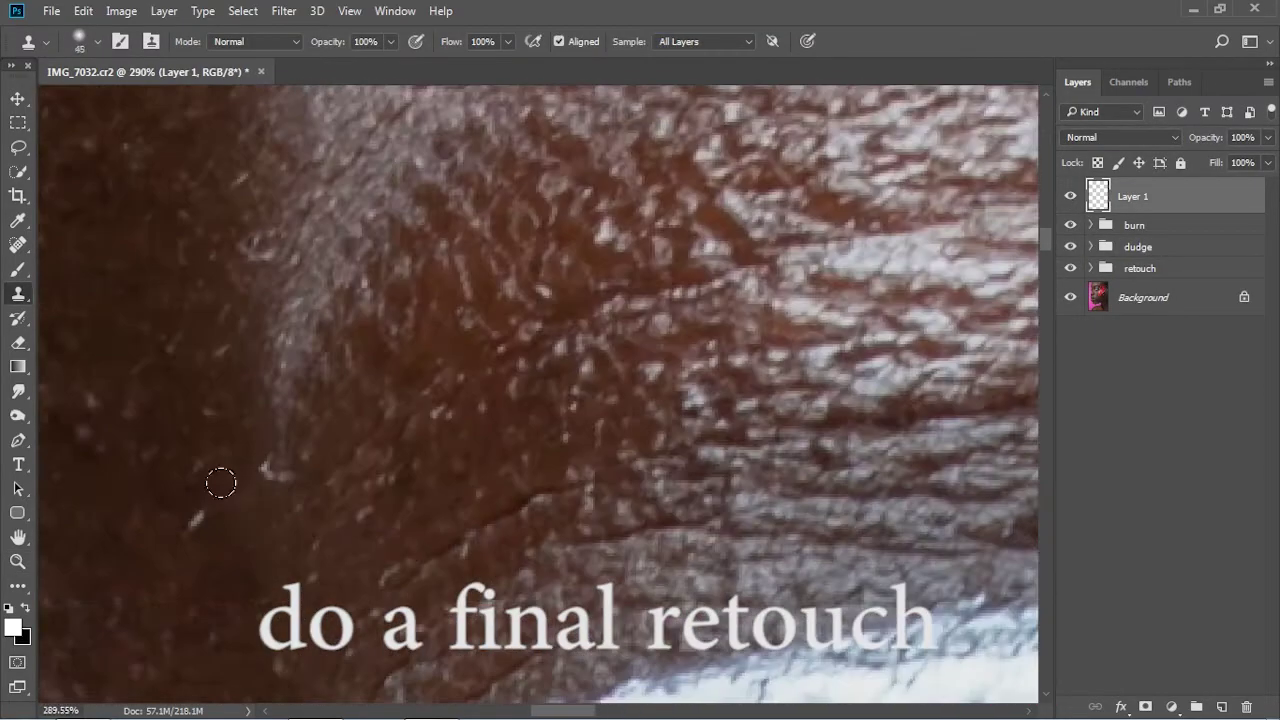
scroll(134, 566, "up", 1)
scroll(523, 349, "down", 1)
scroll(514, 440, "down", 1)
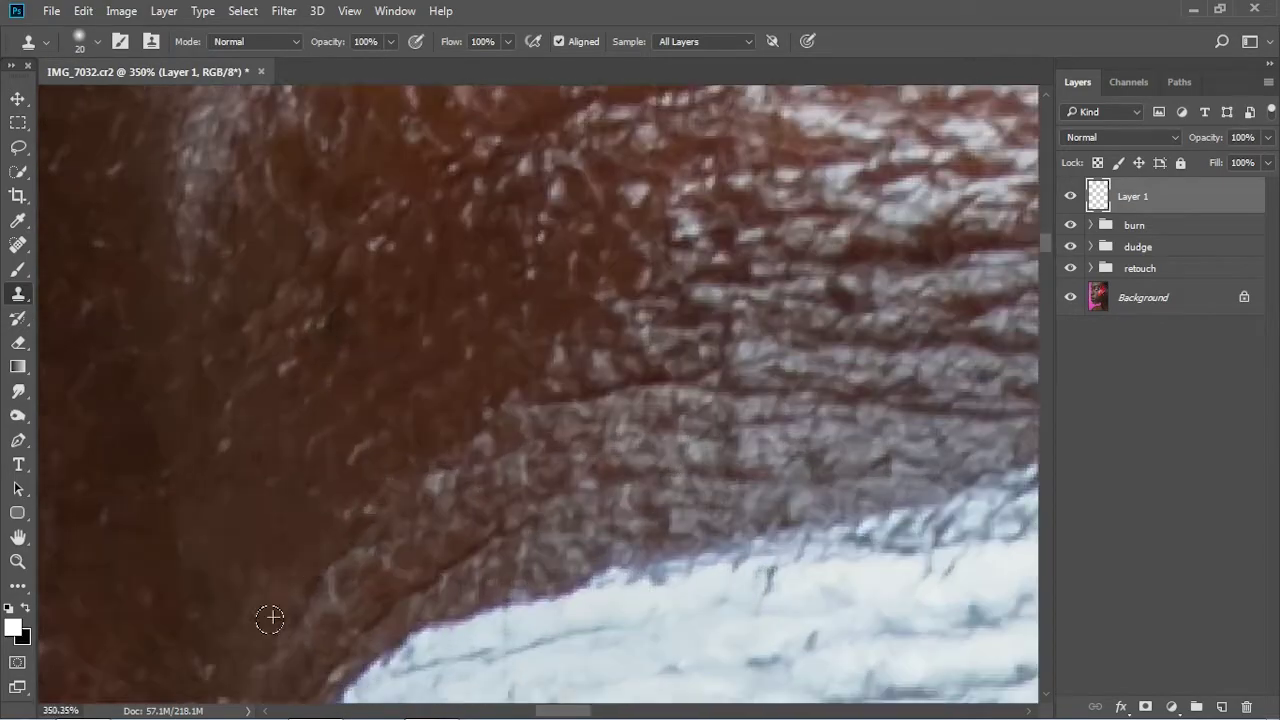
scroll(272, 479, "up", 1)
scroll(362, 426, "down", 1)
scroll(297, 463, "down", 1)
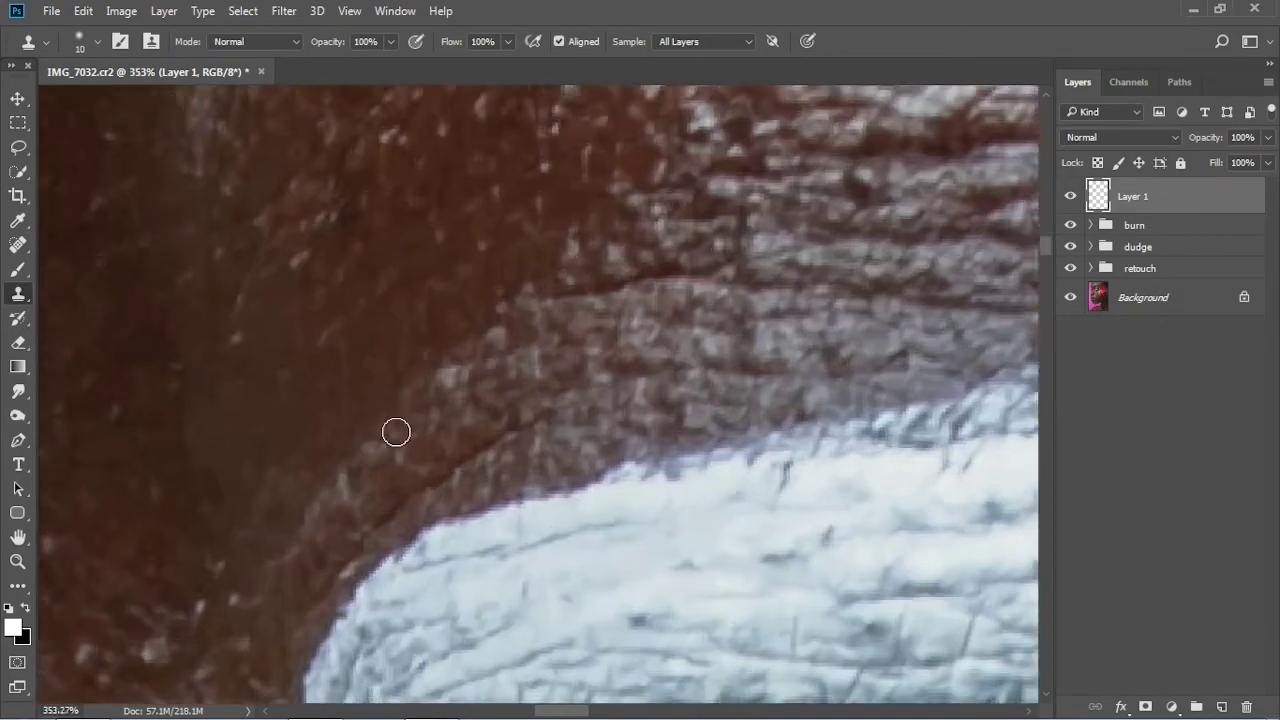
scroll(394, 431, "down", 1)
scroll(763, 296, "down", 2)
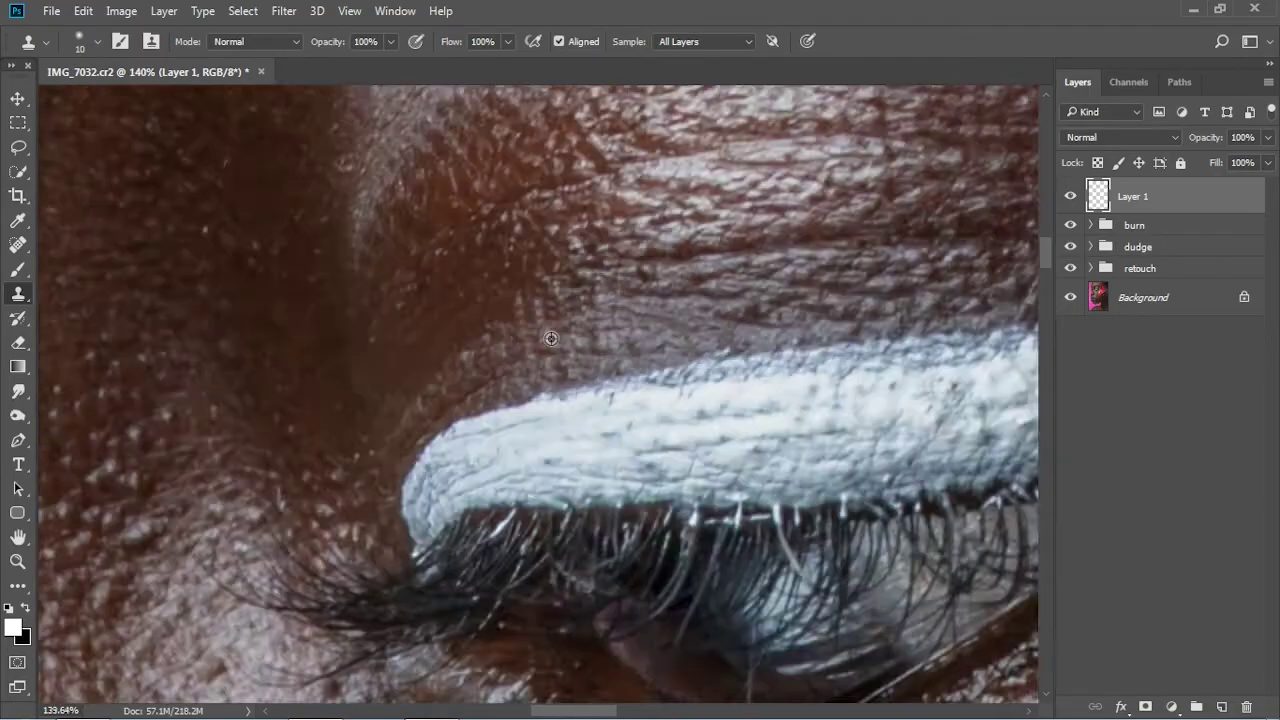
scroll(543, 323, "up", 2)
scroll(362, 482, "down", 2)
scroll(362, 482, "up", 2)
scroll(450, 450, "down", 1)
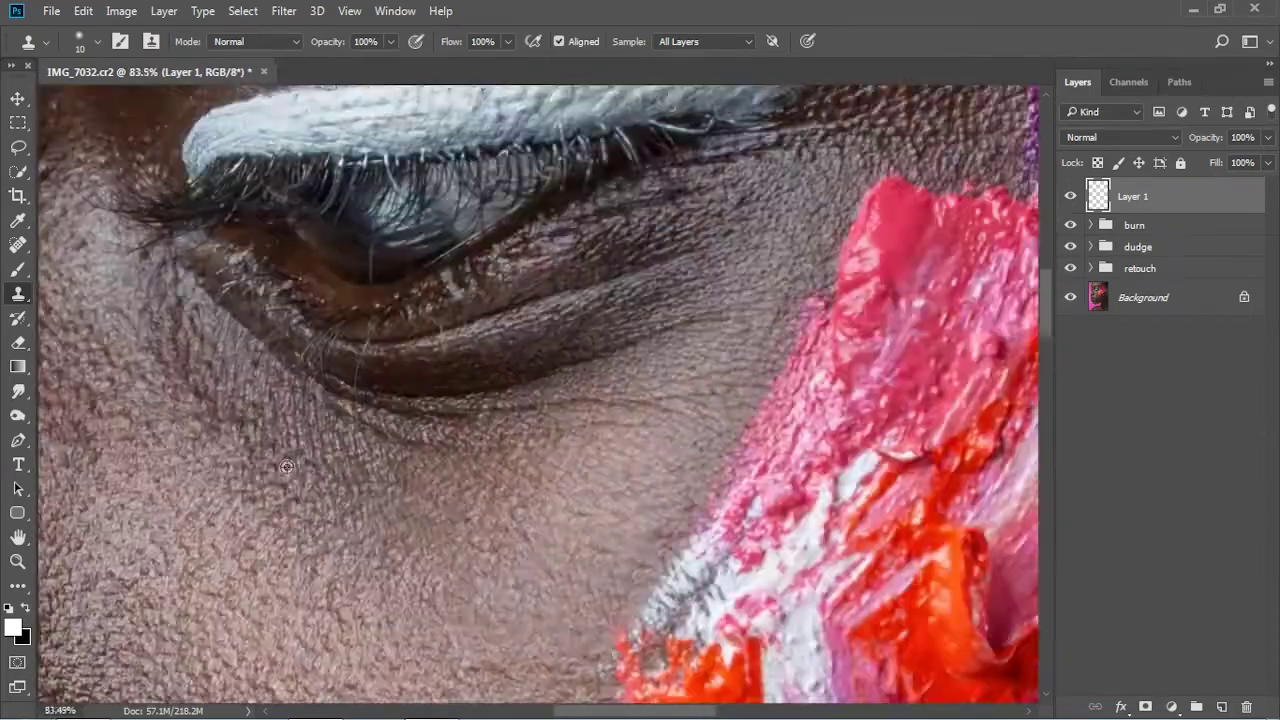
scroll(594, 537, "down", 1)
scroll(582, 383, "up", 2)
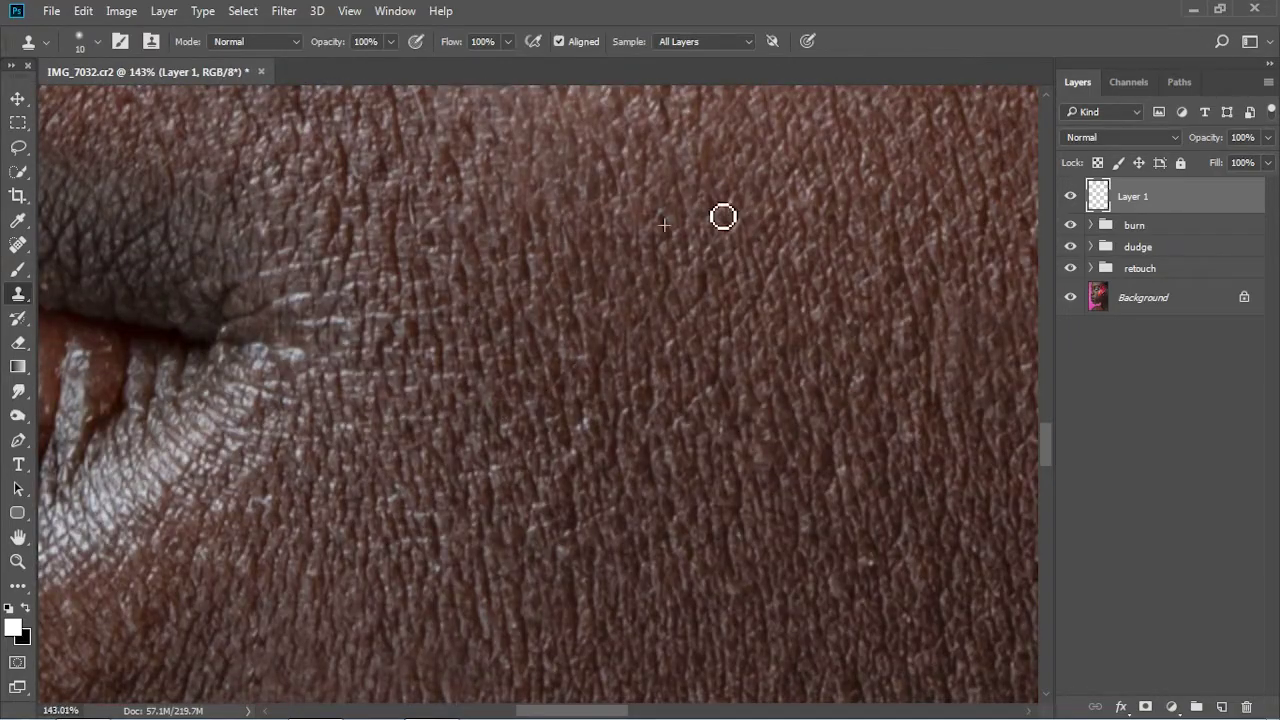
- Enlarge the clone brush and cover the red smear with dark skin texture
key("bracketright")
key("bracketright")
scroll(464, 292, "down", 1)
scroll(500, 288, "up", 1)
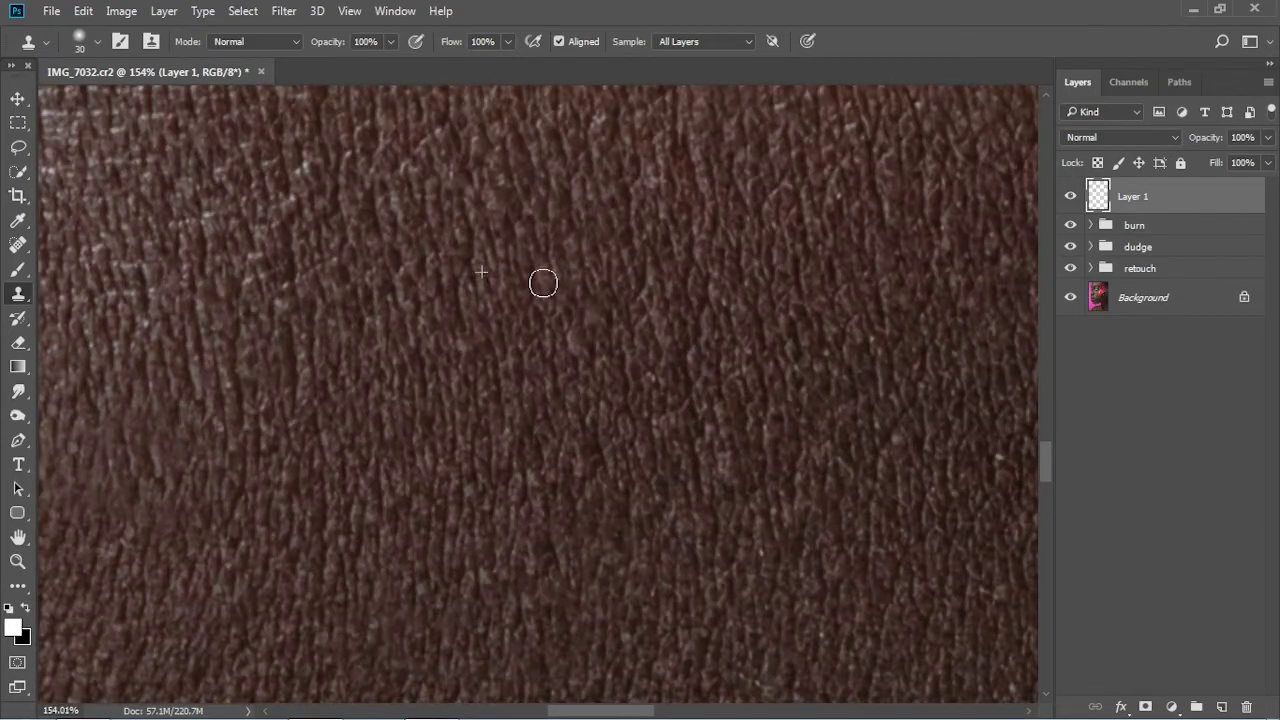
scroll(257, 247, "down", 3)
scroll(560, 403, "up", 3)
scroll(520, 449, "down", 1)
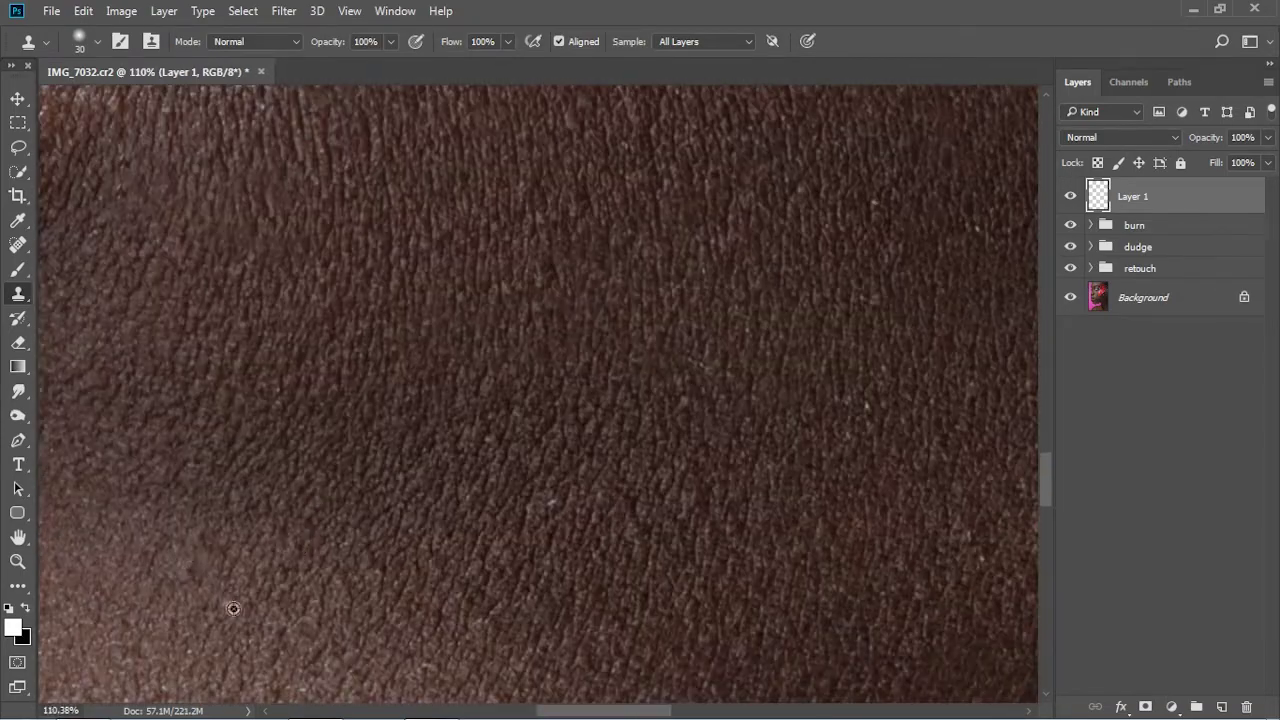
scroll(229, 606, "down", 5)
scroll(412, 487, "up", 5)
scroll(557, 566, "down", 1)
scroll(743, 434, "up", 2)
scroll(743, 434, "up", 1)
scroll(412, 446, "down", 2)
scroll(412, 446, "up", 1)
key("bracketright")
key("bracketright")
key("bracketright")
scroll(334, 443, "up", 2)
left_click_drag(245, 350, 330, 395)
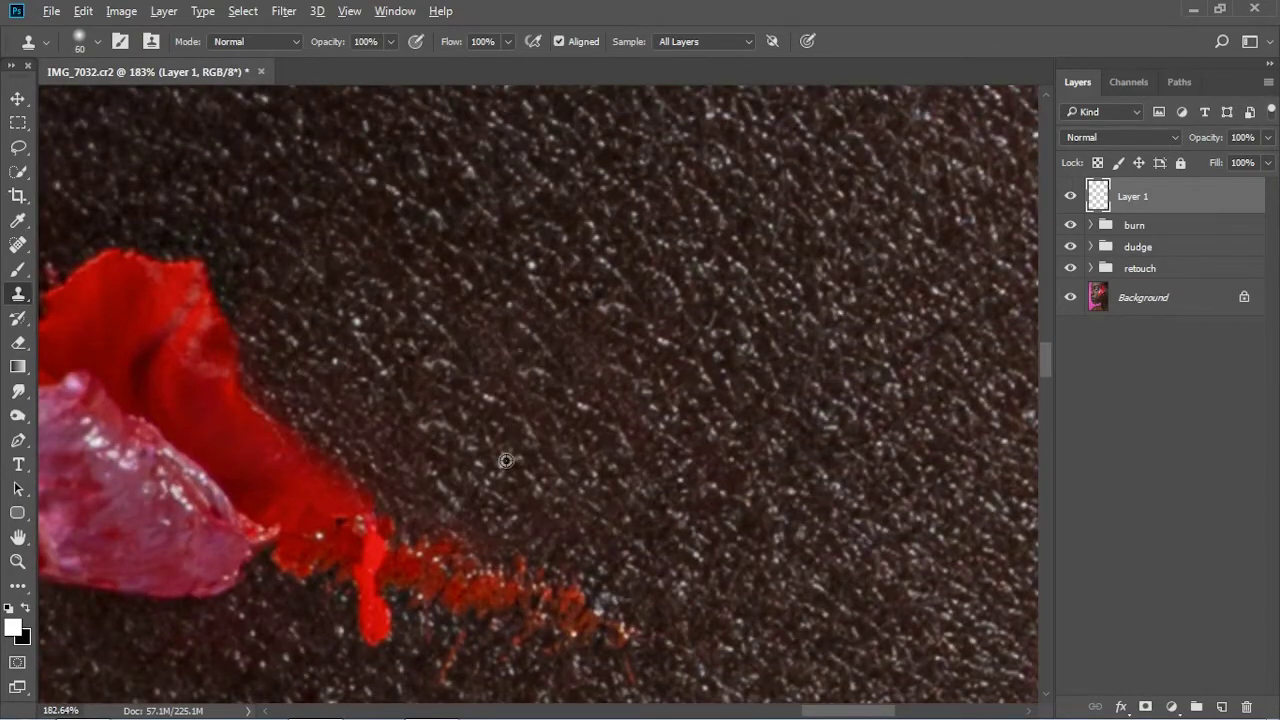
scroll(486, 348, "down", 2)
scroll(586, 306, "up", 2)
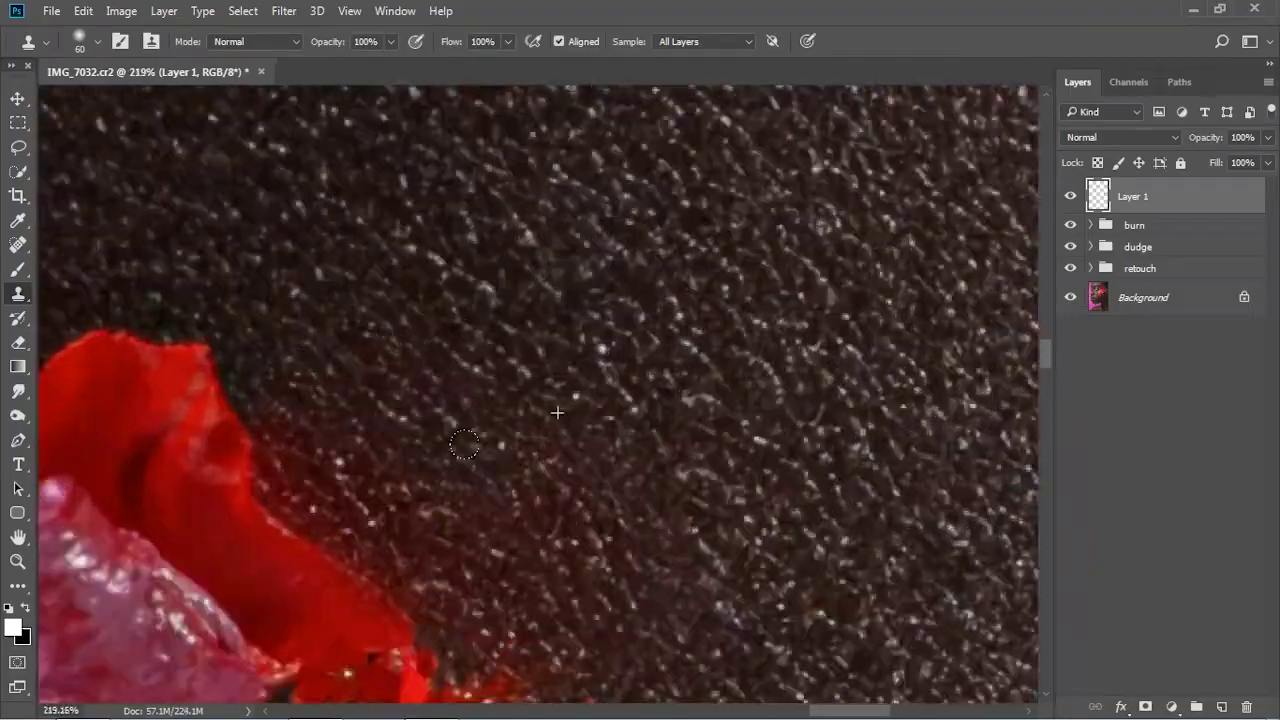
scroll(514, 394, "up", 1)
scroll(388, 360, "down", 3)
scroll(336, 166, "up", 2)
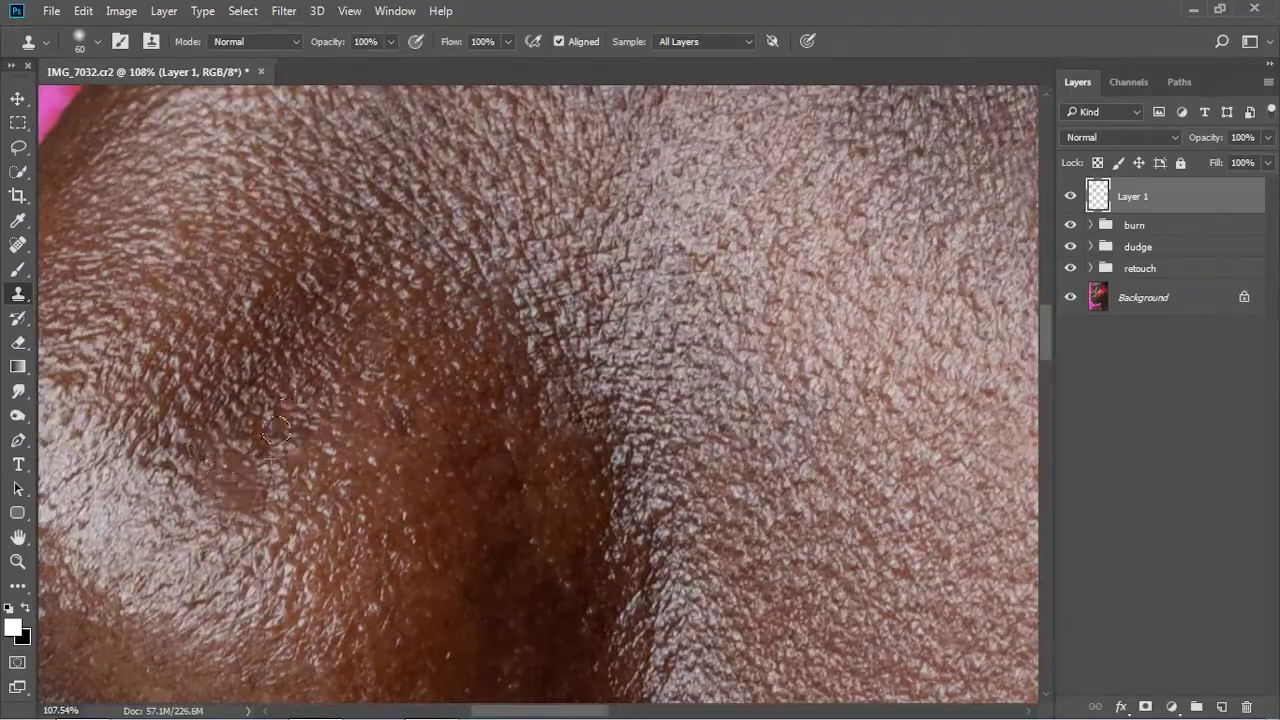
scroll(336, 166, "up", 1)
scroll(336, 166, "down", 2)
scroll(400, 300, "down", 2)
scroll(468, 449, "up", 2)
scroll(441, 343, "up", 2)
scroll(441, 343, "down", 2)
scroll(414, 371, "down", 3)
scroll(849, 440, "down", 1)
left_click(1073, 229)
- Delete the dudge group to compare the portrait, then undo to restore it
left_click(1070, 246)
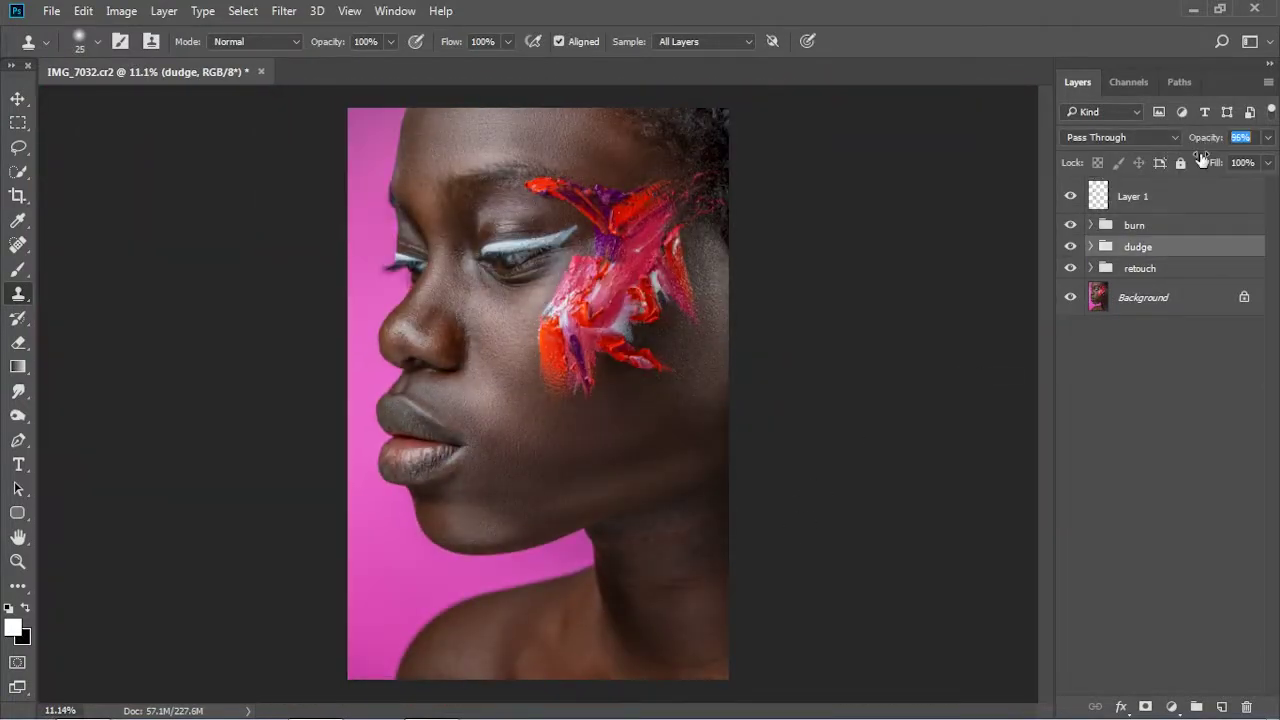
key("Delete")
key("z")
scroll(505, 302, "up", 3)
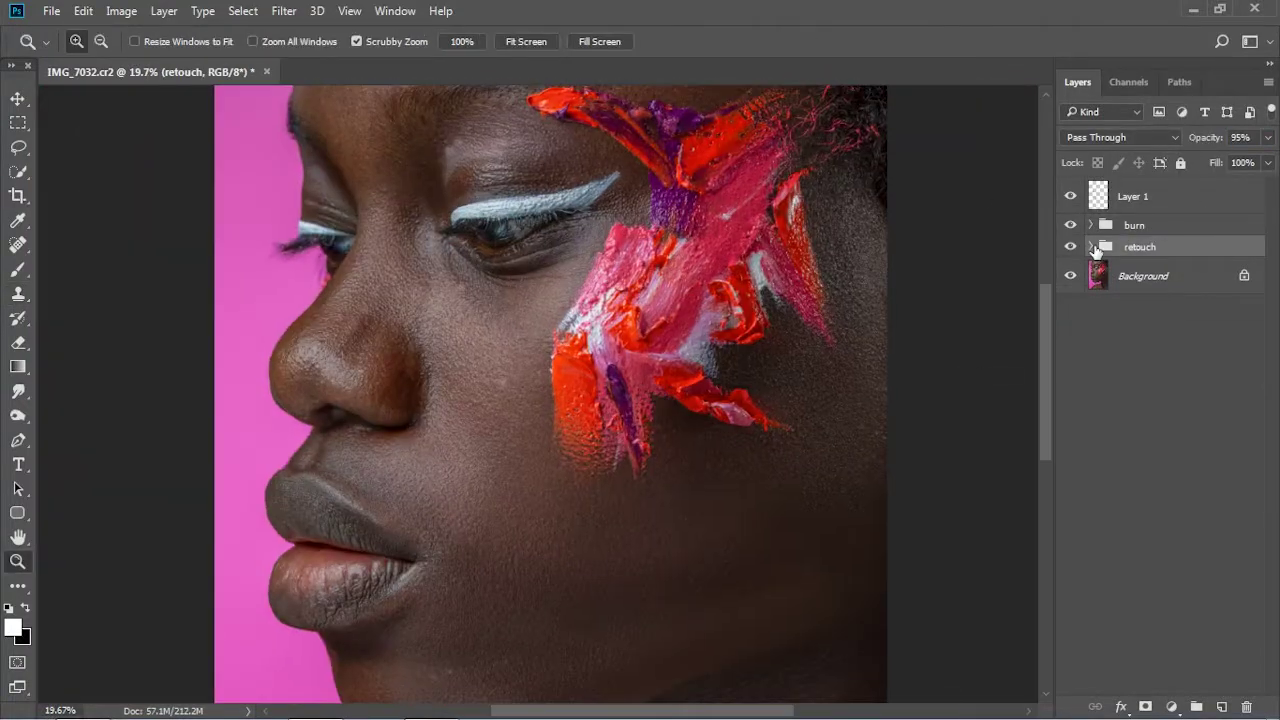
key("ctrl+z")
- On Layer 1, clone away dark specks on the white eyeliner with a size-15 brush
scroll(555, 328, "down", 4)
scroll(555, 328, "up", 1)
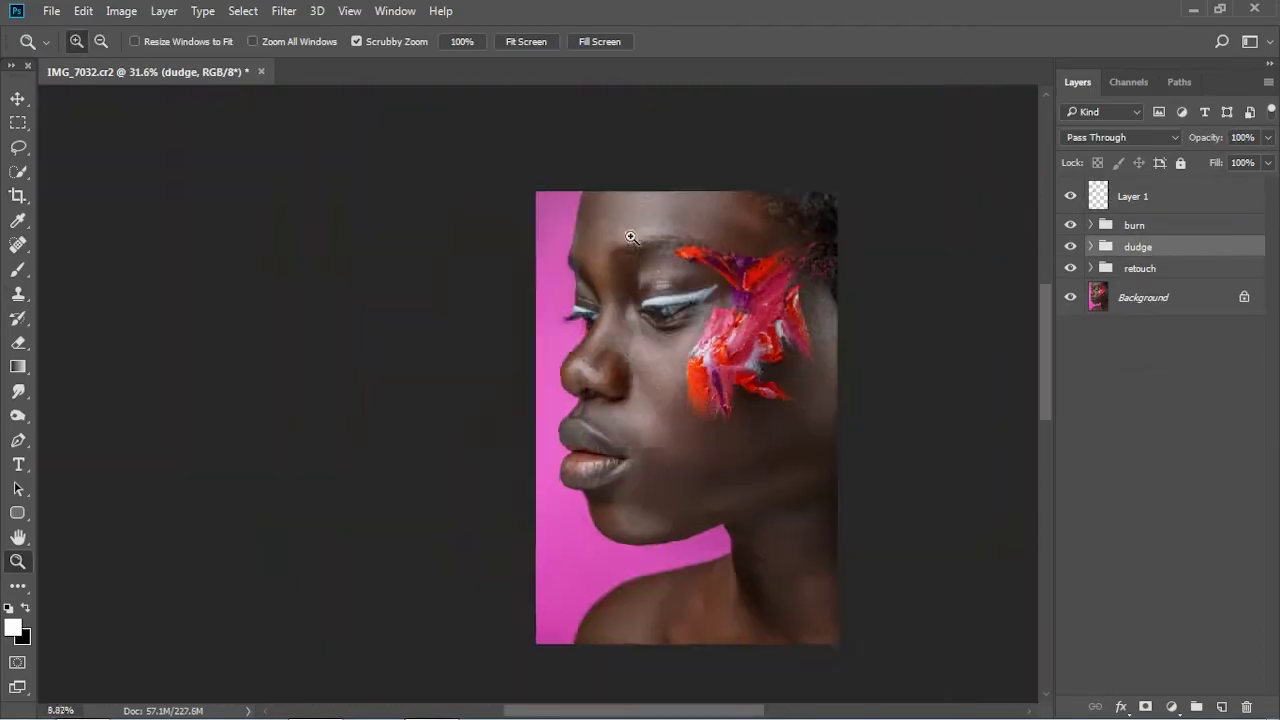
scroll(623, 229, "up", 4)
scroll(497, 349, "down", 3)
key("alt+bracketright")
key("alt+bracketright")
scroll(407, 473, "up", 1)
scroll(407, 473, "up", 3)
key("s")
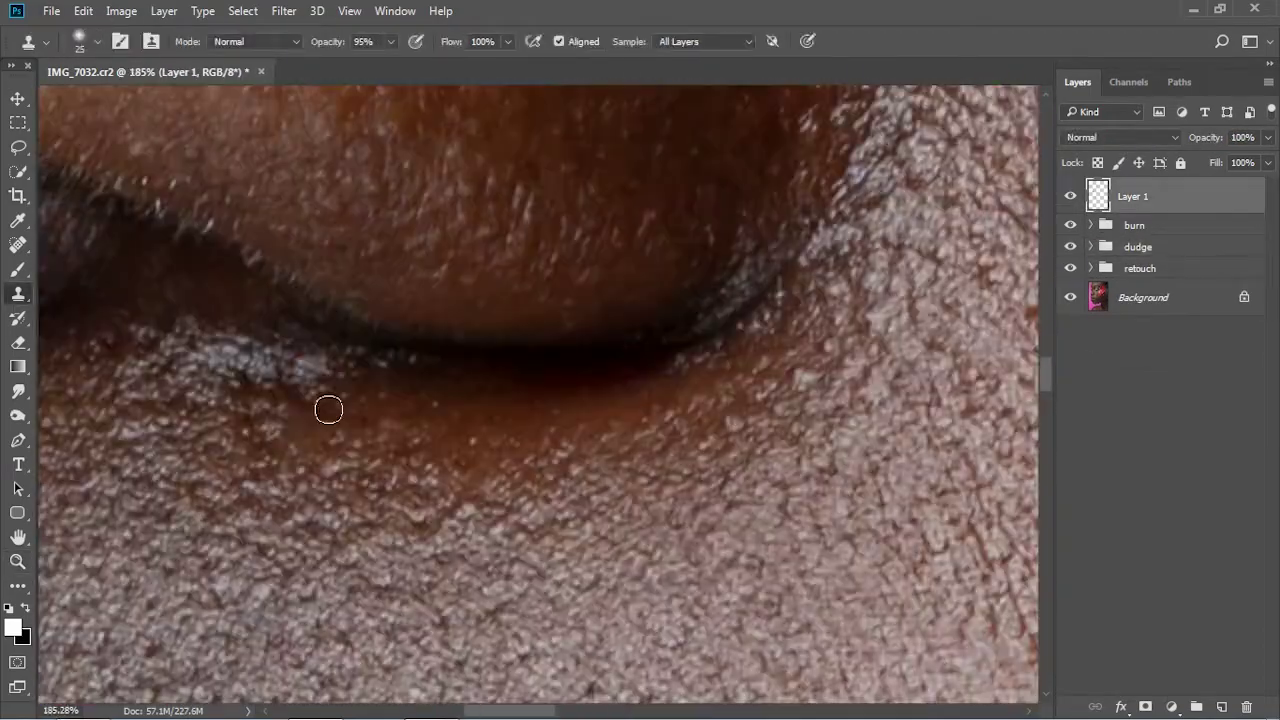
scroll(226, 374, "up", 1)
scroll(327, 416, "down", 3)
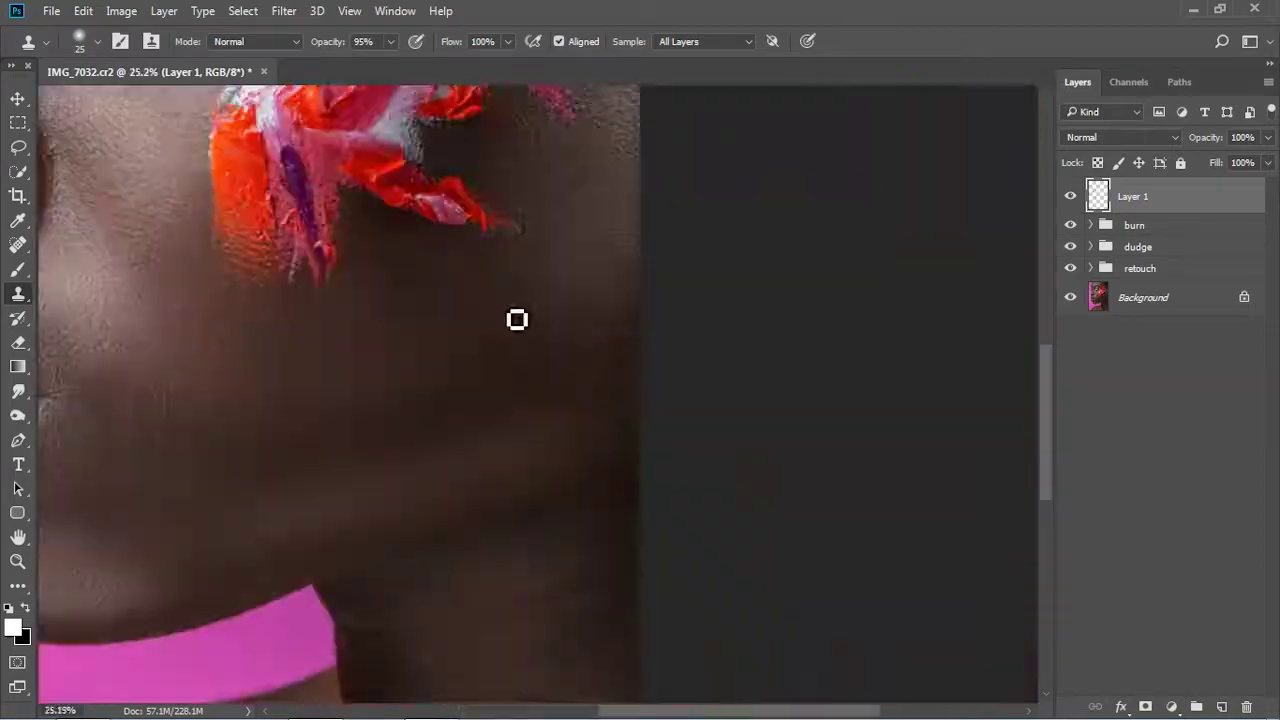
scroll(418, 388, "up", 2)
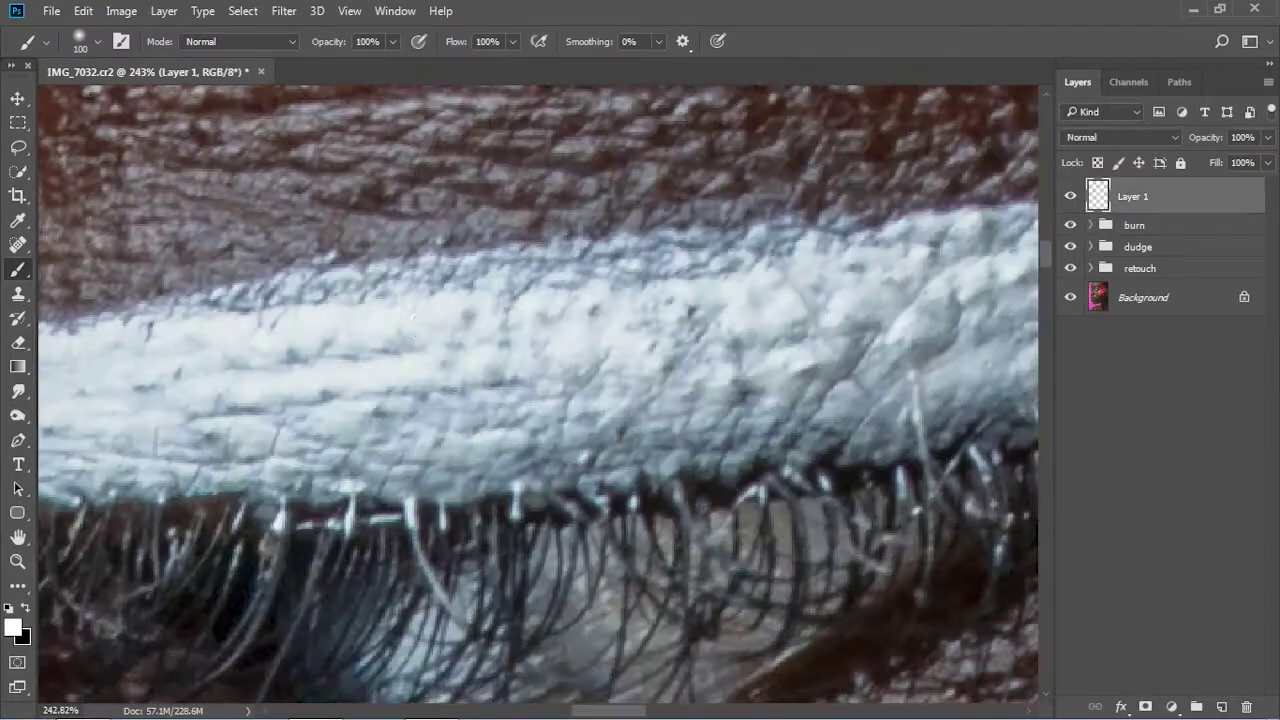
key("bracketleft")
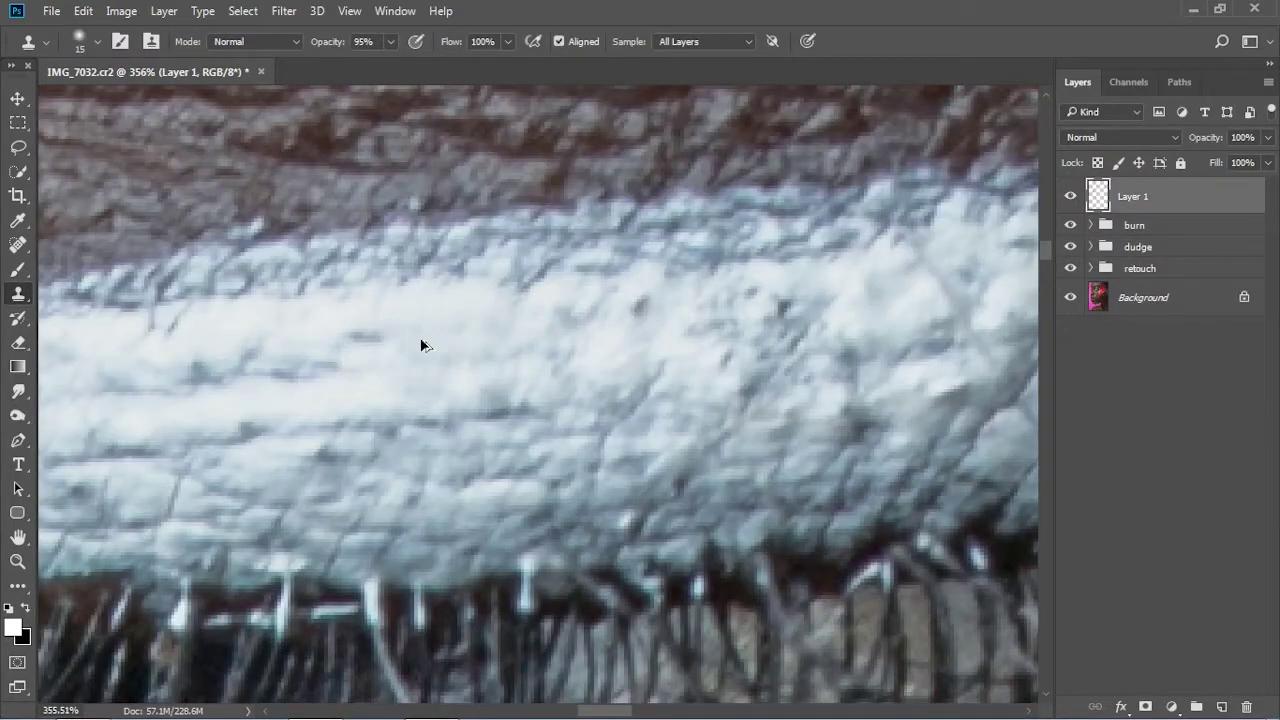
left_click(227, 343, "alt")
left_click_drag(185, 376, 243, 360)
scroll(350, 398, "up", 3)
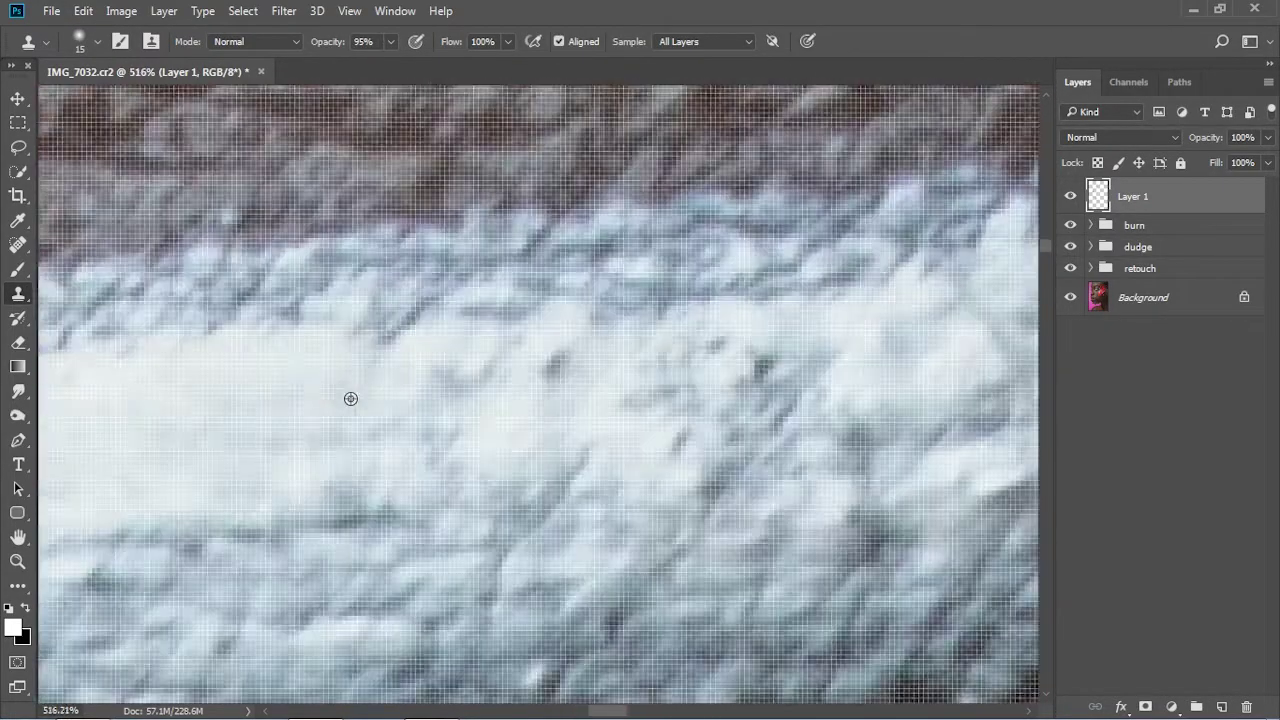